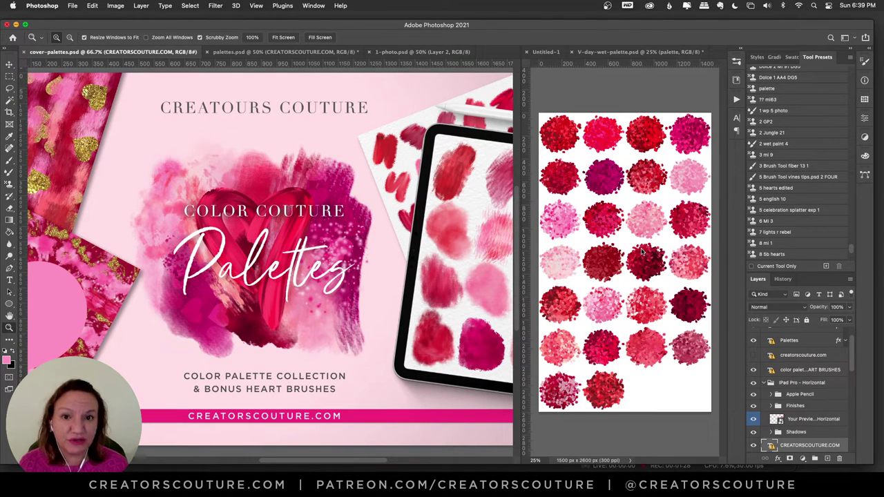
Step: In palettes.psd, hide Layer 1 and show Layer 2 to display the second set of painted swatches
click(283, 52)
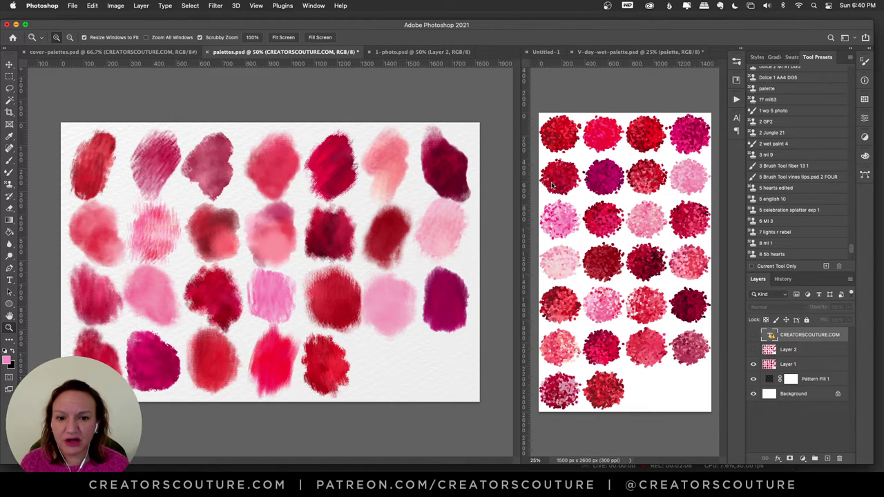
click(753, 364)
click(754, 350)
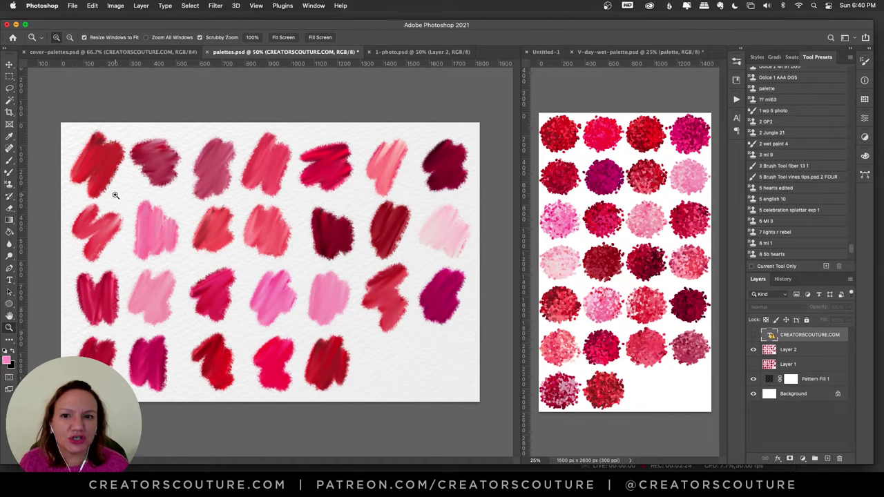
Step: Look through the open photo, wet palette, untitled, cover and palettes documents, ending on 1-photo.psd
click(411, 52)
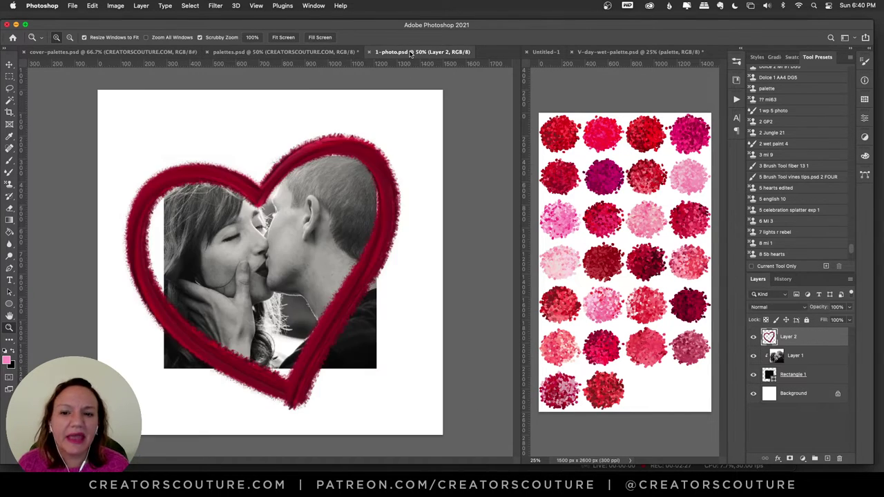
click(602, 52)
click(544, 51)
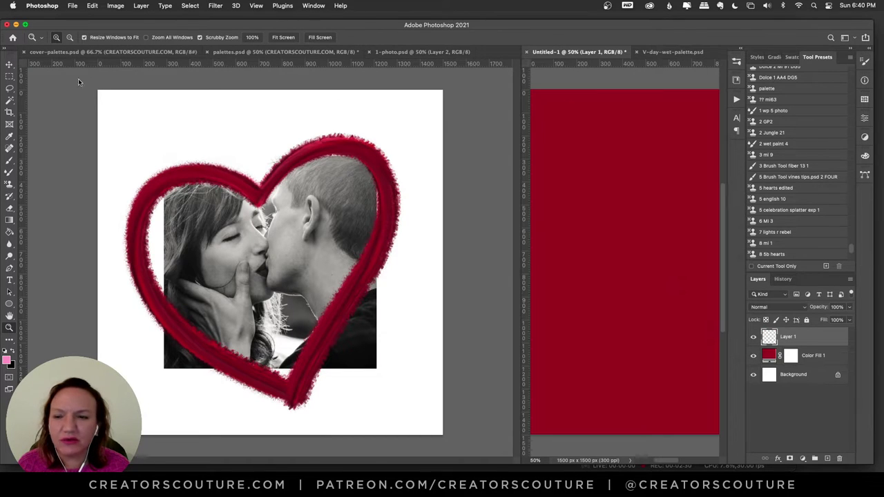
click(77, 53)
click(274, 53)
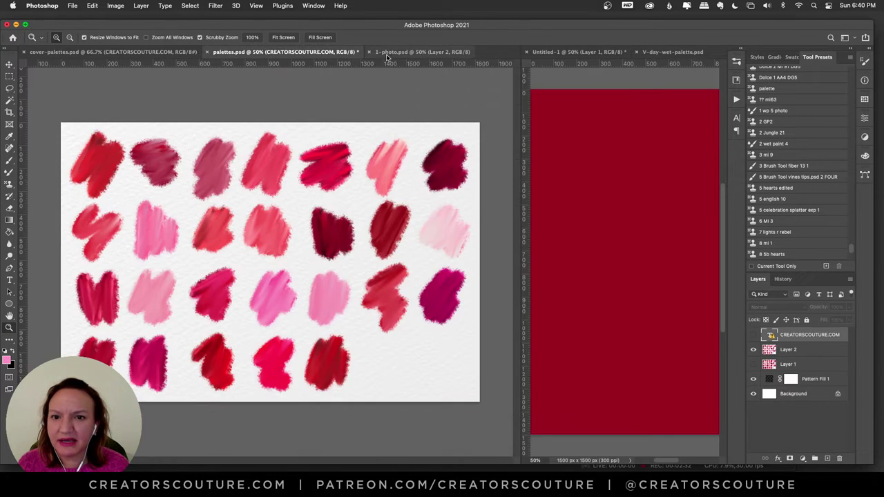
click(405, 55)
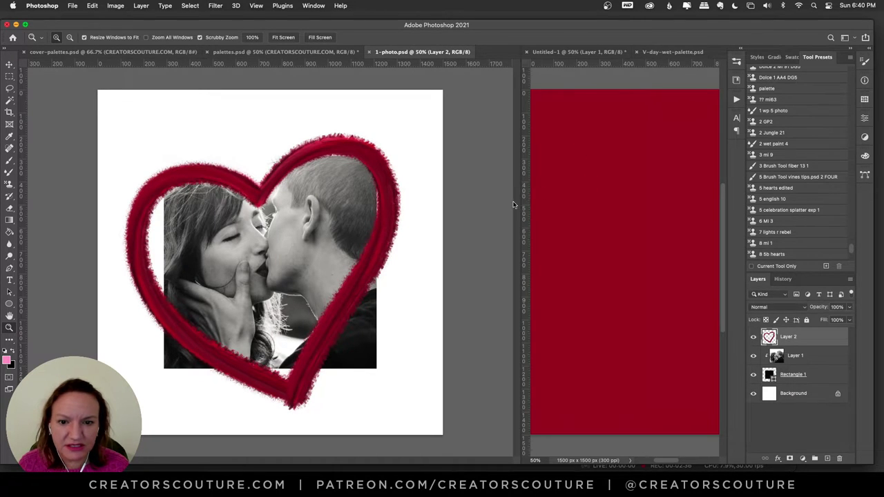
Step: Enlarge the Untitled-1 pane beside the photo document and hide its Color Fill 1 layer
drag(516, 204, 441, 209)
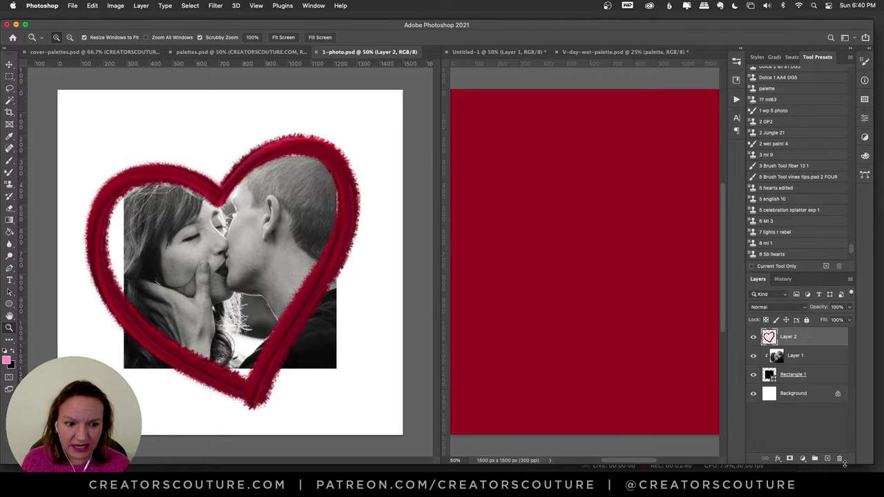
click(592, 241)
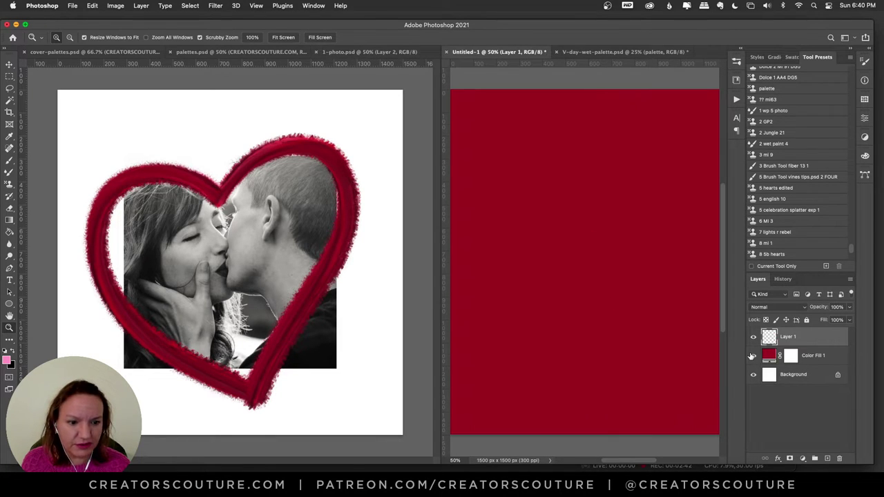
click(754, 355)
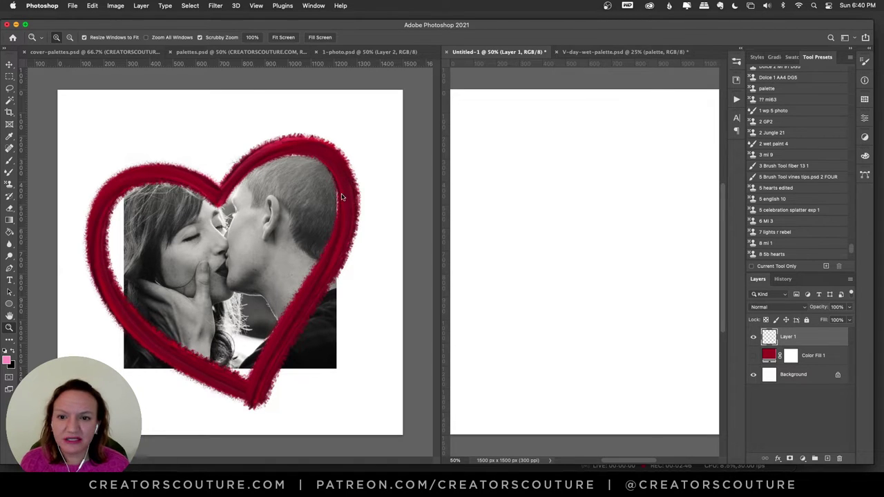
Step: Toggle the visibility of the heart on Layer 2 in 1-photo.psd off and on
click(252, 182)
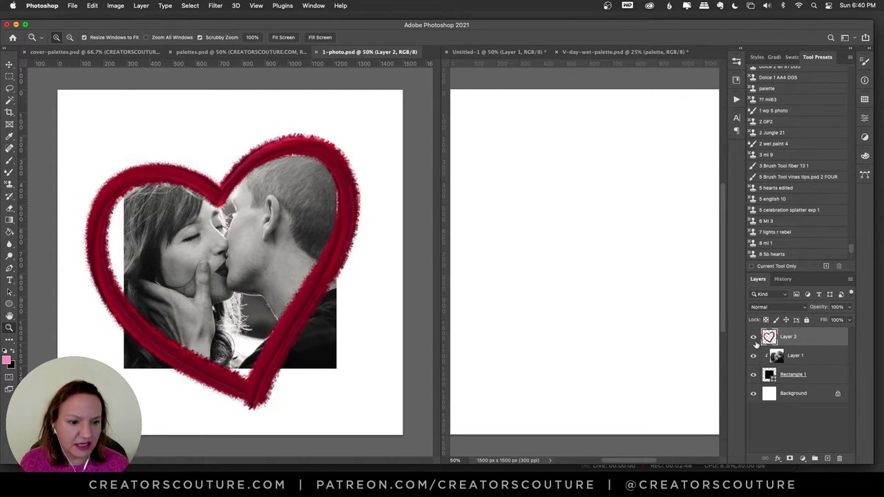
click(753, 337)
click(754, 337)
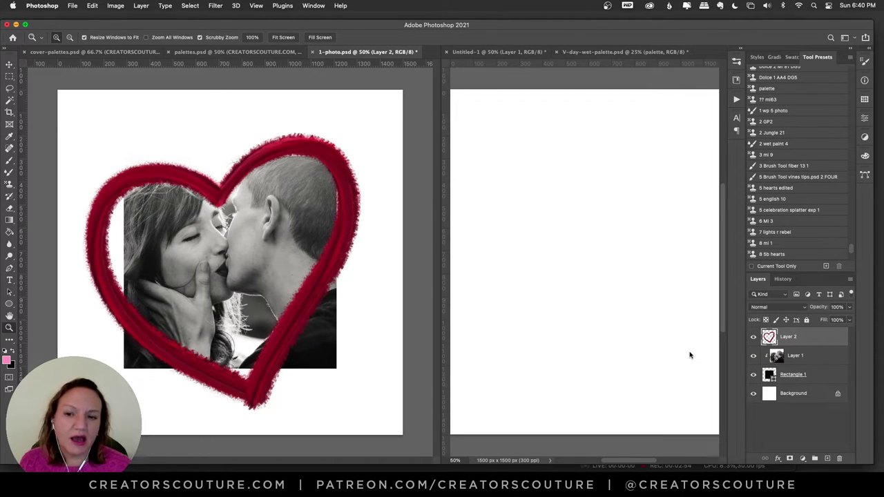
Step: Load the "1 wp 5 photo" tool preset, sample the dark crimson swatch in row four of V-day-wet-palette.psd, and return to Untitled-1
click(764, 113)
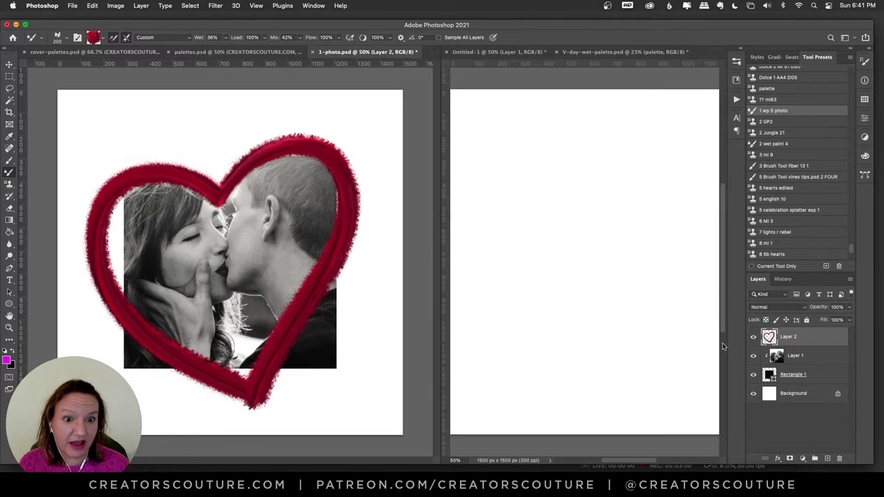
click(587, 52)
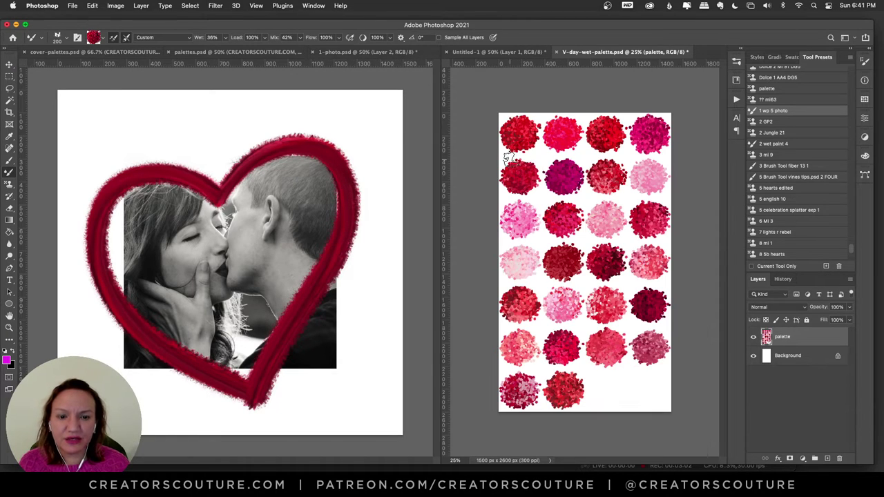
alt+click(603, 262)
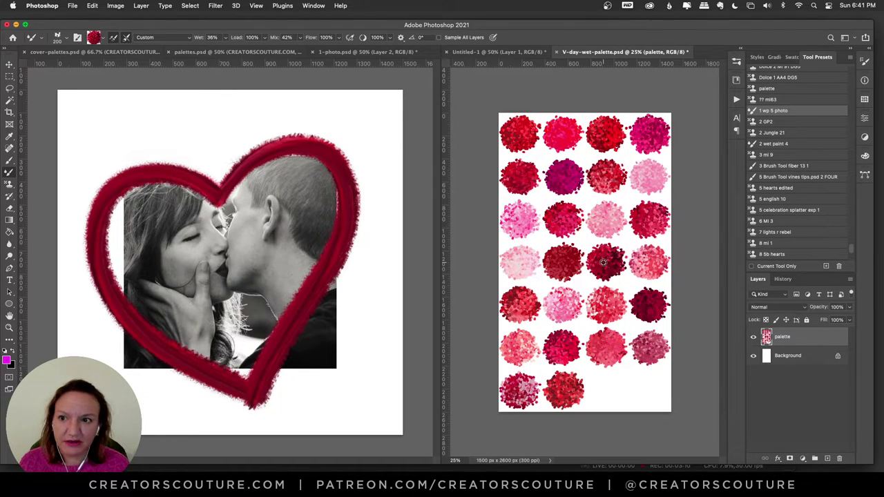
click(492, 55)
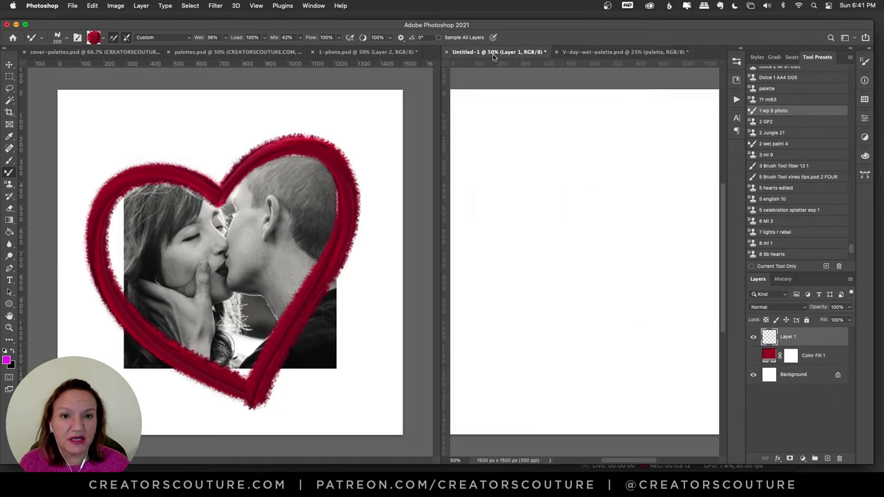
click(596, 52)
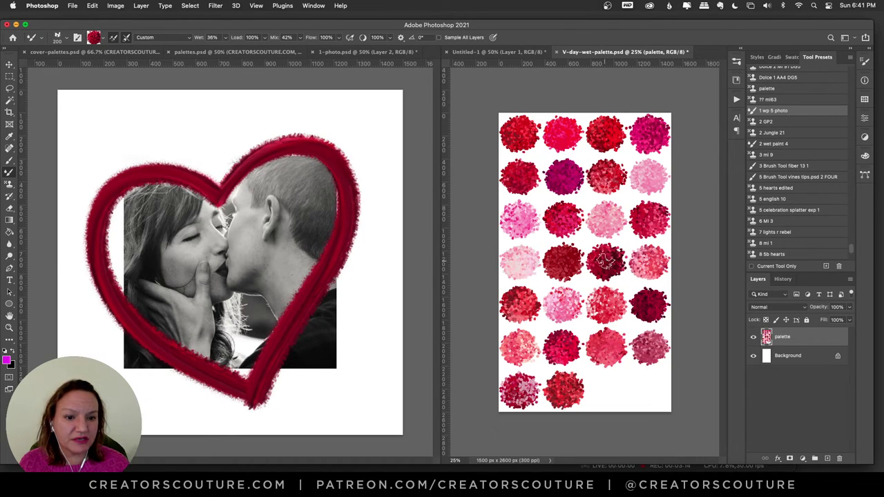
click(499, 52)
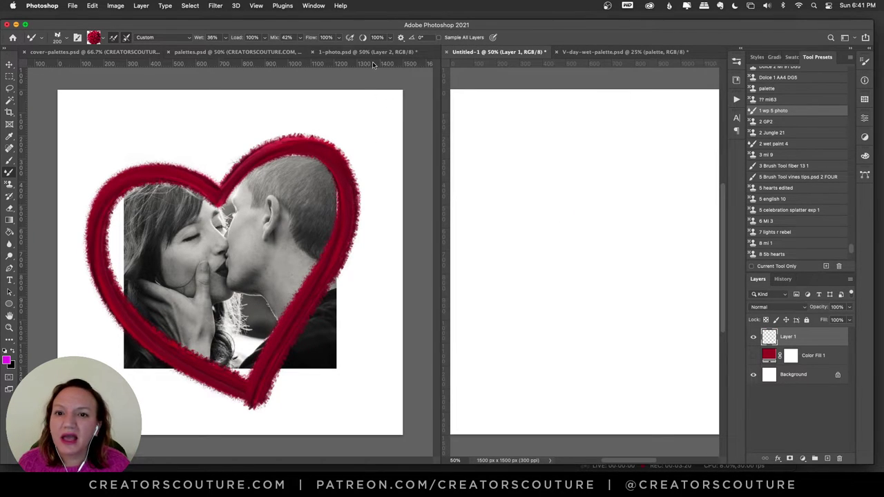
Step: Try painting half-heart strokes on Layer 1 of Untitled-1 with brush smoothing at 100%, and undo them
click(390, 38)
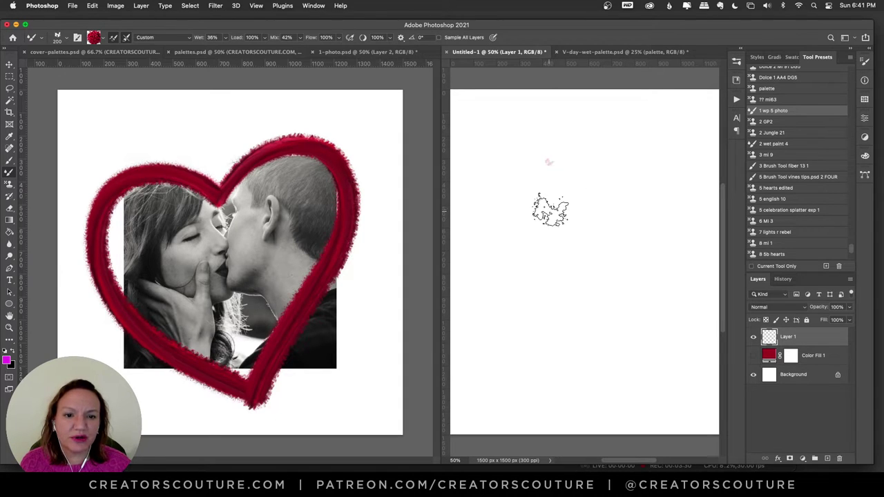
mouse_move(533, 176)
mouse_down()
mouse_move(556, 133)
mouse_move(613, 114)
mouse_move(669, 156)
mouse_move(649, 232)
mouse_move(568, 395)
mouse_up()
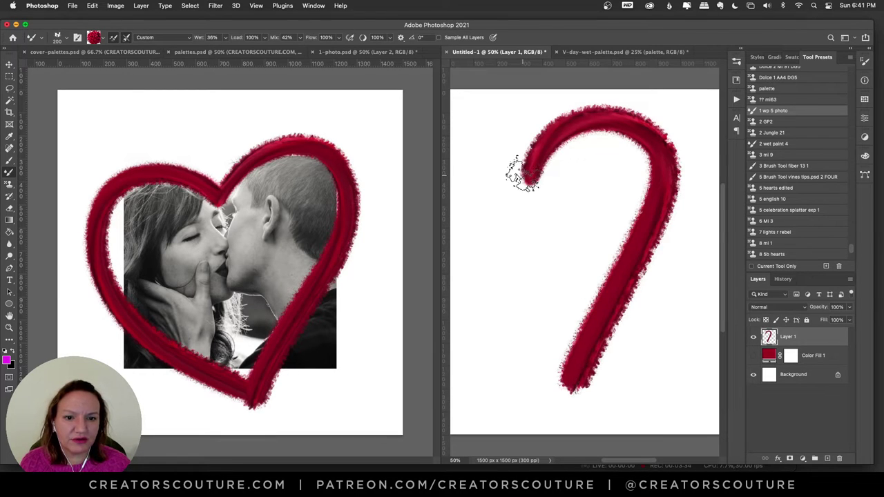
mouse_move(517, 173)
mouse_down()
mouse_move(472, 153)
mouse_move(433, 209)
mouse_move(477, 335)
mouse_move(586, 373)
mouse_up()
key(super+z)
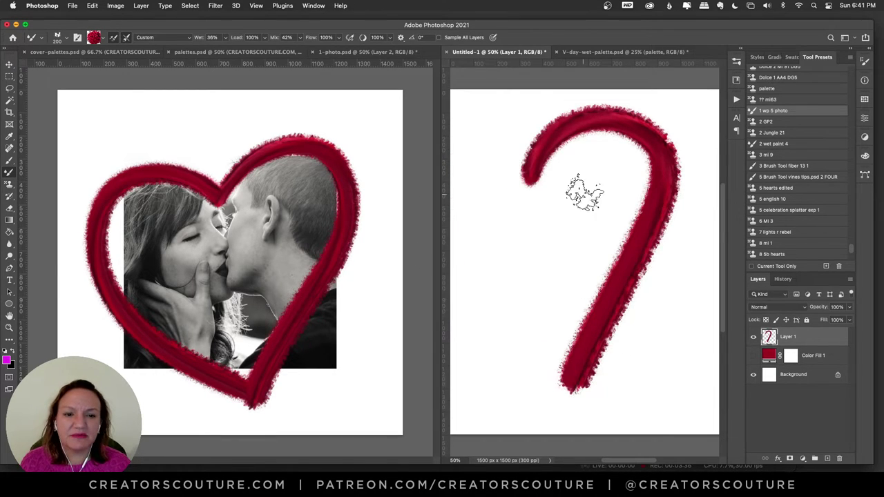
key(super+z)
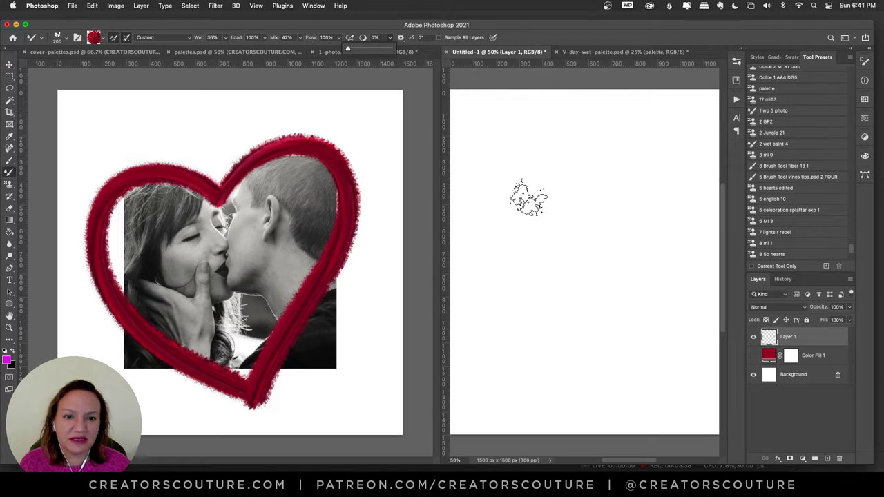
Step: Try painting the same heart strokes with brush smoothing at 0%, and undo them
mouse_move(522, 194)
mouse_down()
mouse_move(598, 269)
mouse_move(580, 376)
mouse_up()
mouse_move(548, 207)
mouse_down()
mouse_move(641, 153)
mouse_move(562, 369)
mouse_up()
key(super+z)
Step: Set brush smoothing to 100%, paint a two-stroke crimson heart outline on Layer 1, and delete that layer
drag(385, 38, 399, 50)
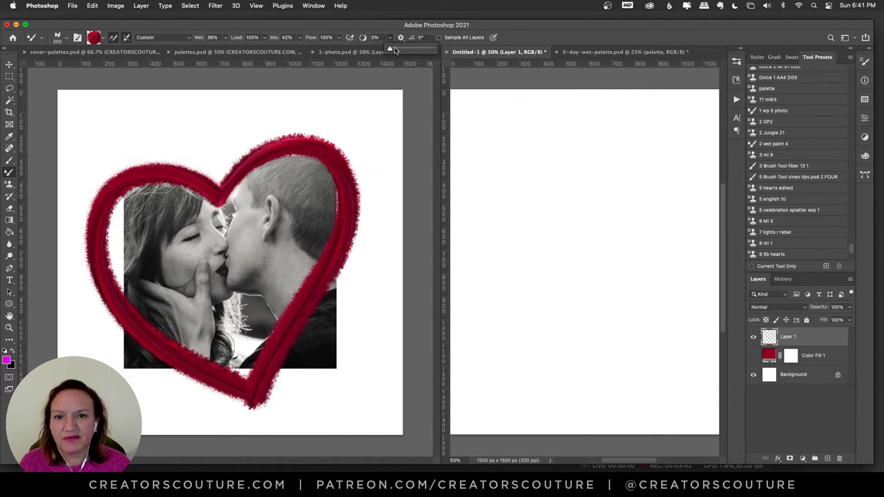
mouse_move(537, 213)
mouse_down()
mouse_move(653, 145)
mouse_move(612, 290)
mouse_move(530, 421)
mouse_up()
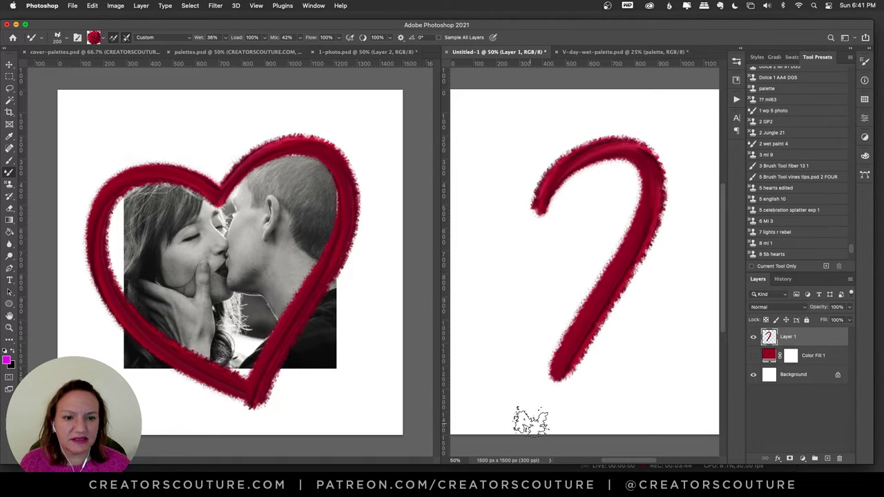
mouse_move(537, 194)
mouse_down()
mouse_move(442, 308)
mouse_move(618, 375)
mouse_up()
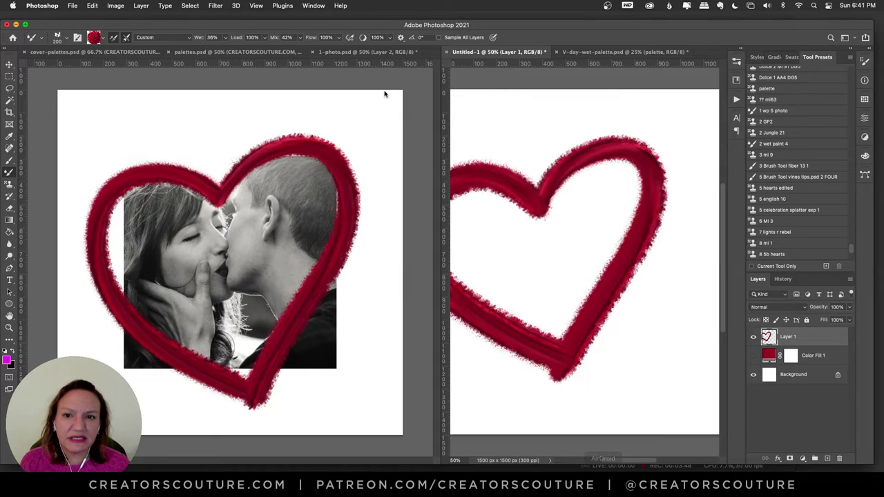
key(BackSpace)
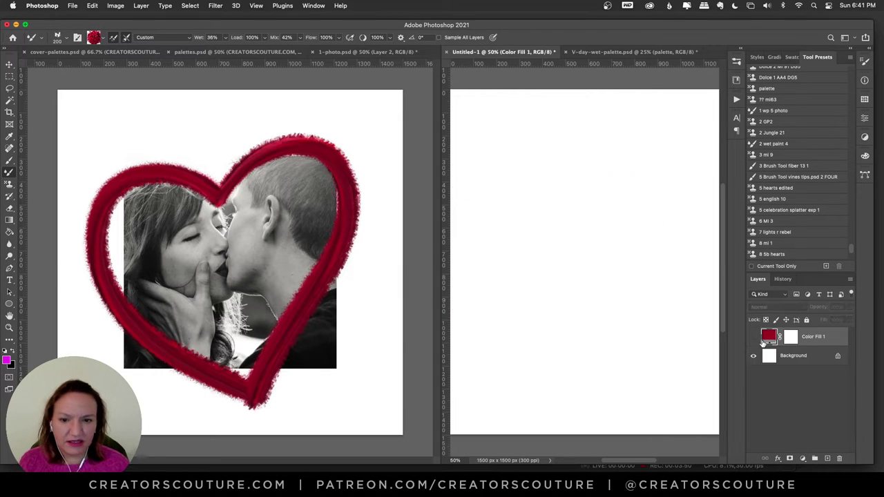
Step: Switch to Finder, open 2-pink.psd from the demos folder in Photoshop, and widen its pane
click(364, 52)
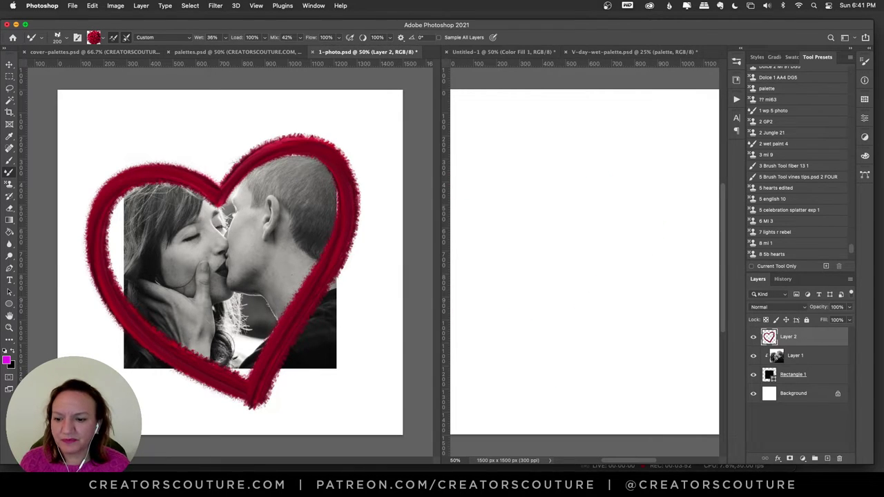
click(159, 458)
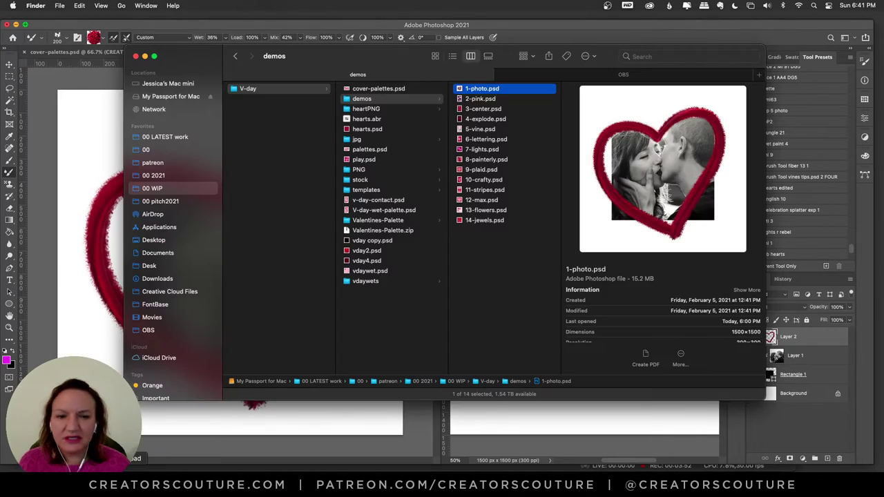
click(488, 102)
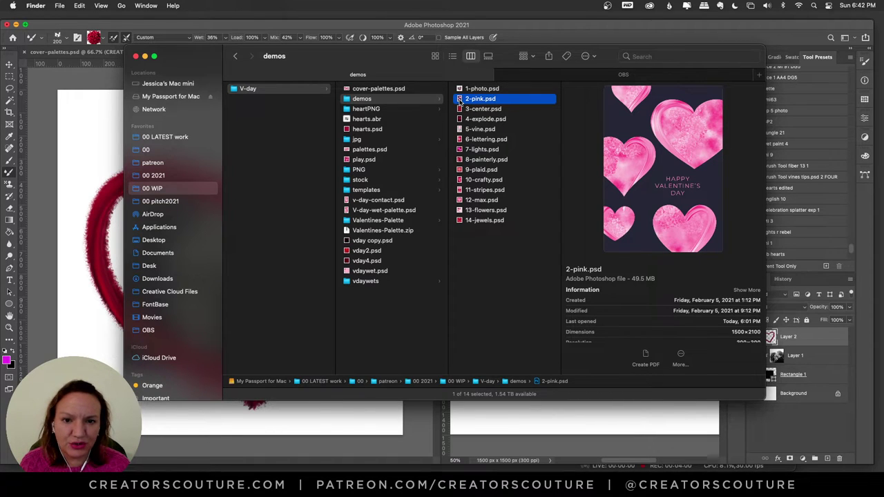
double_click(461, 102)
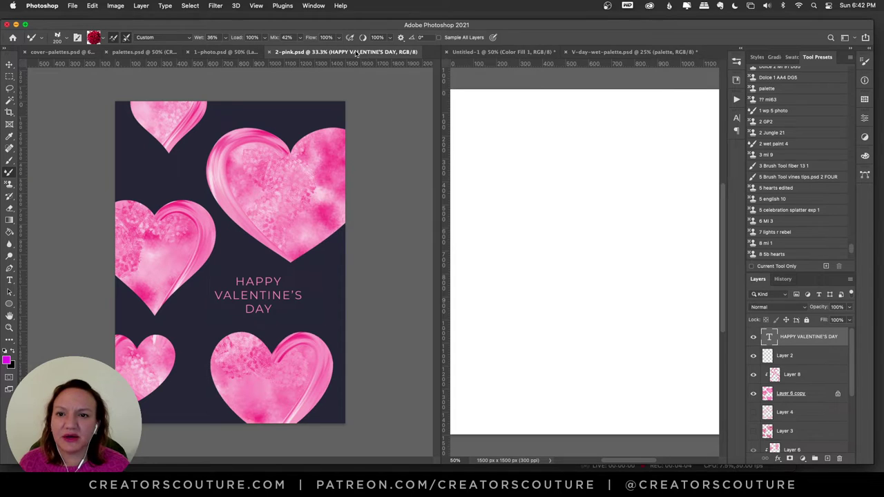
drag(441, 150, 481, 151)
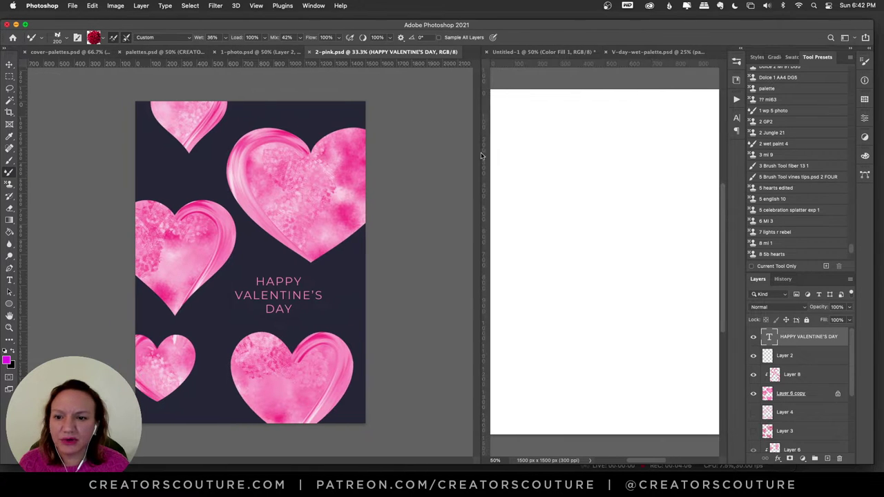
Step: Choose brush 1 from the Heart Shapes brush group for Untitled-1 and widen that document's pane
click(10, 63)
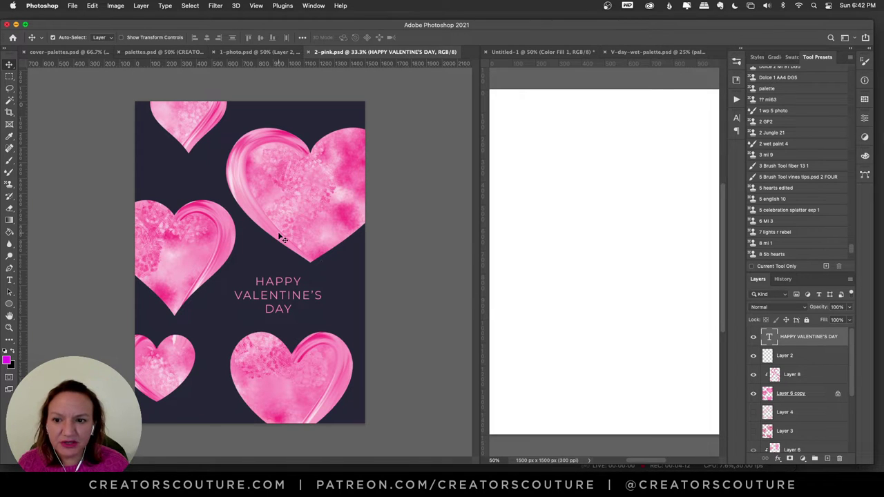
click(662, 114)
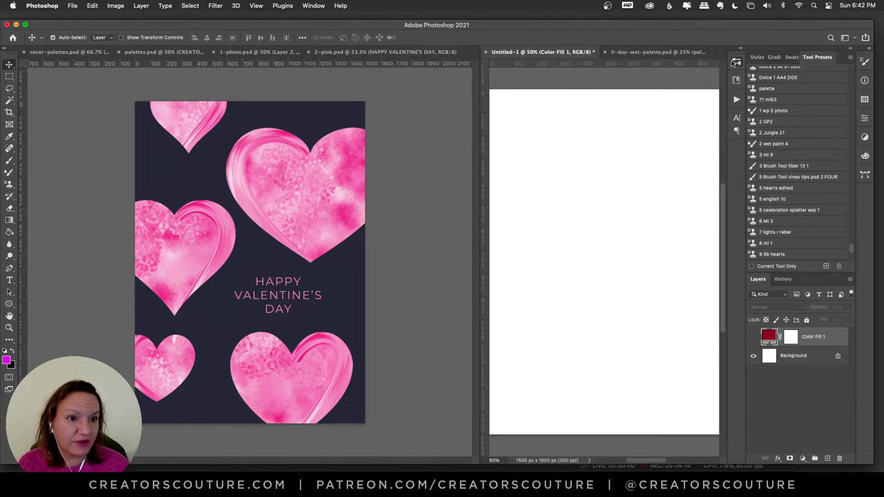
click(737, 61)
click(670, 145)
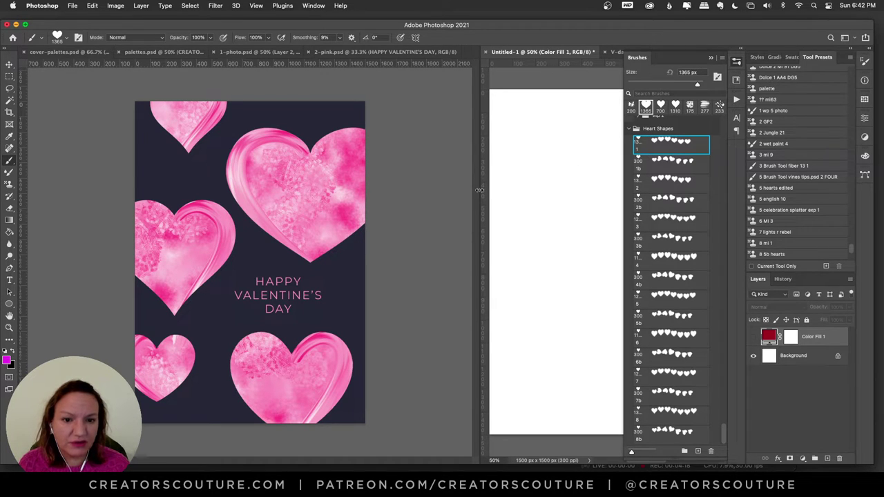
drag(479, 190, 337, 204)
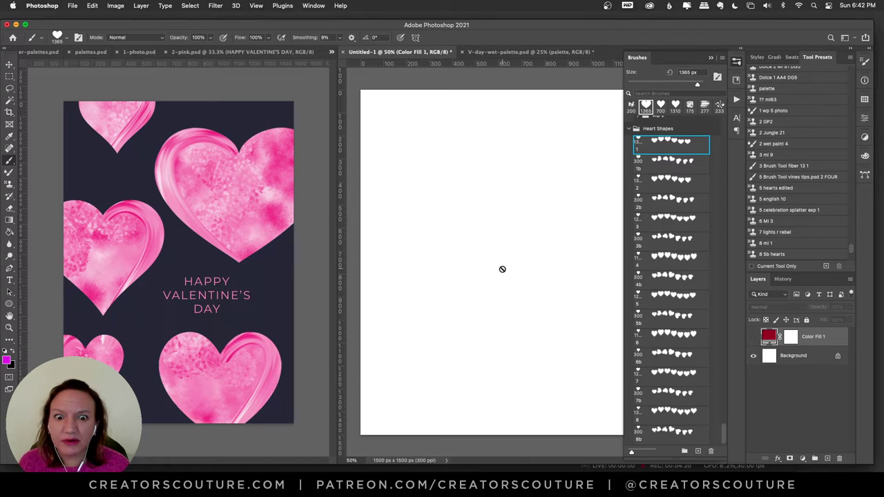
Step: Sample a pink from a heart in 2-pink.psd as the foreground color, and add a new layer to Untitled-1
click(7, 360)
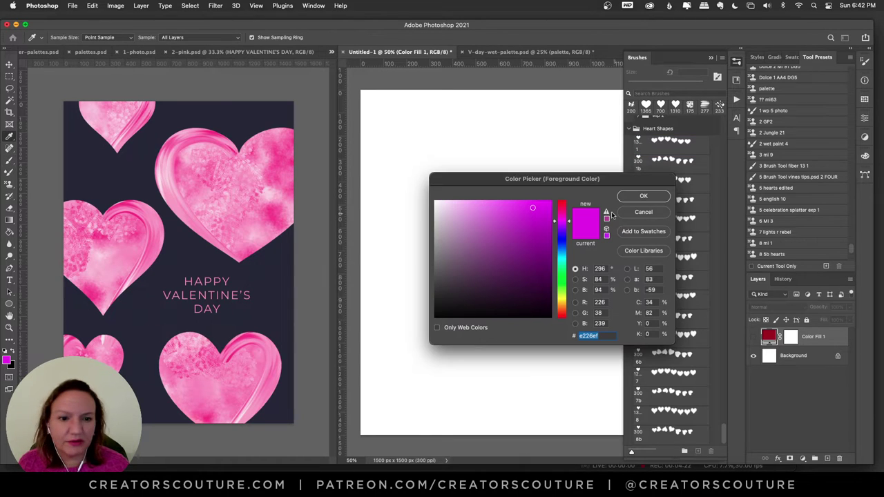
click(130, 255)
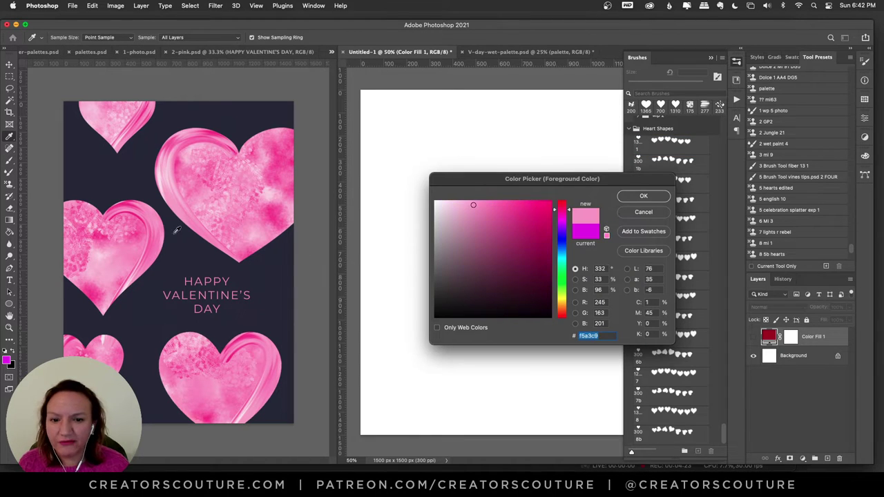
click(644, 196)
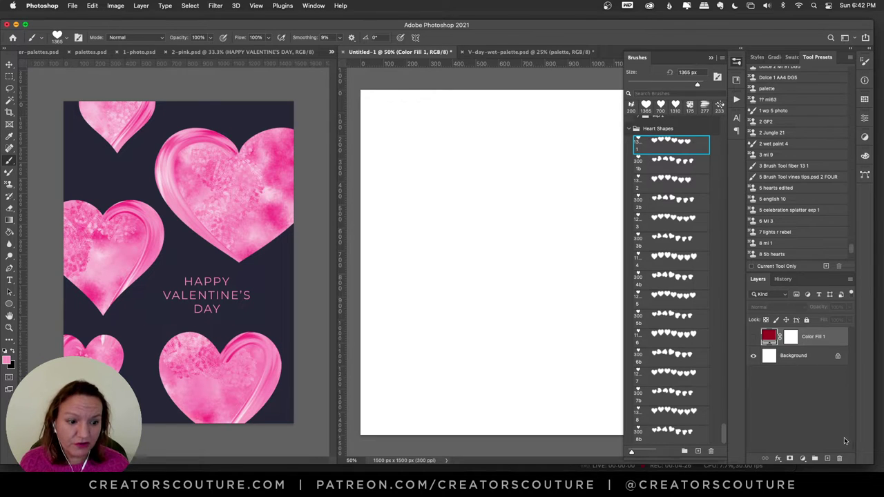
click(828, 459)
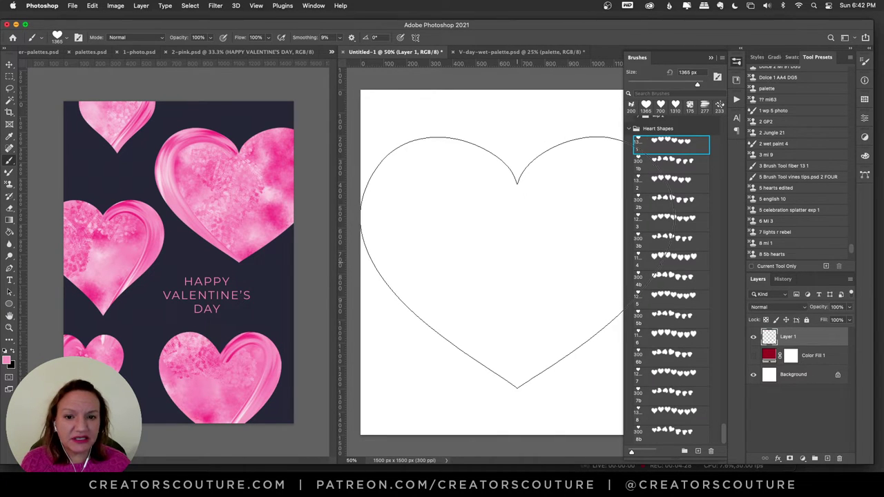
Step: Try stamping a single pink heart with heart brush 1 at 900 px on Layer 1, and undo each stamp
key(bracketleft)
key(bracketleft)
key(bracketleft)
key(bracketleft)
key(bracketleft)
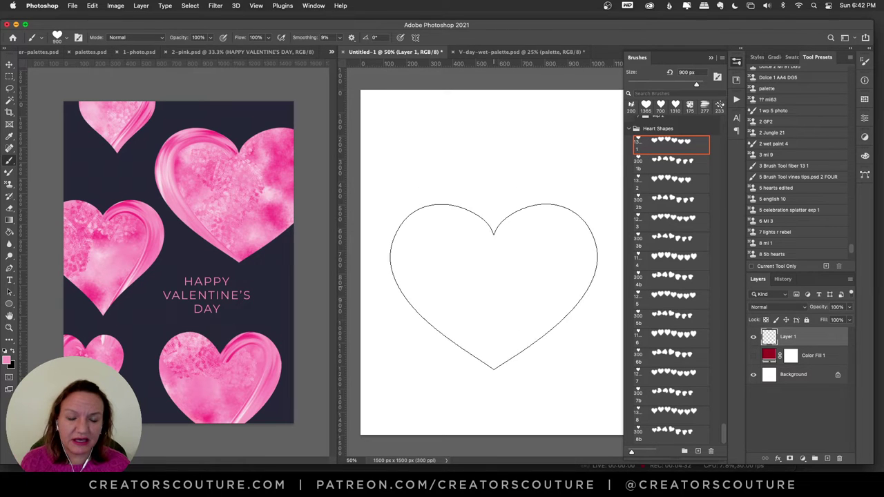
click(497, 266)
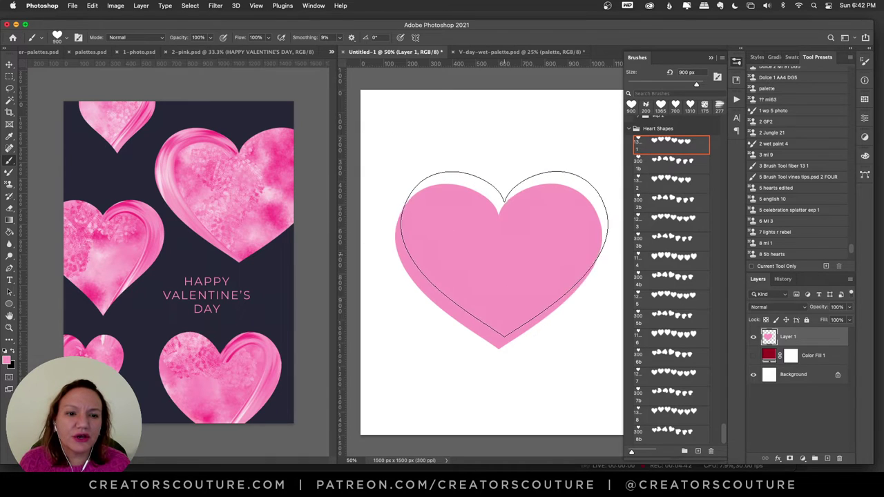
key(super+z)
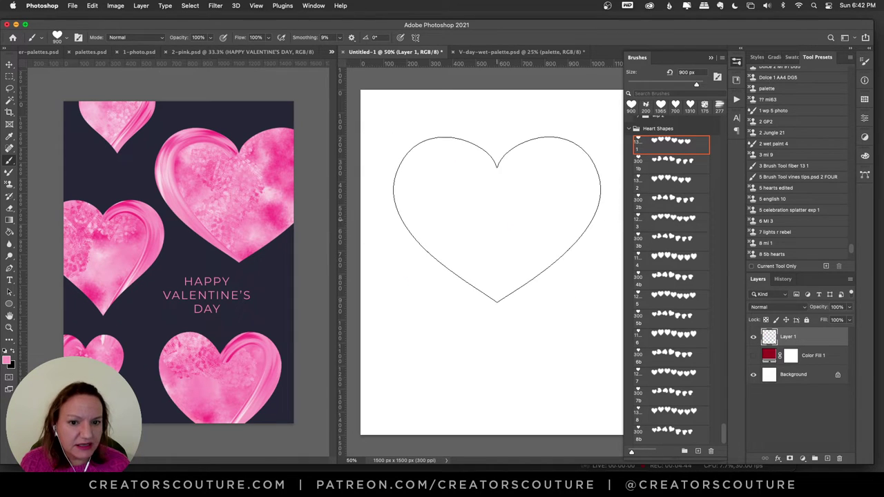
click(492, 216)
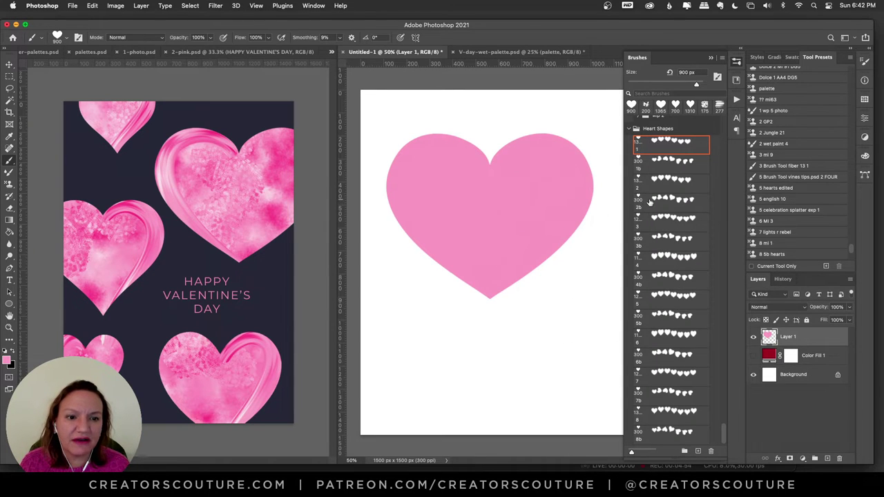
key(super+z)
Step: Try stamping a pink heart with heart brush 2 at 800 px, and undo it
click(665, 180)
key(bracketleft)
key(bracketleft)
key(bracketleft)
key(bracketleft)
key(bracketleft)
key(bracketleft)
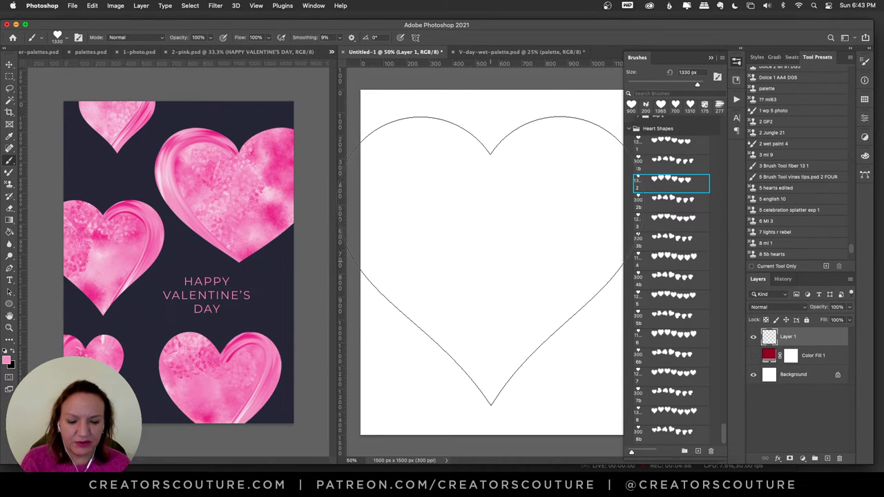
click(490, 261)
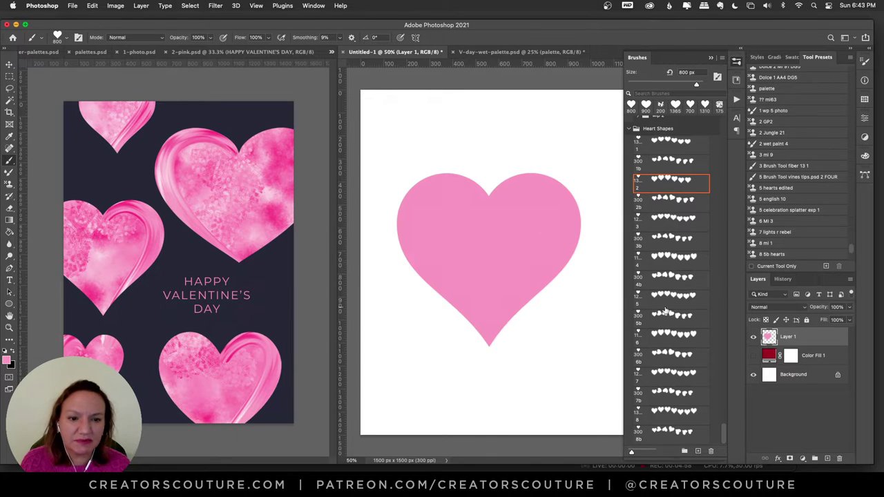
key(super+z)
Step: Try stamping a pink heart with heart brush 3 at 900 px, and clear the layer
click(669, 219)
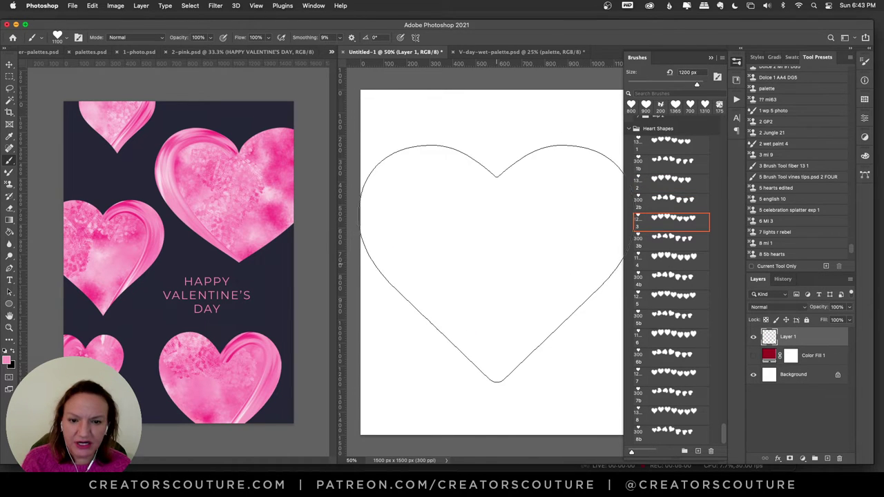
key(bracketleft)
key(bracketleft)
key(bracketleft)
key(bracketleft)
click(492, 260)
key(super+a)
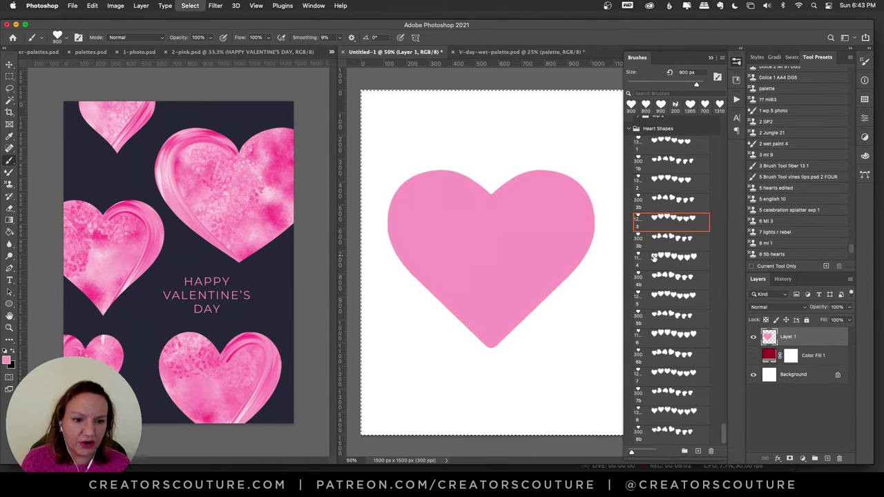
key(BackSpace)
Step: Try painting a trail of scattered, rotated hearts with brush 3b at 300 px, and clear the layer
click(668, 239)
mouse_move(511, 176)
mouse_down()
mouse_move(440, 173)
mouse_move(551, 278)
mouse_move(462, 369)
mouse_move(456, 413)
mouse_up()
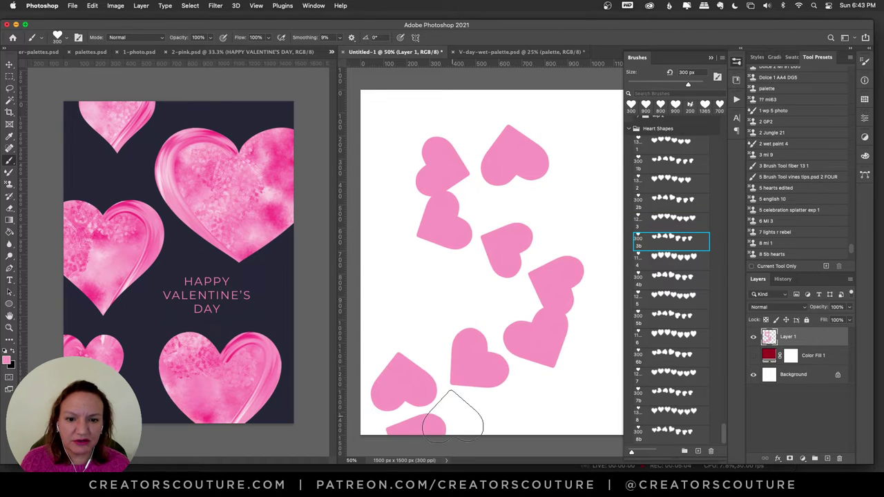
key(super+a)
key(BackSpace)
Step: Stamp separate rotated hearts across the upper canvas with brush 3b, and undo the last two
drag(444, 124, 487, 195)
click(443, 222)
click(390, 177)
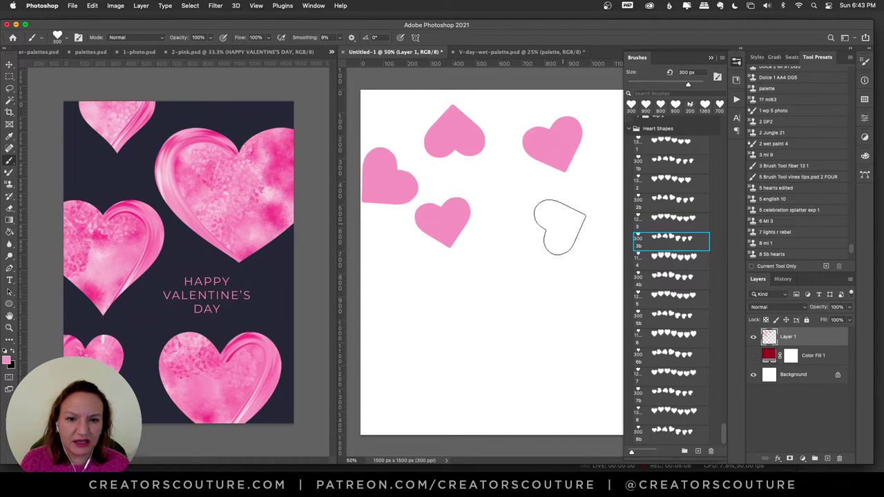
click(561, 228)
key(super+z)
key(super+z)
Step: Stamp four randomly rotated hearts across the middle and lower canvas with brush 1b at 300 px
click(670, 163)
click(559, 297)
click(451, 364)
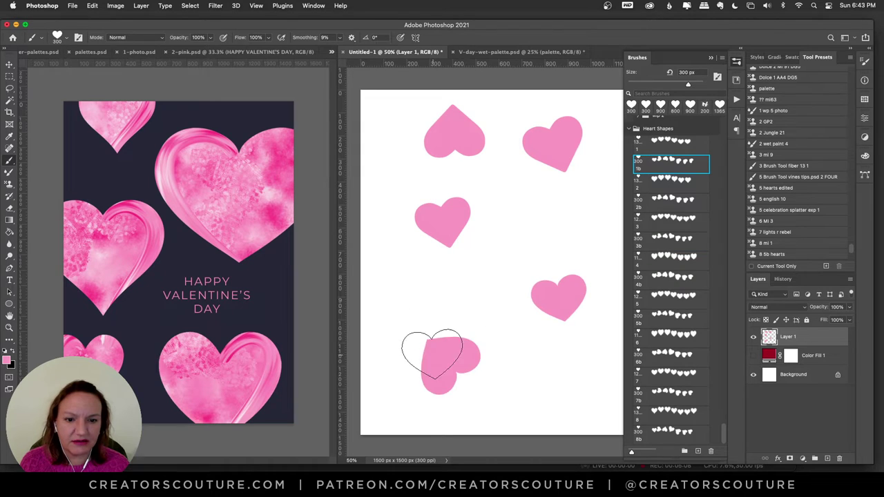
click(518, 249)
click(517, 362)
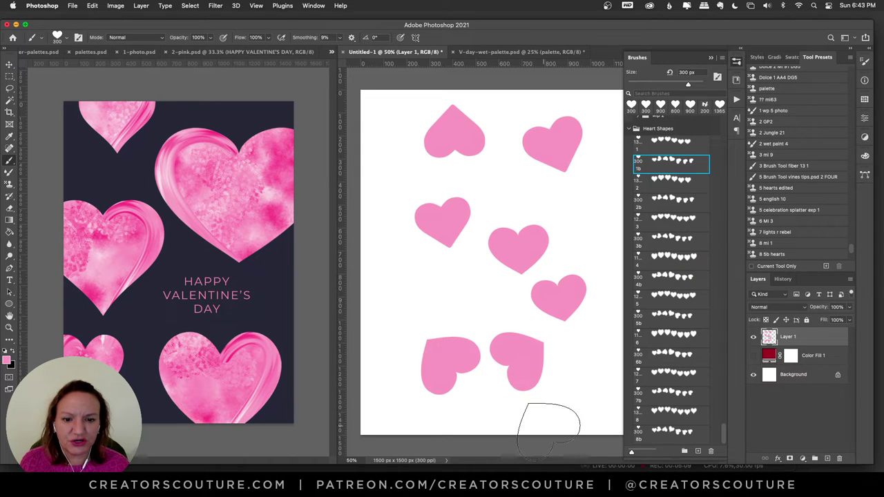
Step: Try stamping hearts with brush 6b, clear everything from Layer 1, and deselect
click(659, 354)
click(432, 310)
click(540, 197)
key(super+a)
key(Delete)
key(super+d)
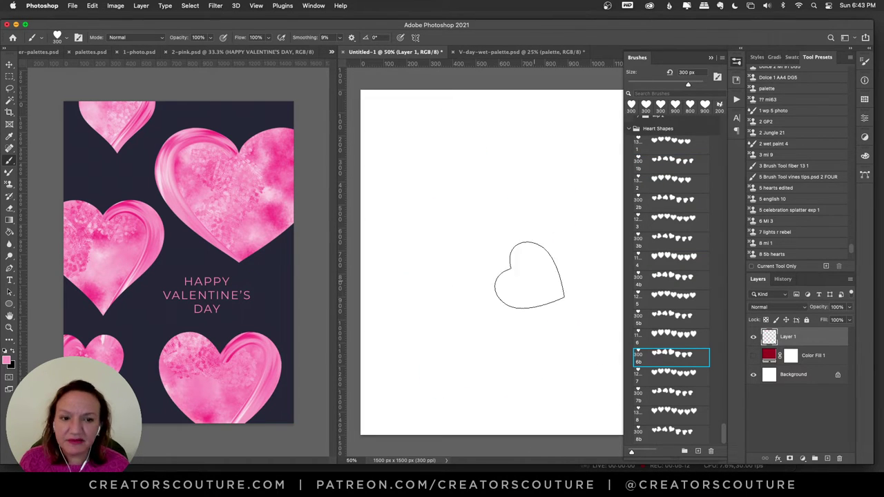
Step: Collapse the brush list, widen the 2-pink.psd pane, enlarge its artwork to about 40%, and switch to the Move tool
click(737, 62)
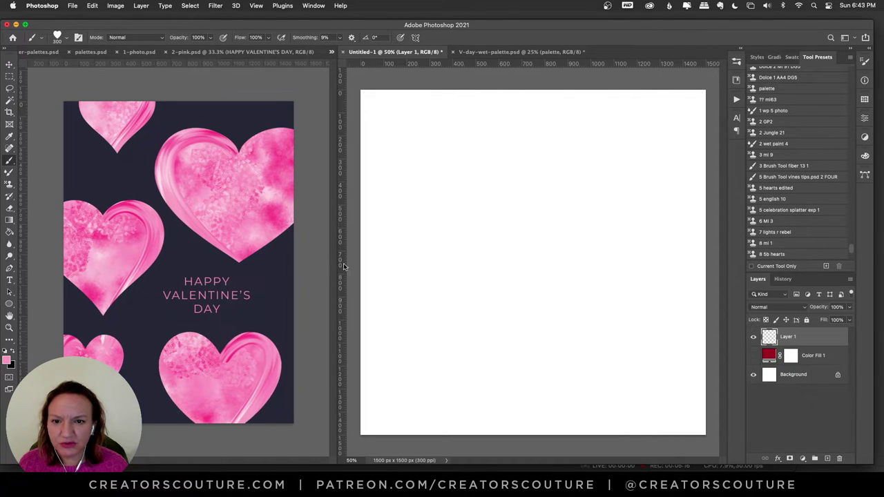
drag(344, 266, 597, 252)
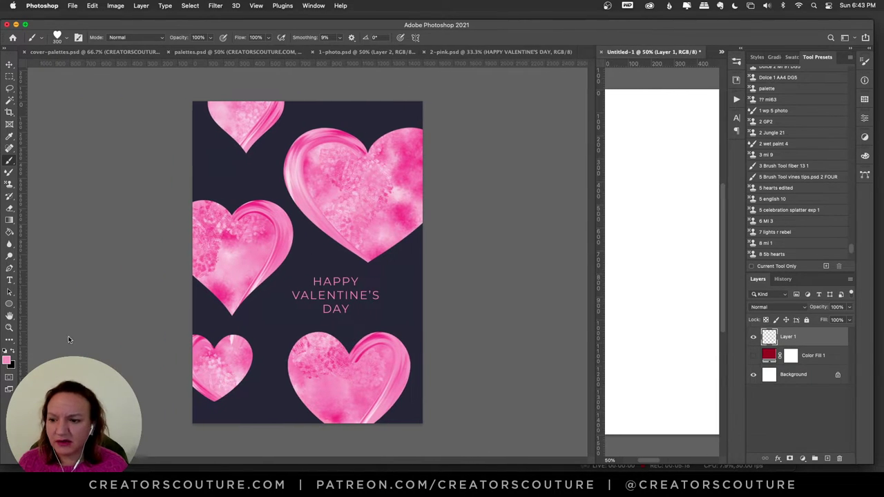
click(9, 328)
click(326, 271)
drag(345, 261, 356, 261)
click(9, 65)
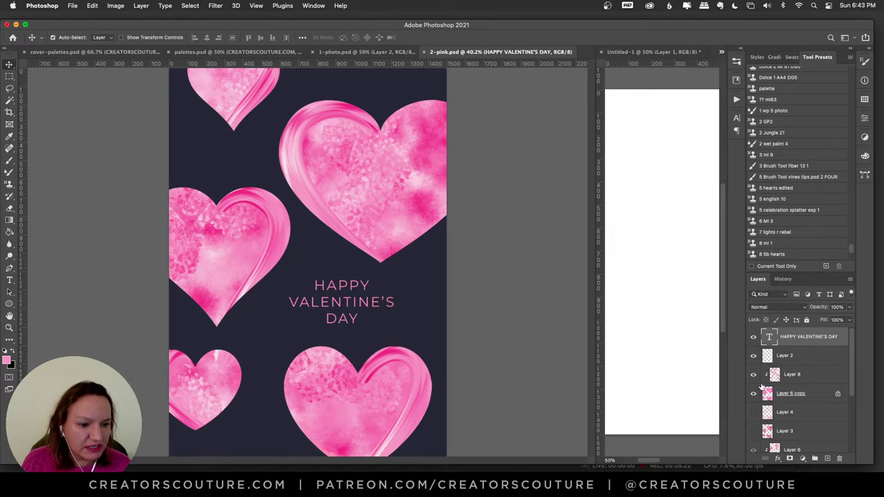
Step: Toggle the visibility of Layer 8 to compare the hearts with and without their outline strokes, leaving it hidden
click(754, 375)
click(754, 375)
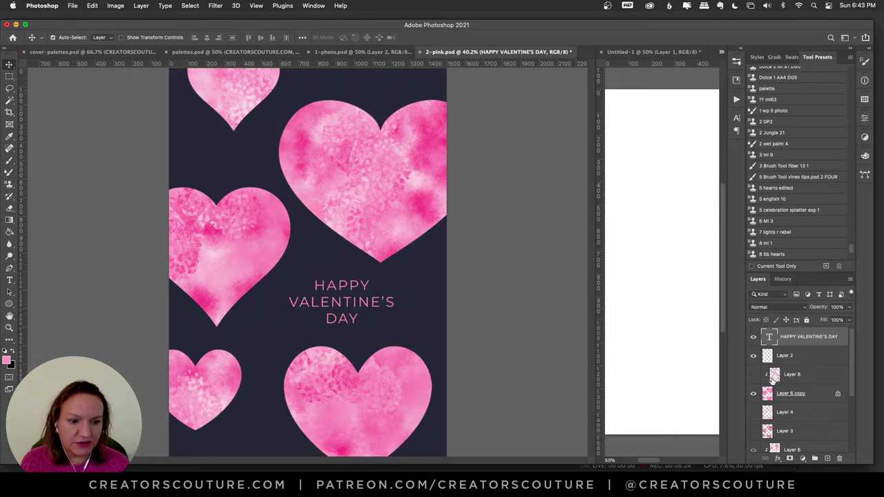
click(754, 375)
click(754, 376)
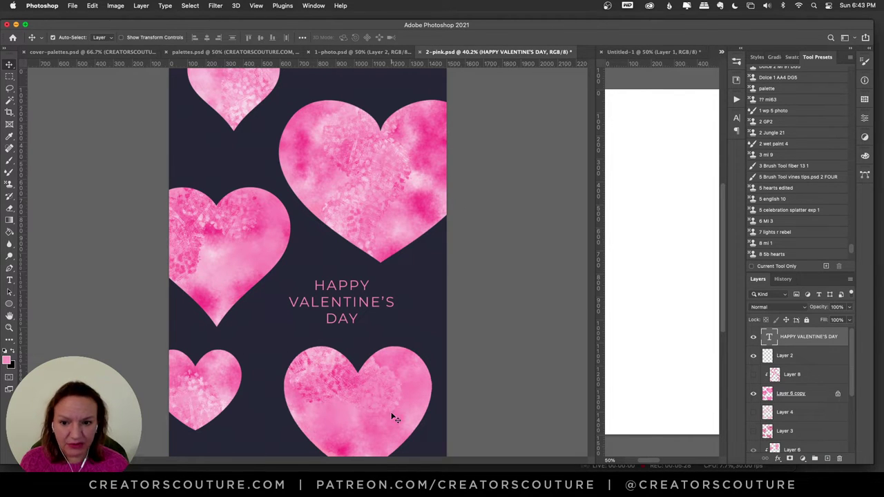
Step: Repaint the two largest hearts on Layer 6 copy with the 2 GP2 preset, and texture them using the 2 Jungle 21 preset
click(10, 185)
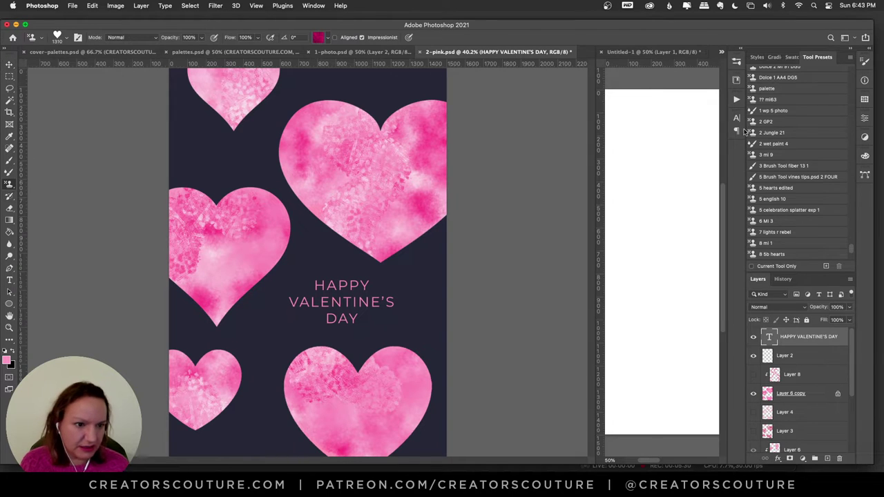
click(768, 121)
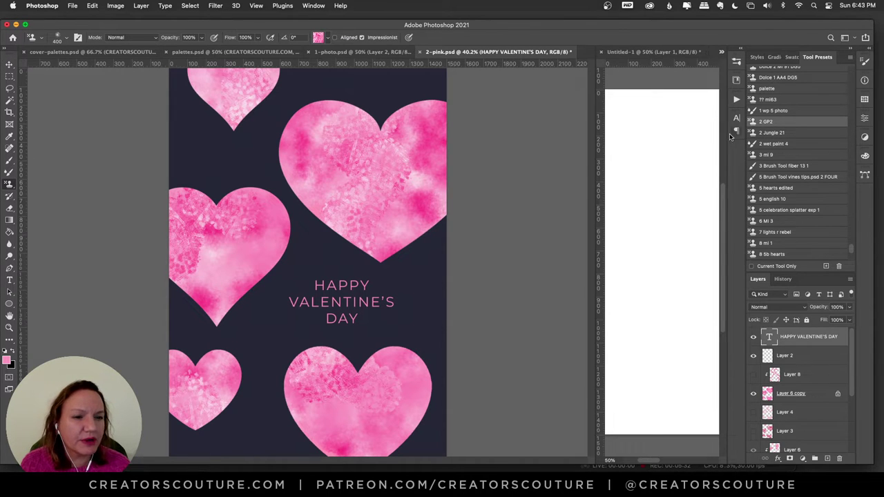
click(787, 394)
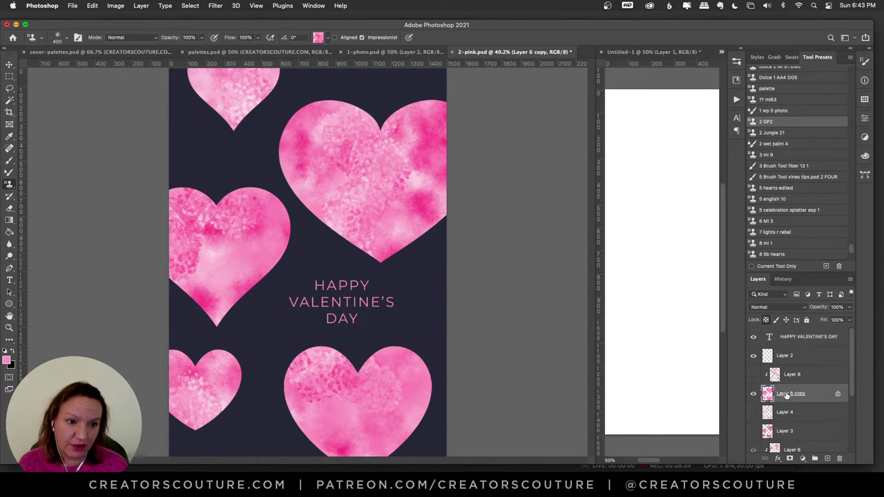
click(318, 39)
click(336, 148)
mouse_move(336, 148)
mouse_down()
mouse_move(322, 173)
mouse_move(365, 216)
mouse_move(420, 246)
mouse_move(286, 142)
mouse_move(395, 177)
mouse_move(158, 235)
mouse_move(247, 296)
mouse_move(184, 203)
mouse_move(339, 122)
mouse_move(435, 175)
mouse_move(404, 221)
mouse_up()
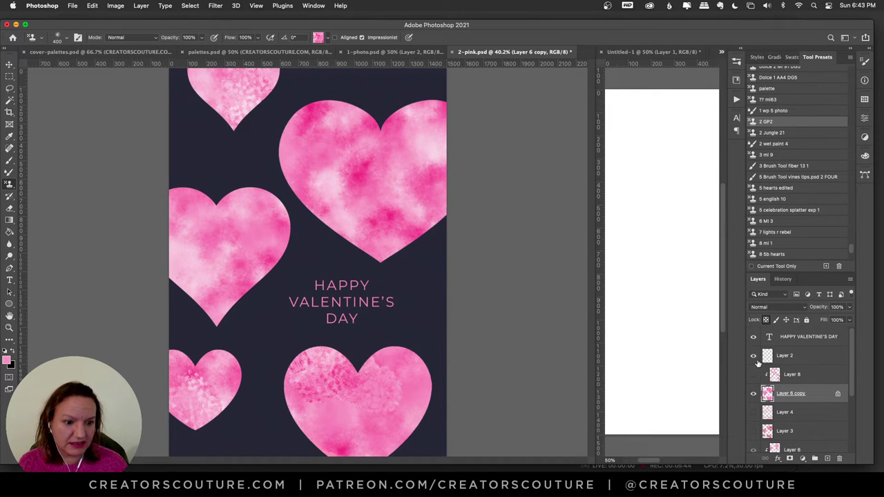
click(774, 133)
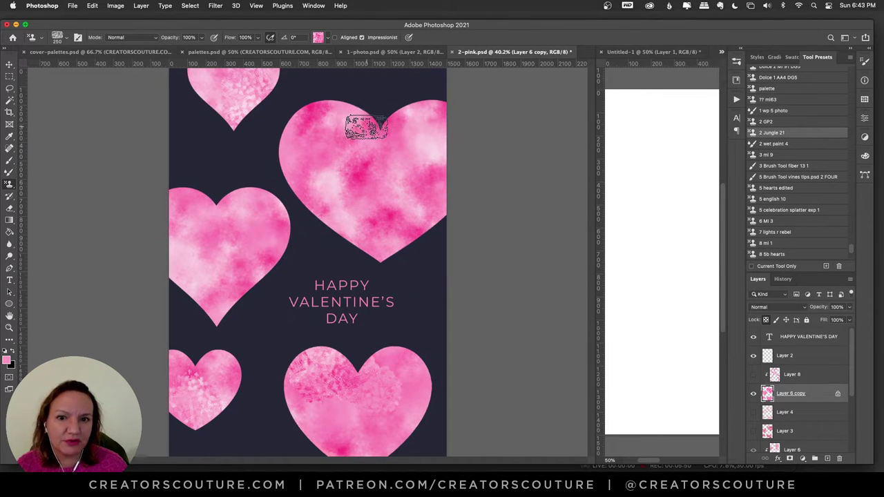
mouse_move(387, 117)
mouse_down()
mouse_move(343, 141)
mouse_move(327, 178)
mouse_move(320, 237)
mouse_move(243, 288)
mouse_move(191, 206)
mouse_move(247, 265)
mouse_move(335, 290)
mouse_up()
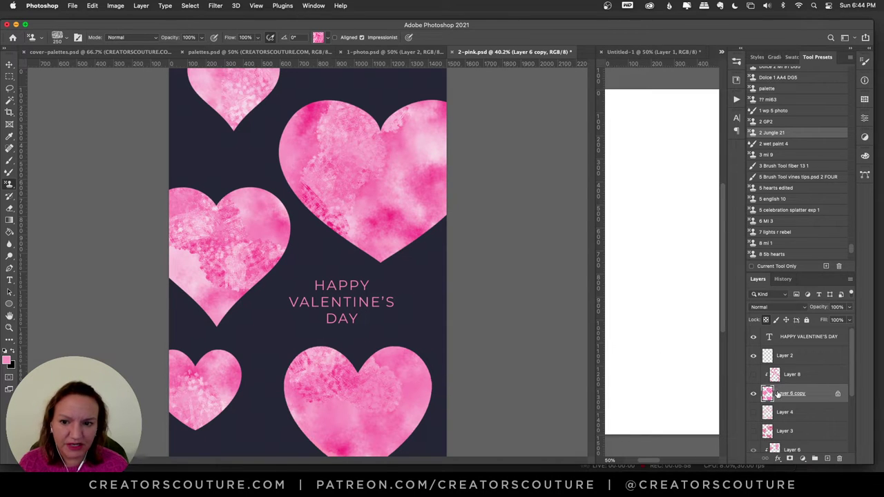
Step: Show and clear Layer 8, and choose the 2 wet paint 4 tool preset
click(793, 375)
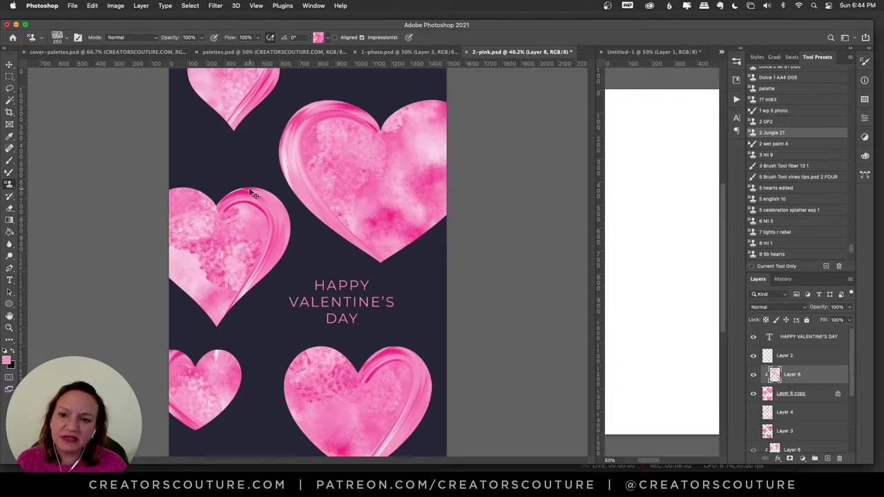
click(773, 143)
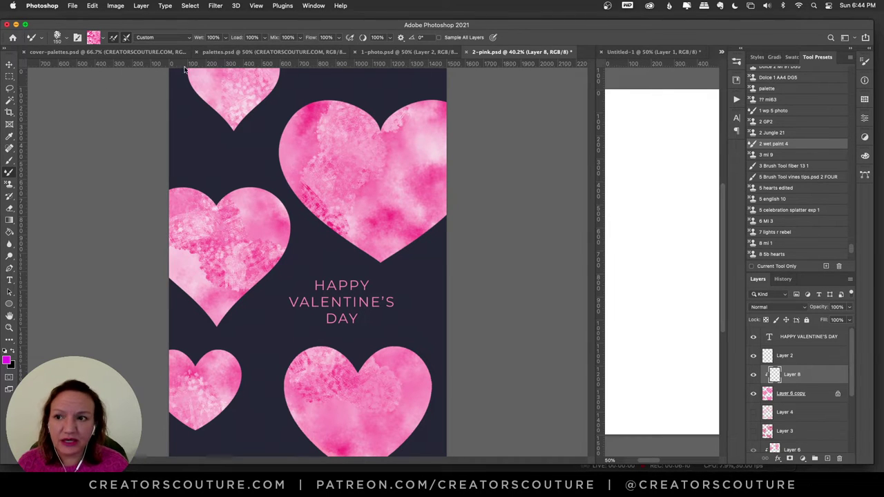
Step: Bring up V-day-wet-palette.psd beside the artwork, sample its bright pink swatch in the third row, and return to 2-pink.psd
click(650, 52)
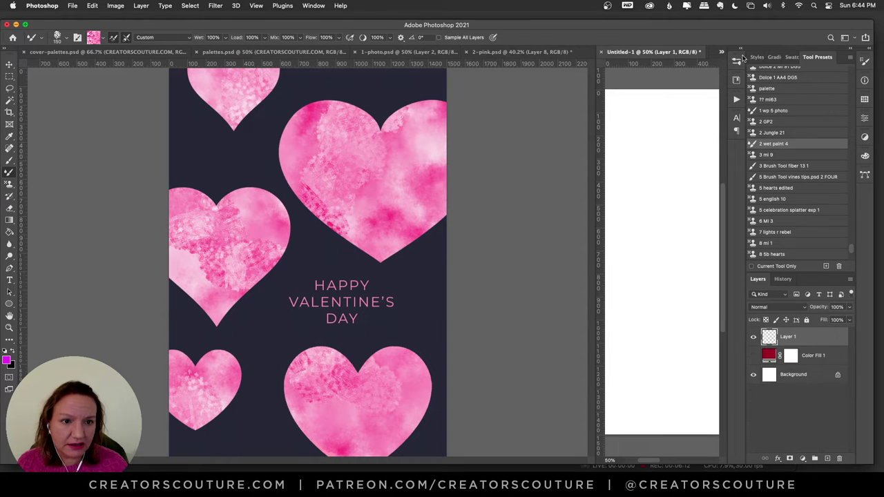
click(720, 53)
click(787, 65)
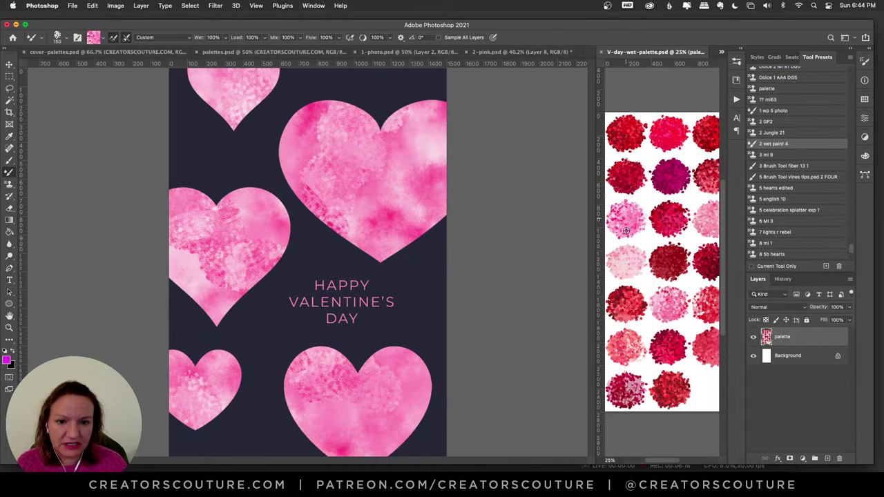
click(397, 83)
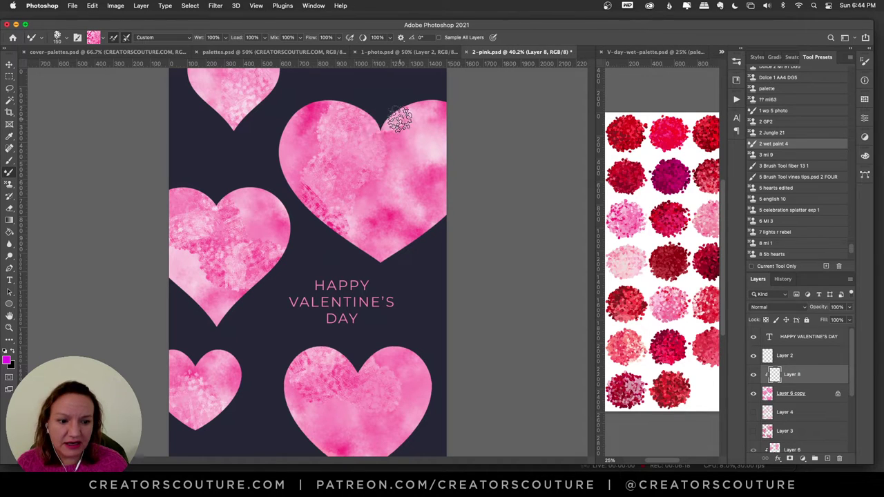
Step: Paint wet pink outline strokes along one side of each of the three largest hearts on Layer 8
mouse_move(370, 125)
mouse_down()
mouse_move(279, 138)
mouse_move(286, 186)
mouse_move(379, 256)
mouse_up()
mouse_move(373, 124)
mouse_down()
mouse_move(301, 119)
mouse_move(284, 163)
mouse_move(333, 228)
mouse_up()
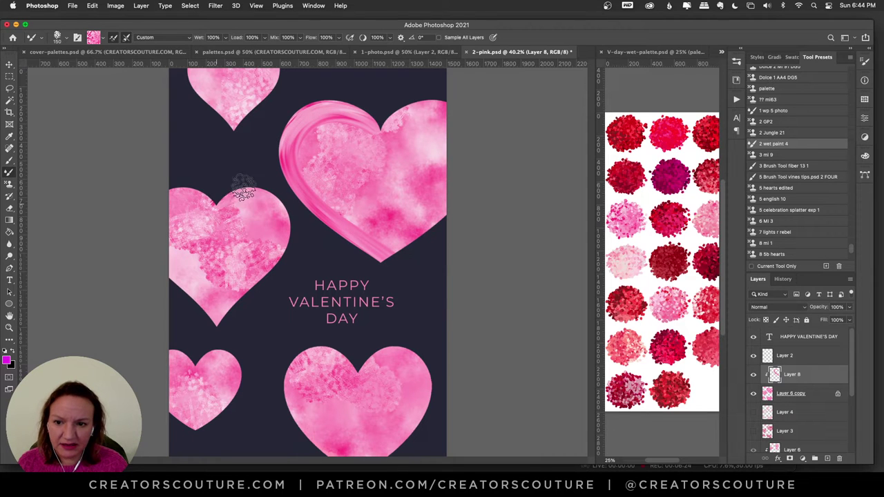
mouse_move(243, 187)
mouse_down()
mouse_move(254, 278)
mouse_move(220, 319)
mouse_up()
mouse_move(362, 354)
mouse_down()
mouse_move(349, 372)
mouse_move(313, 355)
mouse_move(287, 398)
mouse_move(346, 449)
mouse_up()
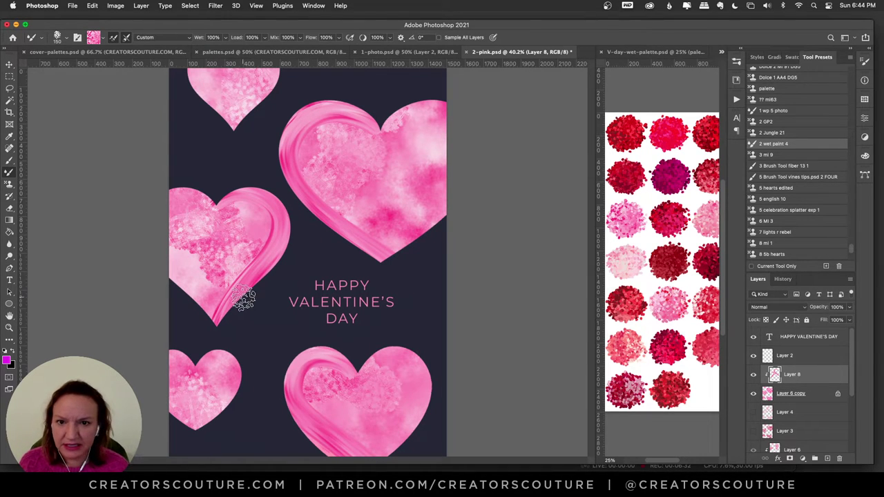
Step: Close 2-pink.psd without saving, open 3-center.psd from the demos folder in Finder, and dock it with the main document group
key(super+w)
click(441, 199)
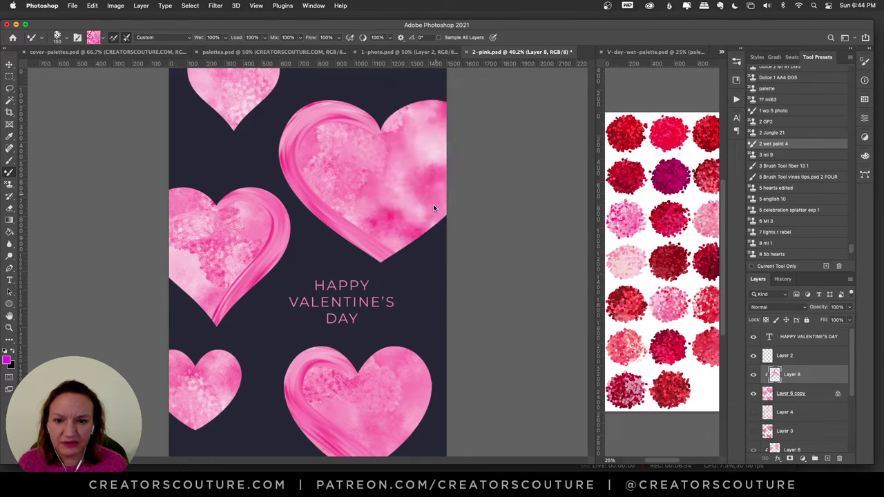
key(super+Tab)
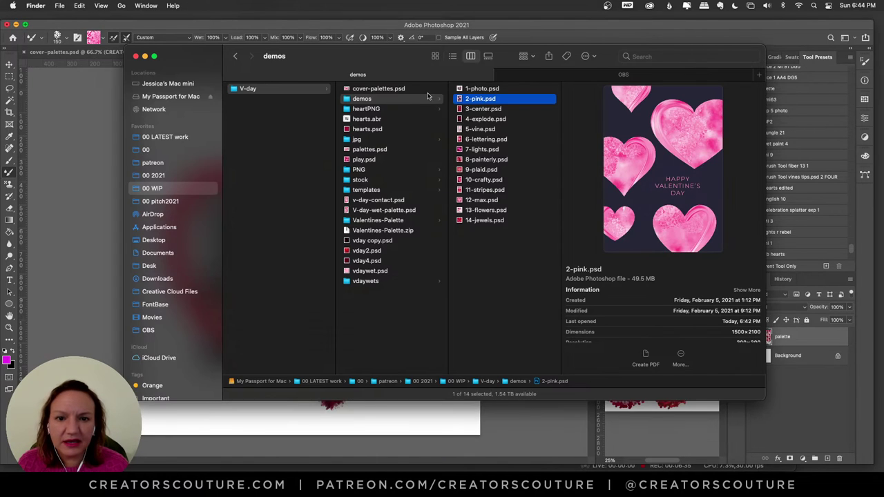
double_click(485, 110)
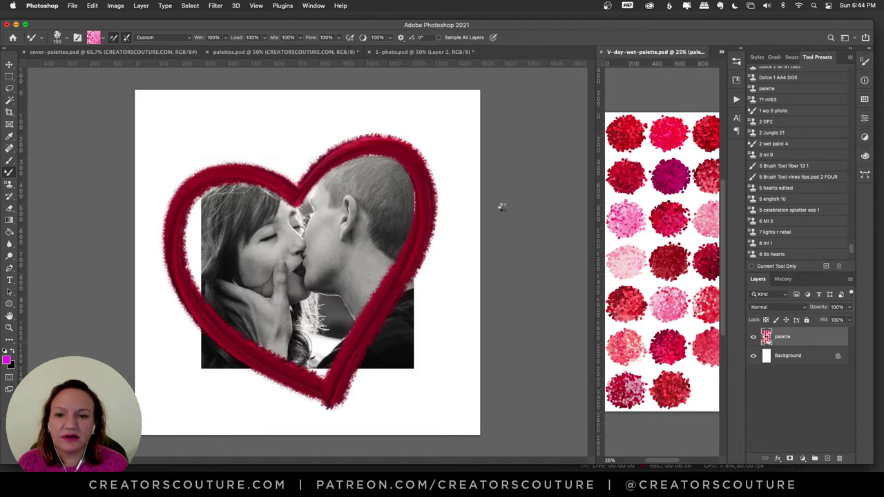
drag(624, 57, 487, 52)
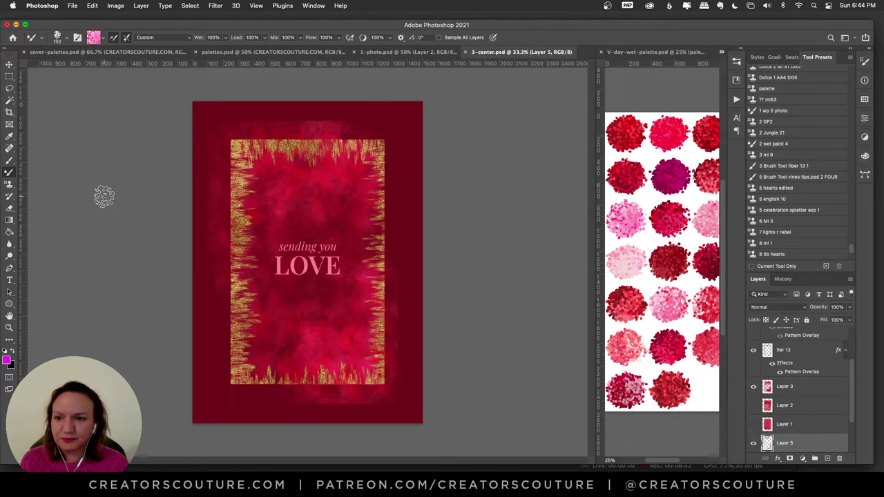
Step: Show the guides and apply a new guide layout with 1 column, 1 row and 250 px margins on every side
click(9, 65)
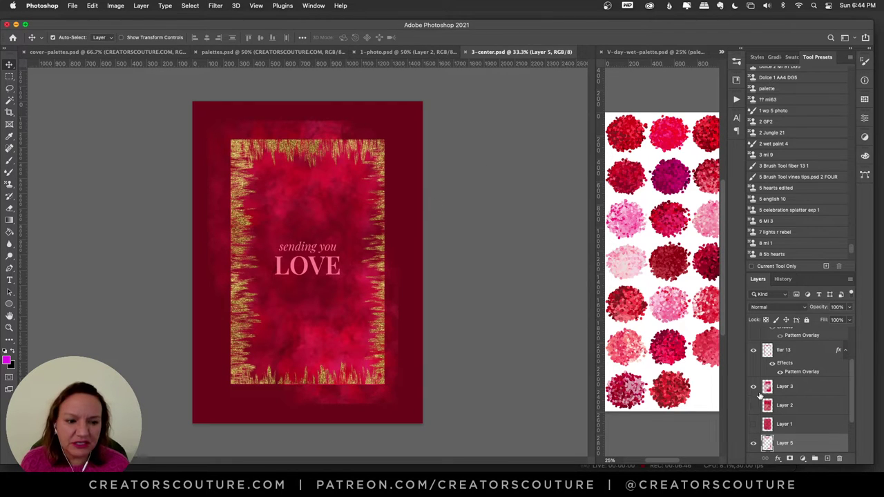
scroll(845, 387, up, 3)
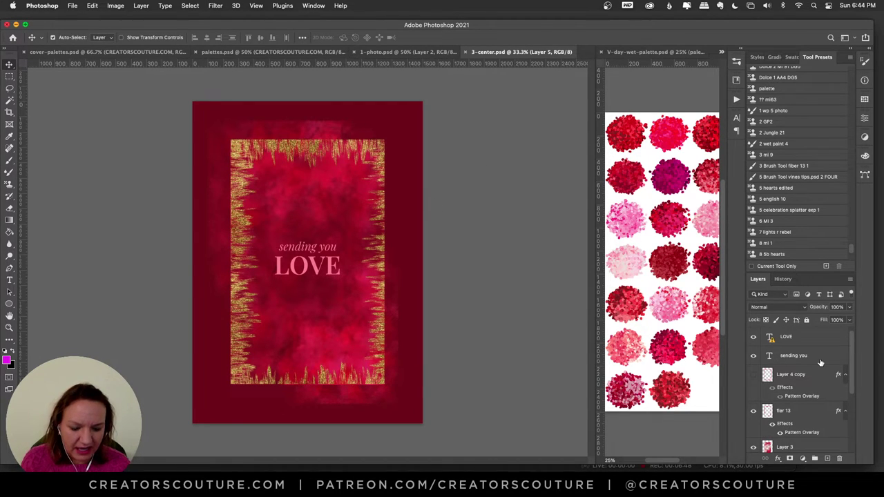
key(ctrl+semicolon)
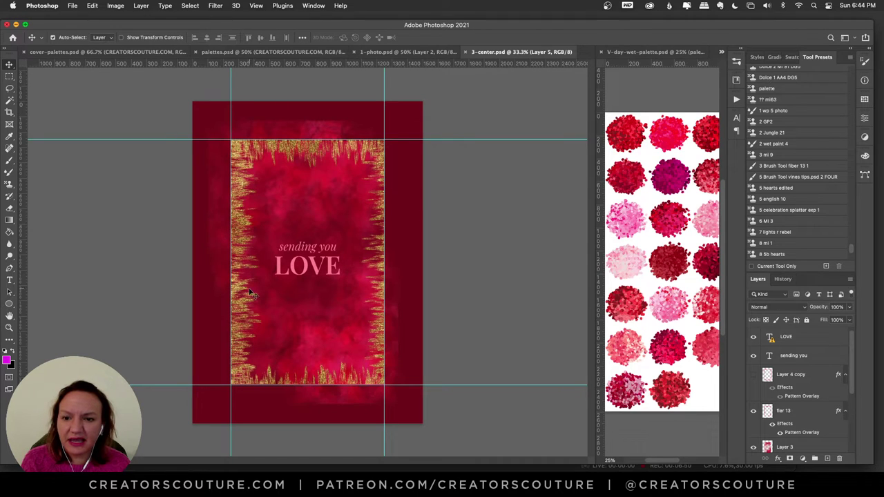
click(283, 5)
mouse_move(256, 7)
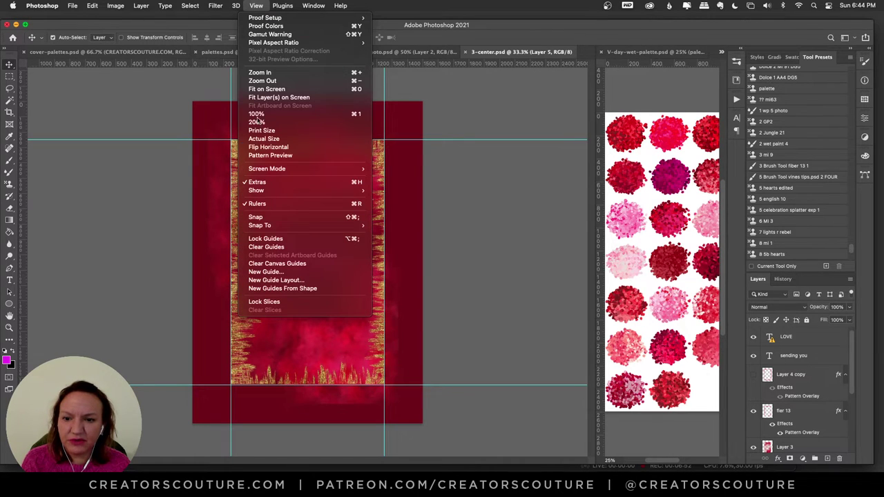
click(276, 280)
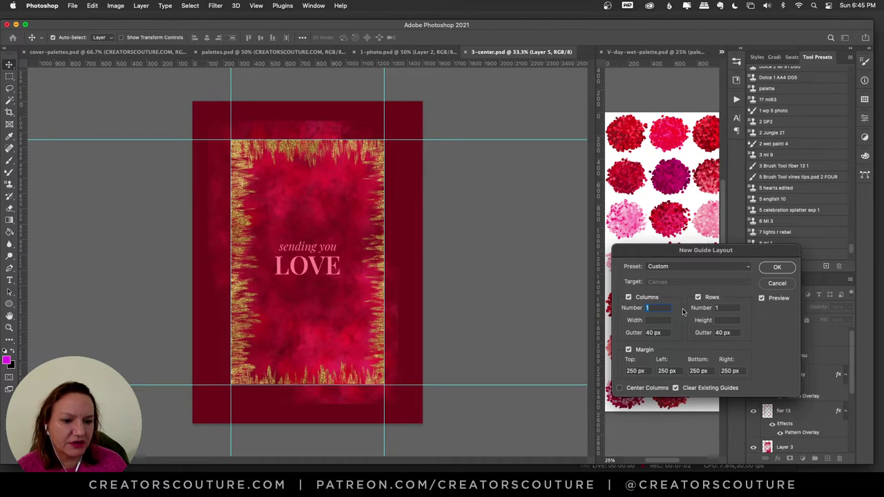
click(772, 267)
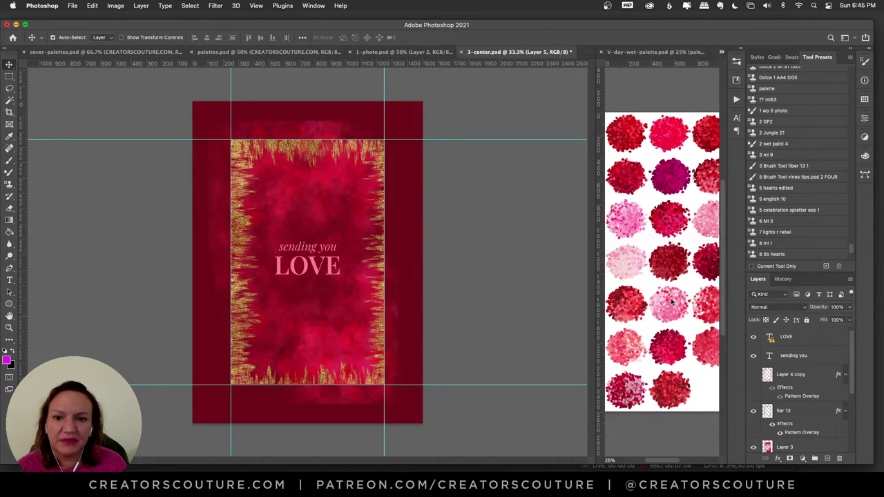
key(super+semicolon)
key(super+semicolon)
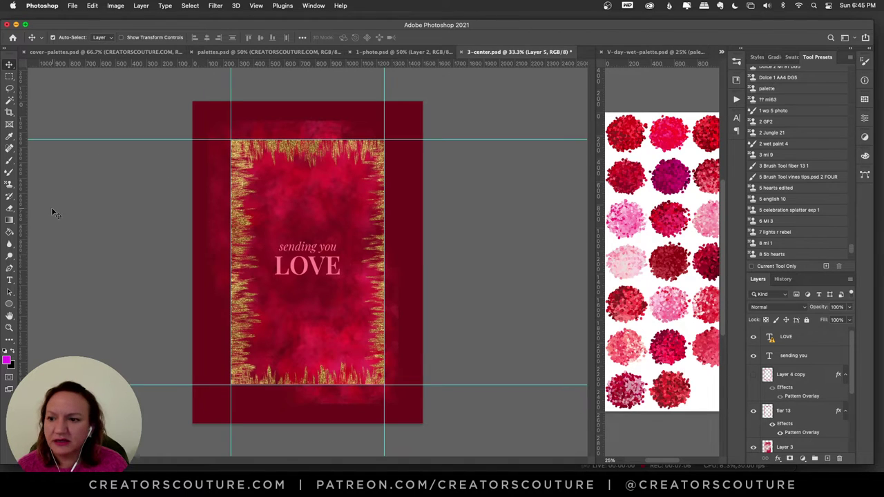
Step: Hide the fier 13 layer and Layer 3, and make a rectangular marquee selection along the margin guides
drag(9, 76, 62, 76)
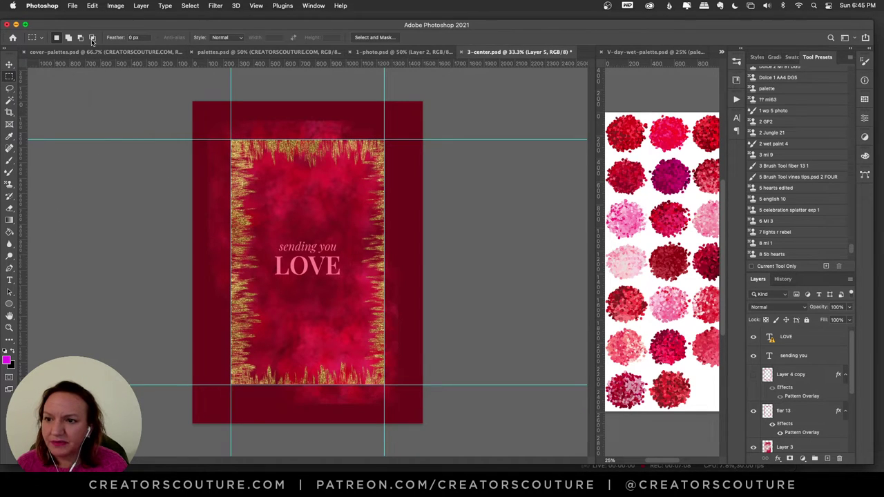
drag(850, 381, 847, 408)
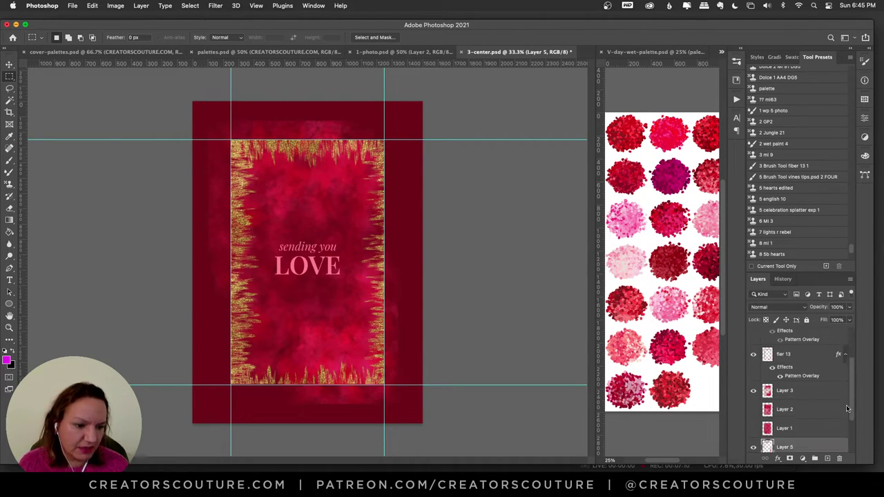
click(753, 353)
click(753, 391)
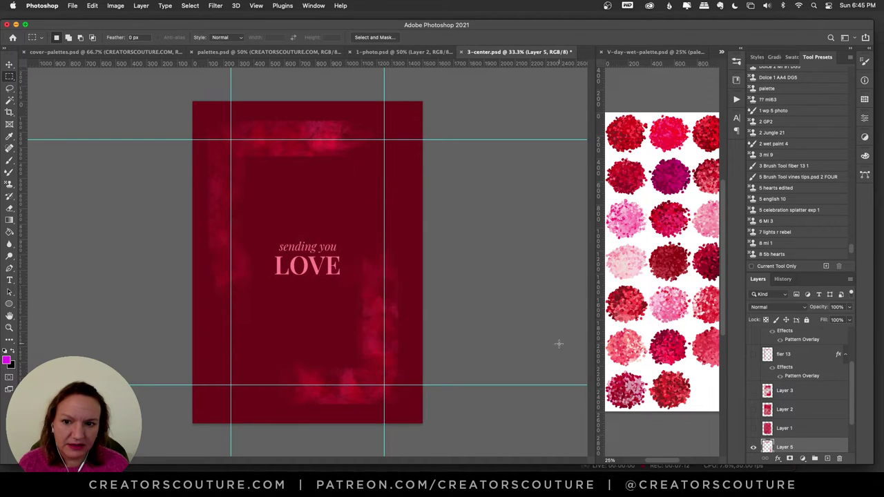
drag(232, 140, 384, 384)
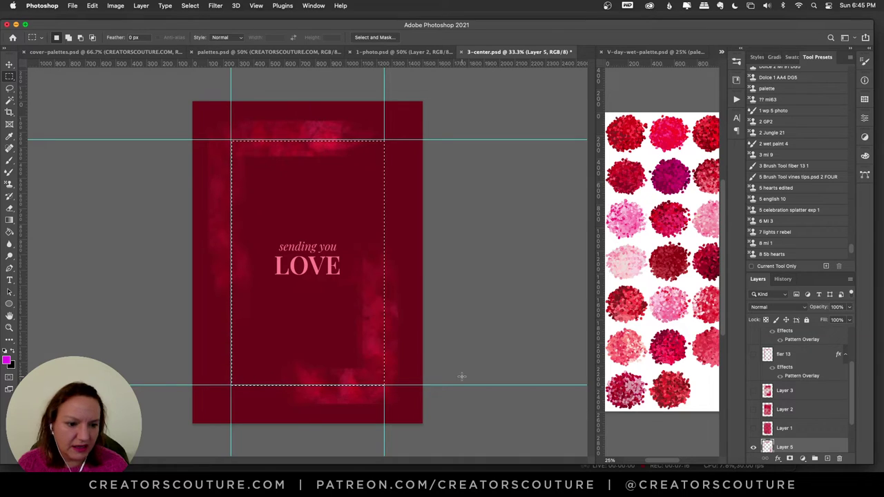
Step: Preview the painted textures on Layer 1, Layer 2 and Layer 3 by switching their visibility on and off
drag(853, 404, 849, 422)
scroll(848, 423, down, 1)
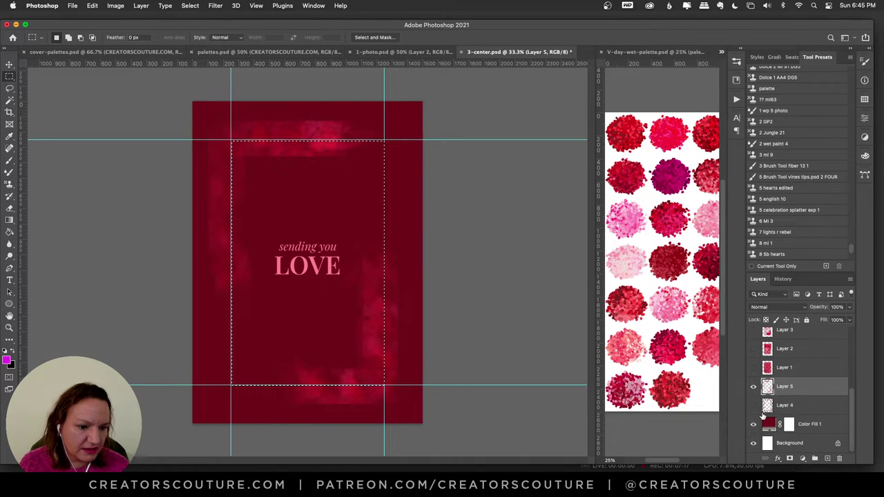
click(754, 369)
click(753, 369)
click(754, 349)
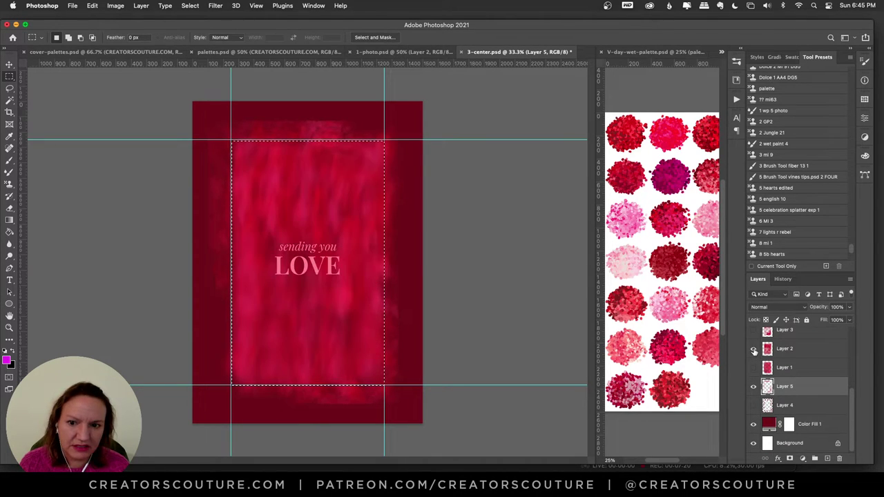
click(754, 350)
scroll(851, 389, up, 1)
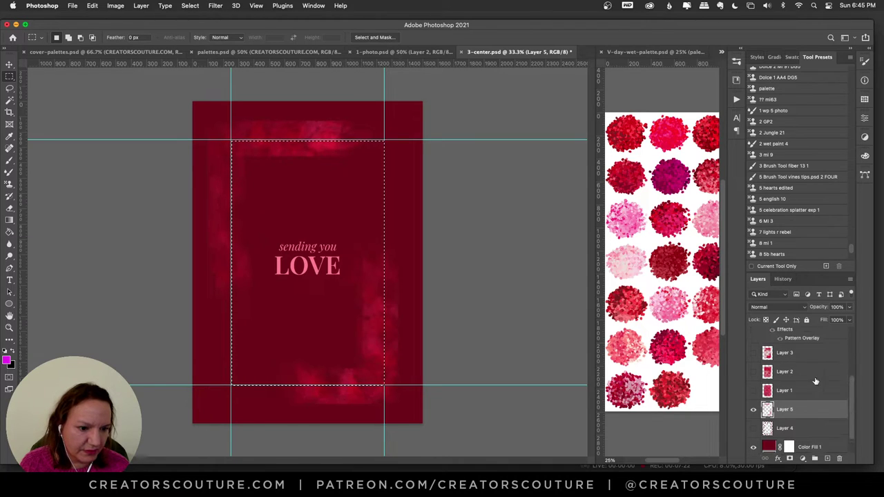
click(754, 353)
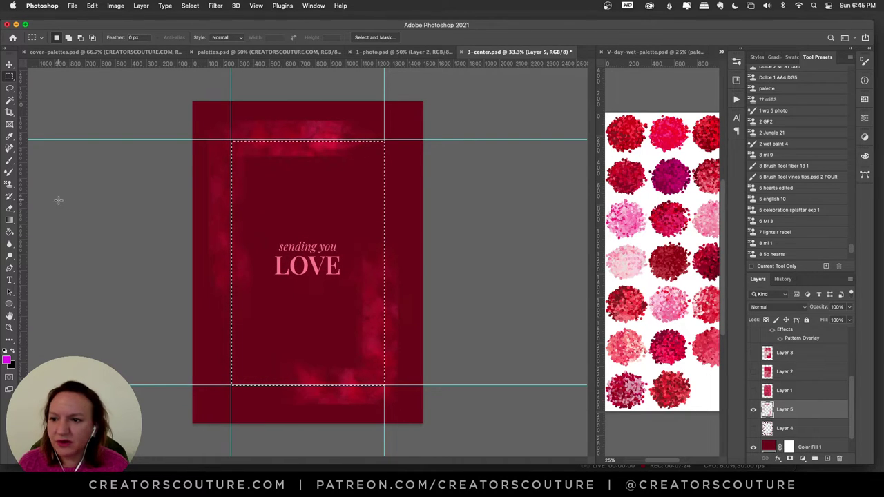
Step: Choose the 3 mi 9 stamp preset and paint red texture inside the selection on Layer 5, across its upper part and right side
click(9, 184)
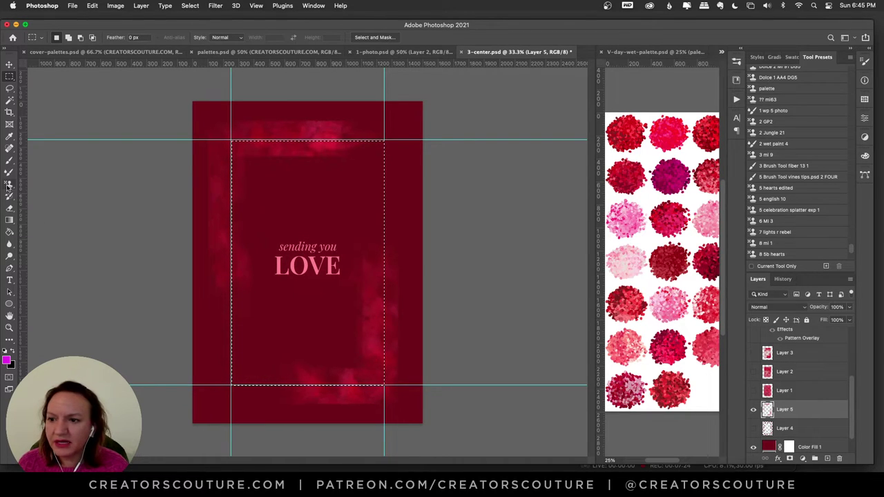
click(774, 156)
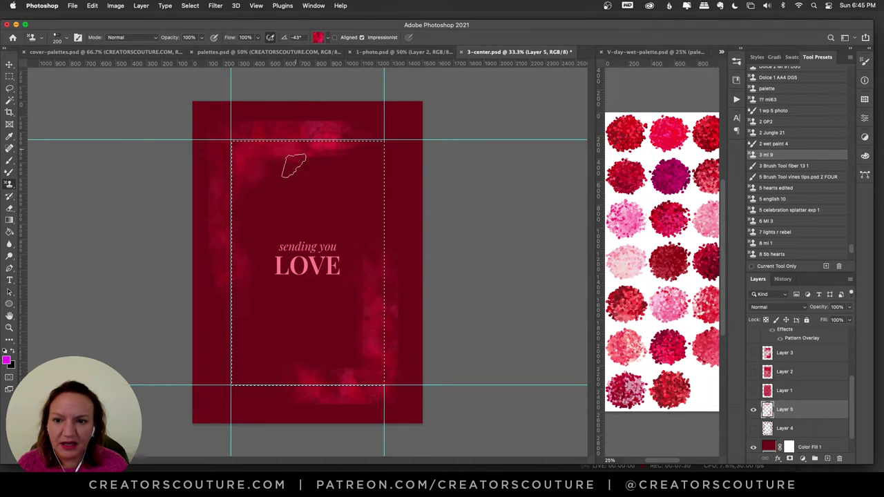
mouse_move(376, 151)
mouse_down()
mouse_move(372, 175)
mouse_move(248, 230)
mouse_move(243, 252)
mouse_move(290, 229)
mouse_move(292, 262)
mouse_move(344, 207)
mouse_move(381, 196)
mouse_move(363, 237)
mouse_move(365, 307)
mouse_up()
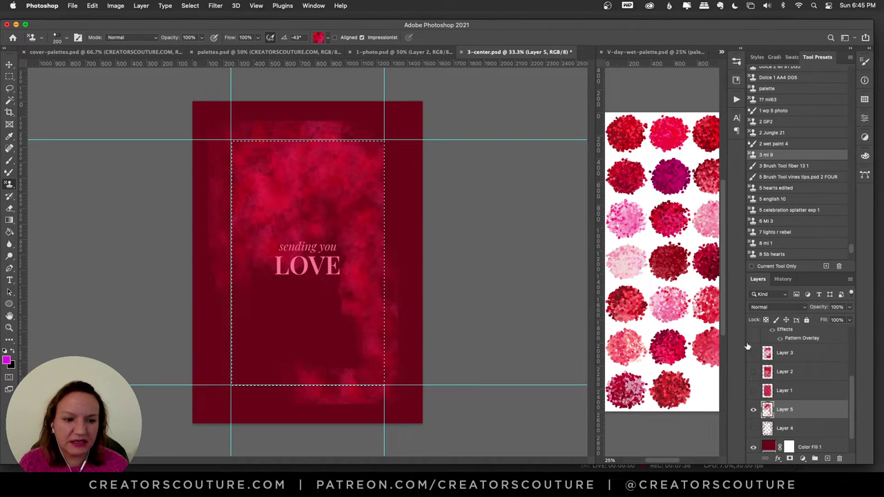
Step: Compare Layer 2 briefly, show the finished texture on Layer 3, hide the guides and clear the selection
click(754, 372)
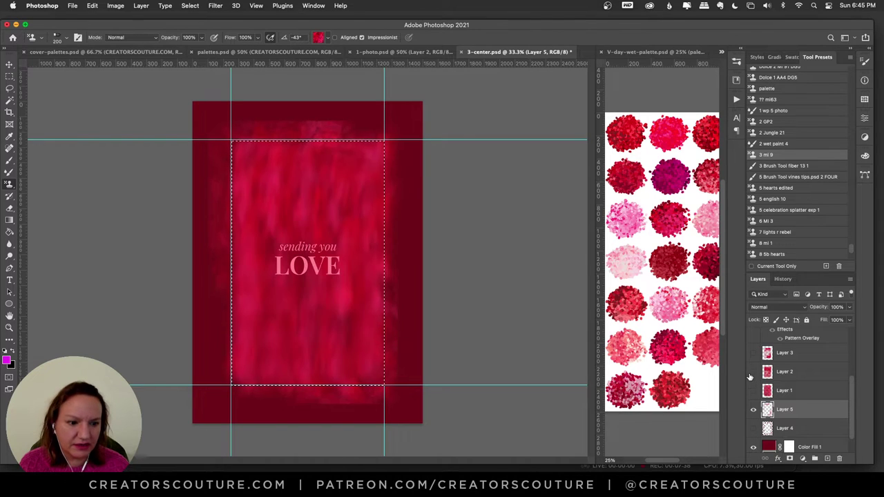
click(754, 371)
click(754, 353)
key(super+semicolon)
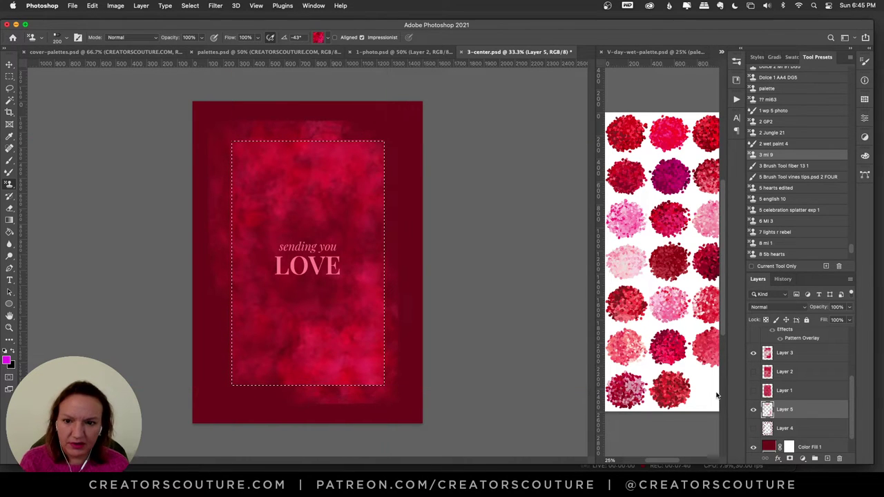
key(super+d)
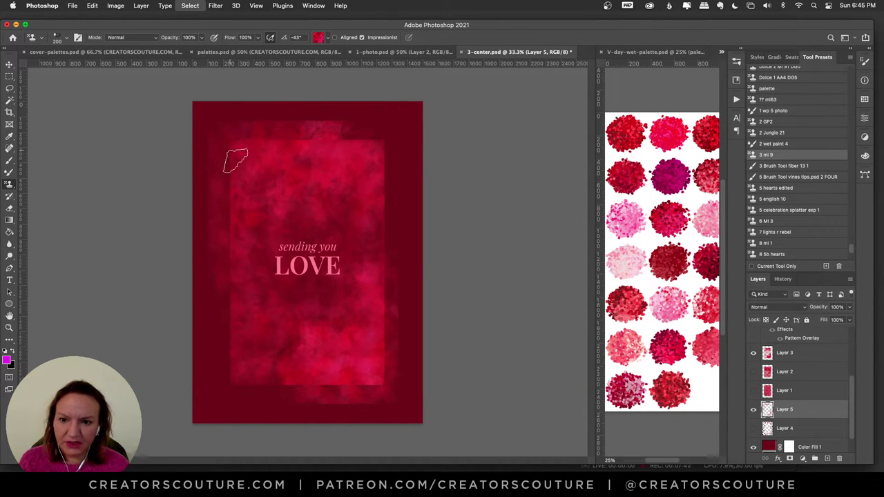
Step: Compare the card with and without Layer 5, add a new layer directly above it, and hide Layer 5
drag(853, 387, 850, 371)
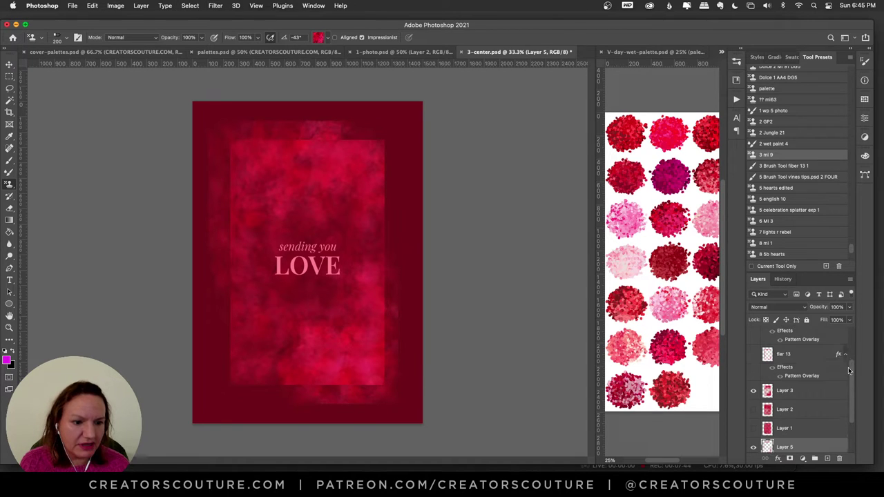
scroll(845, 388, down, 5)
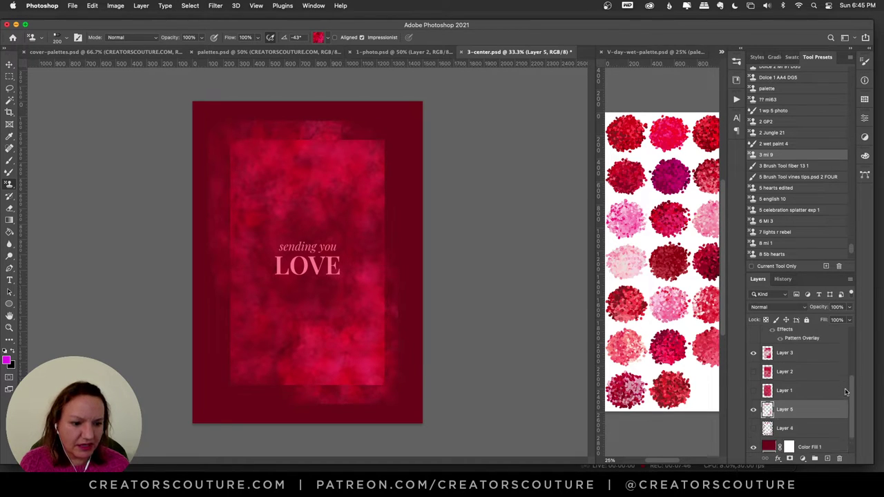
click(753, 387)
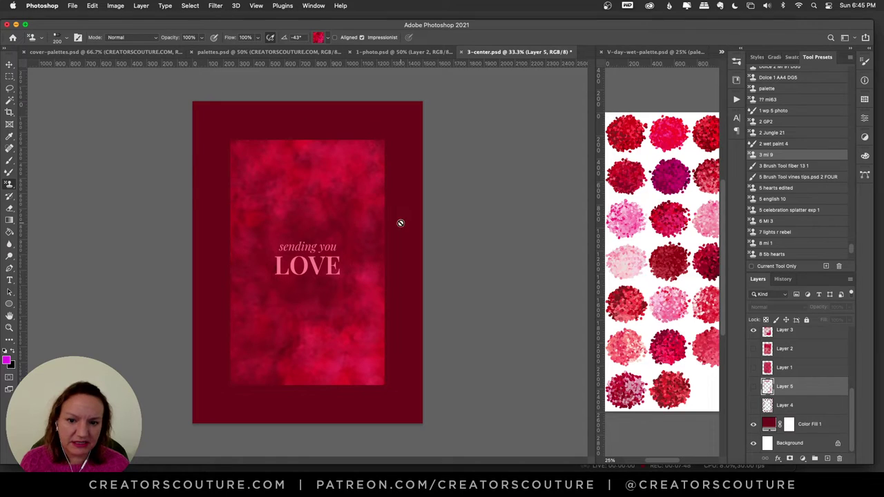
click(754, 387)
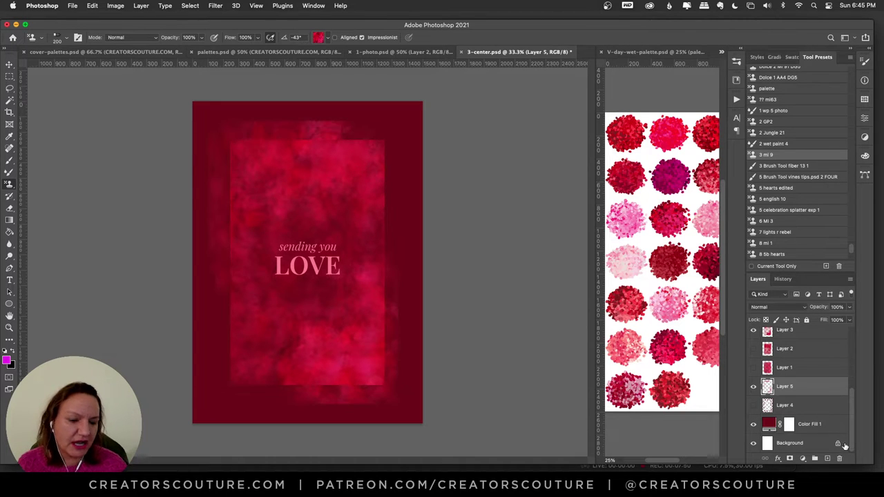
click(828, 458)
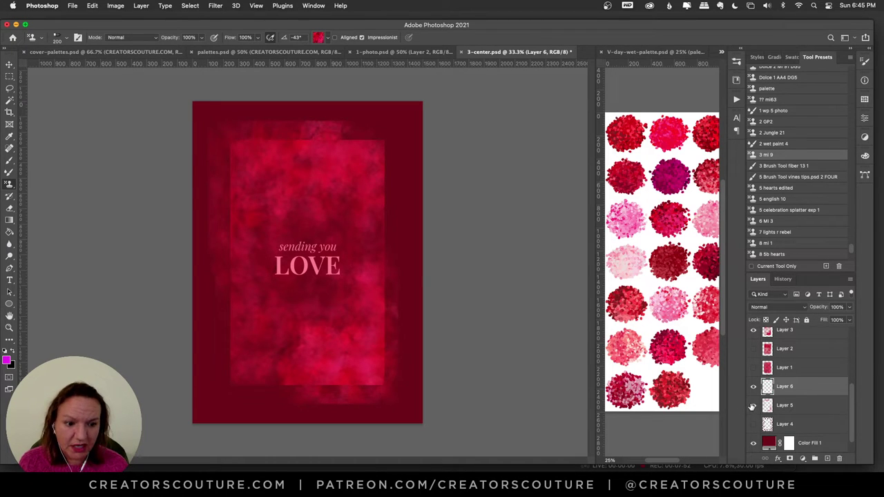
click(753, 406)
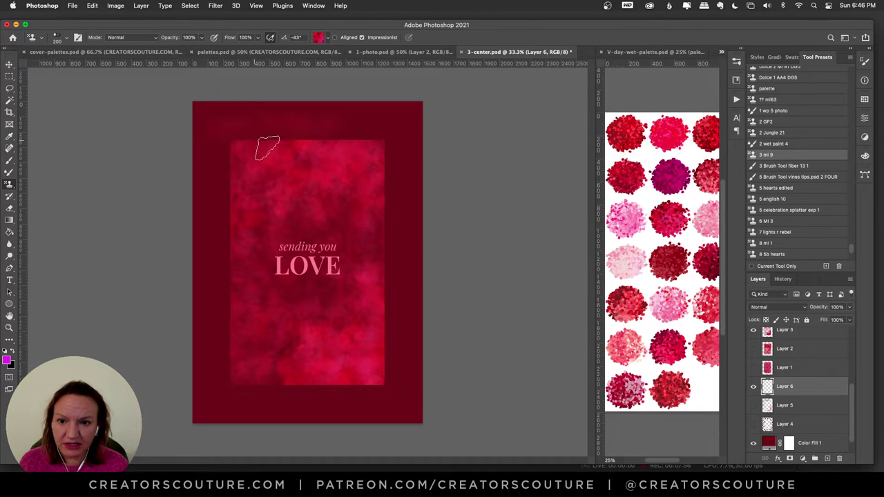
Step: Paint soft red texture around the panel's upper-left and lower-right corners on the new layer, and show the gold fier 13 layer
drag(312, 144, 221, 156)
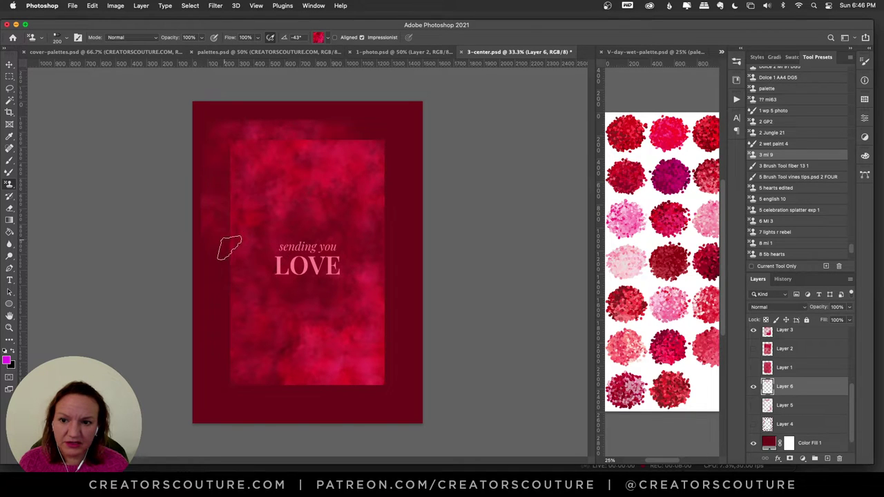
mouse_move(380, 311)
mouse_down()
mouse_move(380, 265)
mouse_move(380, 388)
mouse_move(318, 375)
mouse_move(314, 384)
mouse_move(394, 385)
mouse_up()
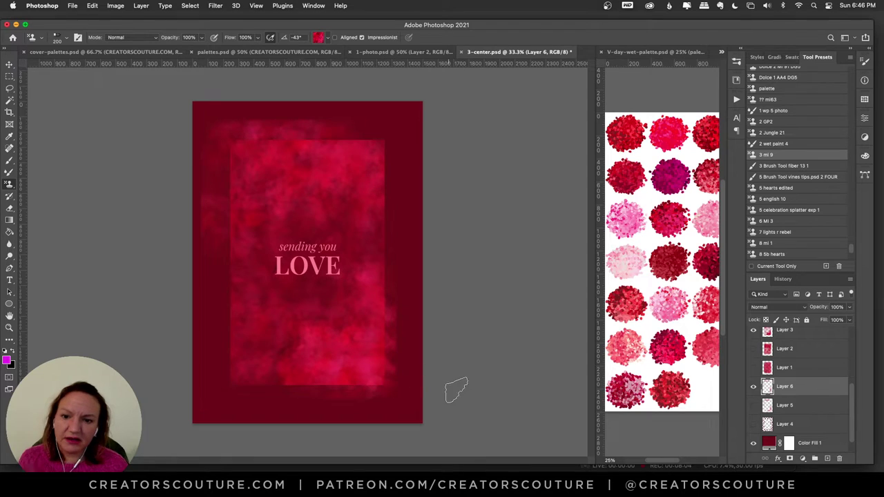
scroll(851, 394, up, 3)
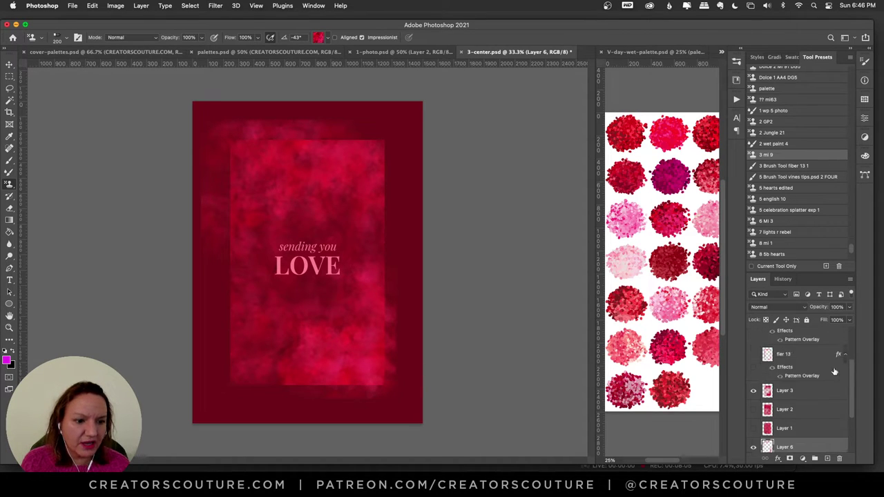
click(753, 355)
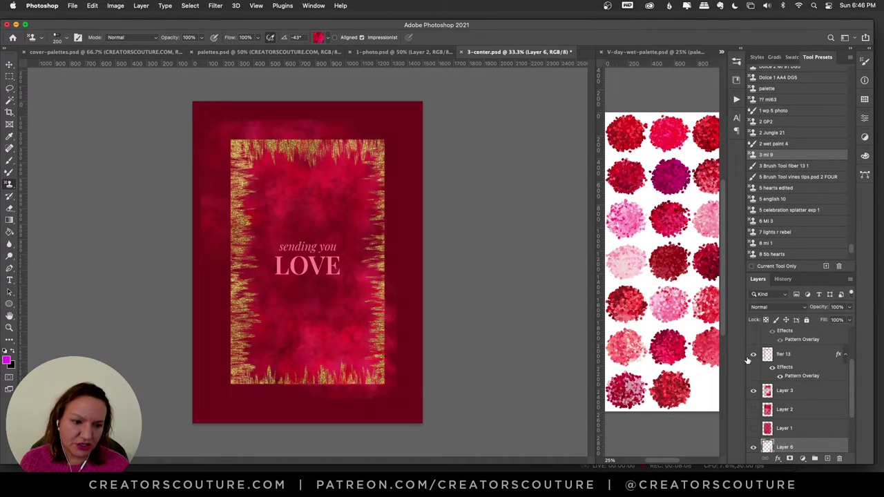
Step: Restore the panel selection on the fier 13 layer, try the 3 Brush Tool fiber 13 1 preset down the card's middle, and undo the stroke
click(781, 354)
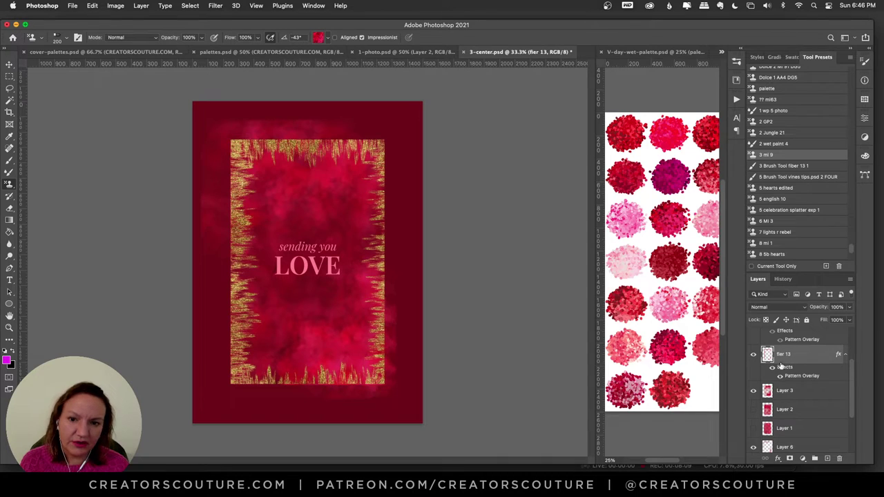
click(196, 5)
click(199, 36)
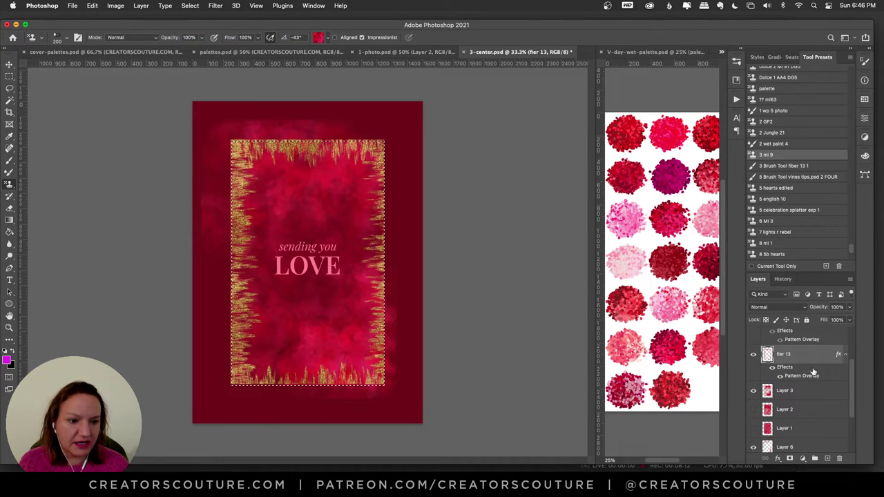
click(783, 167)
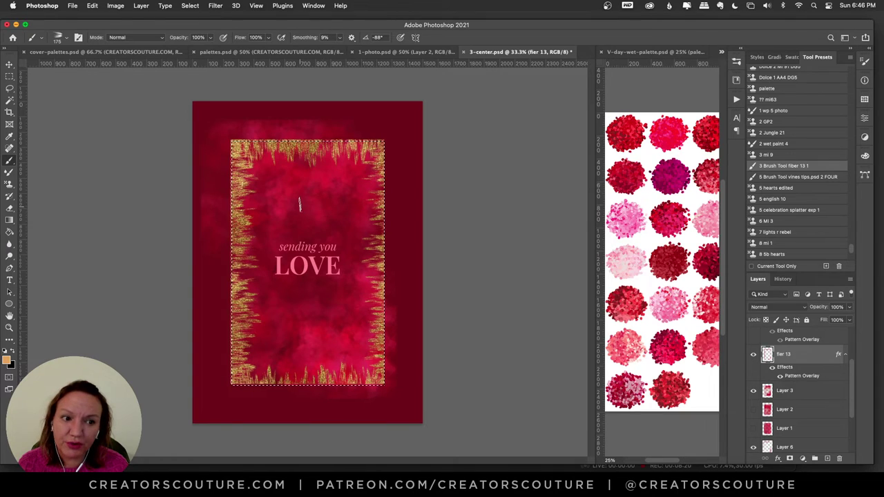
drag(298, 202, 292, 328)
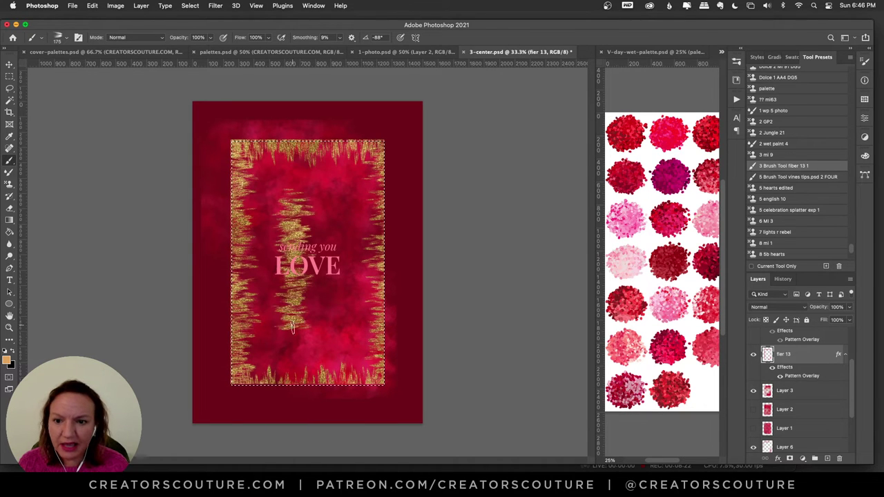
key(super+z)
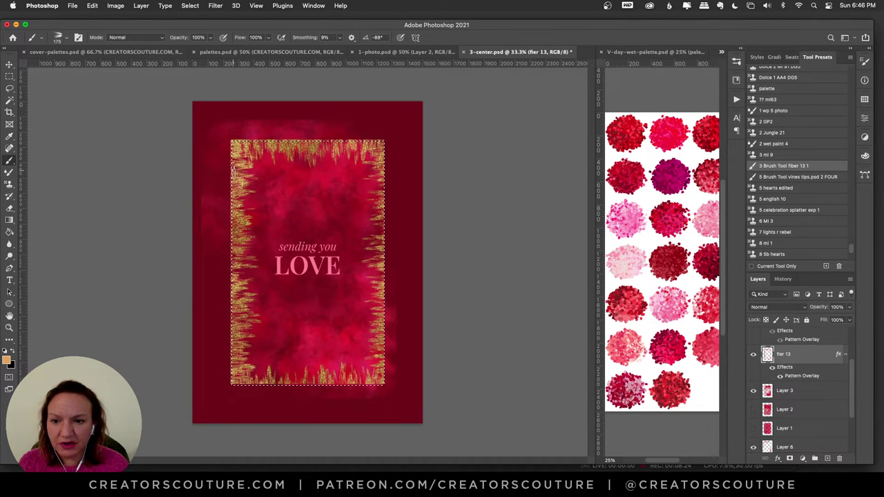
Step: Paint extra gold fibers along the panel's edges on the fier 13 layer and clear the selection
key(super+z)
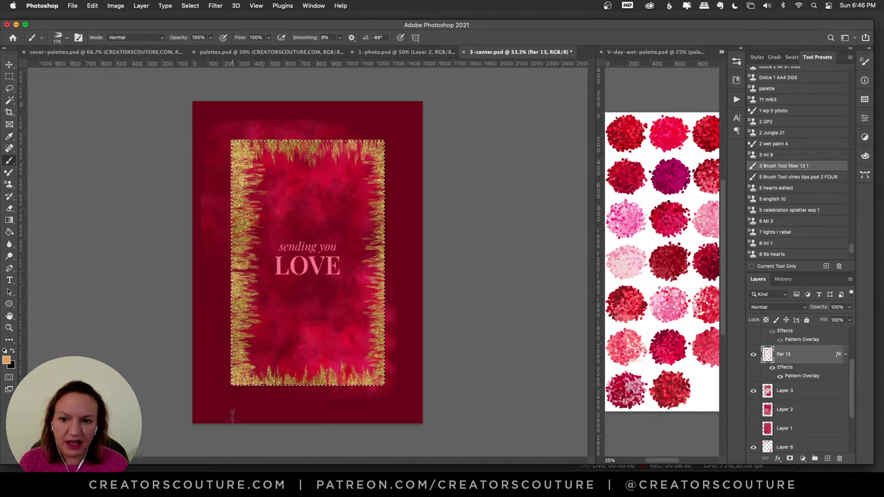
key(super+z)
key(super+z)
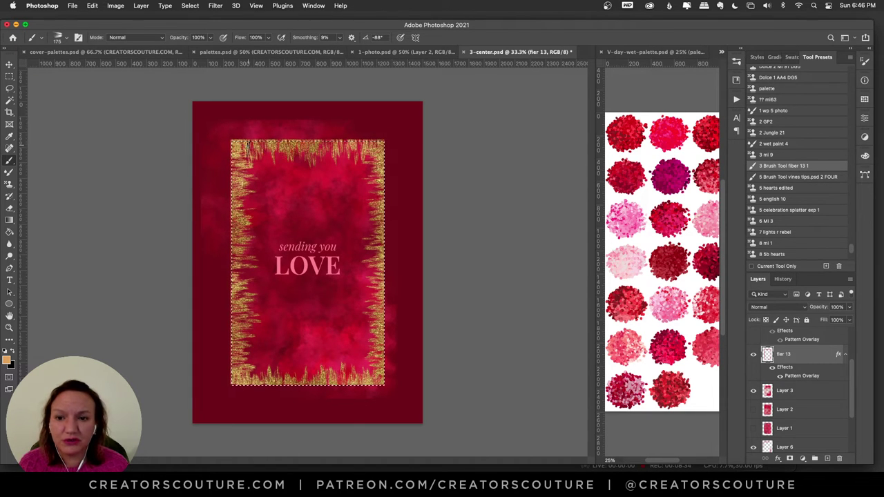
key(super+z)
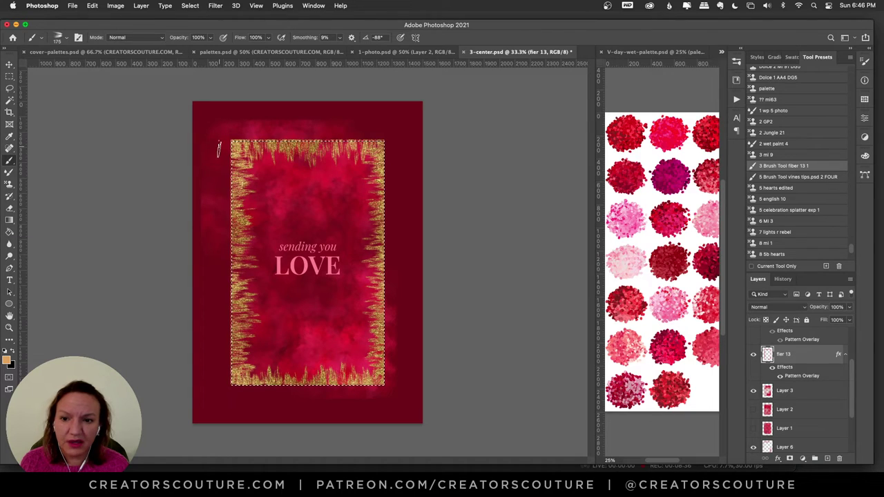
key(super+d)
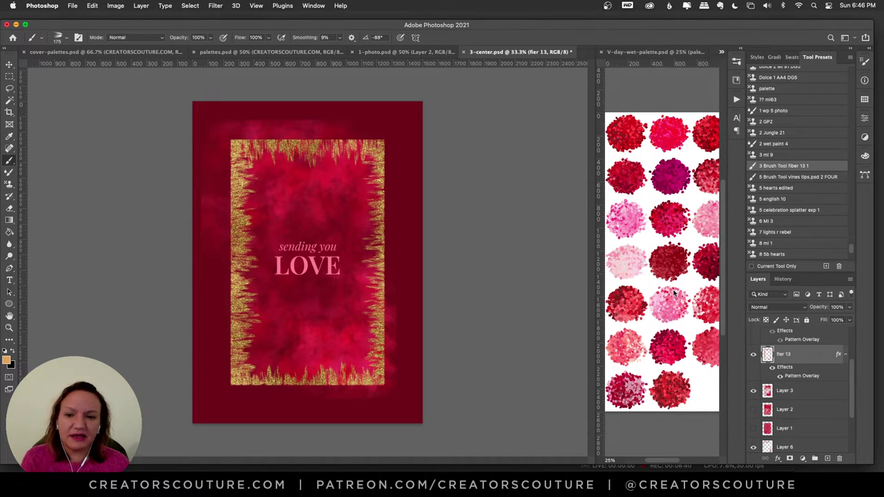
Step: Revert the card to the 3-center.psd opening snapshot in the document history
click(785, 279)
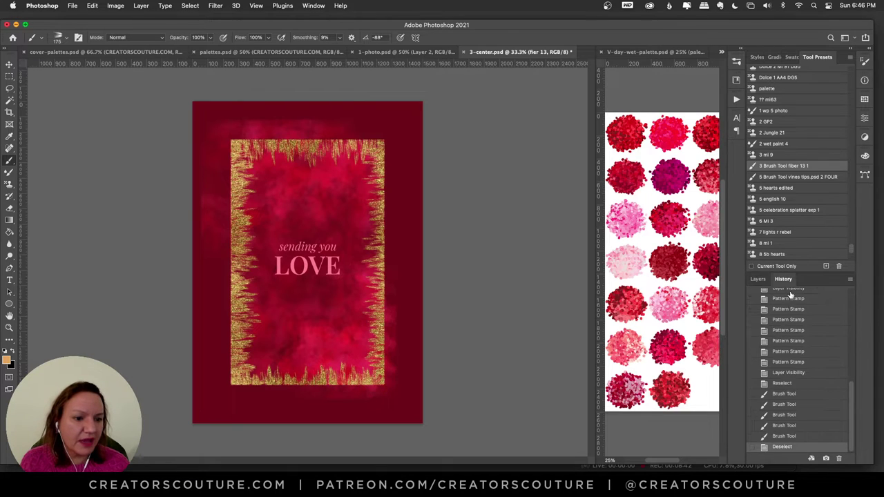
scroll(849, 386, up, 15)
click(784, 303)
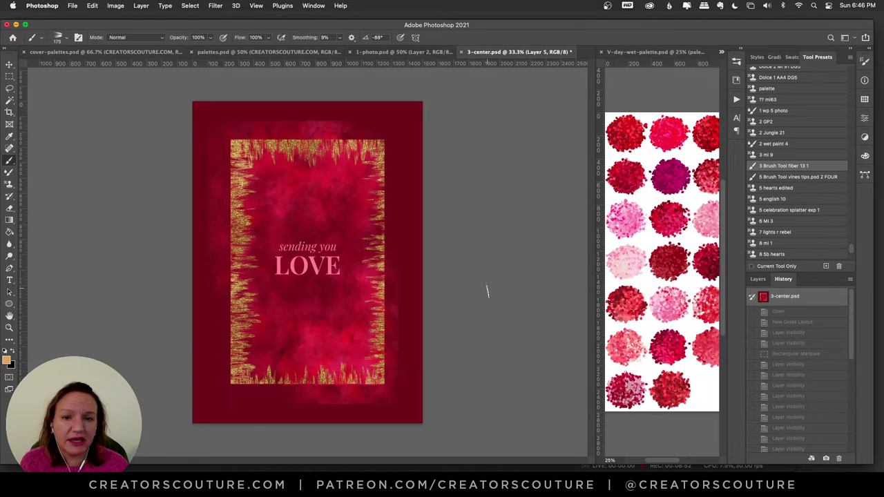
Step: Open 5-vine.psd from the demos folder in Photoshop and add two new layers directly above Layer 9
key(super+Tab)
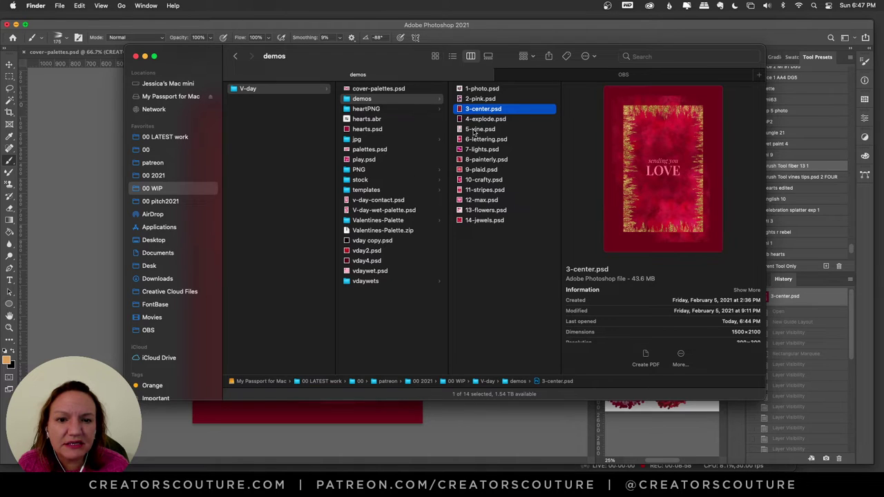
key(super+Tab)
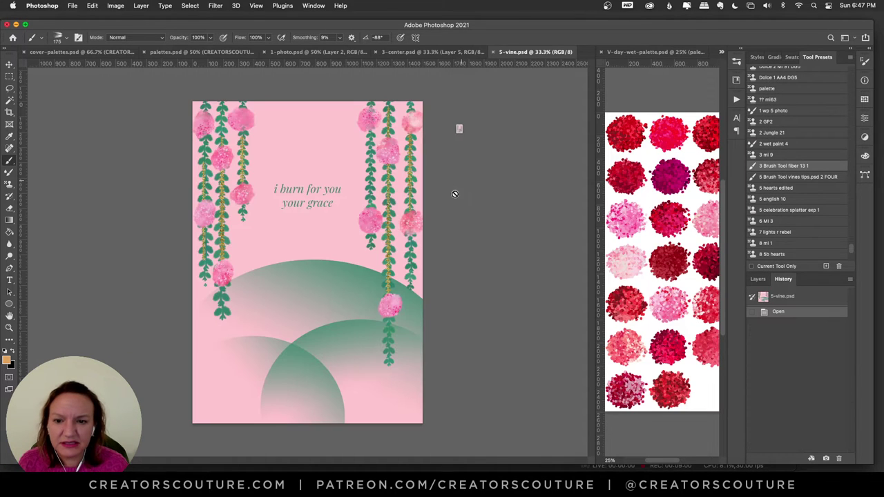
click(760, 279)
scroll(852, 371, down, 10)
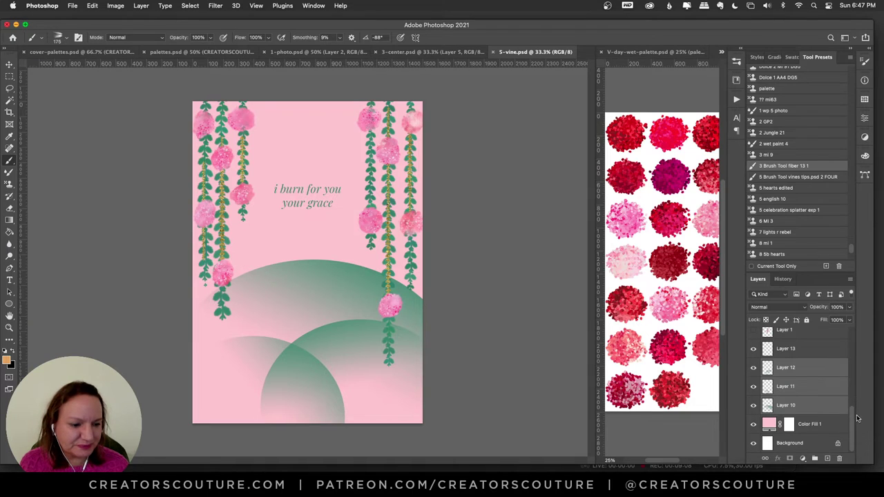
scroll(845, 401, up, 3)
click(793, 378)
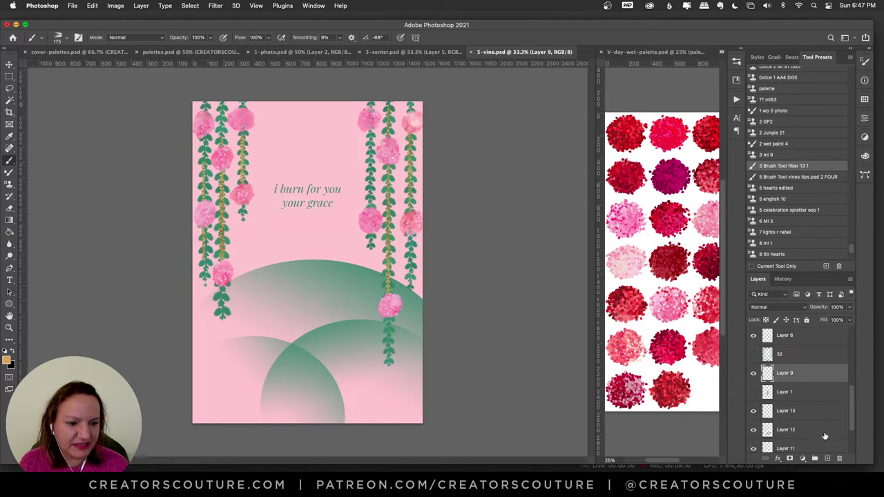
double_click(827, 460)
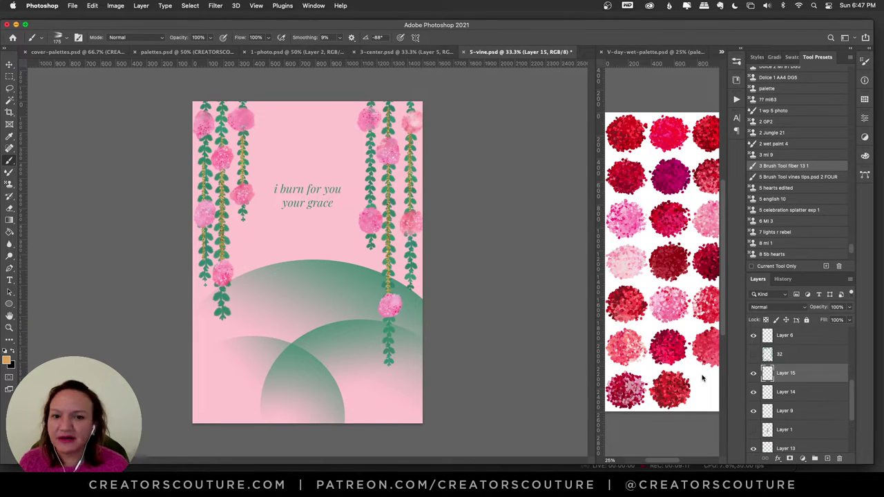
Step: Choose the 5 Brush Tool vines tips.psd 2 FOUR preset and paint a straight green vine down through the card's text on Layer 15, retrying as needed
click(788, 178)
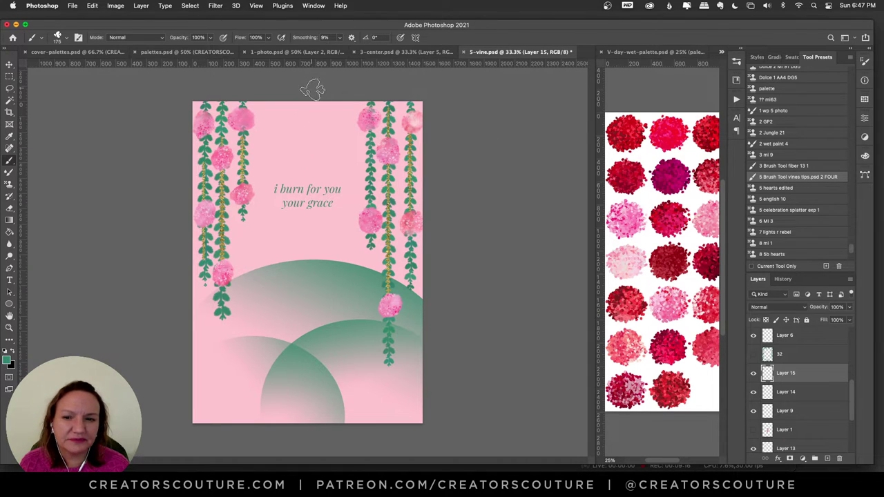
drag(311, 88, 320, 322)
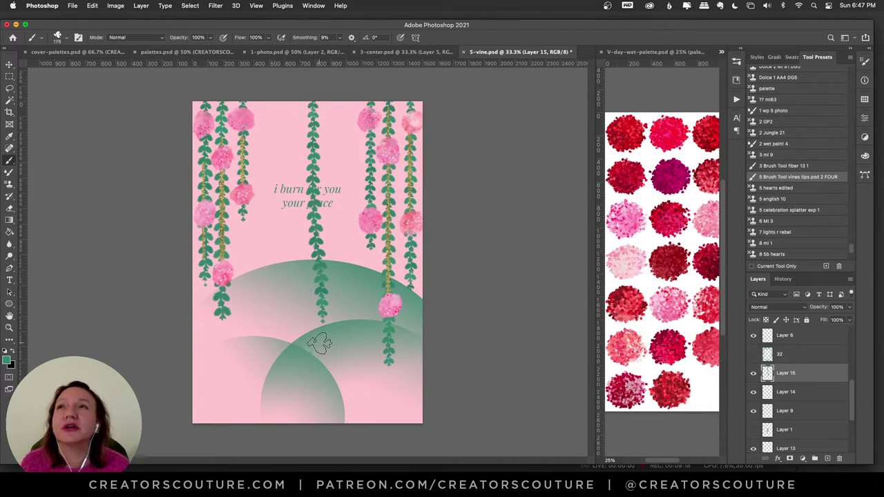
key(super+z)
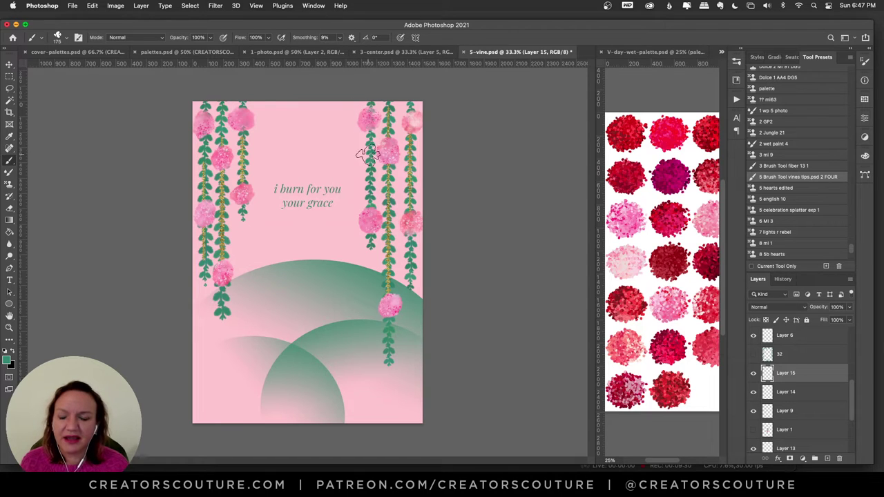
drag(294, 88, 295, 325)
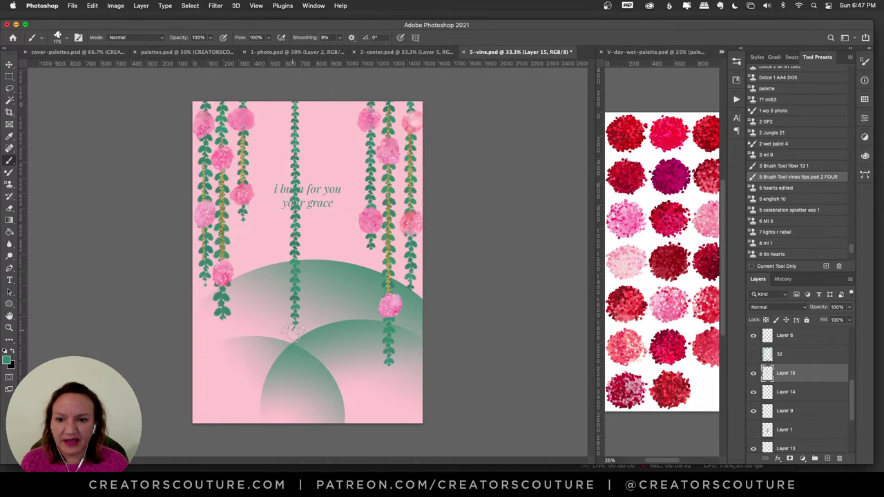
key(super+z)
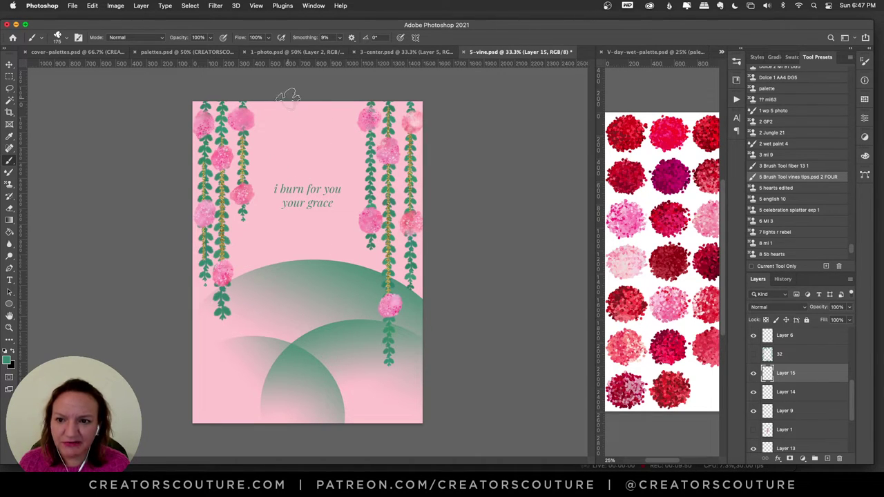
drag(290, 101, 290, 325)
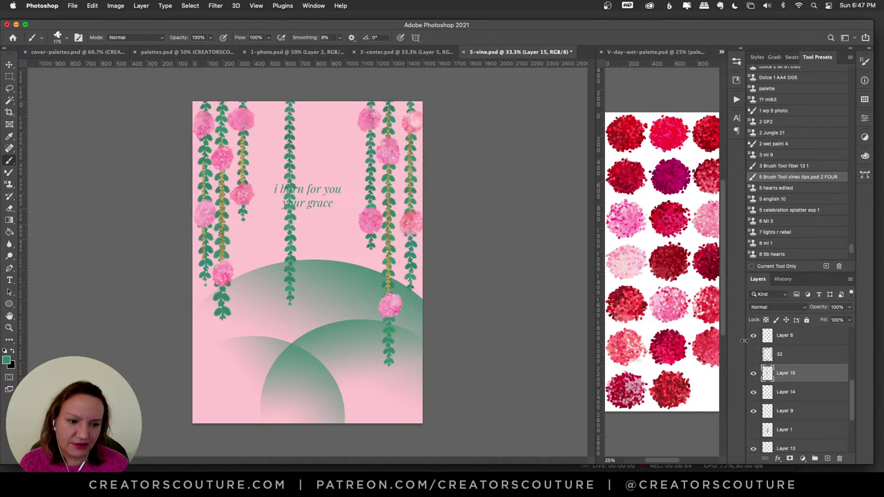
Step: Select Layer 8 and paint a thin gold strand down the middle of the new vine
drag(850, 398, 842, 340)
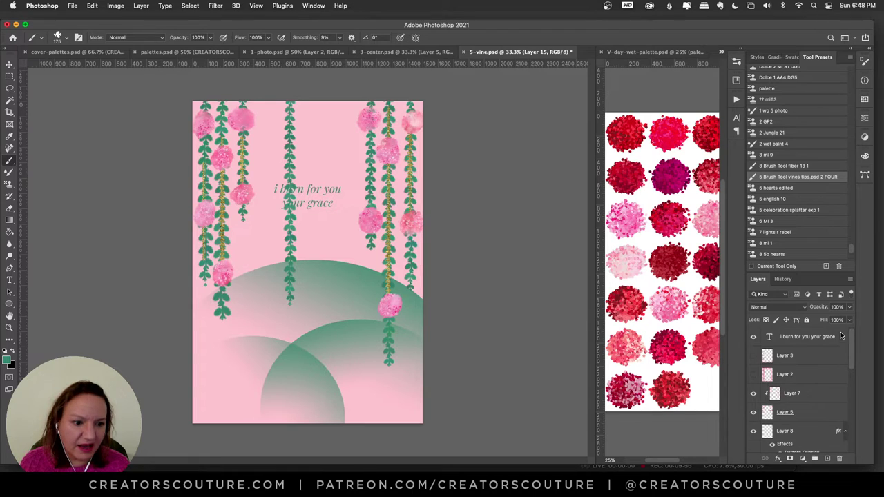
scroll(839, 349, down, 3)
click(795, 376)
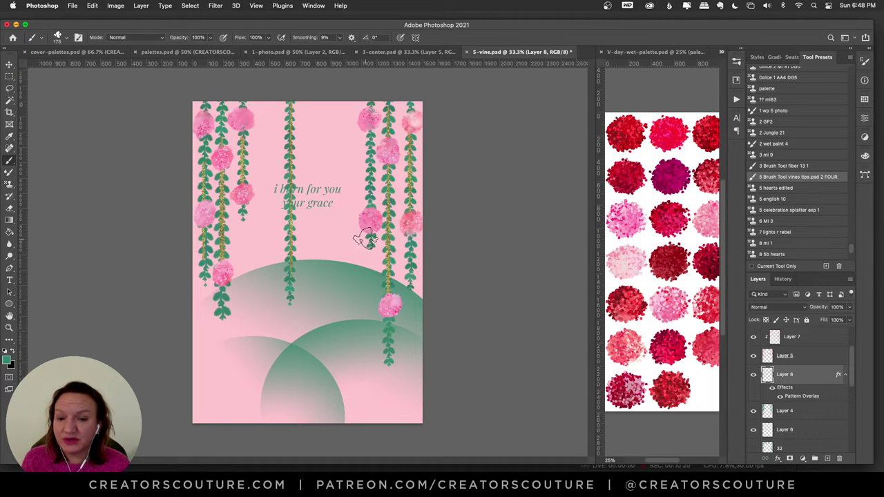
Step: Add a new layer above Layer 8, choose the 5 english 10 preset, and stamp a pink flower on the new vine just above the text
click(828, 459)
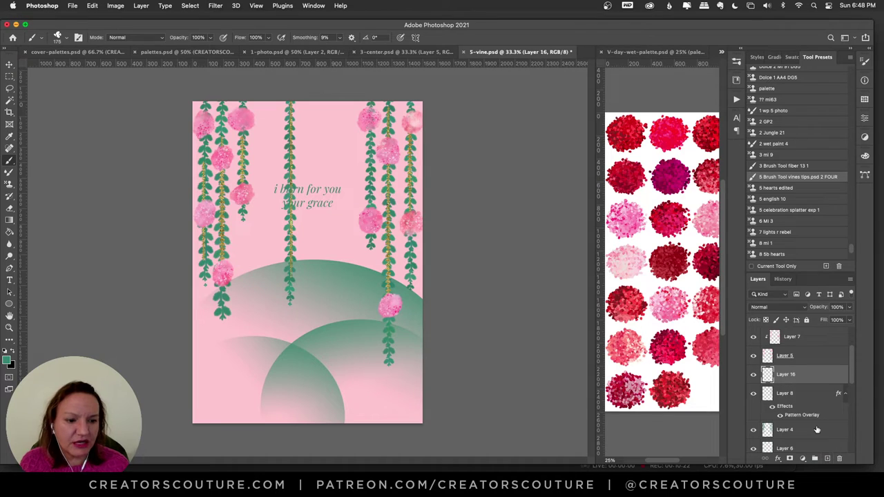
click(774, 200)
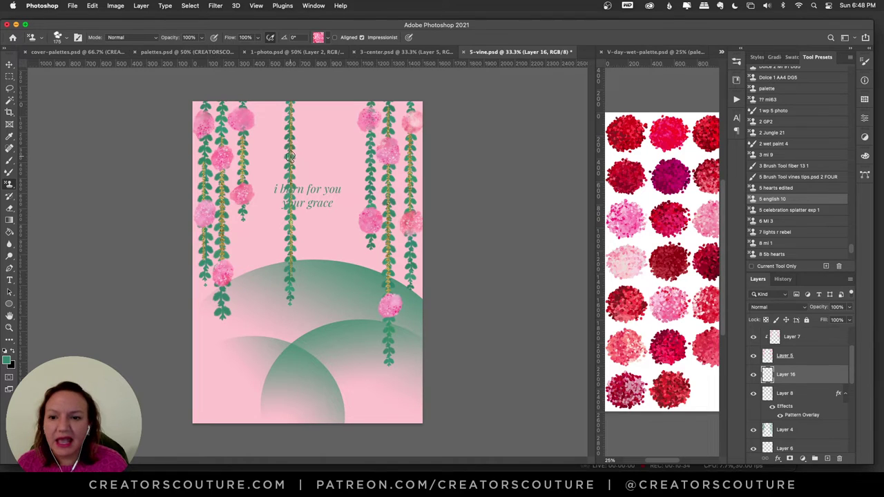
drag(291, 153, 289, 157)
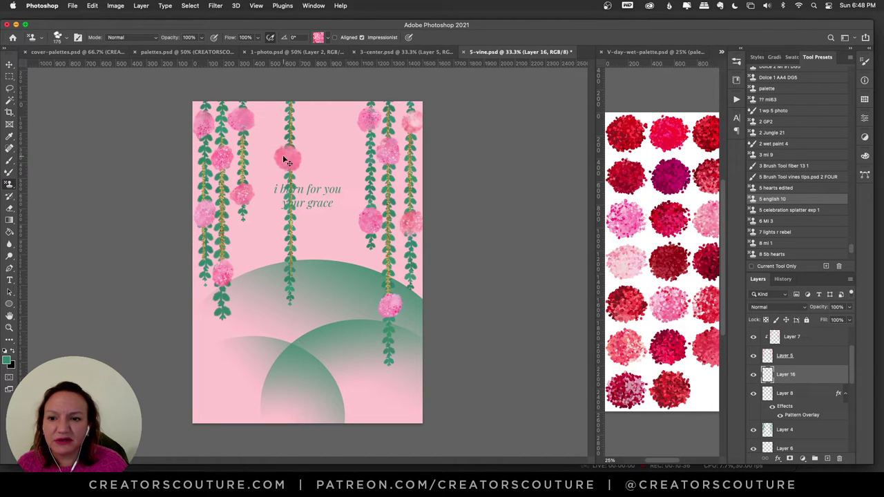
key(ctrl+z)
click(286, 158)
key(ctrl+z)
click(287, 161)
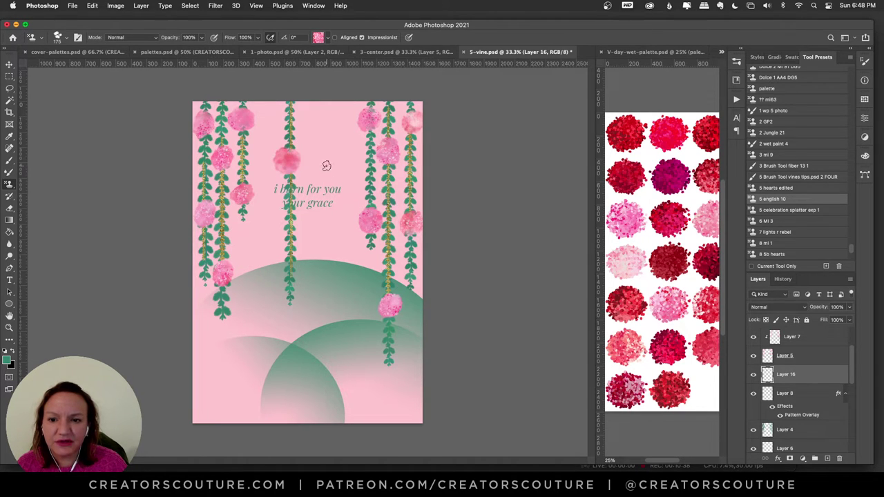
Step: Stamp three more pink flowers, one on the vine over the text and two to the vine's right
click(323, 167)
click(293, 205)
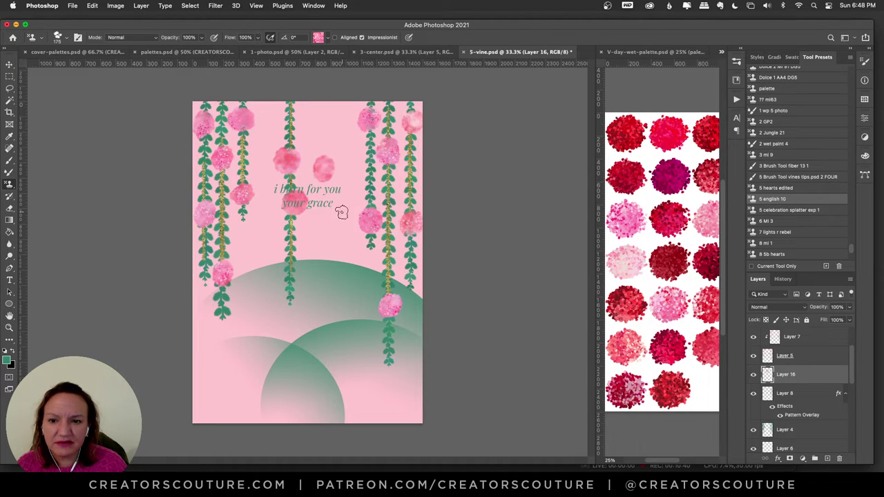
click(323, 125)
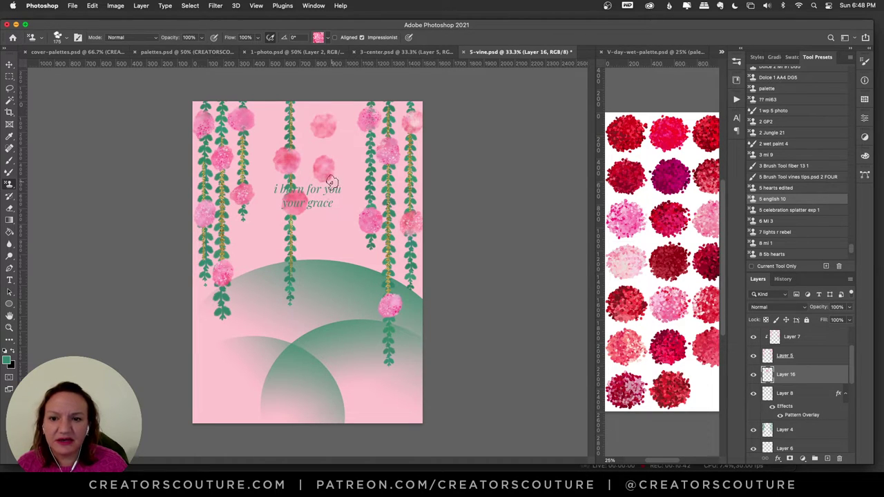
Step: Choose a deep crimson pattern from the valentines group and stamp it over the two flowers to the vine's right
click(317, 38)
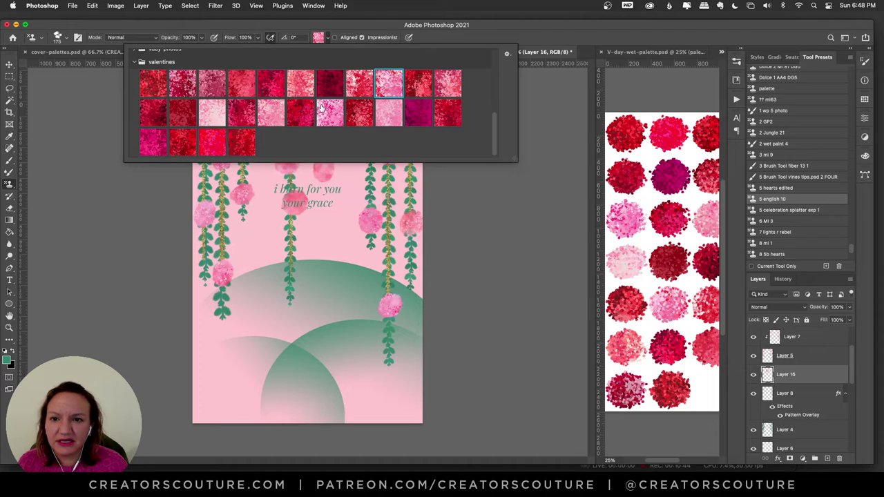
click(270, 90)
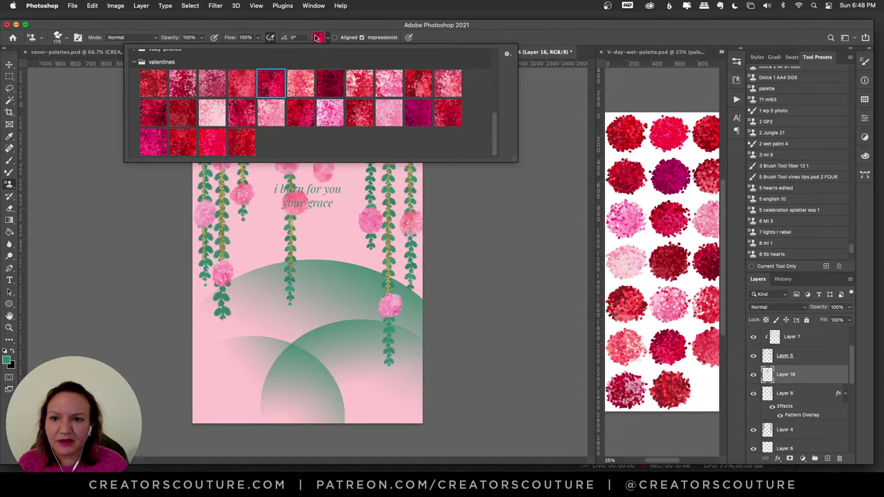
click(318, 38)
click(323, 128)
click(324, 128)
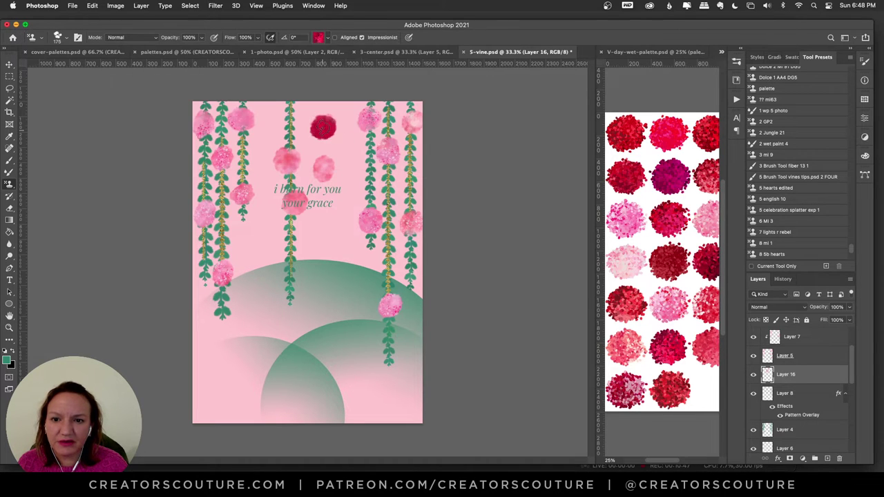
click(323, 170)
Step: Choose the magenta pattern from the valentines group and stamp it over the flower on the vine above the text
click(318, 38)
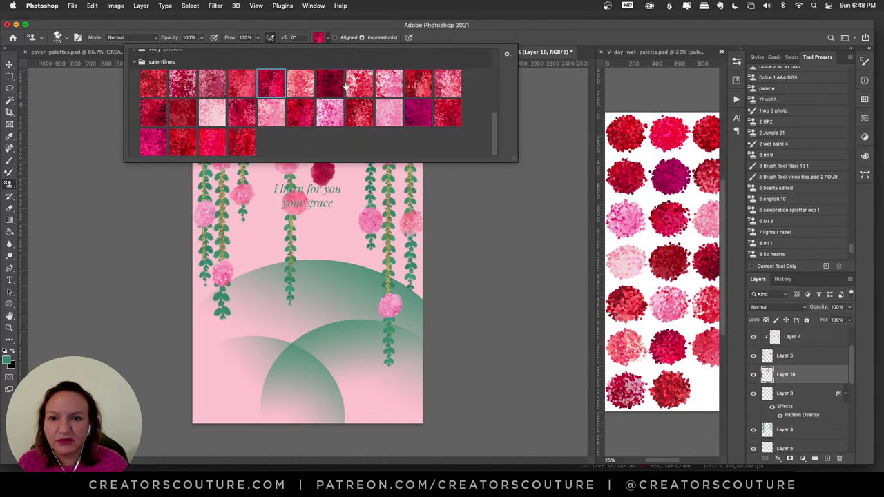
click(408, 114)
click(298, 152)
drag(290, 166, 287, 163)
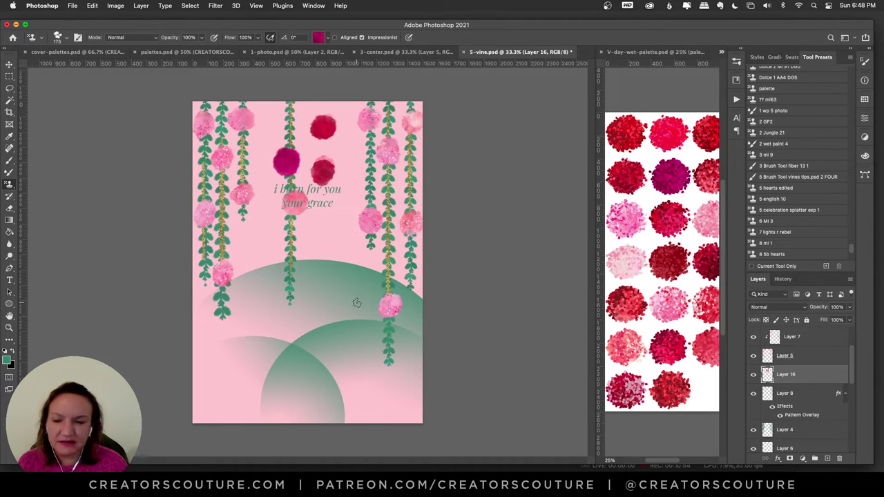
Step: Undo the magenta and crimson stamps on the flowers above the text and to the vine's right
key(super+z)
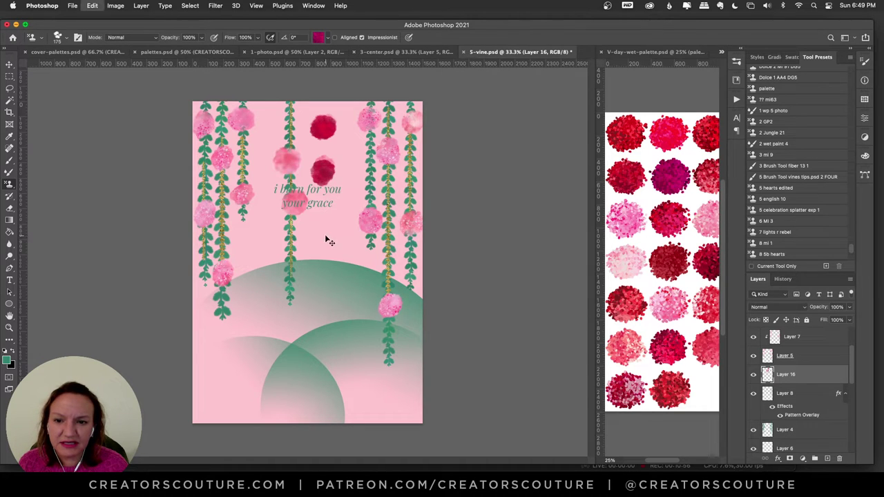
key(super+z)
key(super+z)
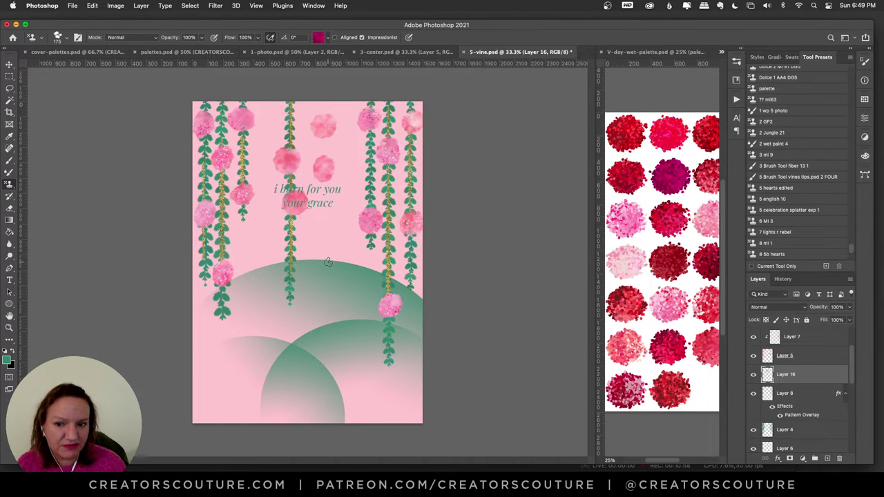
Step: Add a new layer clipped to Layer 16, choose the 5 celebration splatter exp 1 preset, and splatter pink over the upper flower beside the vine
click(828, 459)
drag(800, 380, 798, 386)
scroll(798, 386, up, 1)
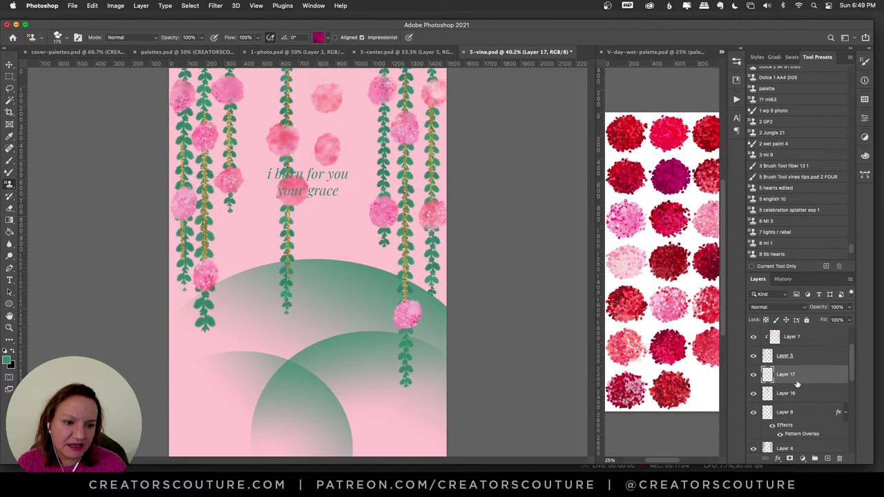
alt+click(798, 384)
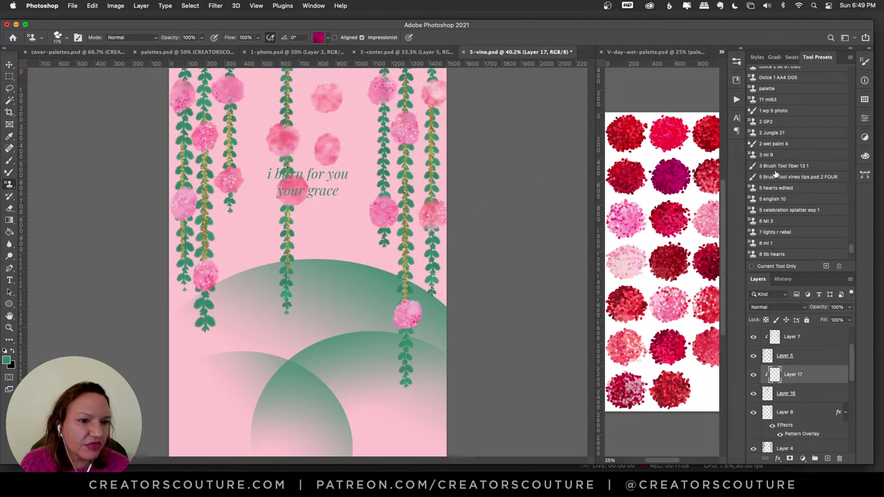
click(778, 212)
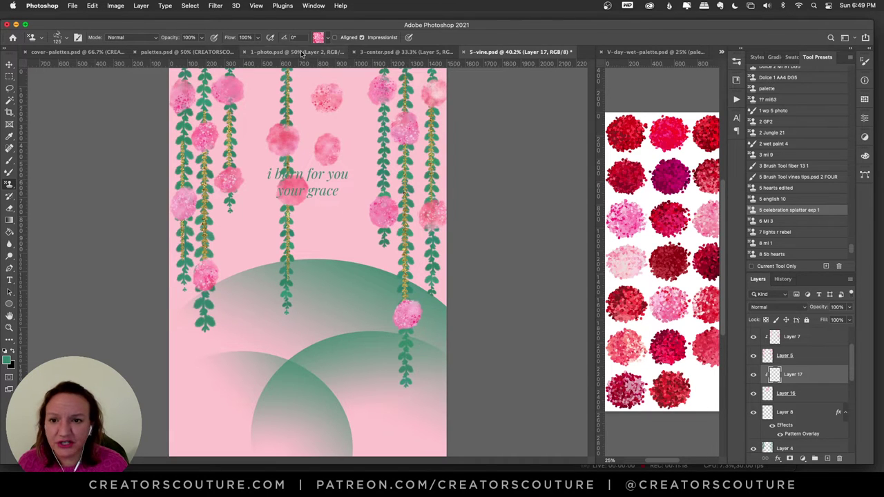
Step: Choose a coral pattern from the valentines group and splatter it over the flowers beside the vine and behind the text
click(319, 34)
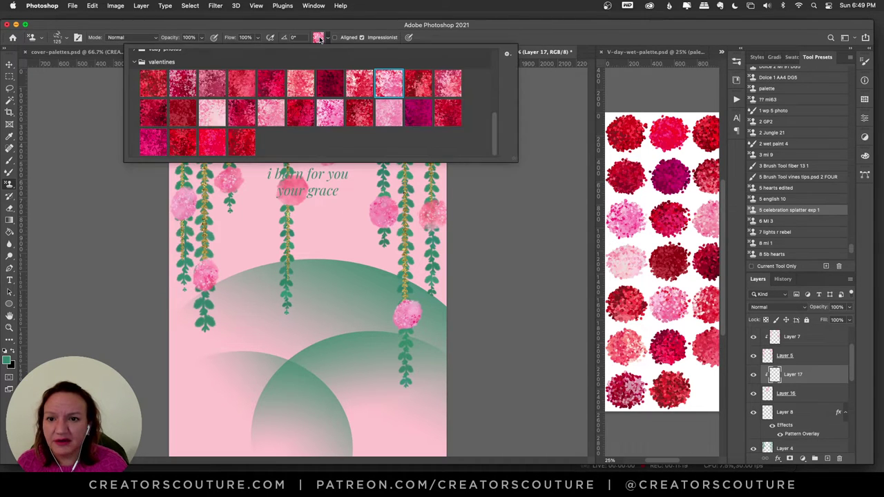
click(304, 86)
click(319, 33)
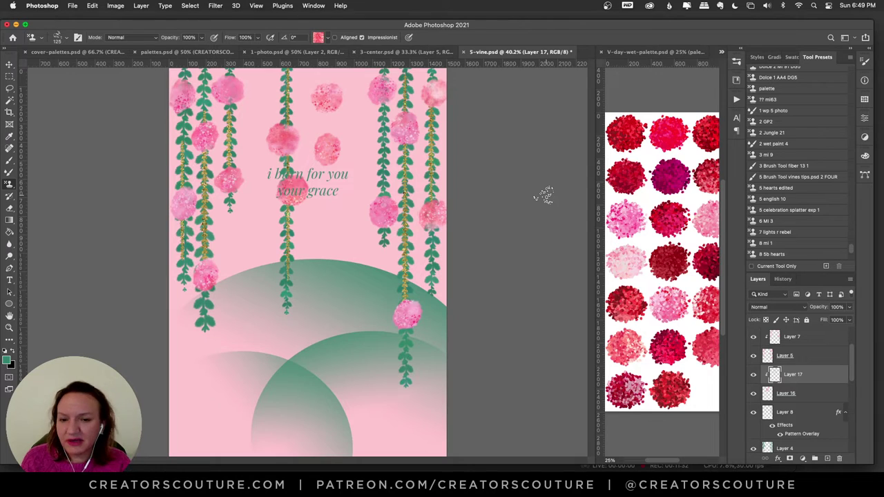
Step: Switch to Finder and open 6-lettering.psd from the demos folder
key(super+Tab)
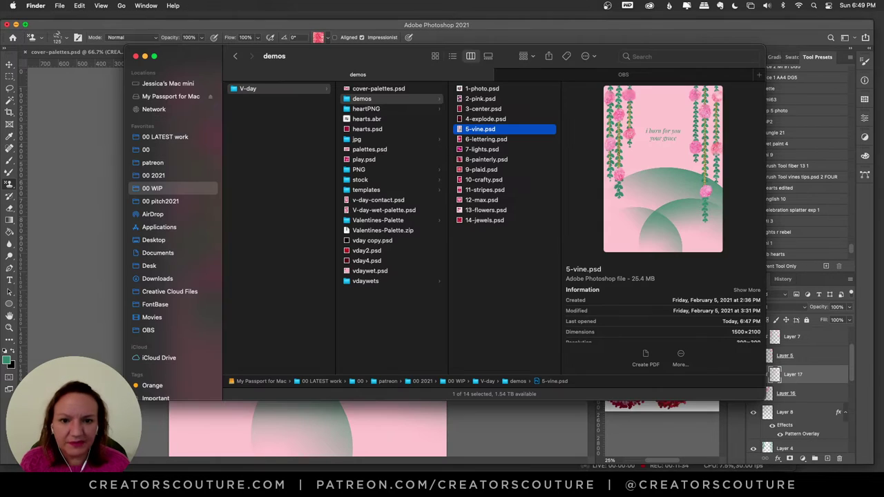
click(492, 139)
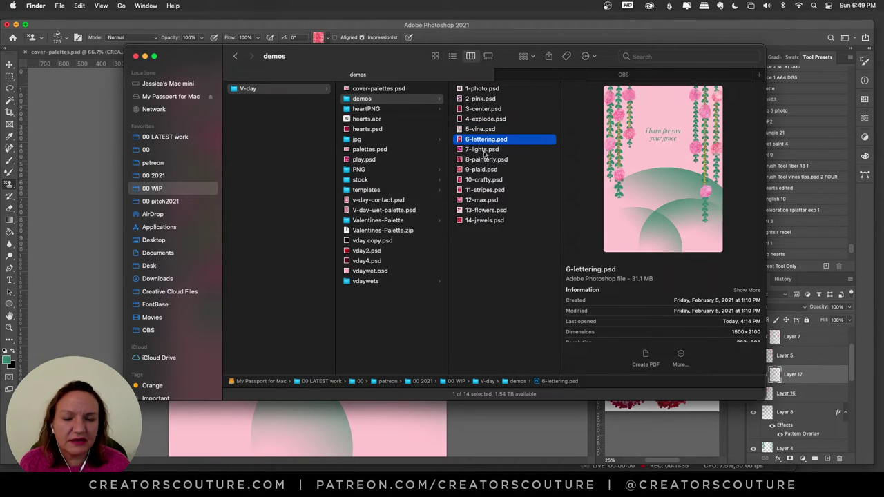
double_click(461, 140)
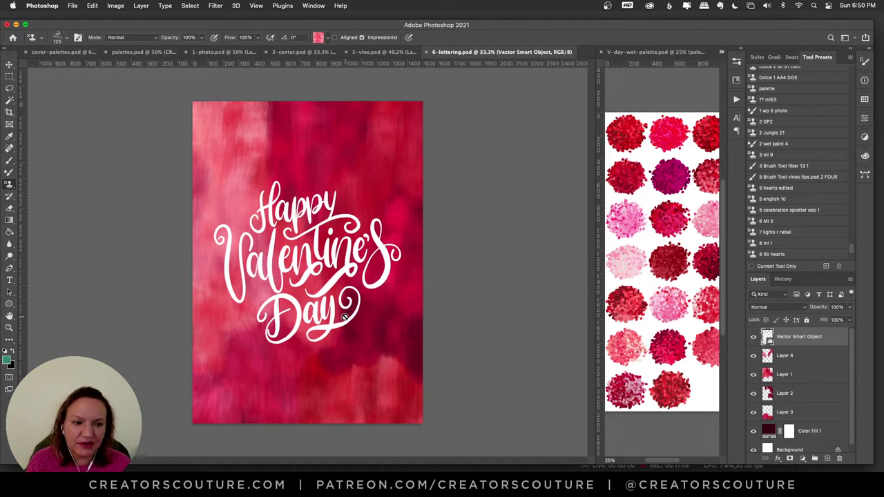
Step: Move the Happy Valentine's Day lettering slightly up and to the right over the painted background
click(9, 63)
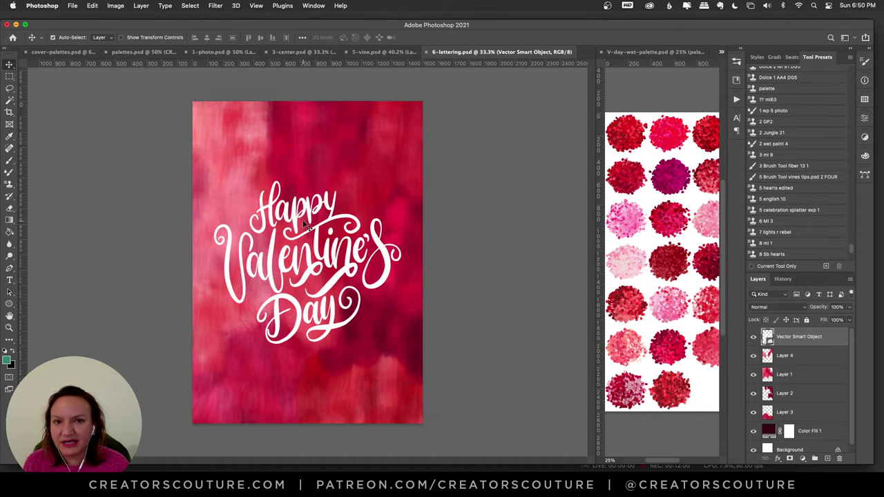
drag(297, 221, 334, 226)
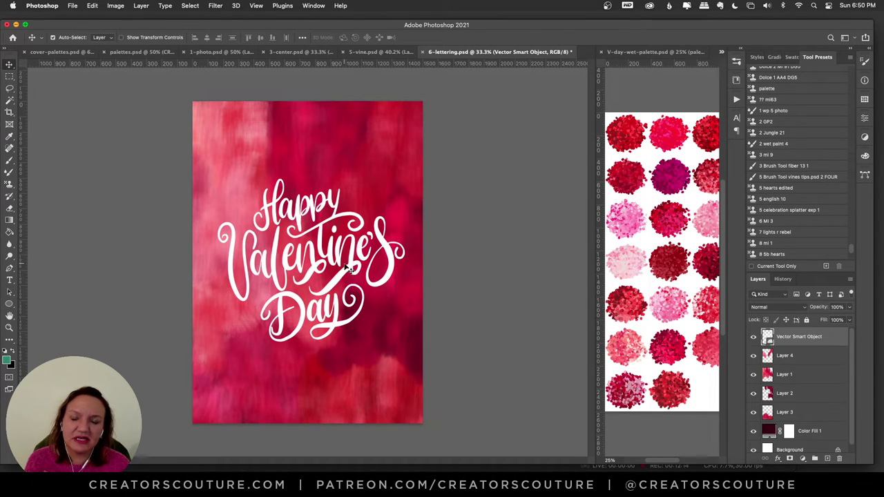
drag(330, 258, 328, 266)
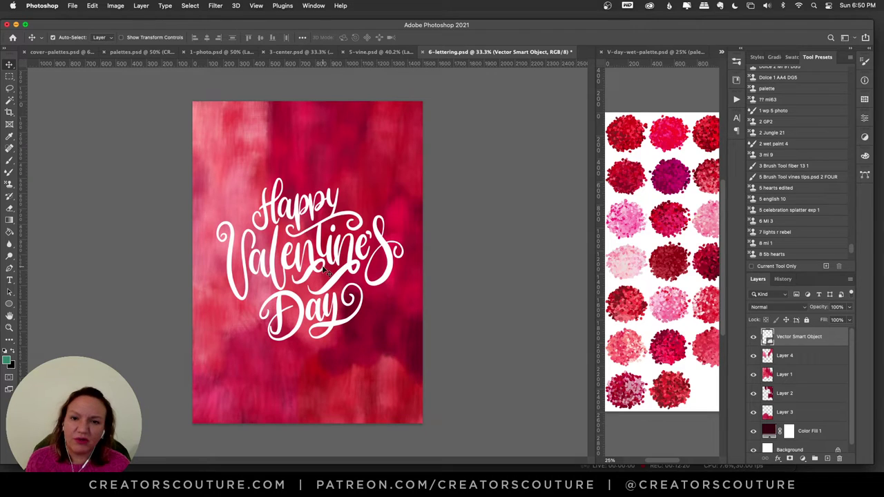
drag(325, 257, 345, 235)
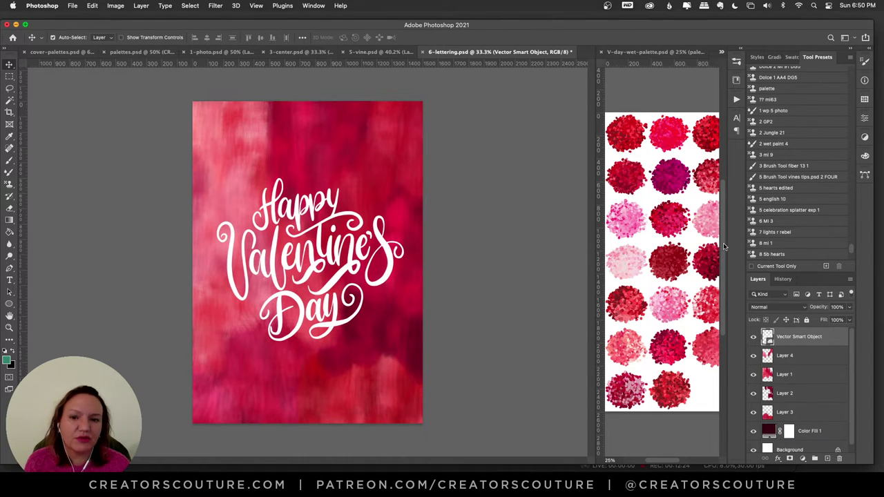
Step: Add a new layer above Layer 4 and choose the 6 MI 3 tool preset with its pink pattern
click(797, 359)
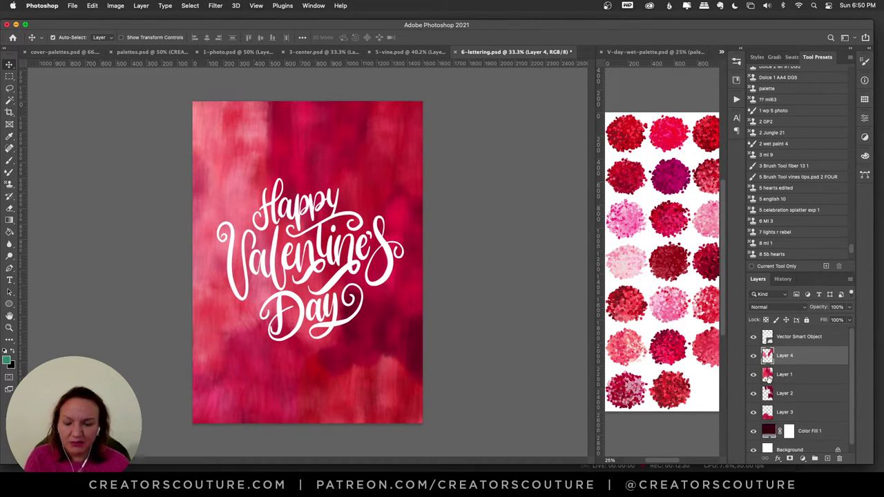
click(828, 460)
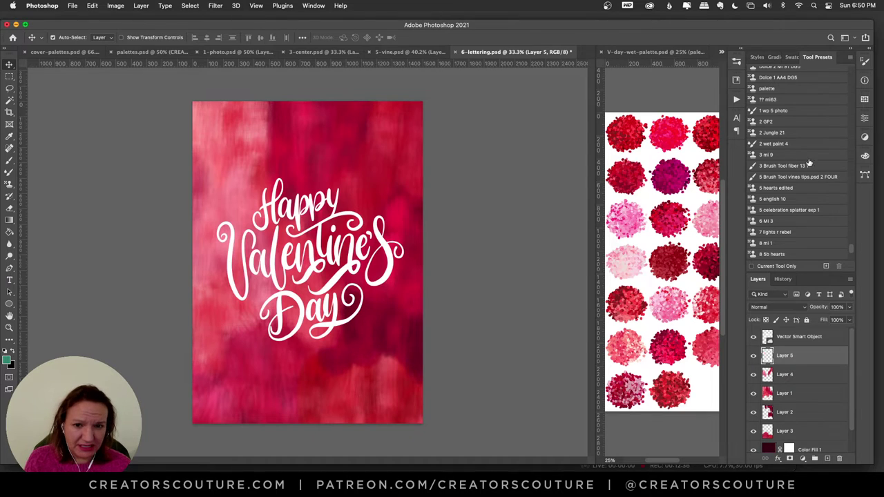
click(772, 222)
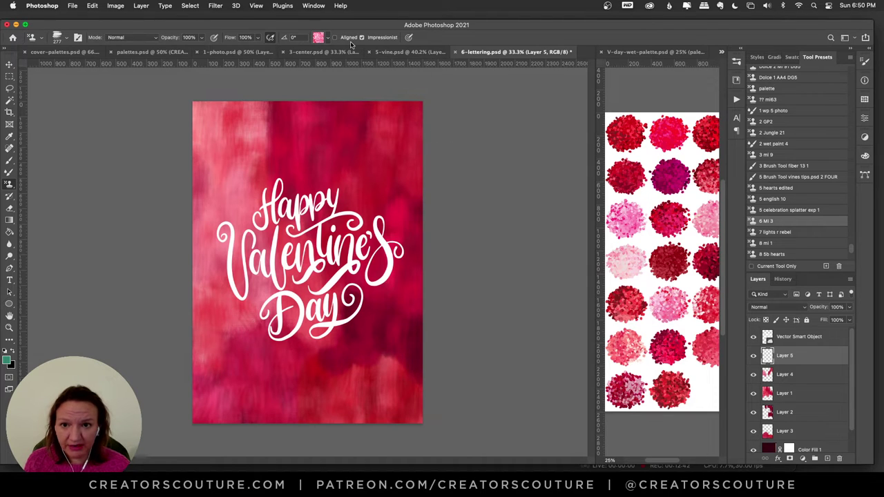
click(318, 38)
click(317, 39)
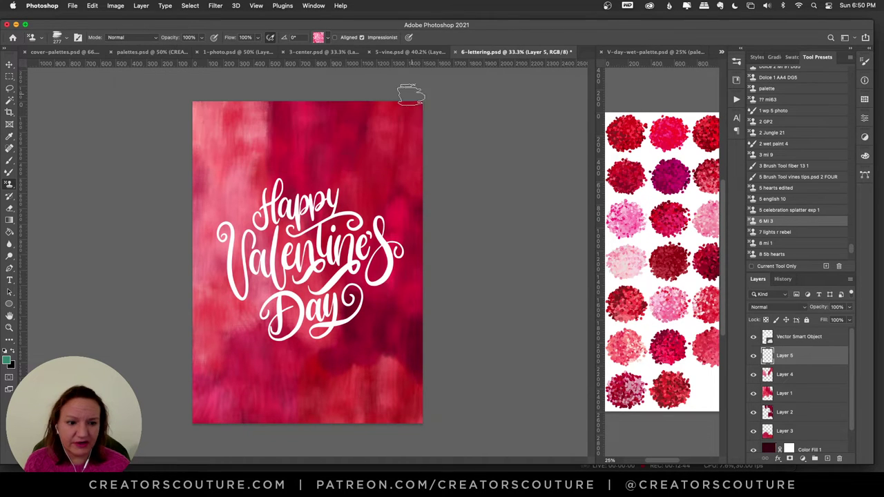
Step: Try pink strokes in the background's upper-right area, and undo them together with the new layer
mouse_move(362, 131)
mouse_down()
mouse_move(387, 175)
mouse_move(409, 135)
mouse_move(415, 201)
mouse_up()
key(ctrl+z)
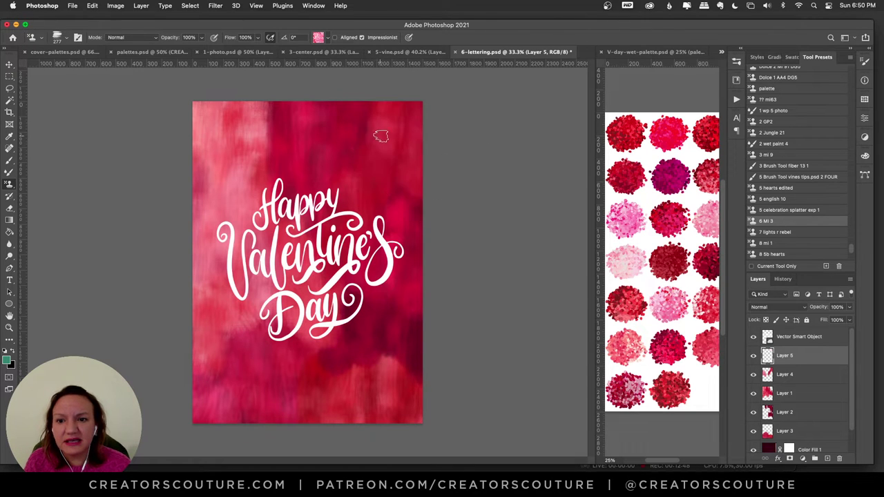
mouse_move(380, 134)
mouse_down()
mouse_move(382, 181)
mouse_move(391, 130)
mouse_move(389, 206)
mouse_move(385, 135)
mouse_up()
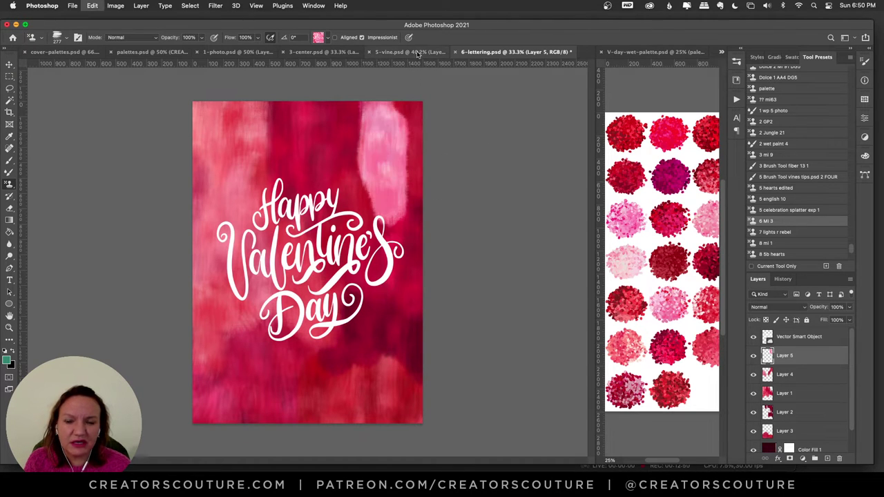
key(ctrl+z)
key(ctrl+z)
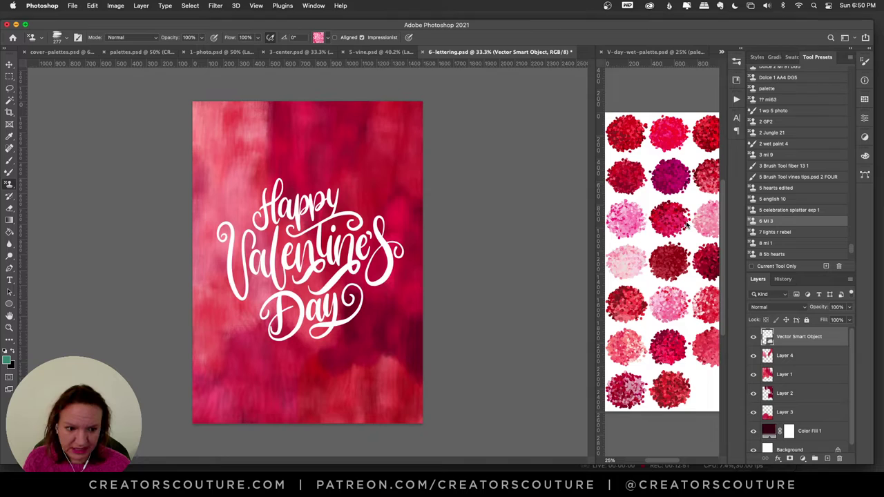
Step: Add a new layer above Layer 4 and paint the pink pattern over the background's upper-right area
click(828, 459)
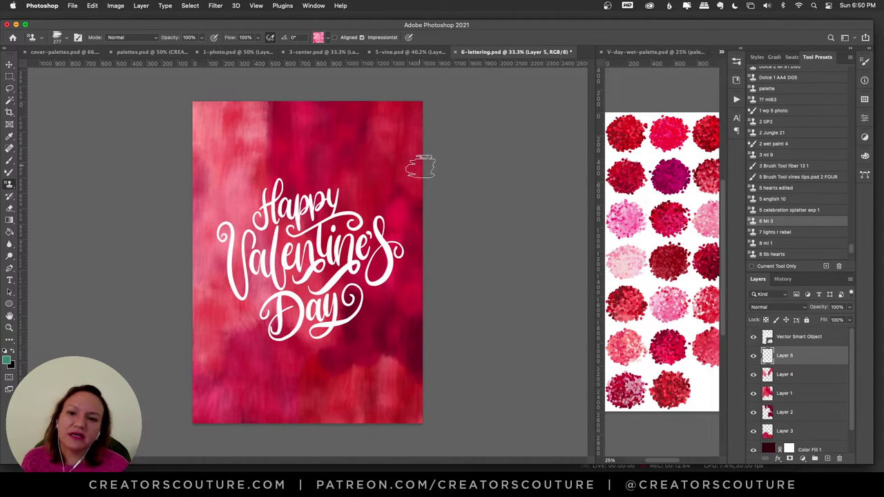
mouse_move(377, 111)
mouse_down()
mouse_move(373, 170)
mouse_move(388, 104)
mouse_move(390, 178)
mouse_move(393, 103)
mouse_move(375, 110)
mouse_move(369, 143)
mouse_move(384, 232)
mouse_up()
mouse_move(358, 145)
mouse_down()
mouse_move(349, 110)
mouse_move(359, 183)
mouse_move(401, 110)
mouse_move(418, 165)
mouse_up()
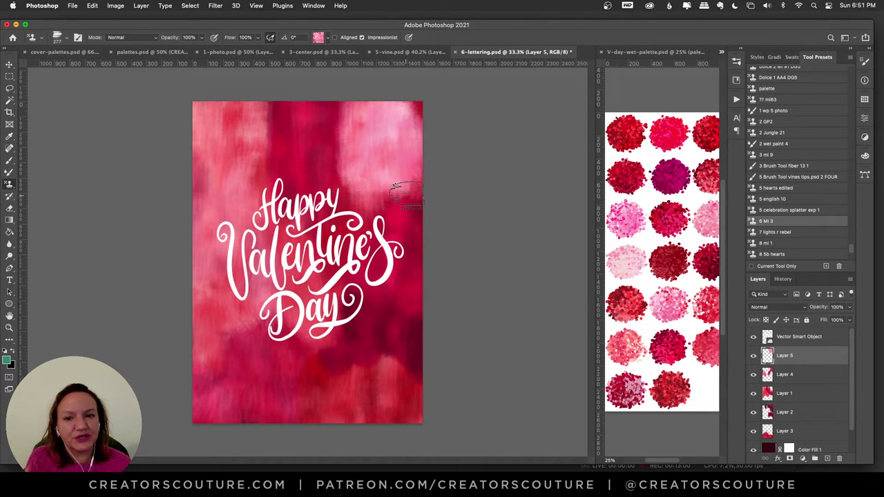
mouse_move(386, 132)
mouse_down()
mouse_move(390, 197)
mouse_move(385, 109)
mouse_move(405, 215)
mouse_up()
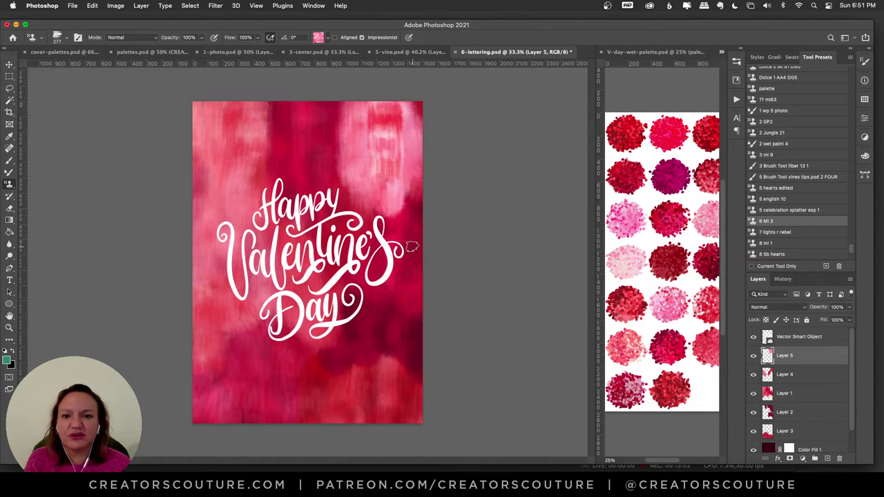
mouse_move(376, 160)
mouse_down()
mouse_move(355, 103)
mouse_move(362, 222)
mouse_move(365, 108)
mouse_move(366, 204)
mouse_up()
mouse_move(365, 114)
mouse_down()
mouse_move(366, 152)
mouse_move(392, 176)
mouse_up()
drag(404, 107, 408, 220)
Step: Paint a light coral valentines pattern below the pink patch and a deeper coral one to the right of the lettering
click(319, 37)
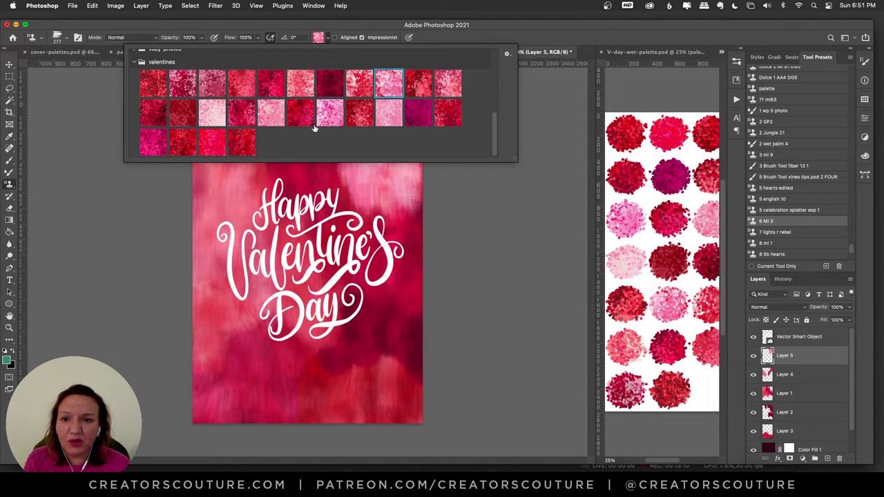
double_click(299, 83)
mouse_move(342, 114)
mouse_down()
mouse_move(337, 201)
mouse_move(319, 235)
mouse_move(313, 186)
mouse_move(342, 232)
mouse_move(373, 221)
mouse_move(379, 257)
mouse_move(401, 207)
mouse_move(411, 275)
mouse_up()
click(319, 37)
click(243, 83)
click(384, 242)
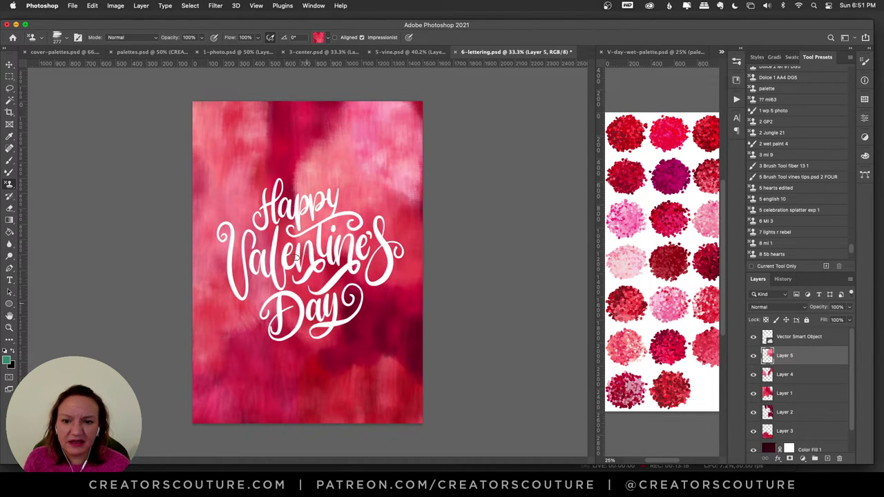
Step: Paint a dark crimson valentines pattern along the background's left side and a light coral-pink one in its lower-left corner
click(317, 38)
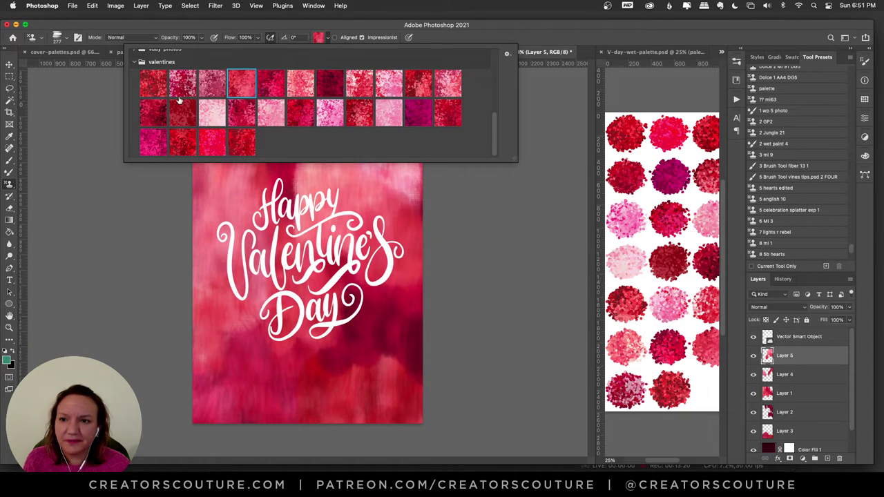
click(154, 113)
mouse_move(235, 200)
mouse_down()
mouse_move(245, 254)
mouse_move(230, 243)
mouse_move(192, 317)
mouse_move(190, 295)
mouse_move(239, 319)
mouse_move(251, 255)
mouse_move(264, 333)
mouse_move(230, 235)
mouse_move(249, 218)
mouse_move(252, 295)
mouse_move(216, 242)
mouse_move(214, 366)
mouse_up()
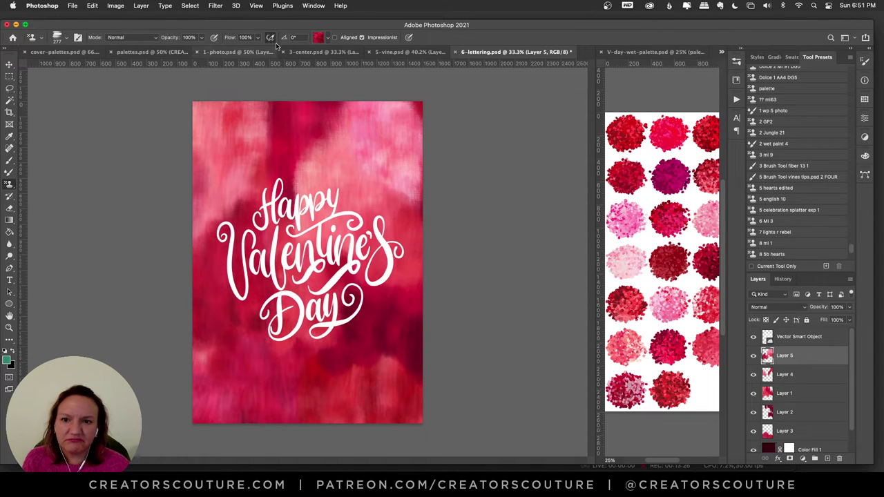
click(319, 38)
click(447, 83)
mouse_move(247, 307)
mouse_down()
mouse_move(241, 356)
mouse_move(225, 329)
mouse_move(211, 363)
mouse_move(207, 435)
mouse_up()
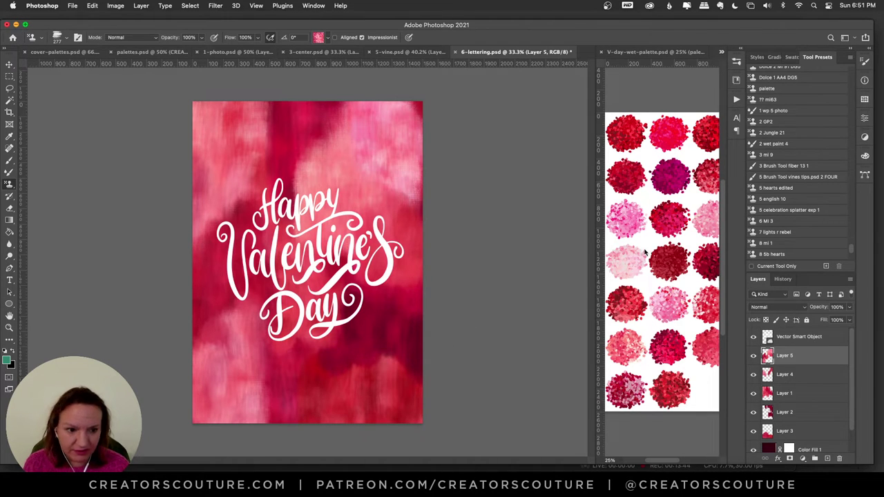
Step: Switch to Finder and open 7-lights.psd from the demos folder
scroll(852, 250, down, 5)
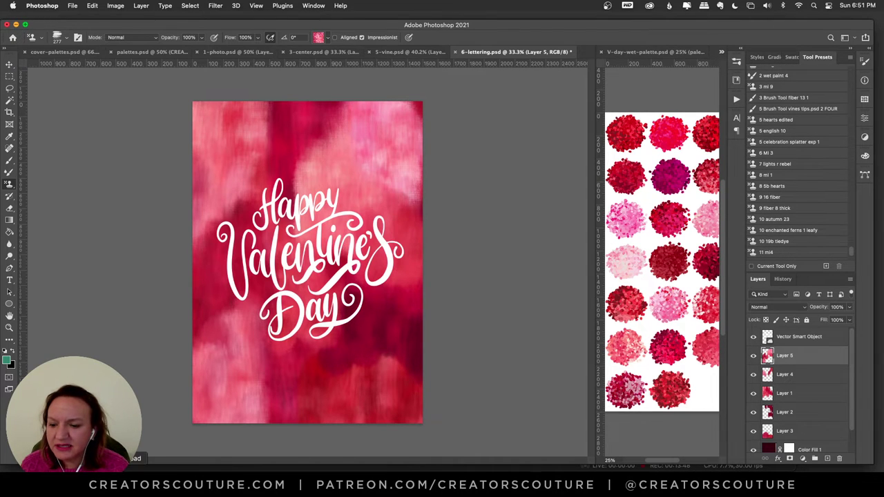
click(184, 470)
double_click(483, 144)
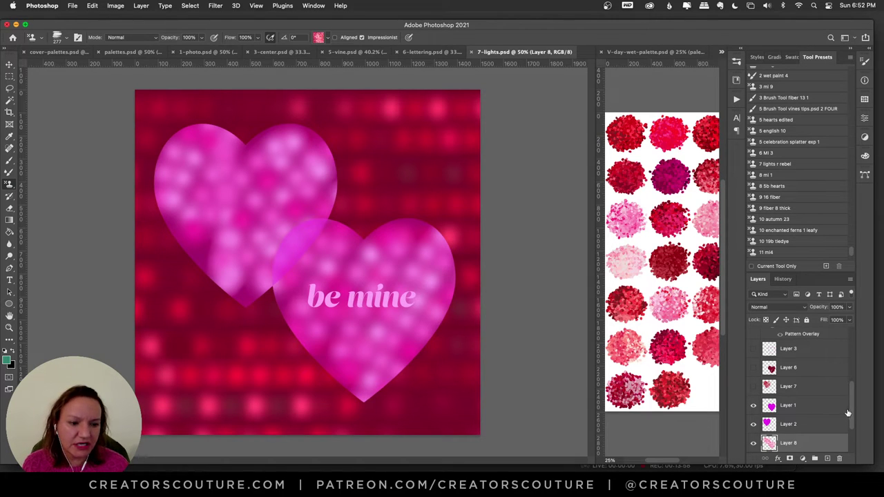
Step: Hide Layer 8 and Layer 9 to clear the light effects, and add a new layer above Layer 8
drag(852, 395, 849, 416)
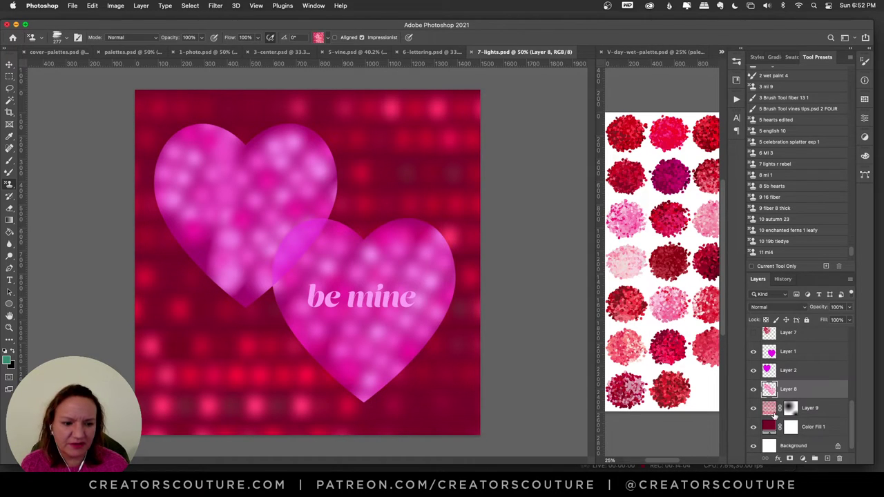
click(753, 389)
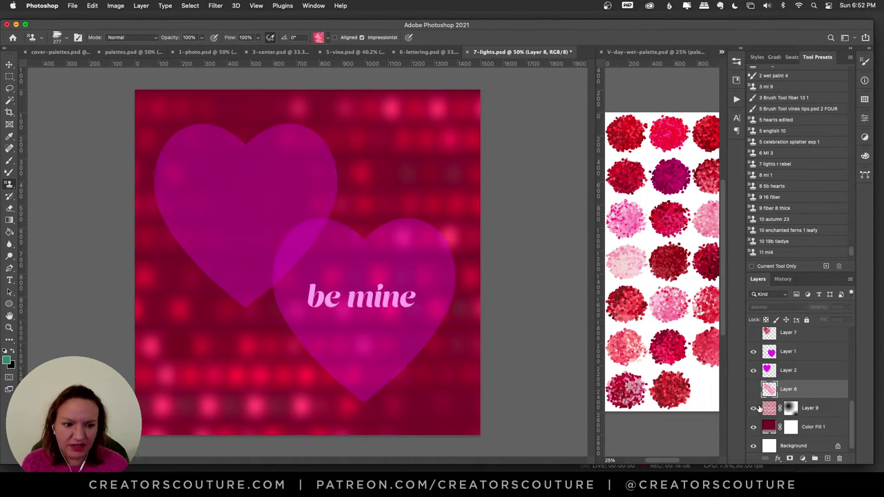
click(753, 408)
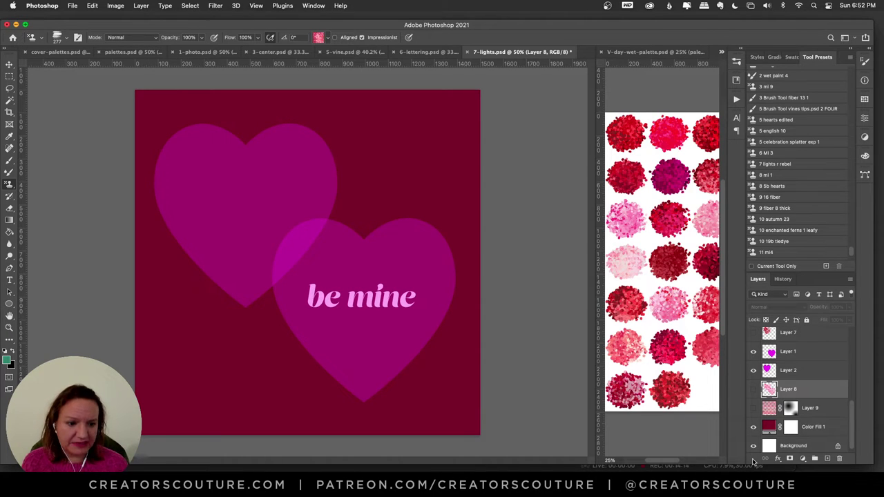
click(828, 459)
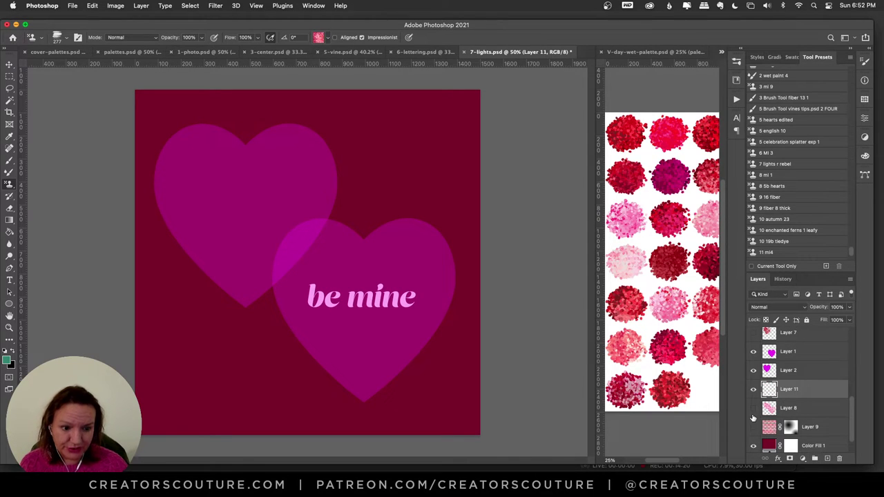
Step: Load the upper-left heart as a selection and try a red light stroke across its top with the 7 lights r rebel preset
super+click(768, 371)
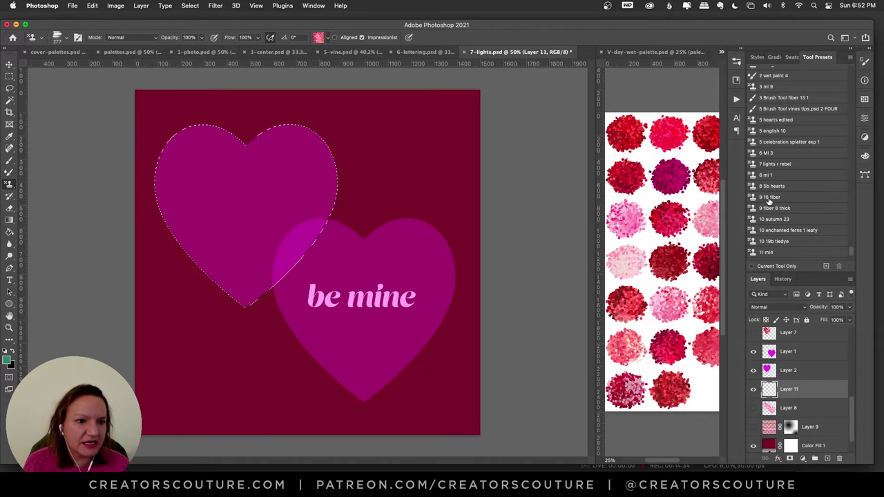
click(786, 166)
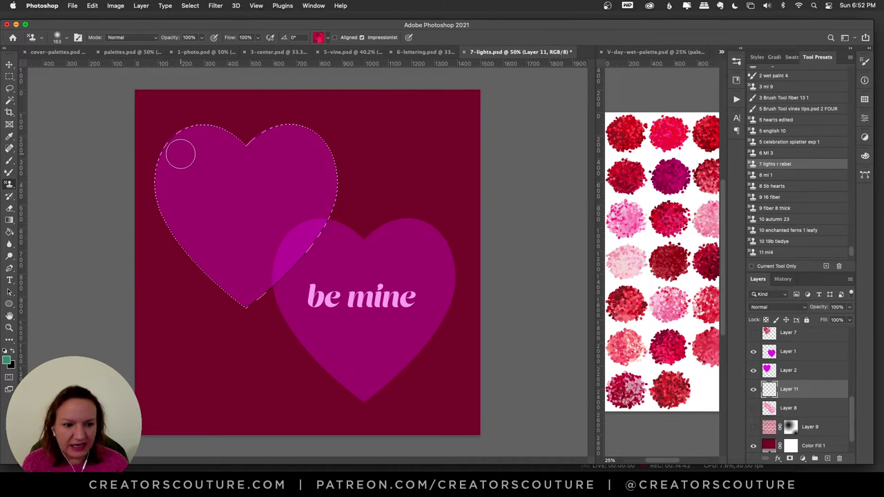
drag(155, 145, 395, 142)
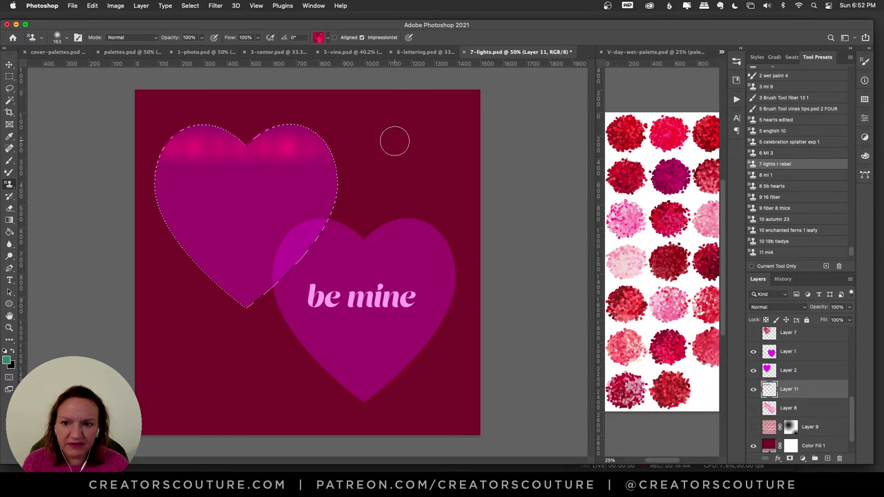
key(super+z)
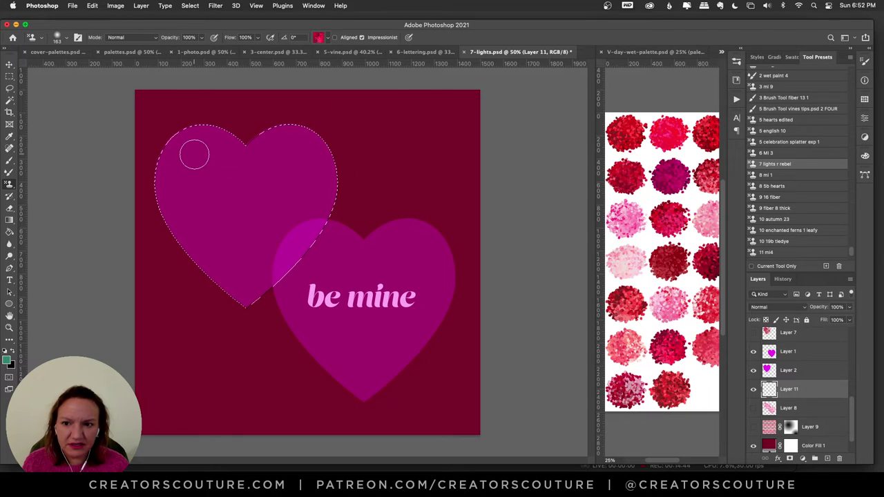
Step: Show Layer 8 to examine the finished light effect, hide it again and reselect Layer 11
click(767, 408)
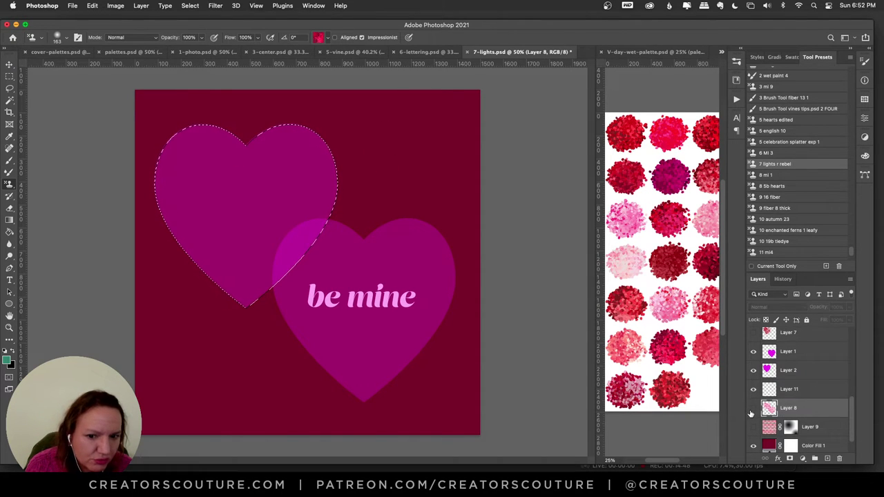
click(752, 411)
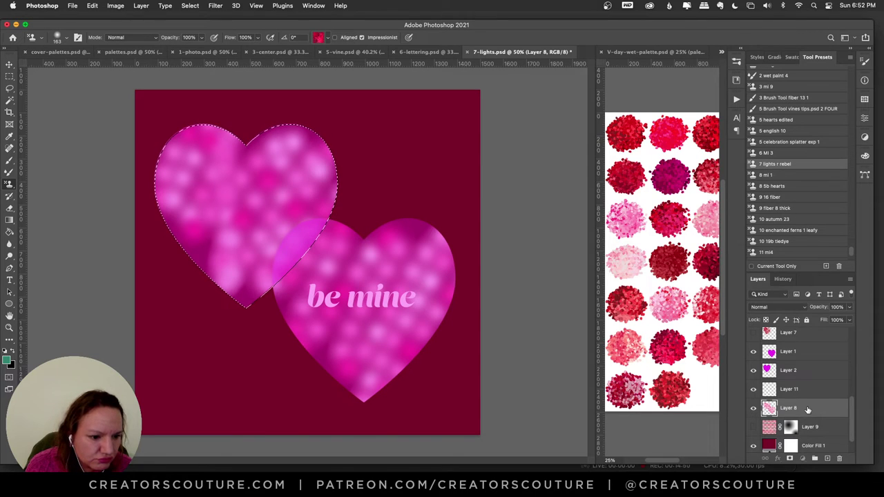
click(754, 408)
click(765, 389)
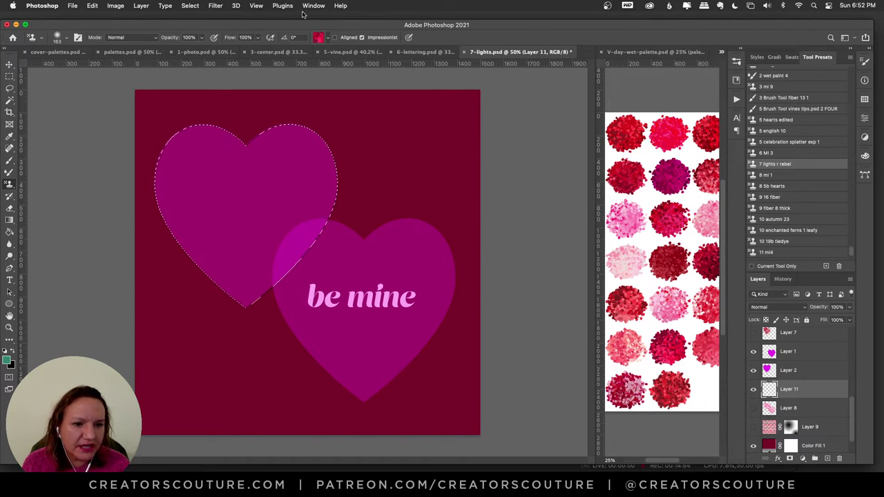
Step: Paint rows of blurred lights across the upper half of the selected heart with the bright pink-and-white valentines pattern
click(318, 37)
click(330, 113)
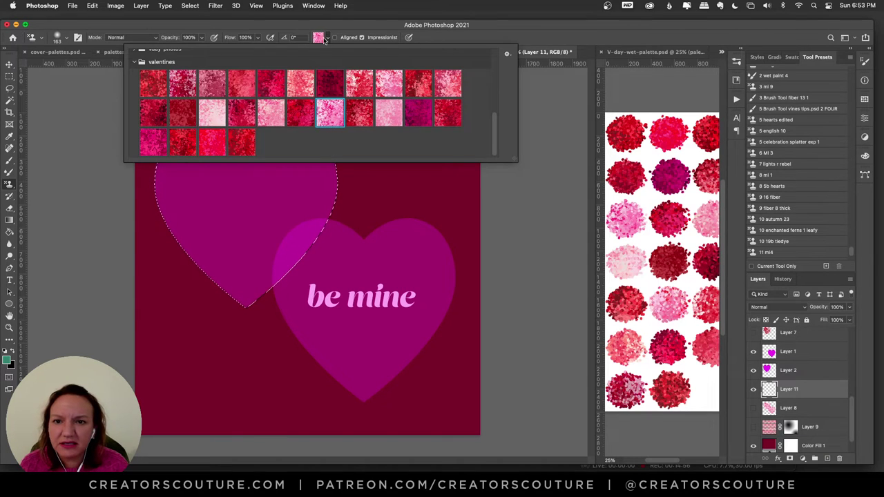
click(324, 39)
mouse_move(169, 145)
mouse_down()
mouse_move(292, 144)
mouse_move(415, 111)
mouse_up()
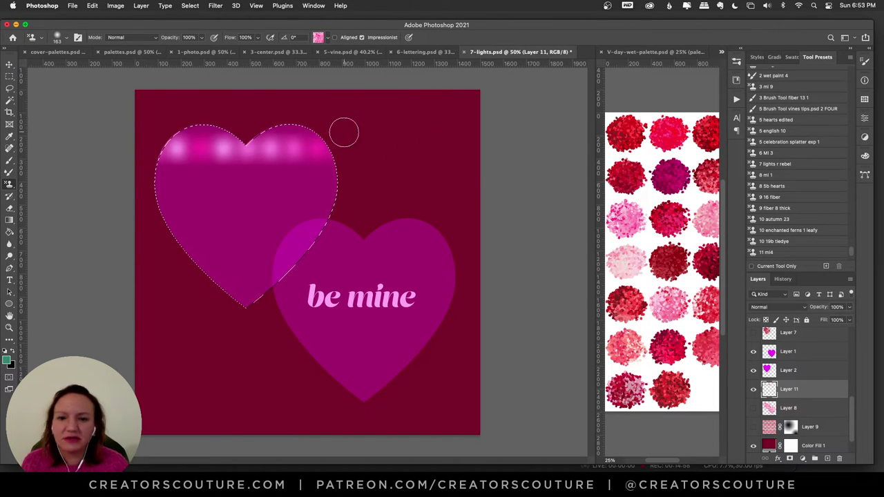
key(super+z)
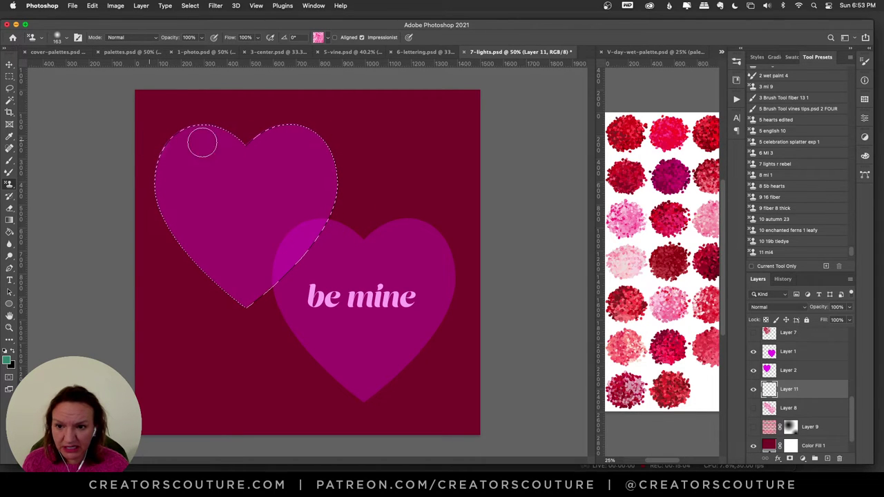
mouse_move(201, 143)
mouse_down()
mouse_move(418, 152)
mouse_move(373, 168)
mouse_move(134, 175)
mouse_up()
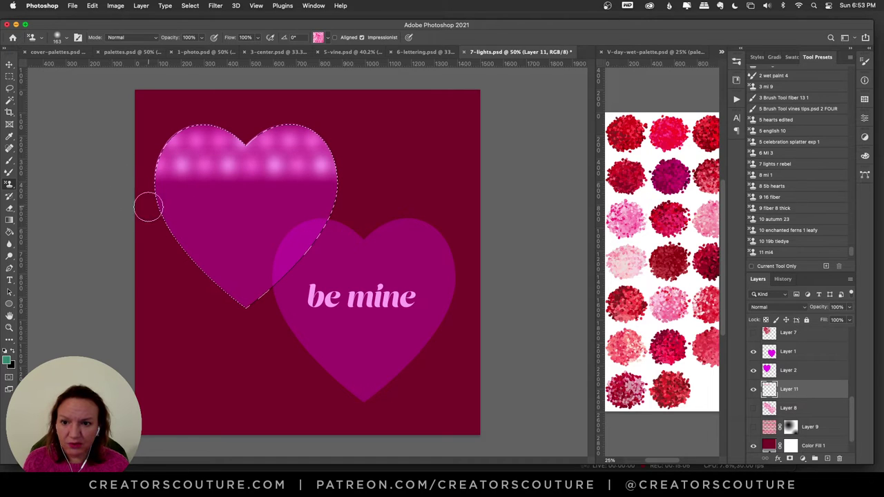
mouse_move(149, 206)
mouse_down()
mouse_move(195, 191)
mouse_move(409, 182)
mouse_move(328, 222)
mouse_move(342, 215)
mouse_move(123, 233)
mouse_up()
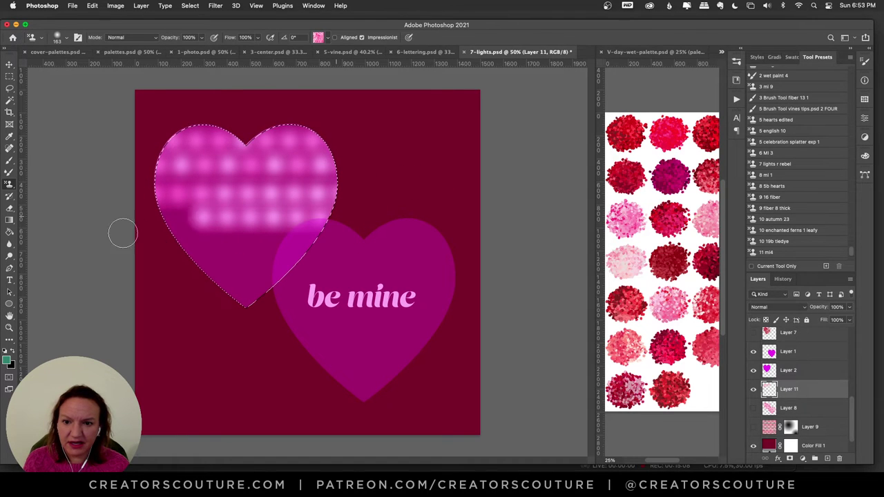
Step: Fill the rest of the heart down to its tip with lights from a red-and-pink valentines pattern, and deselect
click(318, 38)
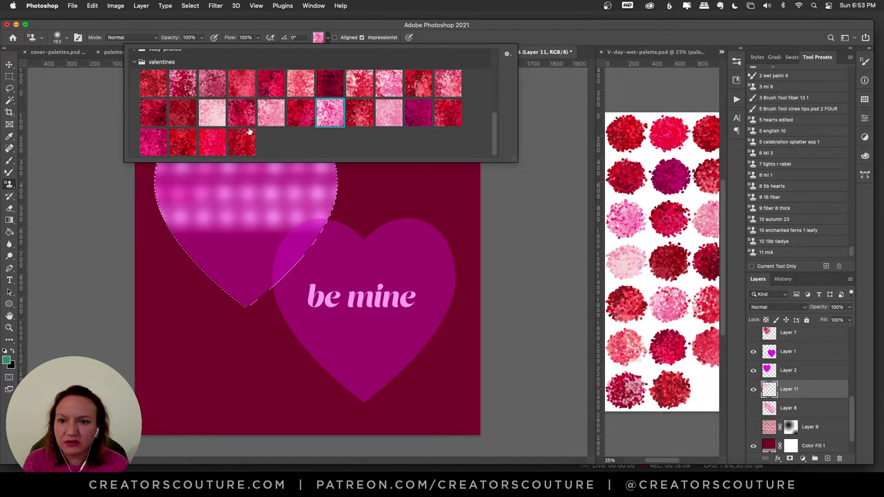
click(389, 83)
click(354, 132)
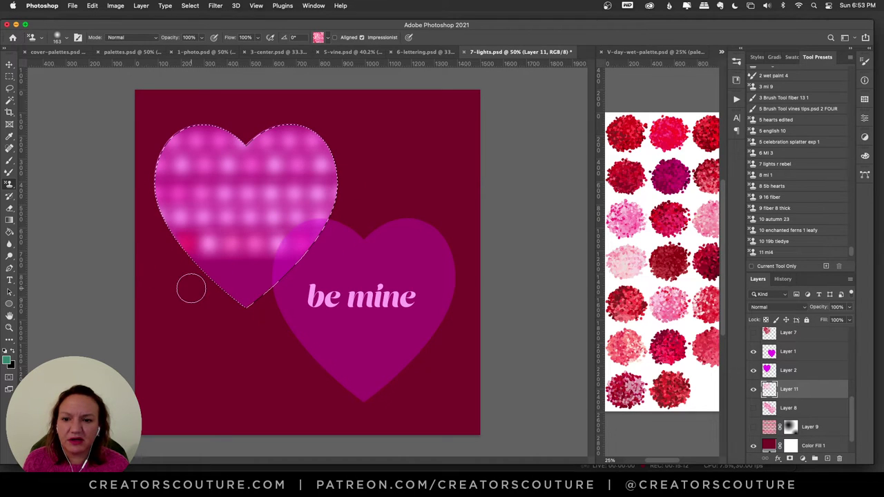
drag(190, 288, 326, 263)
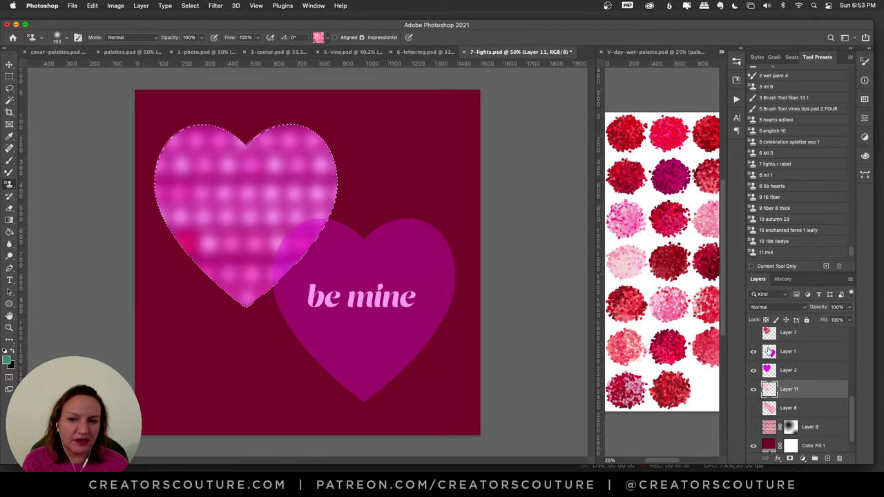
key(super+d)
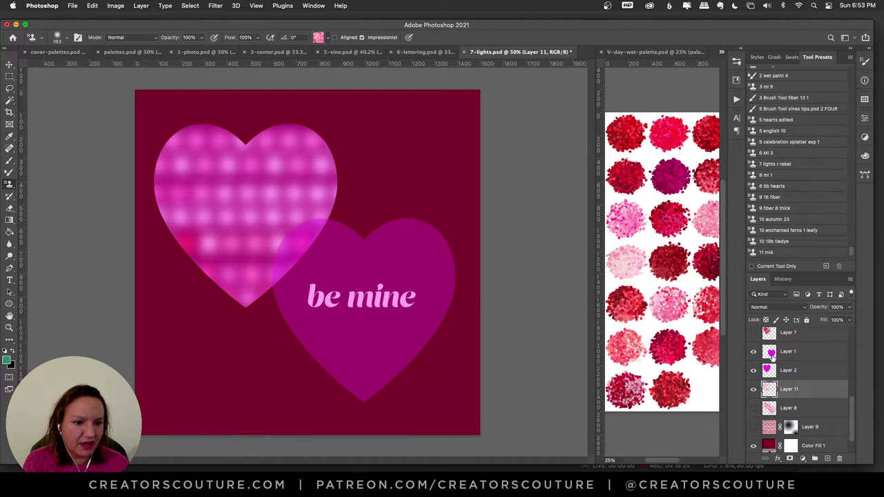
Step: Select the lower-right heart's shape, add a new layer above Layer 11, fill the heart with rows of pink lights, and deselect
super+click(771, 353)
click(771, 354)
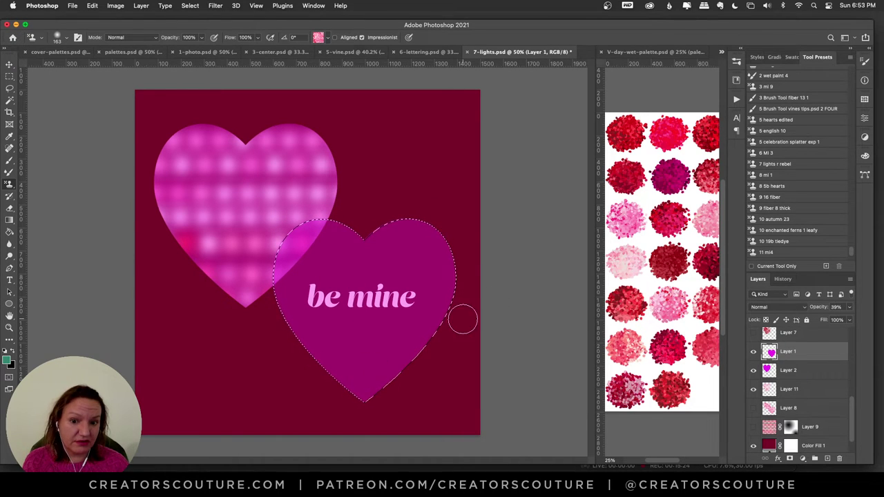
click(815, 389)
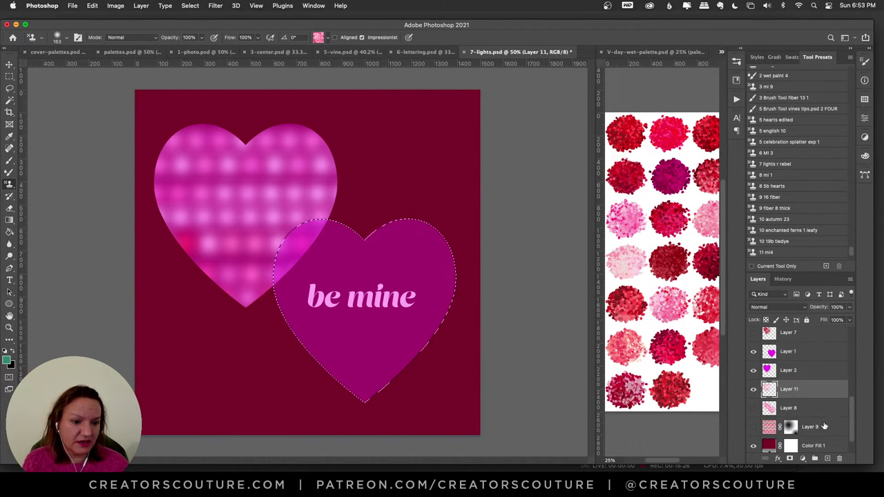
click(827, 458)
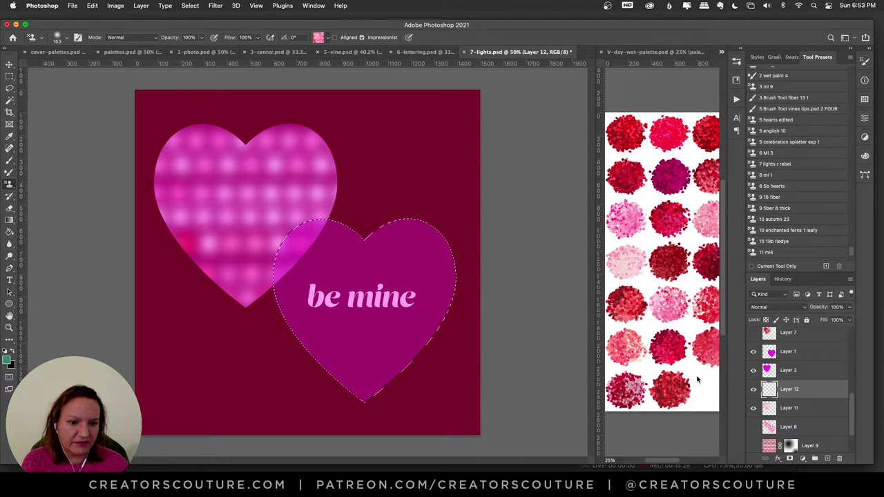
mouse_move(460, 235)
mouse_down()
mouse_move(222, 250)
mouse_move(295, 260)
mouse_move(275, 263)
mouse_move(522, 269)
mouse_move(461, 291)
mouse_move(475, 290)
mouse_move(235, 294)
mouse_move(290, 317)
mouse_move(270, 315)
mouse_move(525, 324)
mouse_move(455, 345)
mouse_move(442, 338)
mouse_move(265, 349)
mouse_move(297, 369)
mouse_move(439, 385)
mouse_up()
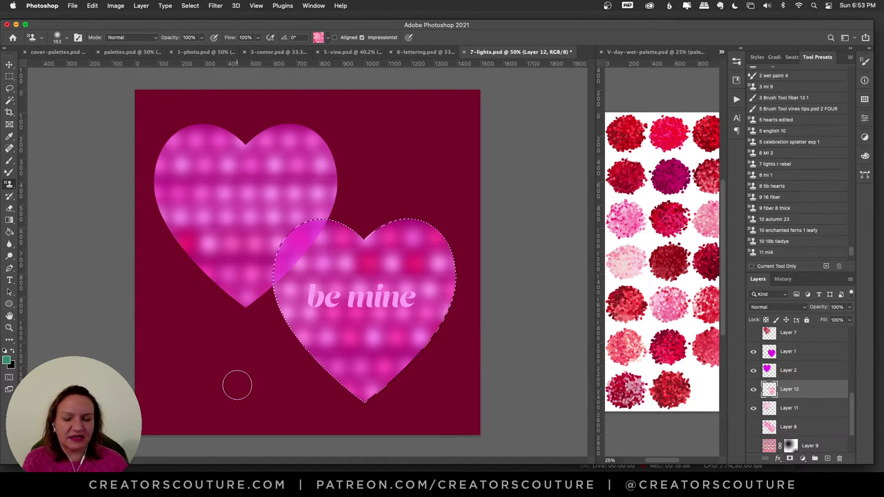
key(super+d)
Step: Add a new layer above Layer 8 and paint rows of red 7 lights r rebel lights across the upper background behind the hearts
scroll(852, 408, down, 2)
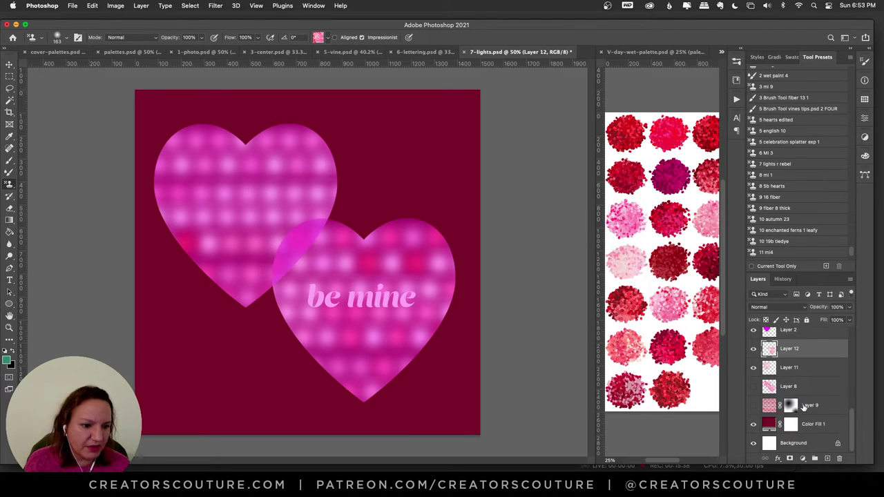
click(798, 391)
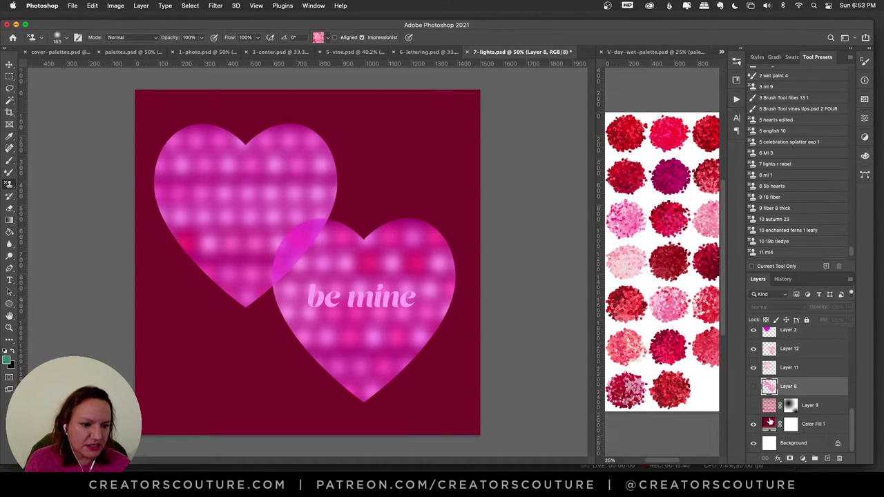
click(777, 413)
click(805, 385)
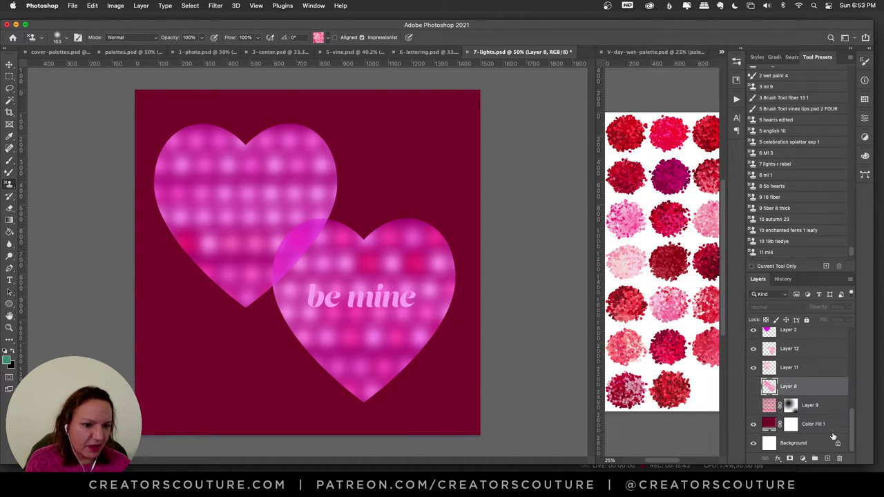
click(827, 459)
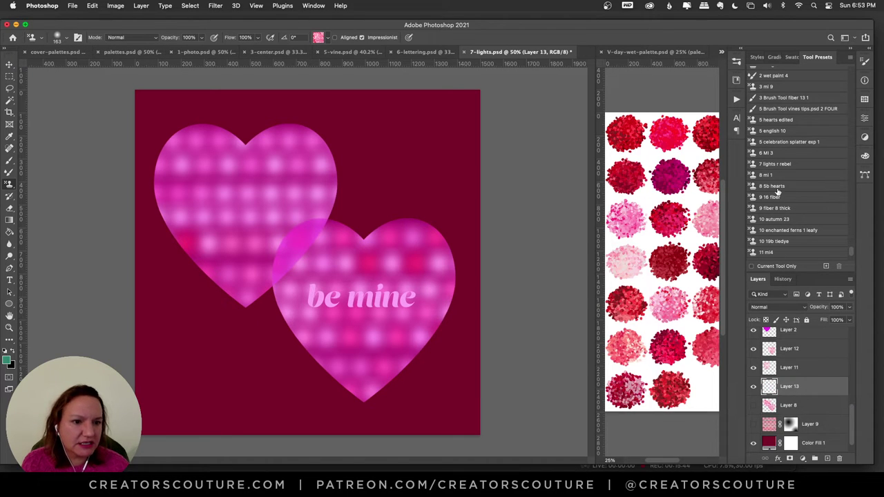
click(778, 164)
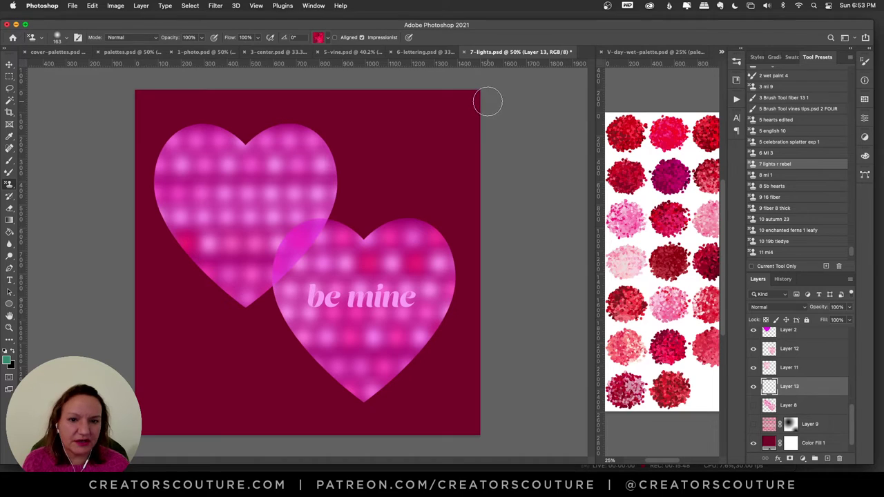
mouse_move(118, 101)
mouse_down()
mouse_move(546, 118)
mouse_move(495, 136)
mouse_move(175, 147)
mouse_move(44, 164)
mouse_move(105, 170)
mouse_move(248, 158)
mouse_move(540, 167)
mouse_move(483, 181)
mouse_move(501, 190)
mouse_move(238, 193)
mouse_move(169, 235)
mouse_move(101, 214)
mouse_move(522, 213)
mouse_move(610, 221)
mouse_move(604, 215)
mouse_move(492, 255)
mouse_move(483, 248)
mouse_move(499, 251)
mouse_move(162, 275)
mouse_move(100, 315)
mouse_move(96, 286)
mouse_move(587, 273)
mouse_up()
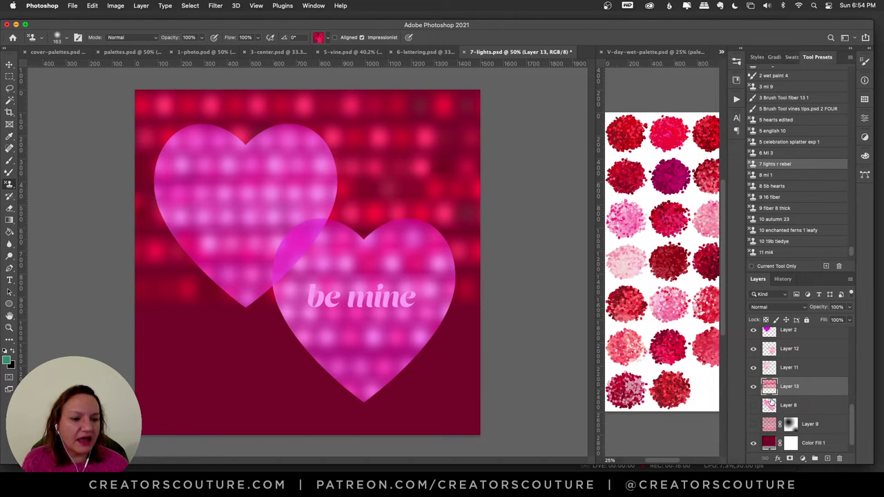
Step: Add a mask to the red lights layer and soften it with radial gradients from the hearts' overlap and the lower heart
click(790, 459)
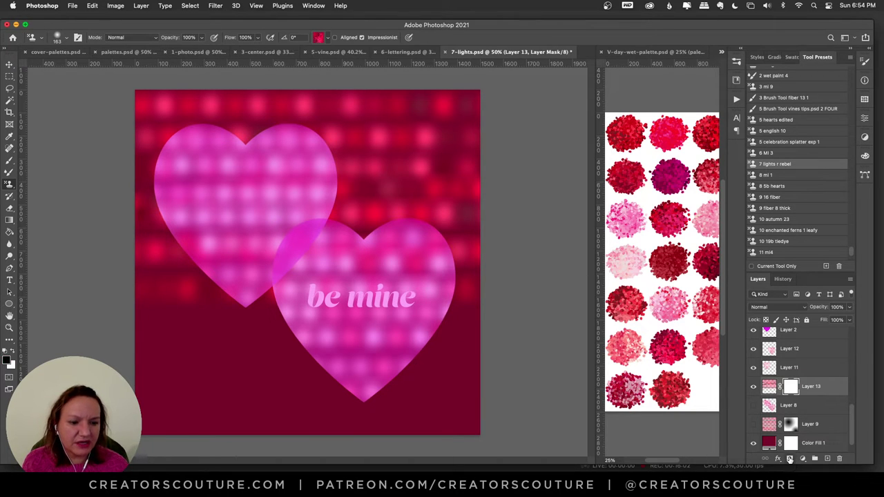
click(9, 220)
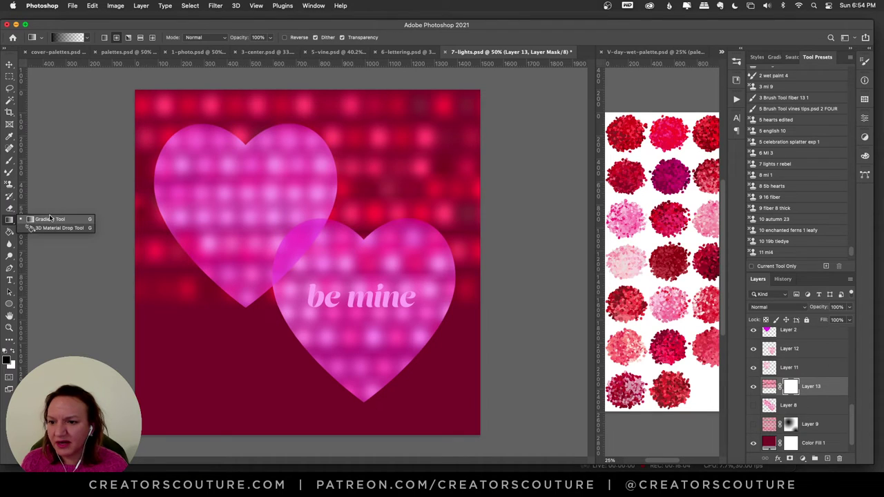
click(50, 218)
drag(378, 137, 276, 337)
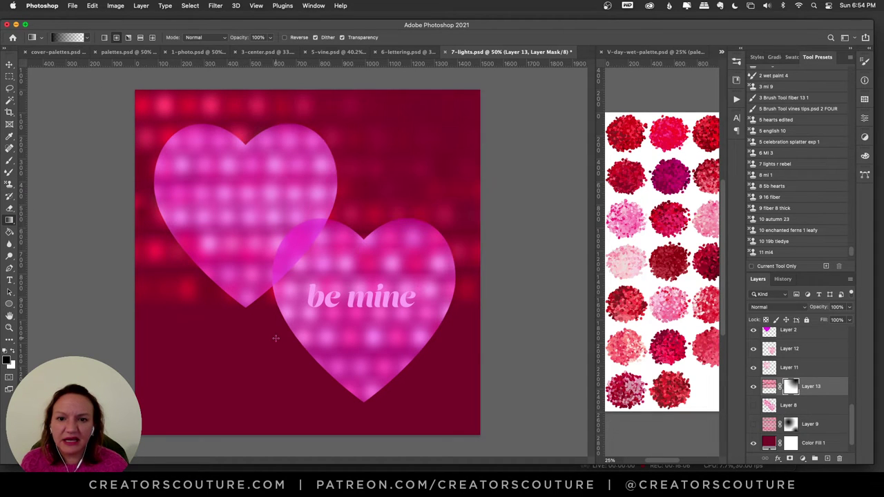
key(super+z)
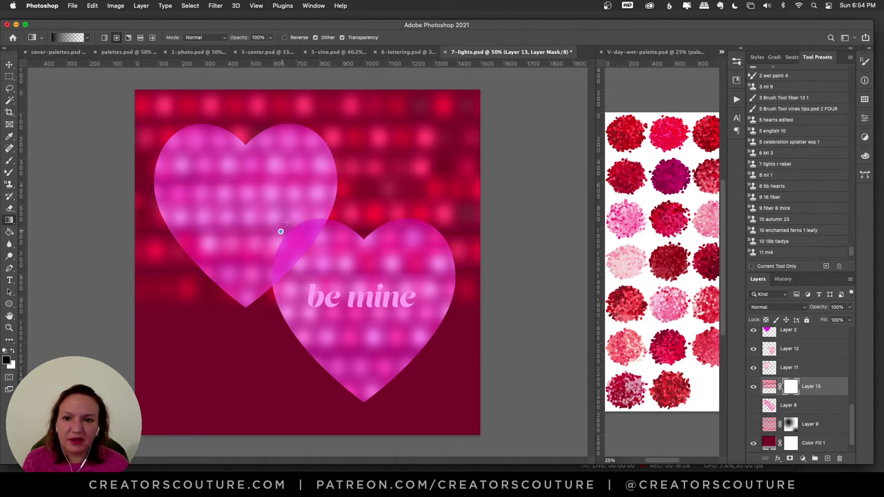
drag(280, 232, 458, 64)
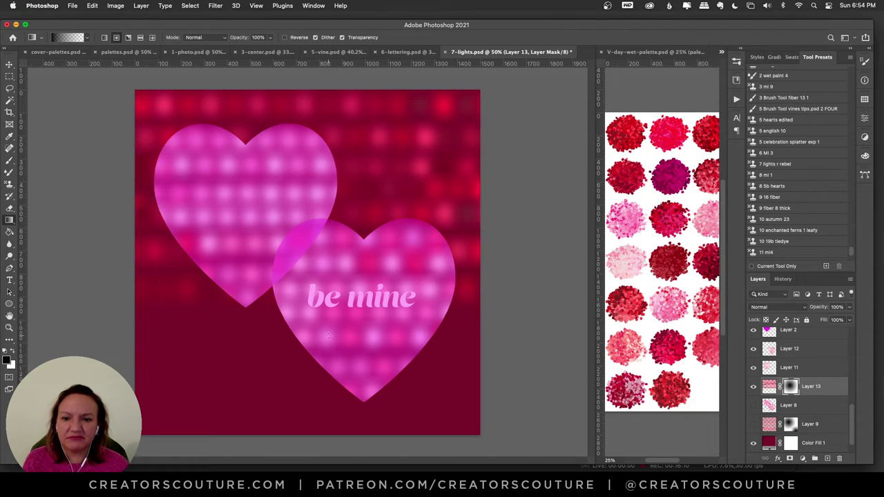
drag(329, 336, 275, 464)
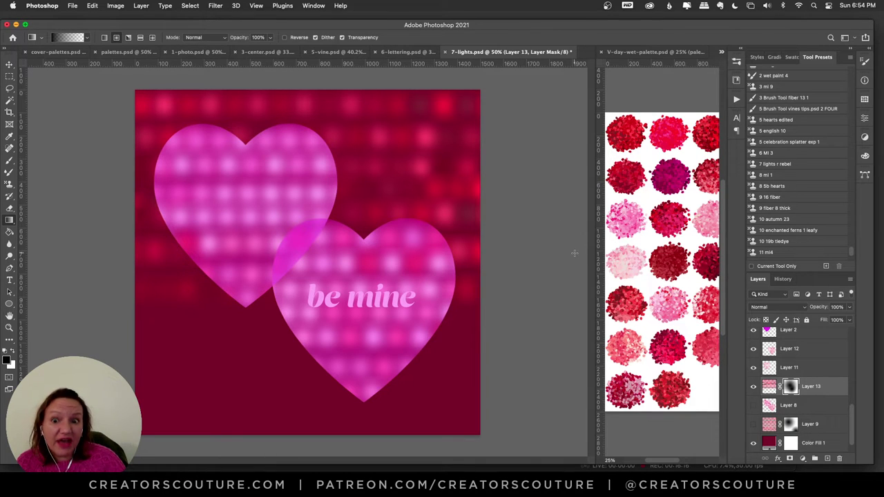
Step: Revert 7-lights.psd to its originally opened state using its history snapshot
click(783, 279)
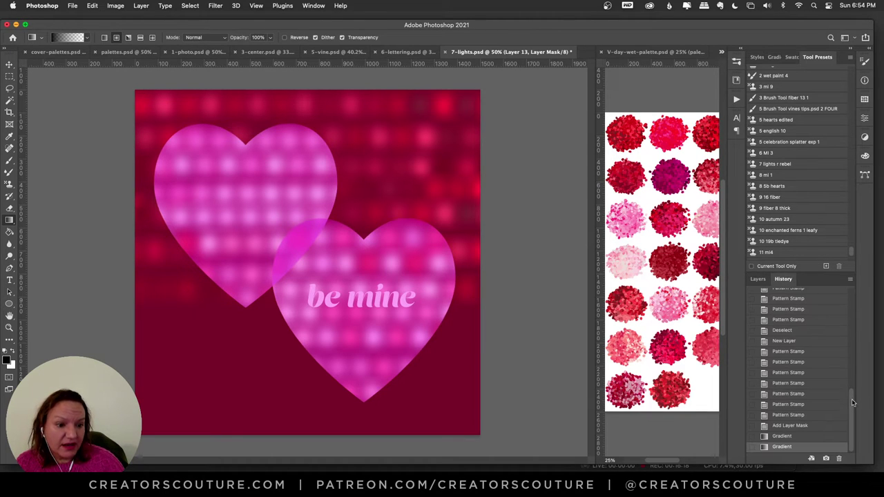
scroll(854, 398, up, 3)
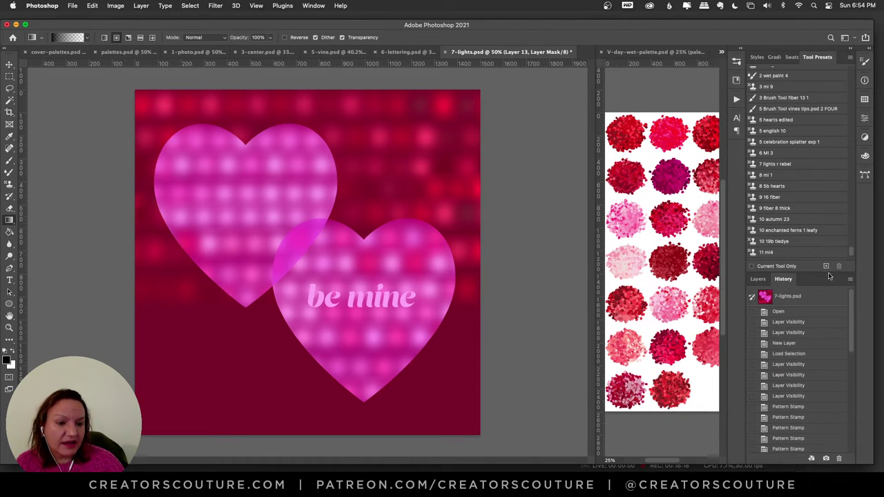
click(782, 299)
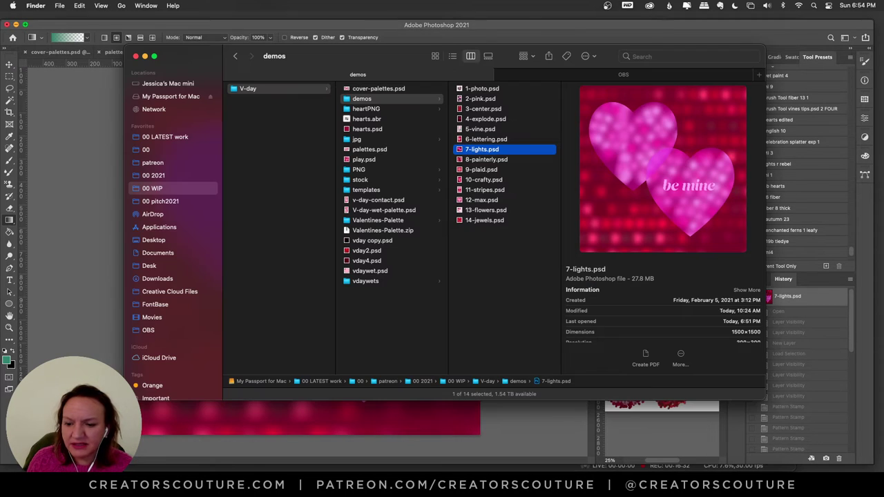
Step: Open 8-painterly.psd from the demos folder in Finder and display its layers
click(486, 161)
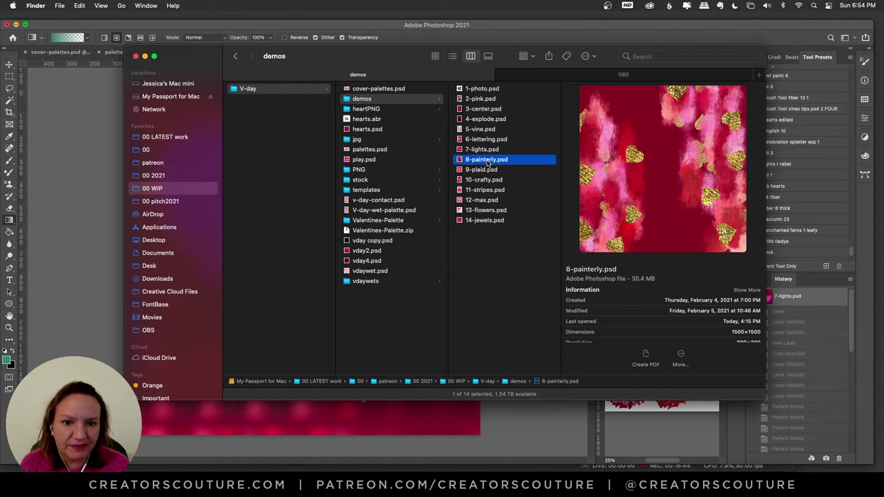
key(Return)
key(super+Tab)
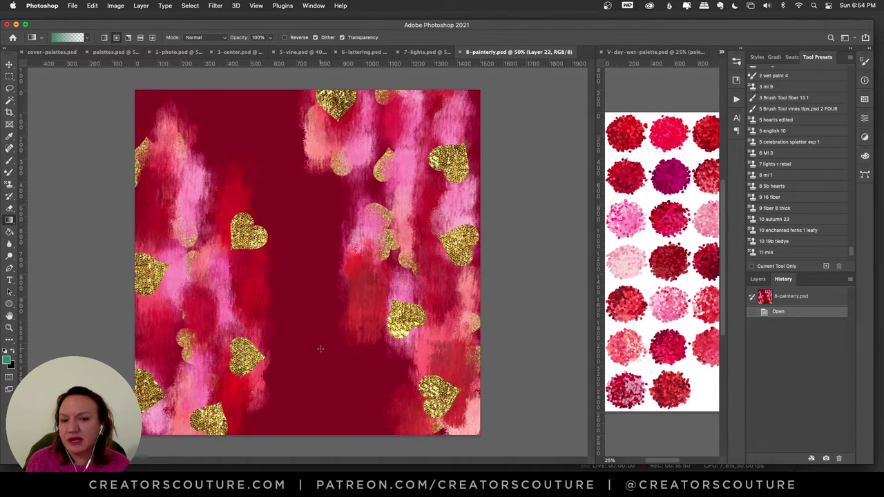
click(758, 280)
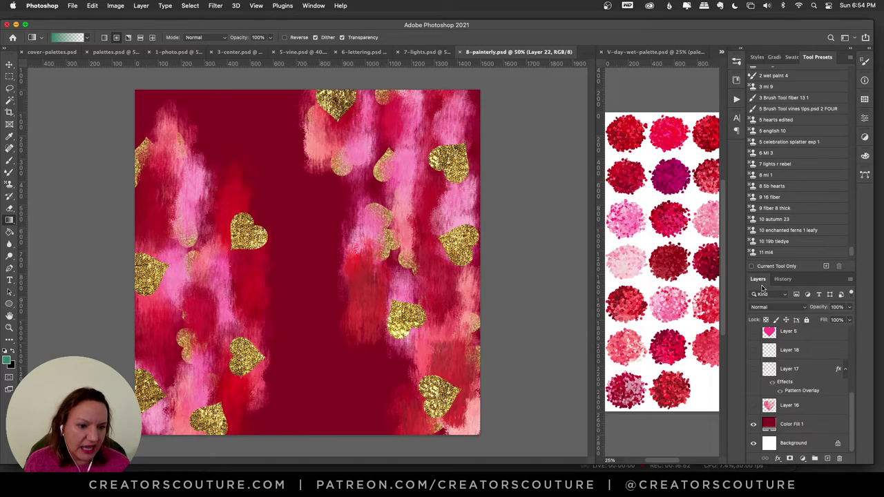
Step: Bring Untitled-1 up beside the painterly sample, widen its view, and show the red Color Fill 1 layer
click(722, 52)
click(756, 58)
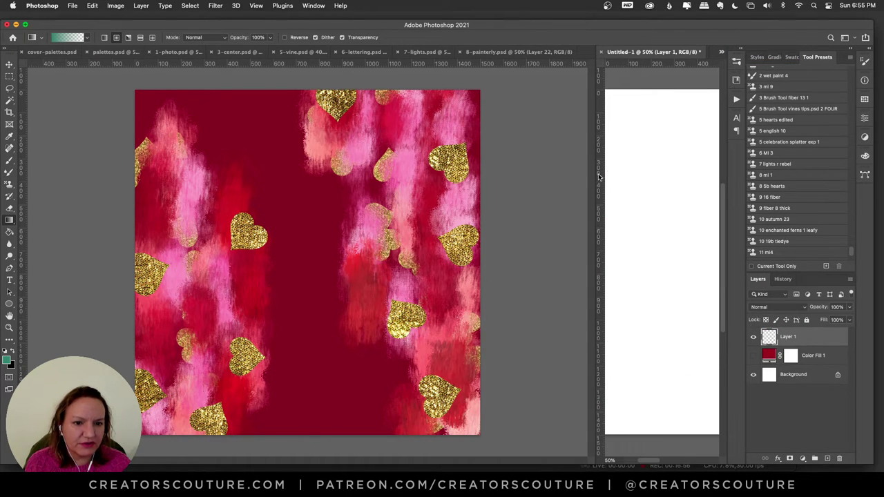
drag(595, 181, 485, 201)
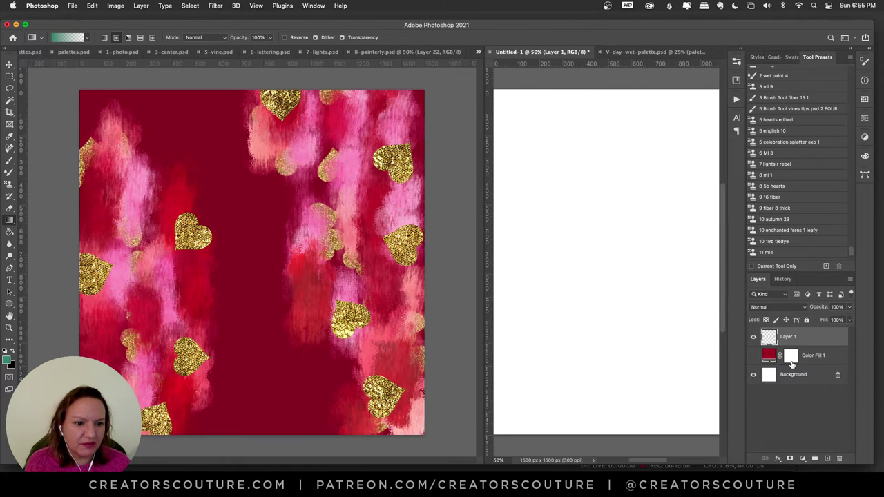
click(754, 355)
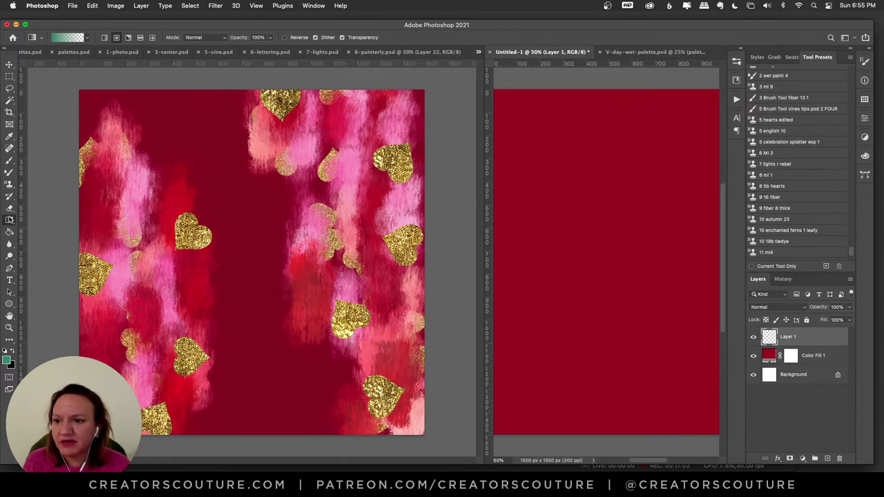
Step: Activate the Pattern Stamp with the 8 ml 1 preset and try vertical strokes on Layer 1, undoing each one
click(9, 183)
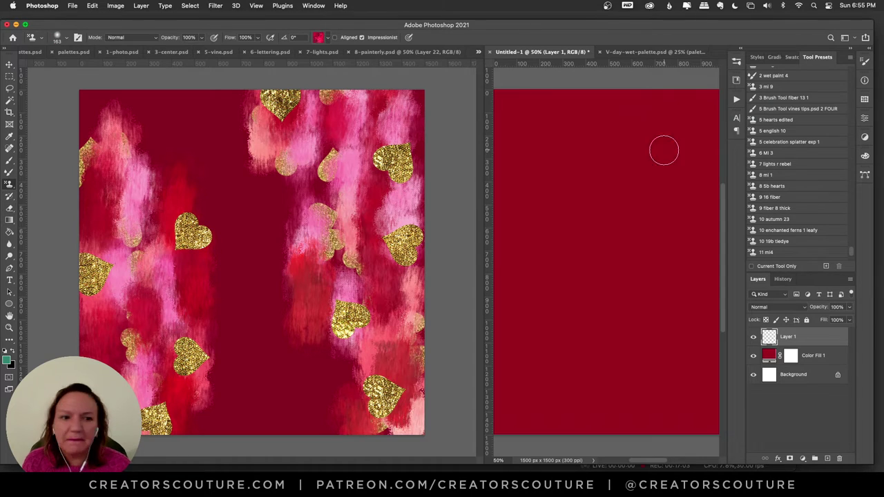
click(768, 177)
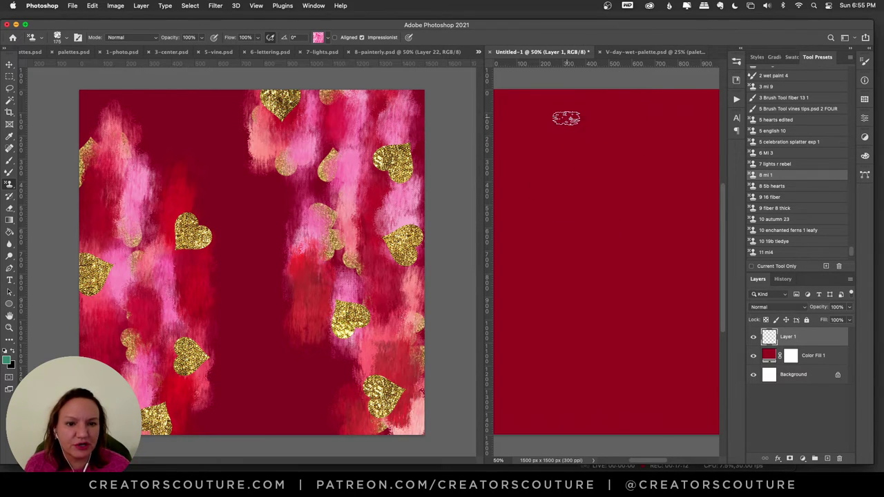
drag(569, 116, 571, 245)
key(super+z)
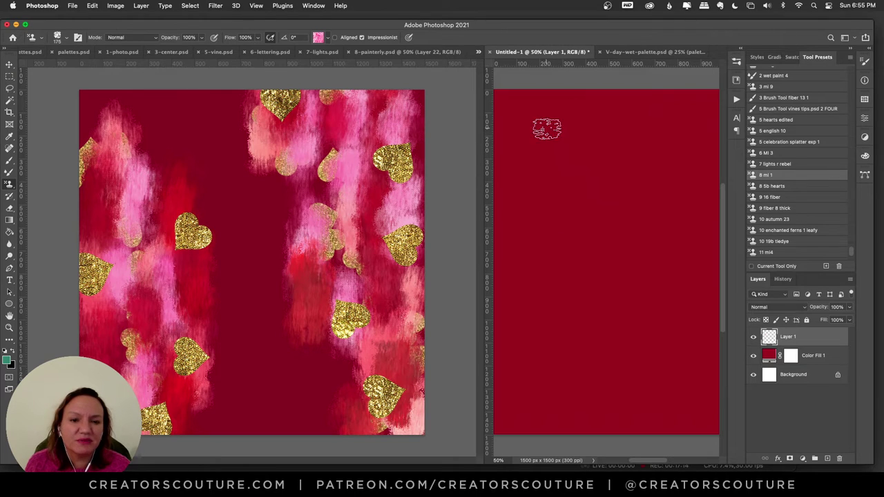
drag(545, 126, 545, 216)
key(super+z)
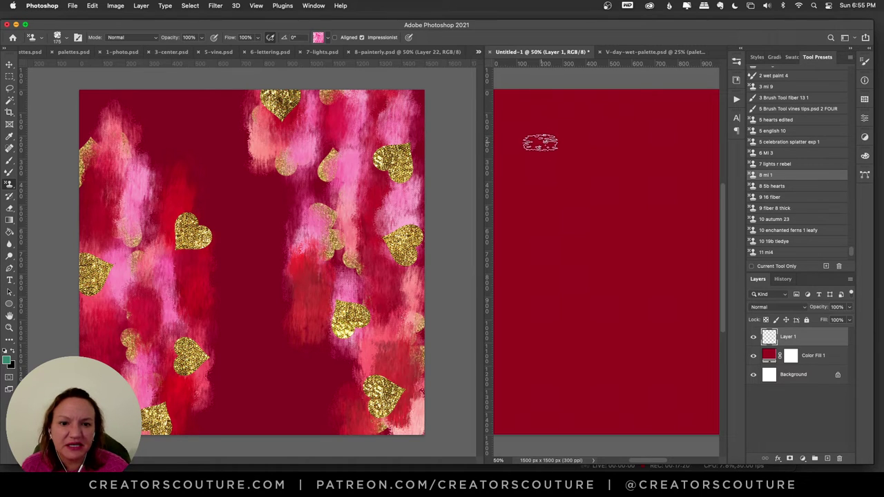
Step: Try circular and vertical pink strokes across Layer 1 of Untitled-1, then clear the layer
mouse_move(540, 219)
mouse_down()
mouse_move(540, 154)
mouse_move(528, 190)
mouse_move(542, 159)
mouse_move(553, 227)
mouse_up()
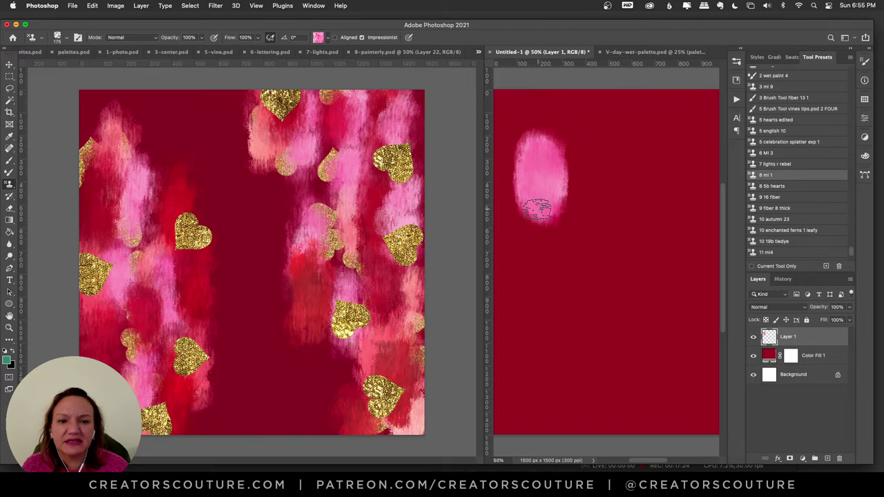
mouse_move(547, 185)
mouse_down()
mouse_move(539, 153)
mouse_move(537, 199)
mouse_up()
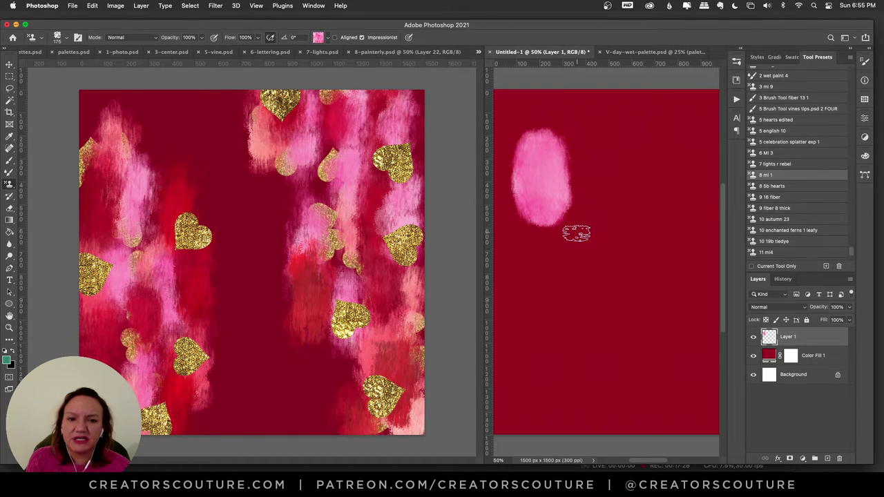
mouse_move(586, 239)
mouse_down()
mouse_move(622, 180)
mouse_move(622, 139)
mouse_move(606, 132)
mouse_move(608, 301)
mouse_up()
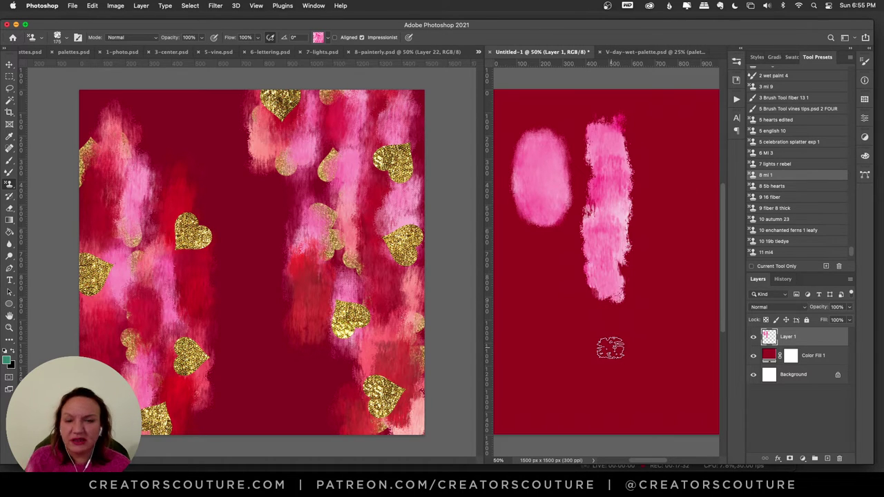
drag(658, 137, 667, 275)
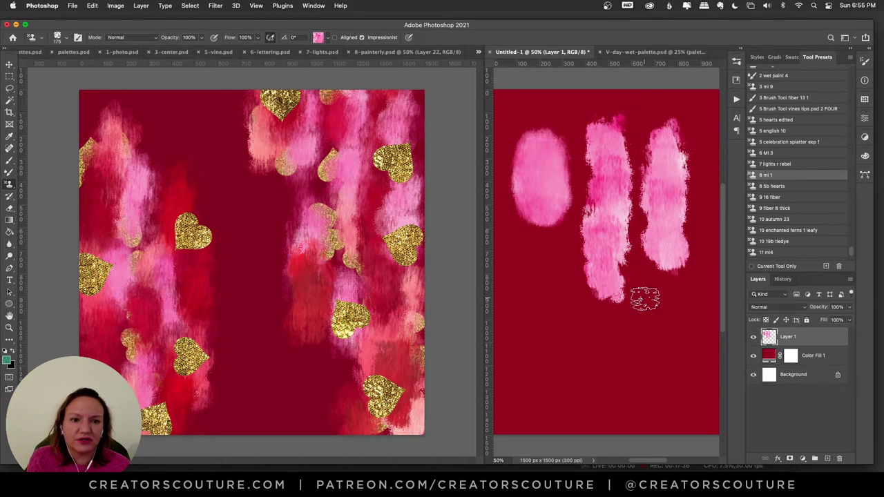
drag(537, 250, 545, 357)
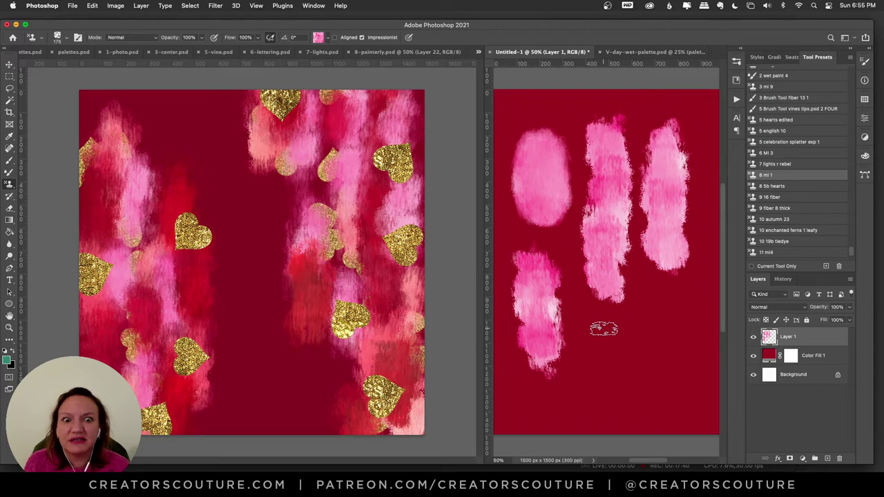
key(super+a)
key(BackSpace)
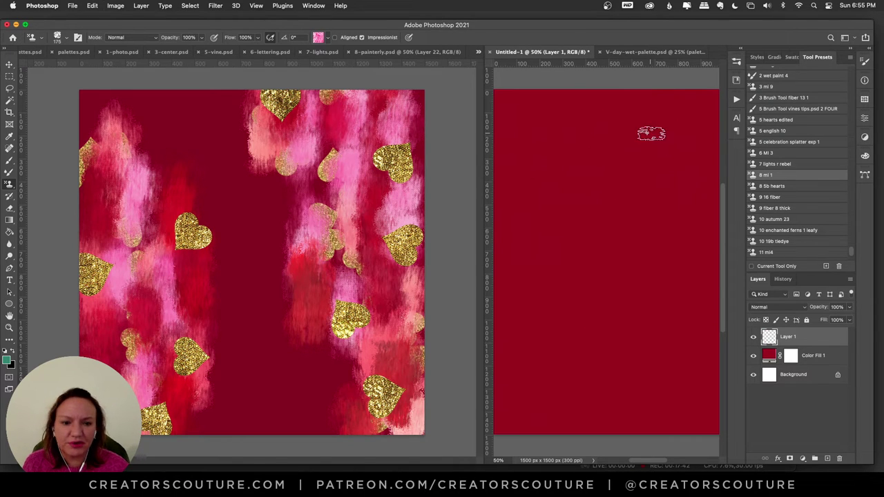
Step: Paint overlapping vertical pink strokes on Layer 1 in the upper middle of the red canvas
drag(600, 145, 609, 221)
drag(628, 130, 602, 263)
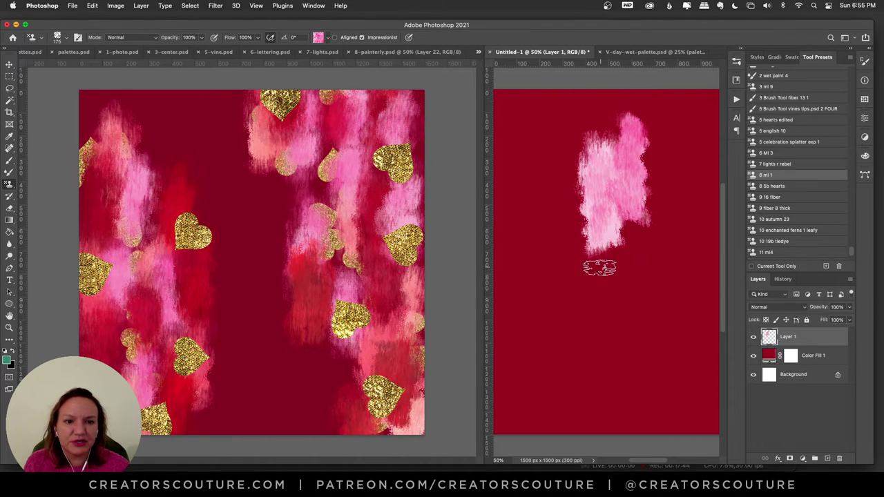
drag(609, 199, 594, 278)
drag(584, 192, 579, 278)
Step: Switch to a red pattern from the valentines group and paint vertical strokes over and beside the pink ones
click(318, 37)
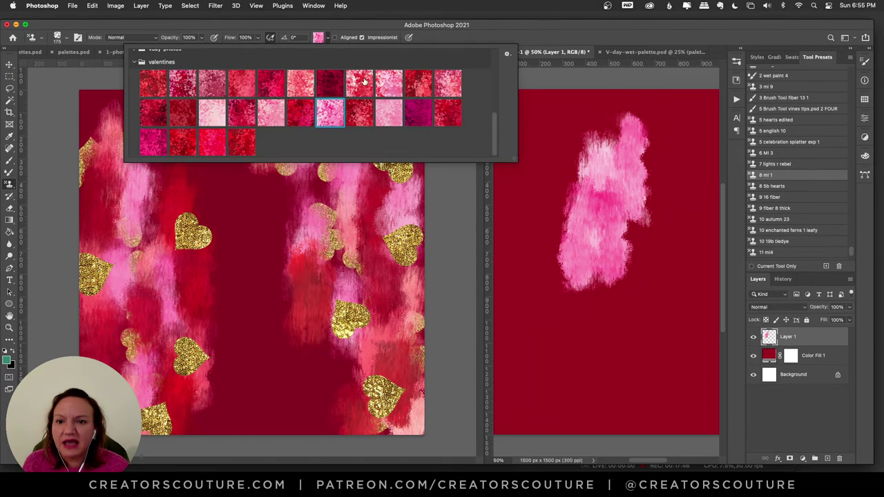
click(301, 112)
mouse_move(652, 158)
mouse_down()
mouse_move(636, 263)
mouse_move(628, 192)
mouse_move(597, 196)
mouse_up()
drag(577, 152, 591, 278)
drag(643, 235, 645, 320)
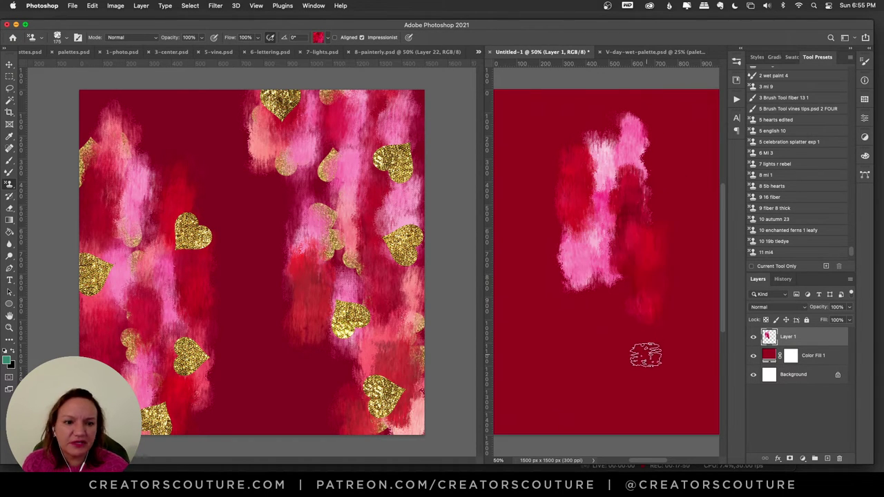
Step: Switch to the purple valentines pattern and paint a vertical stroke on each side of the pink strokes
click(328, 40)
click(418, 114)
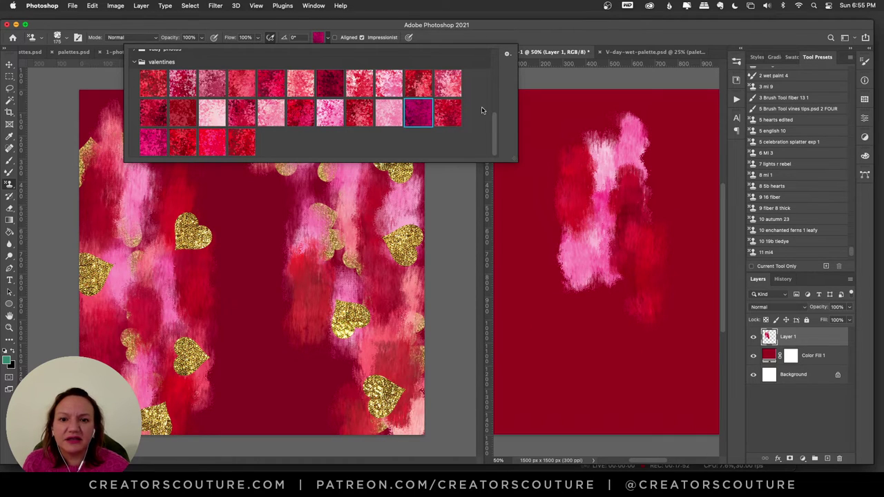
drag(656, 149, 662, 200)
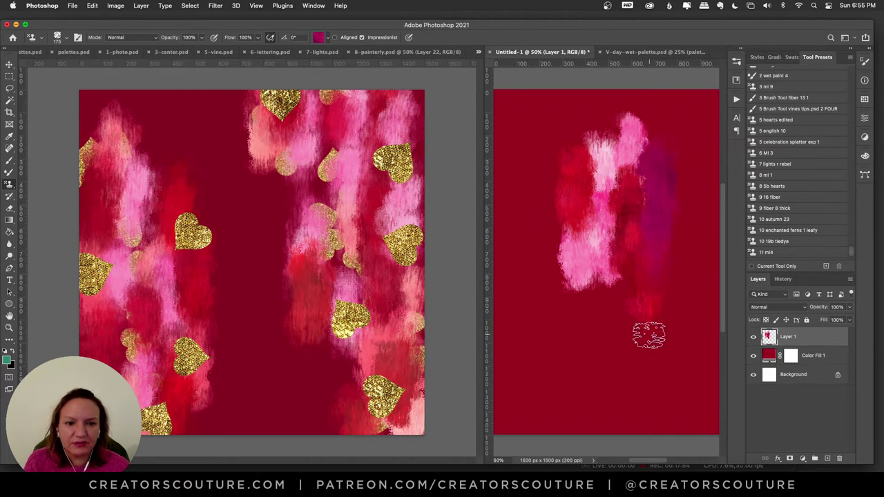
drag(569, 103, 570, 188)
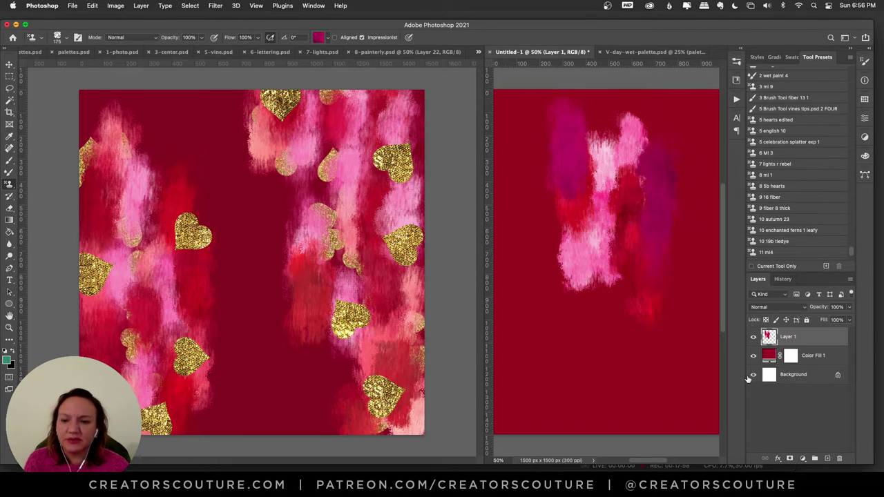
Step: Add a single new layer directly above Color Fill 1, beneath the painted strokes
click(815, 360)
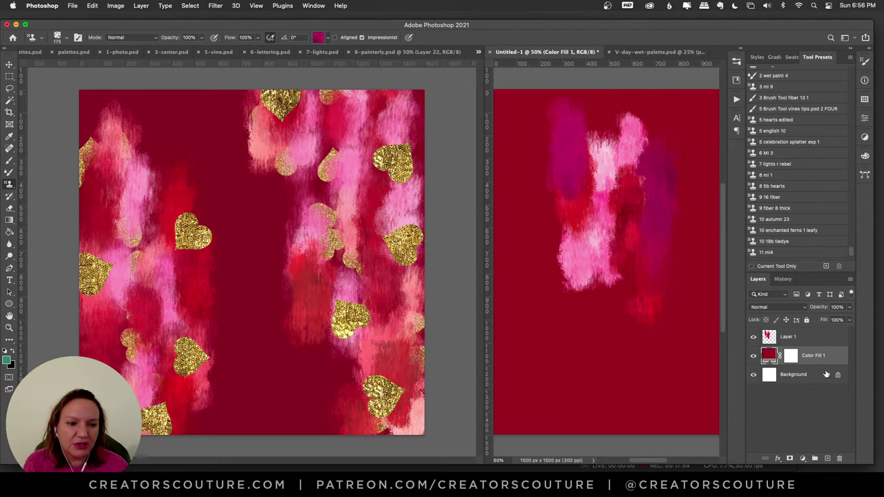
click(829, 459)
click(828, 459)
key(super+z)
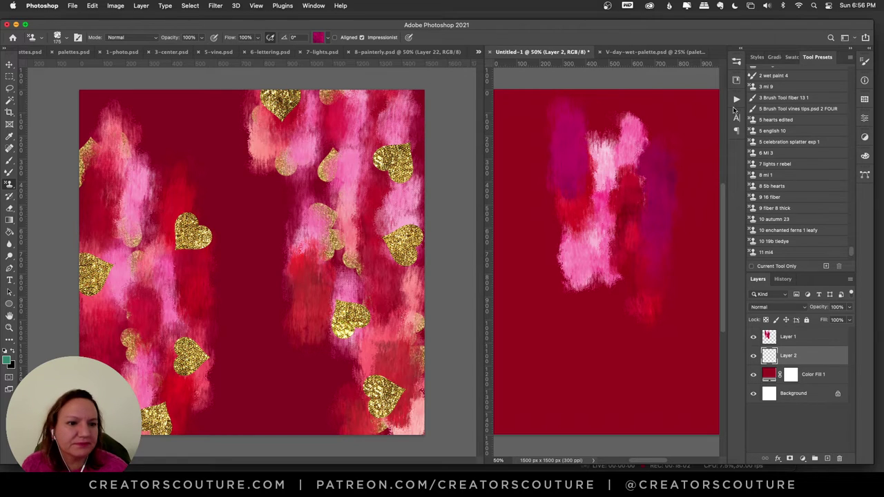
Step: Choose the 8 5b hearts preset, try stamping two hearts on Layer 2, and undo both
click(772, 186)
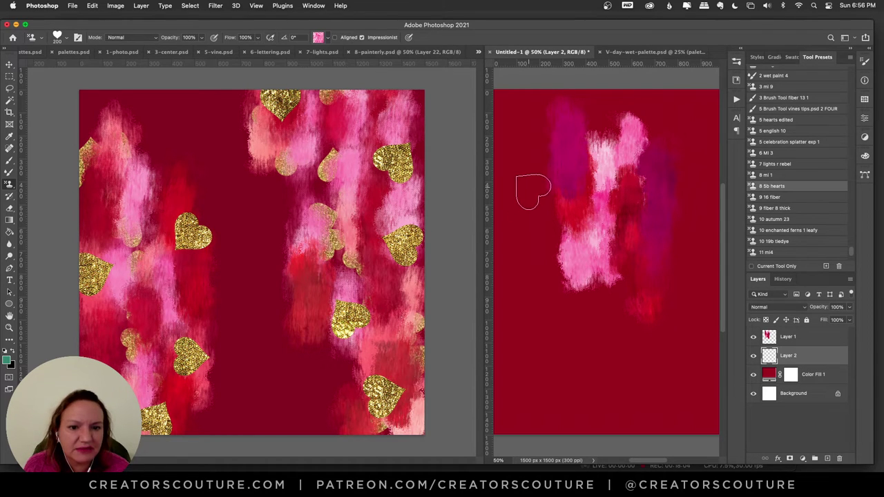
click(536, 187)
click(535, 122)
key(super+z)
key(super+z)
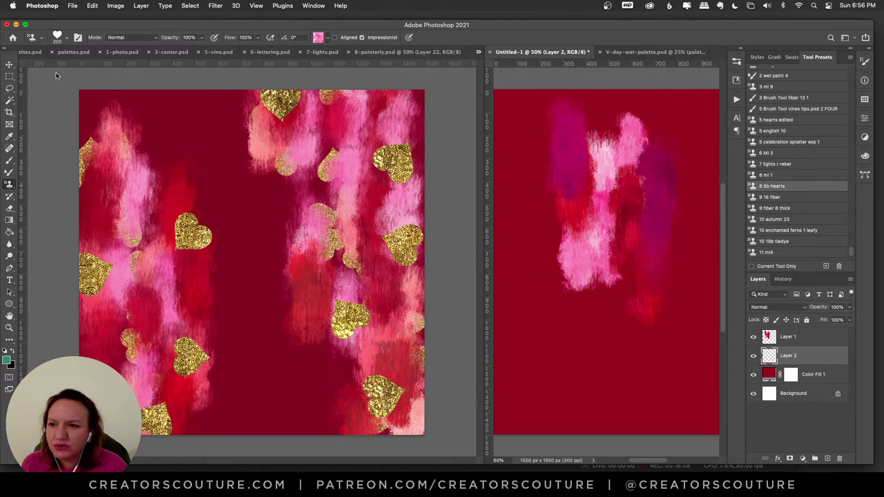
Step: In 8-painterly.psd, stamp a gold heart on Layer 22 near the upper middle and another on Layer 22 copy below it
click(276, 100)
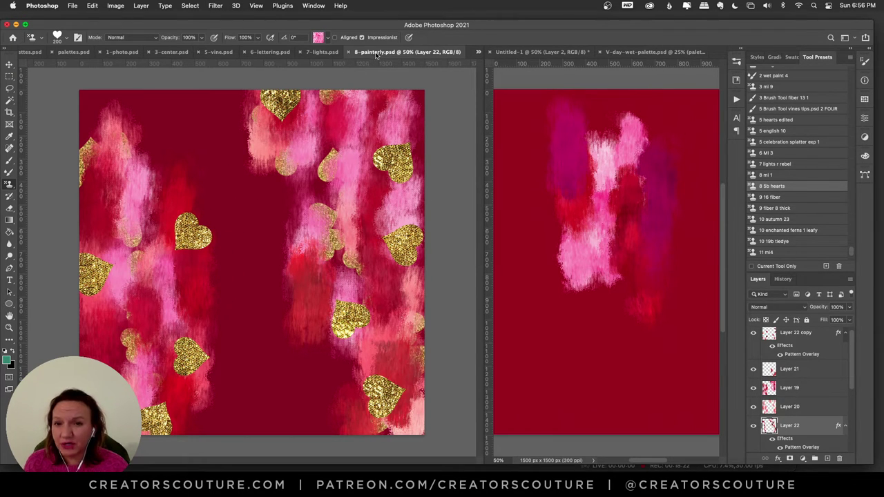
click(238, 134)
key(super+z)
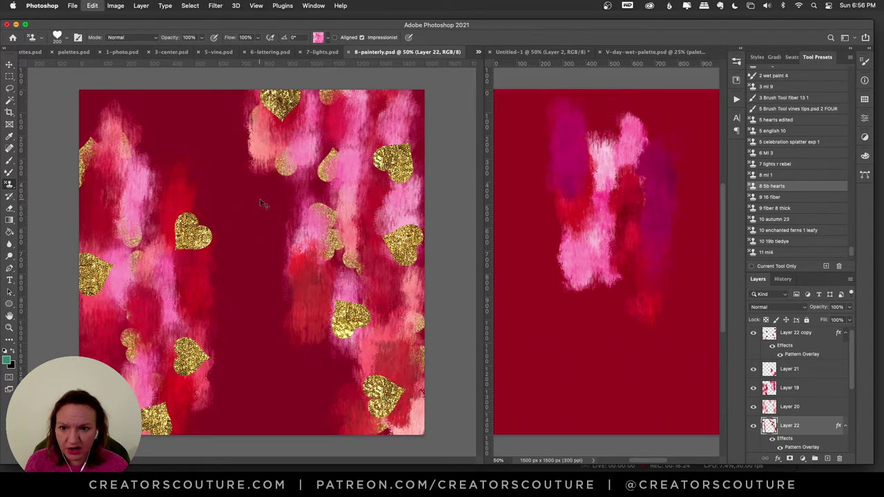
click(240, 145)
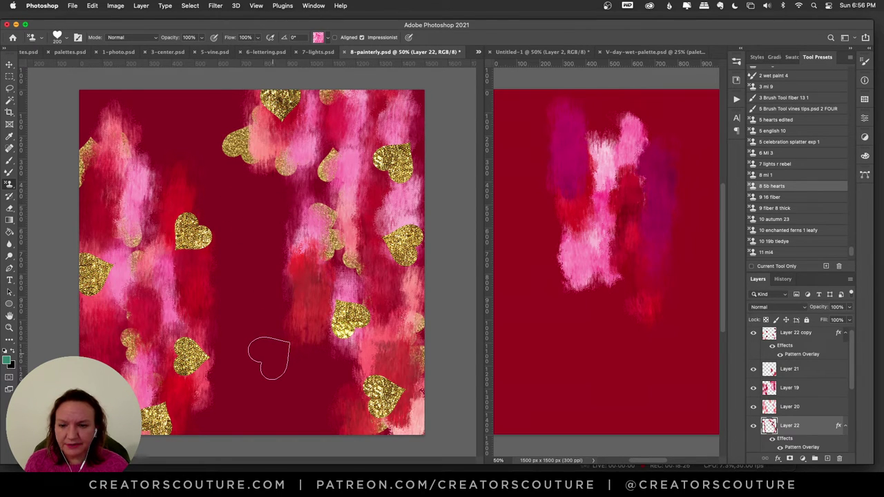
key(super+z)
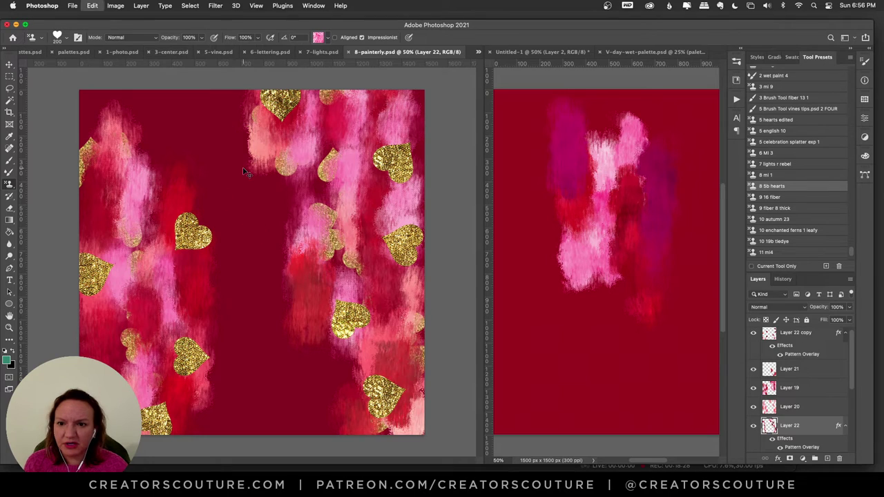
click(235, 133)
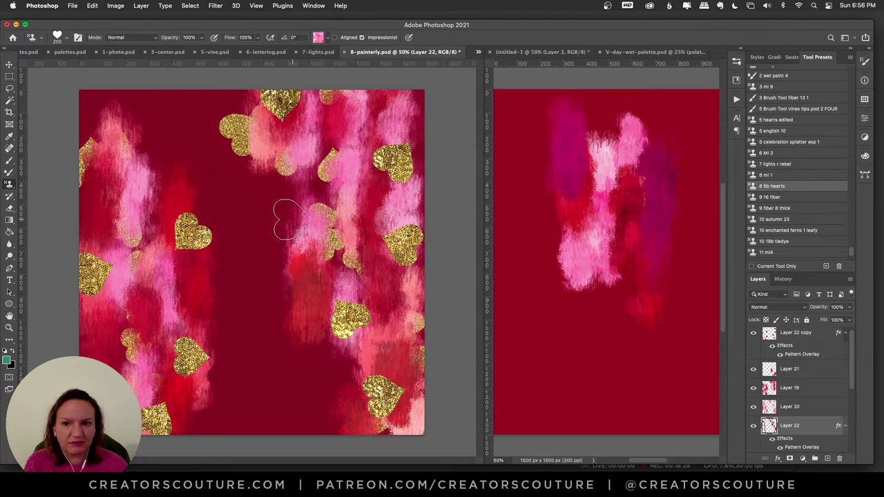
click(791, 335)
click(293, 282)
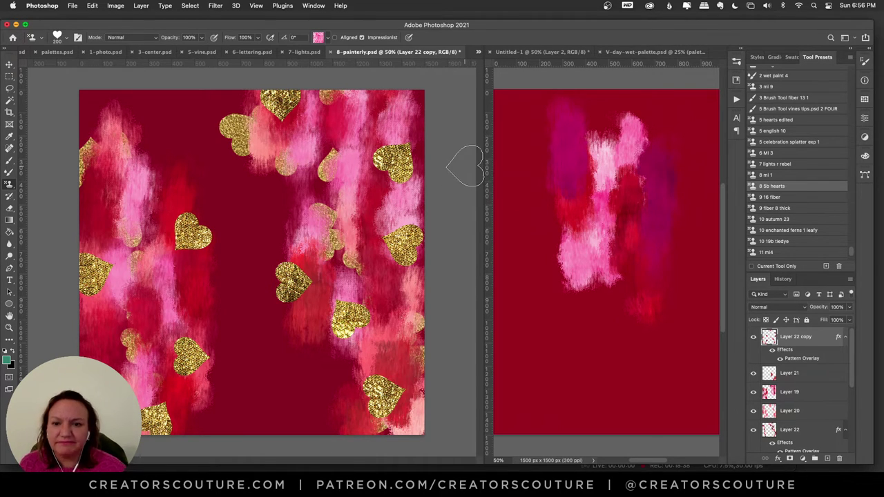
Step: Open 9-plaid.psd from the demos folder in Finder
key(super+Tab)
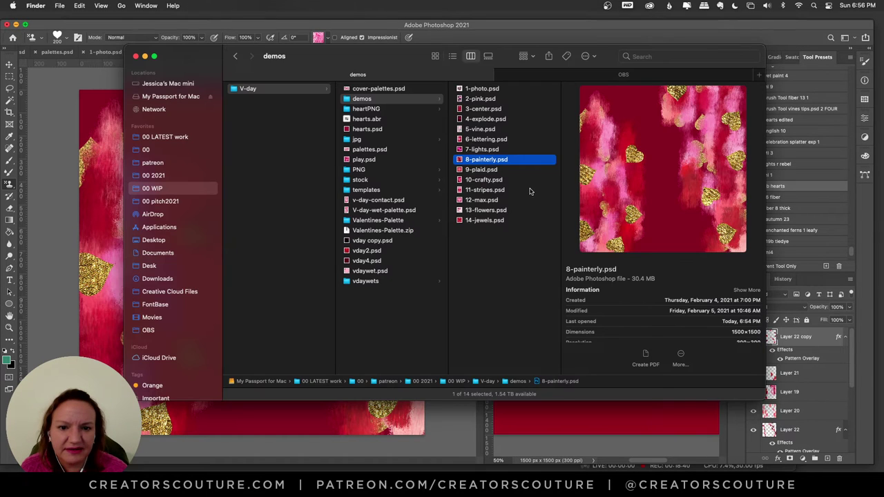
click(512, 171)
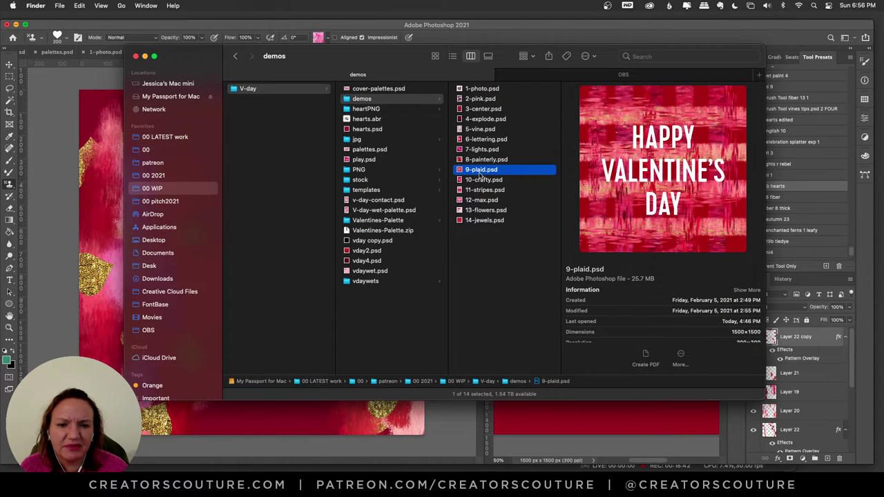
double_click(476, 173)
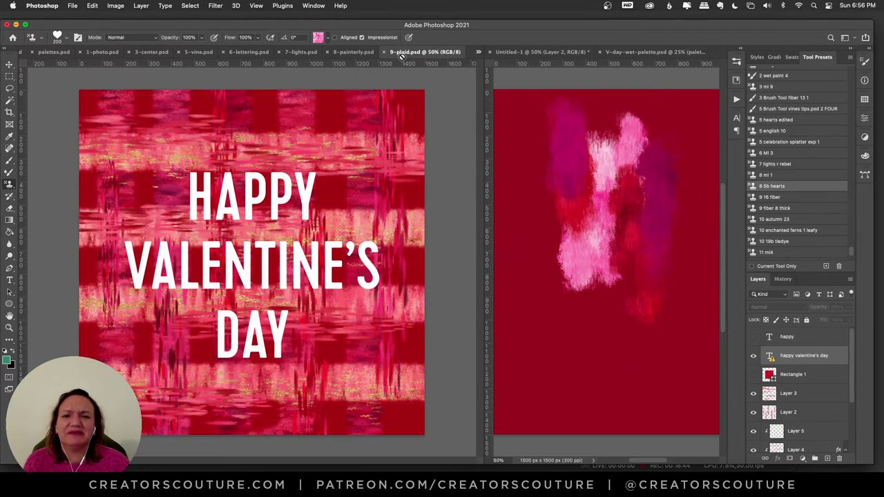
Step: Clear all the painted strokes from Layer 1 in the Untitled-1 document, leaving only the red background fill
click(655, 289)
key(super+a)
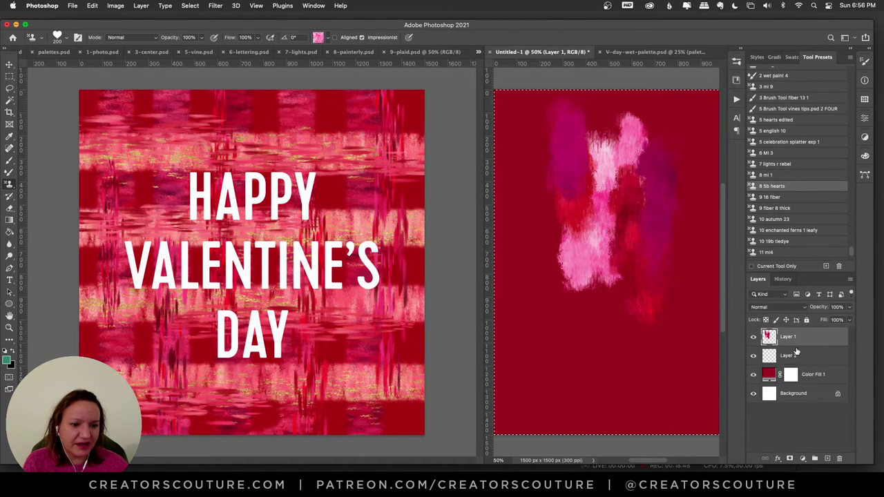
key(super+x)
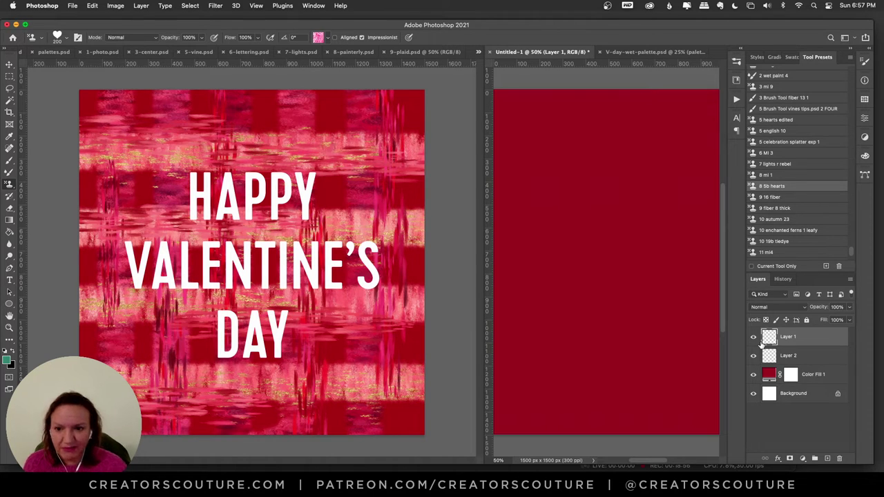
Step: Switch to the Move tool and add a new layer above the happy valentine's day text in 9-plaid.psd
click(9, 64)
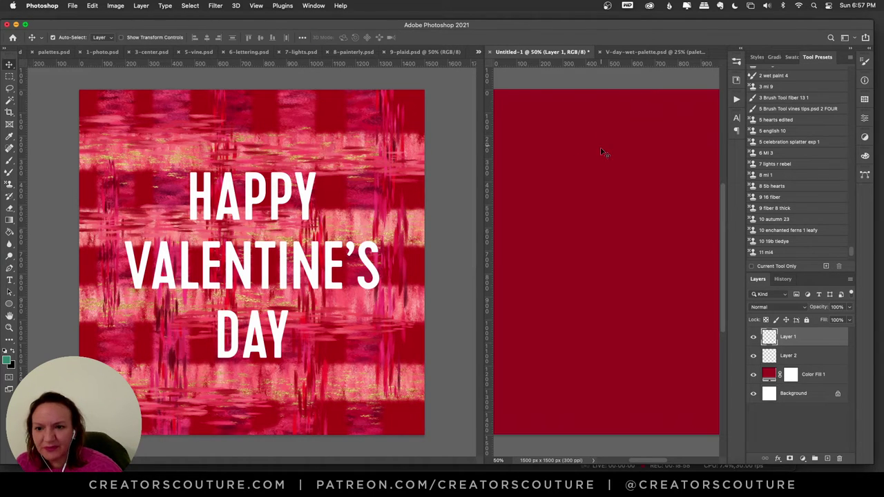
click(423, 52)
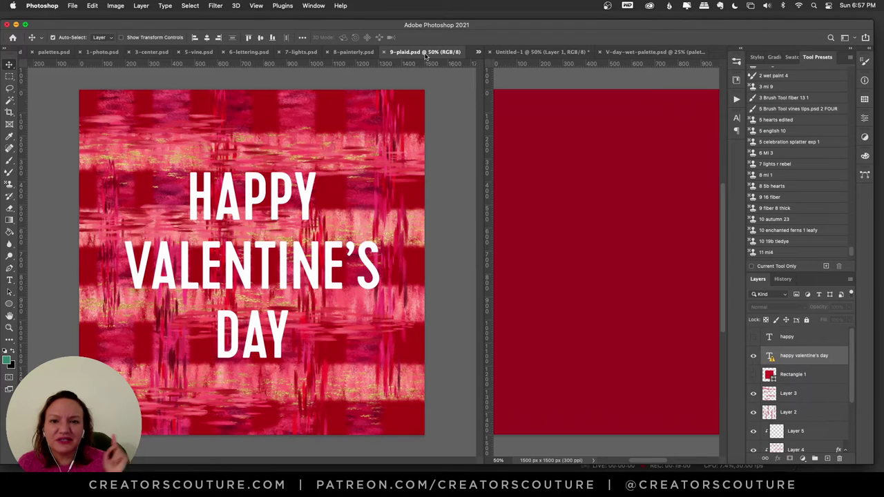
click(829, 459)
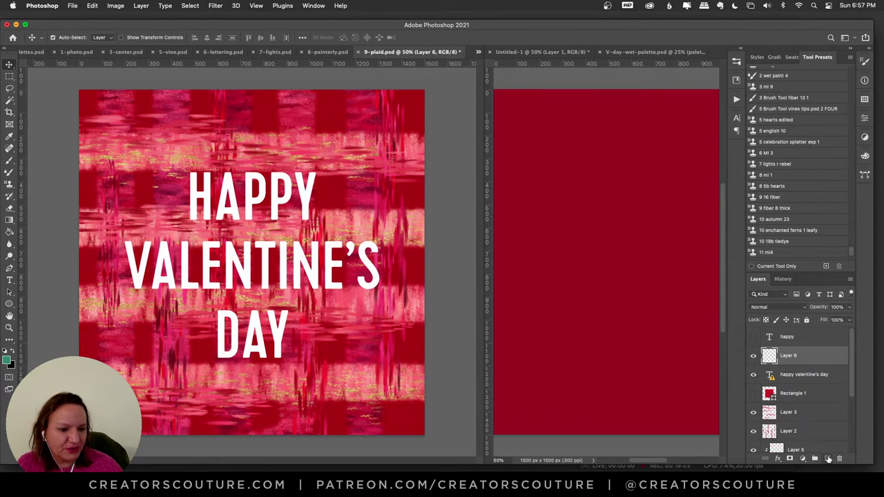
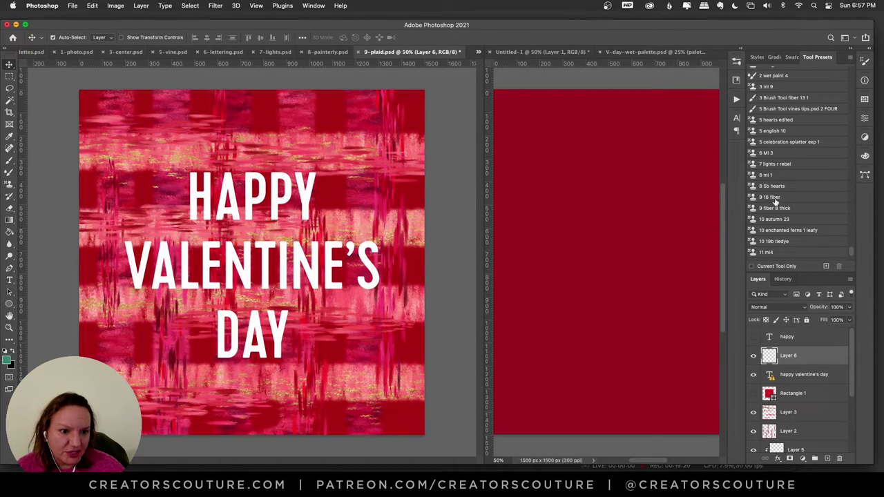
Step: With the 9 fiber 8 thick preset, paint a horizontal pink stripe across the upper part of Layer 1 in Untitled-1
click(788, 208)
click(627, 190)
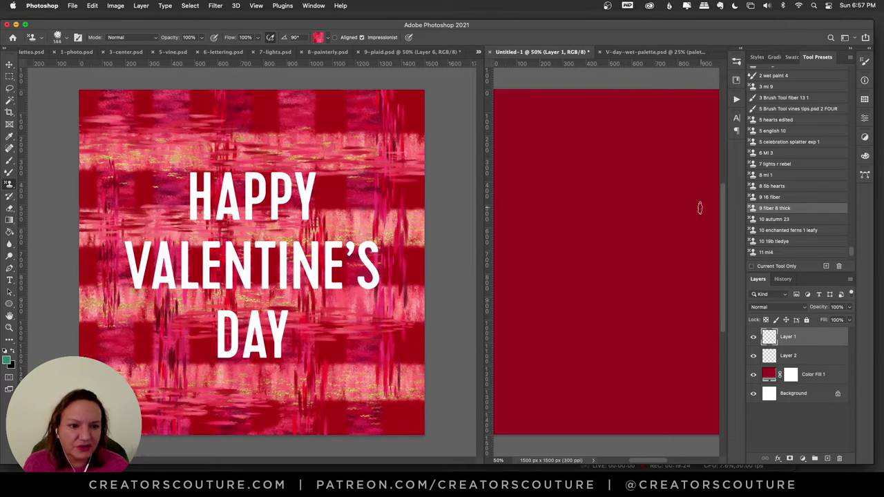
drag(700, 201, 474, 211)
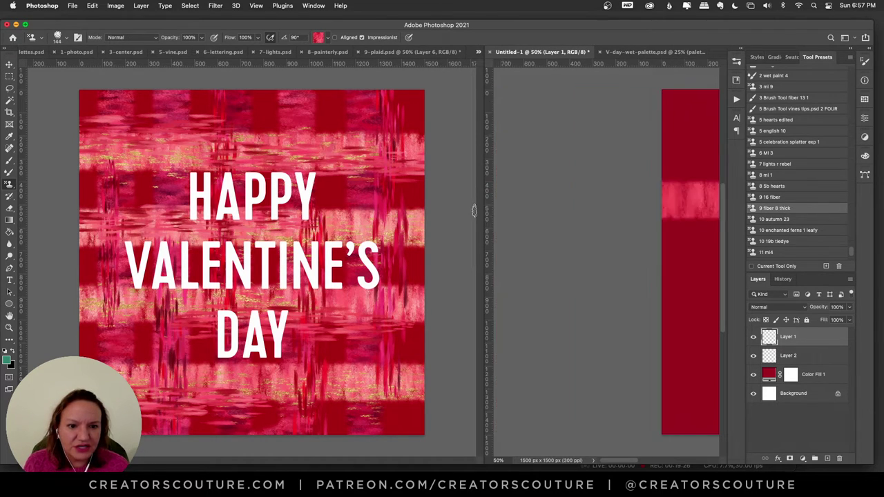
drag(612, 458, 643, 456)
Step: Using a mixed dark red pattern from the valentines group, paint a second horizontal stripe below the first and two vertical stripes crossing both
click(318, 38)
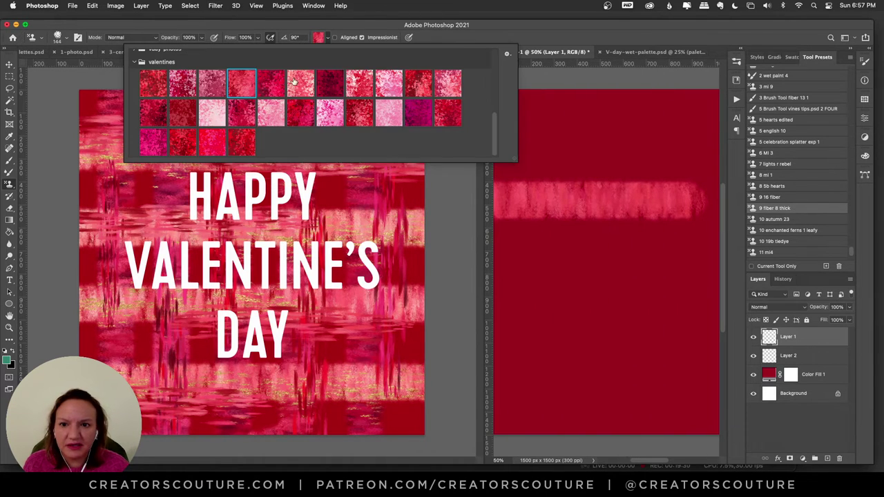
click(419, 84)
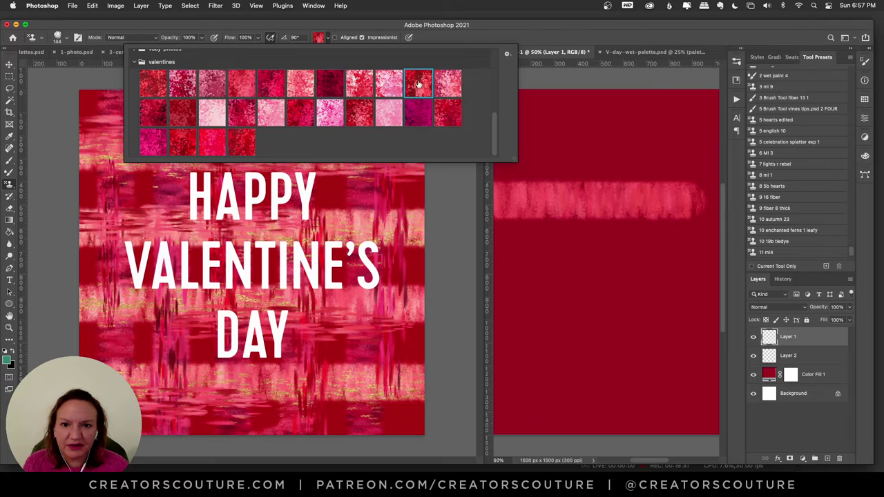
click(706, 270)
drag(705, 280, 493, 288)
drag(667, 458, 648, 460)
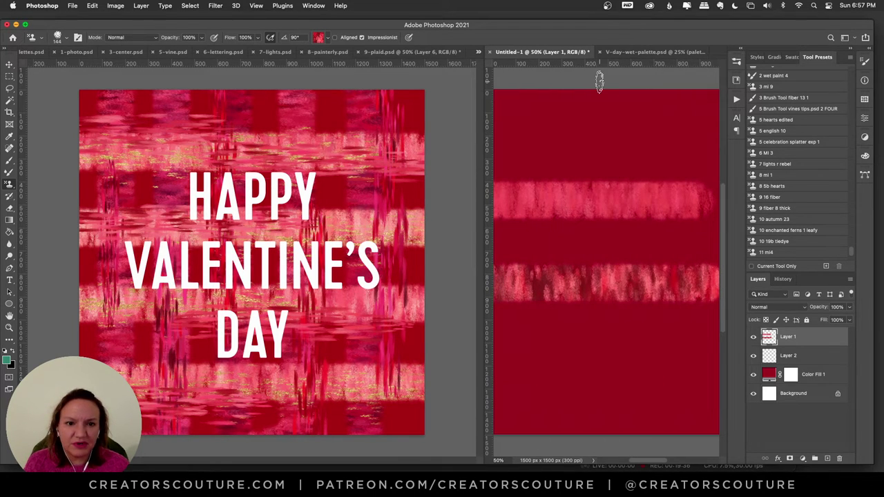
drag(600, 83, 615, 378)
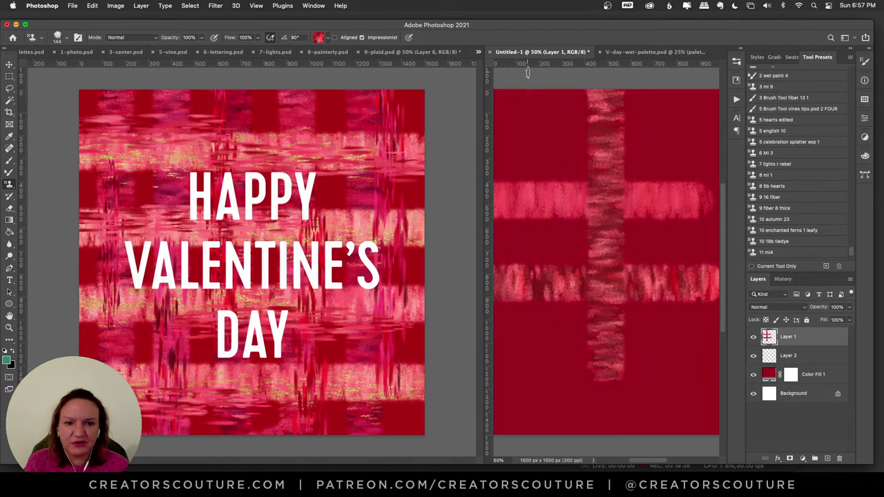
mouse_move(527, 71)
mouse_down()
mouse_move(532, 274)
mouse_move(546, 389)
mouse_up()
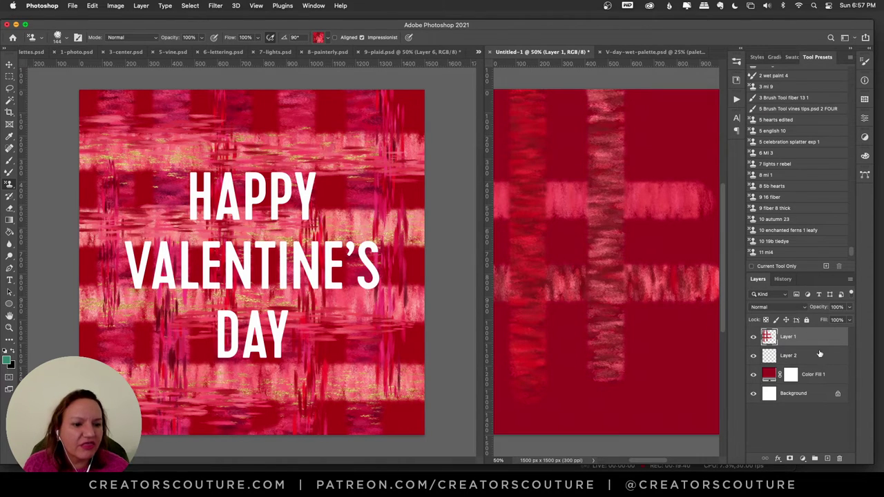
Step: Add a new layer above Layer 1 and paint a third vertical stripe in pink with the 9 fiber 8 thick preset, redoing it once
click(830, 459)
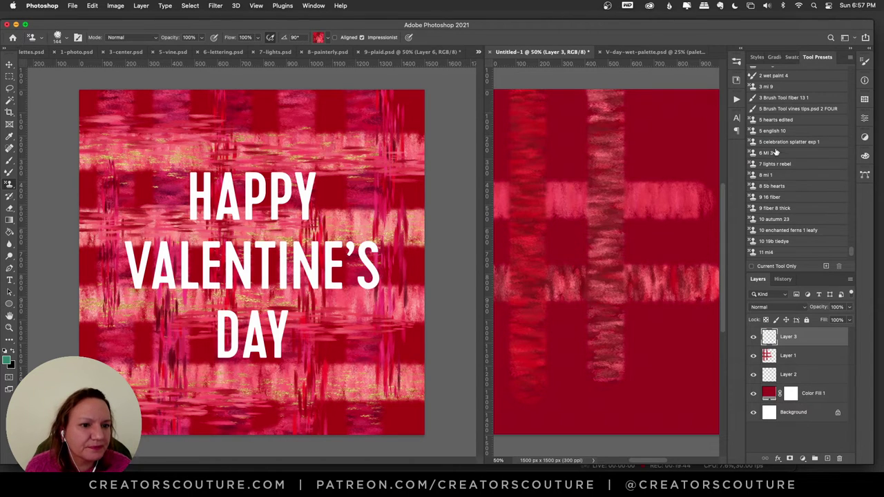
click(795, 209)
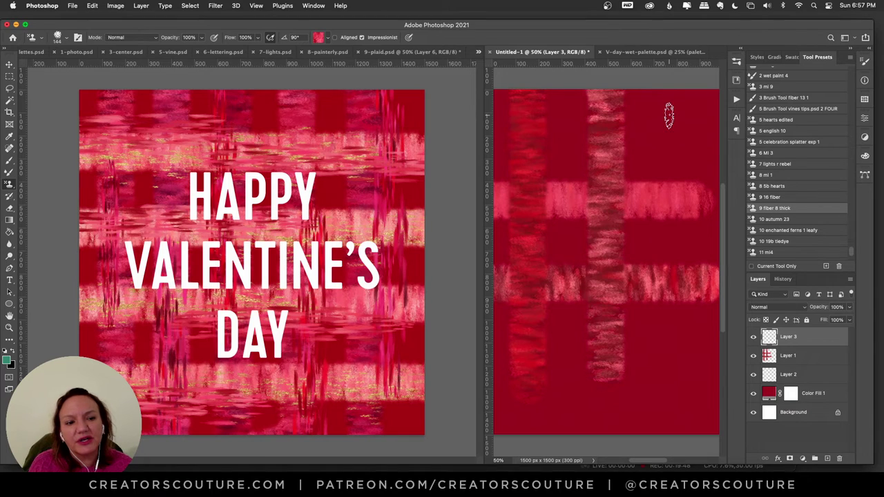
mouse_move(666, 81)
mouse_down()
mouse_move(671, 75)
mouse_move(677, 359)
mouse_up()
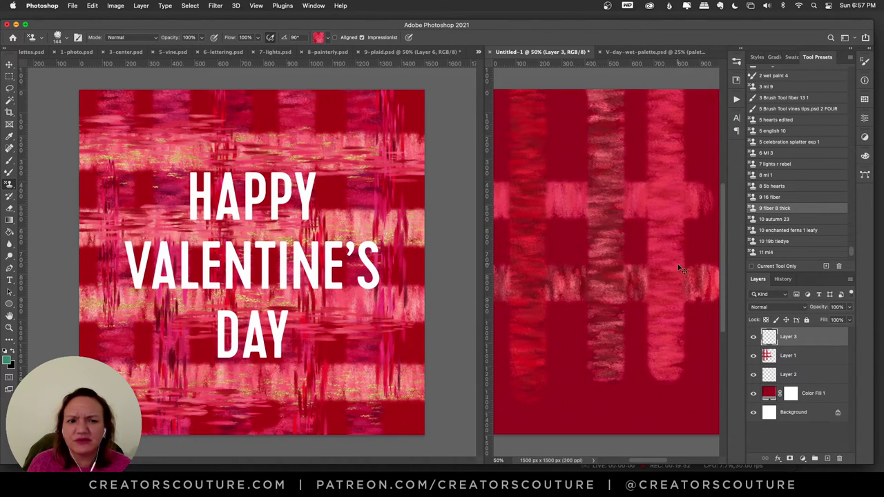
key(super+z)
mouse_move(679, 76)
mouse_down()
mouse_move(666, 276)
mouse_move(686, 392)
mouse_up()
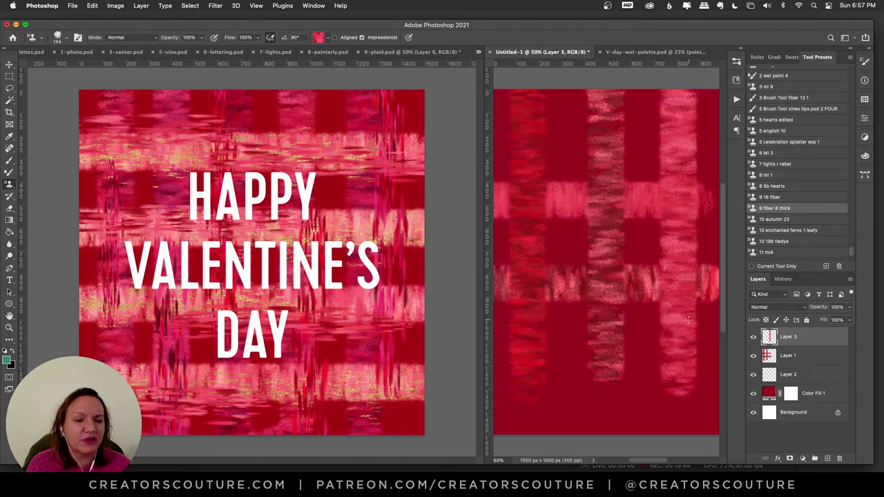
Step: With the 9 16 fiber preset, paint thin fiber streaks down the middle vertical stripe and across the upper horizontal stripe on Layer 3
click(773, 199)
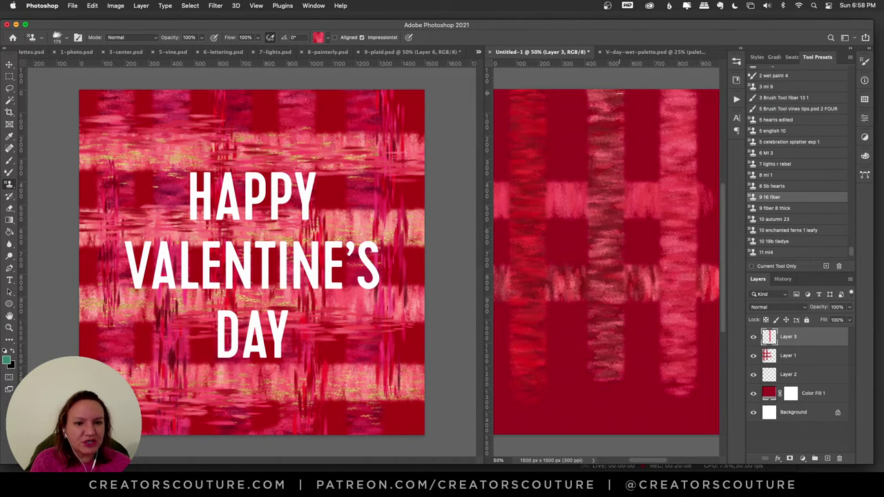
drag(620, 93, 629, 277)
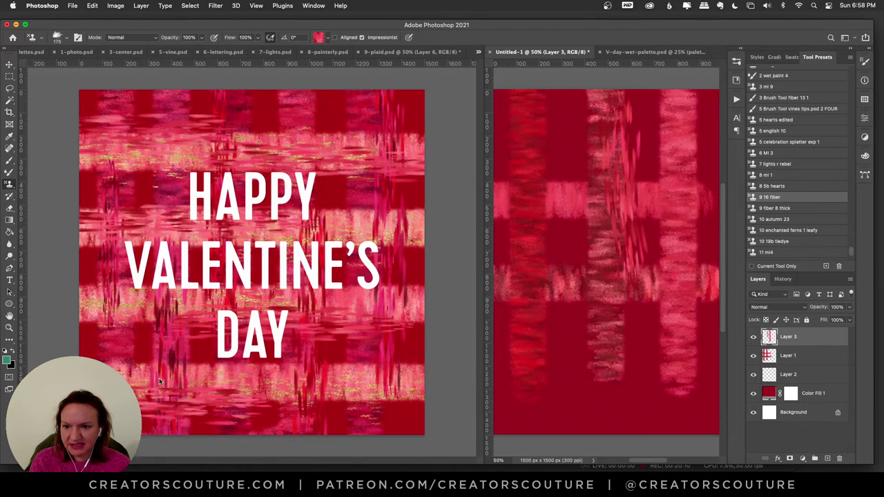
key(super+z)
drag(599, 92, 595, 271)
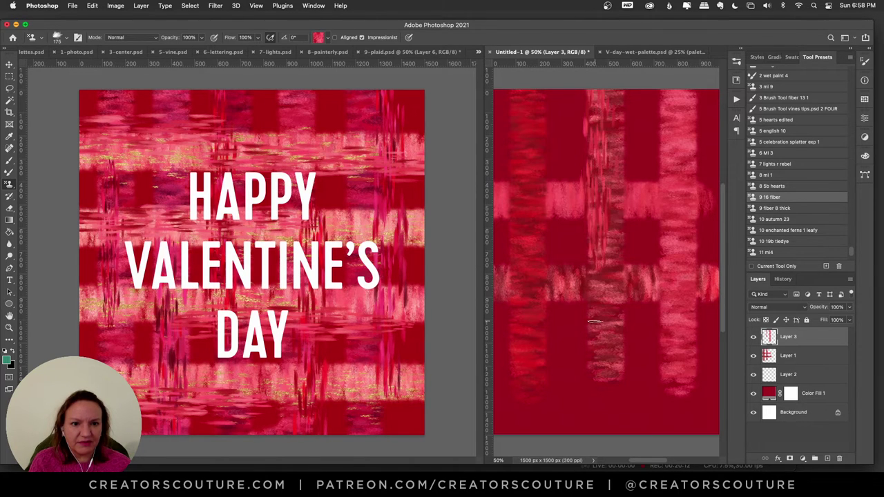
scroll(691, 221, left, 3)
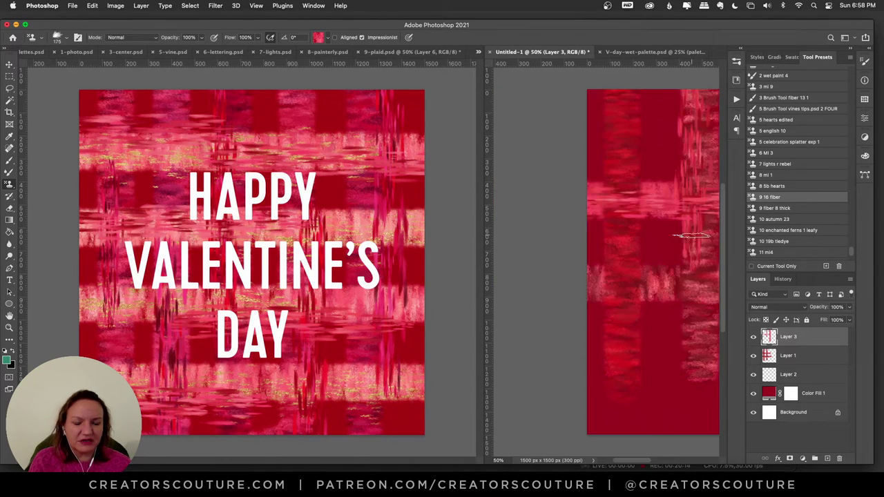
scroll(635, 463, right, 3)
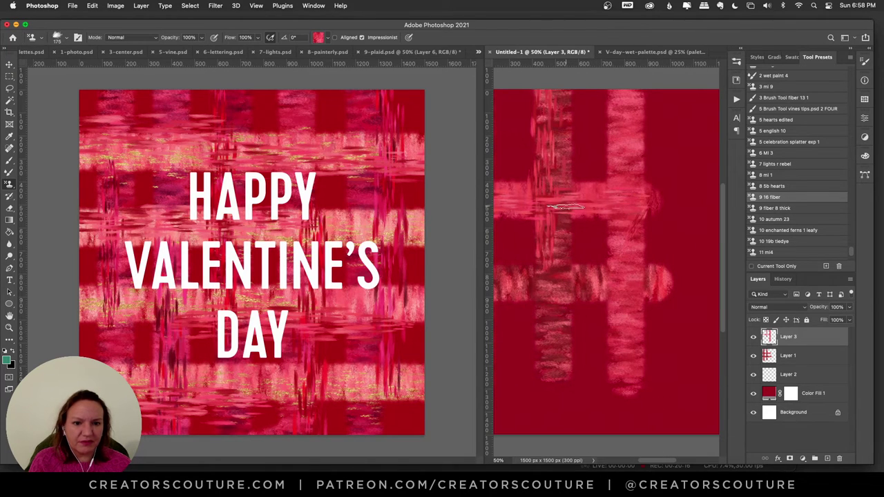
Step: Paint a horizontal stroke with the 9 16 fiber preset along the upper pink band of the plaid on Layer 3
drag(534, 191, 663, 190)
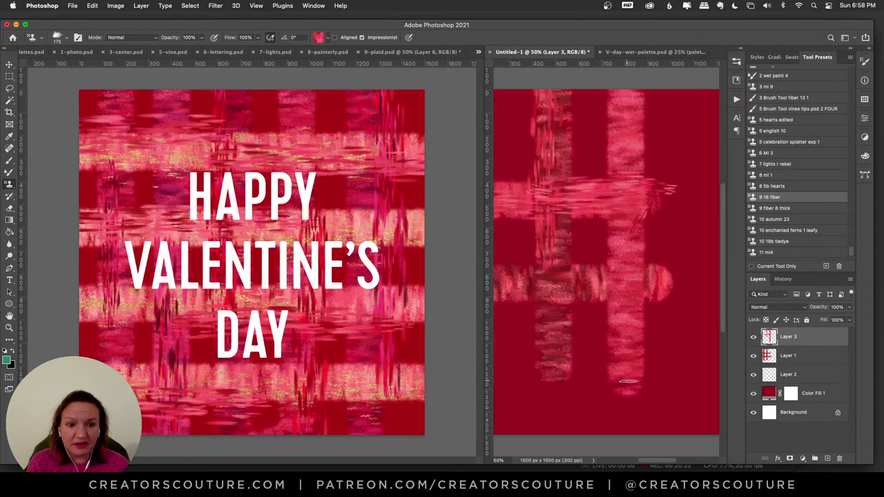
drag(653, 463, 638, 467)
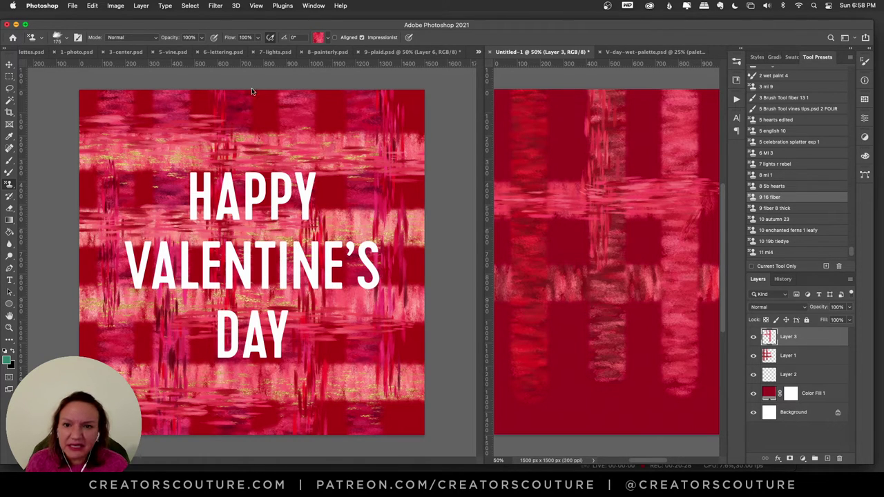
Step: Review the Pattern Overlay effect on Layer 4 in 9-plaid.psd
click(380, 52)
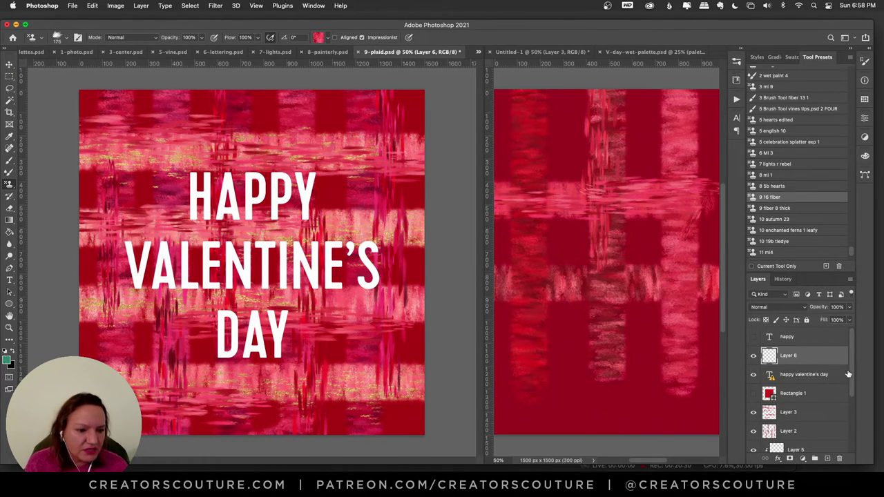
drag(855, 373, 842, 417)
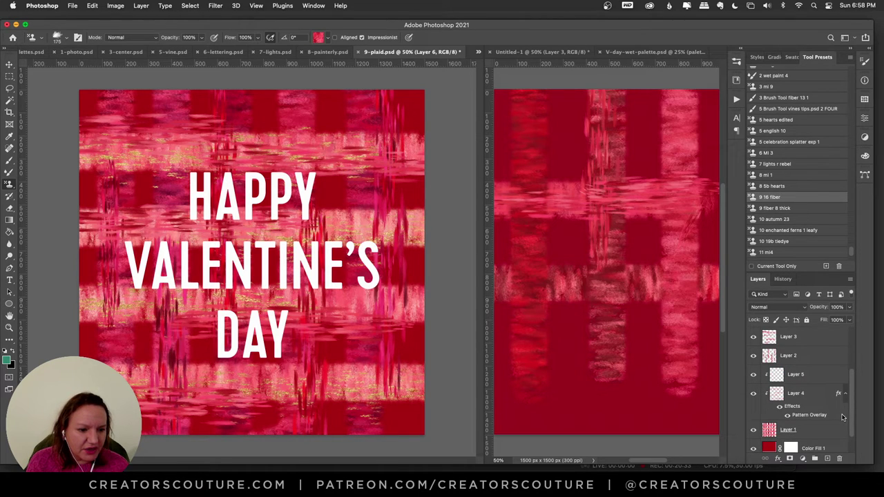
double_click(796, 406)
click(843, 99)
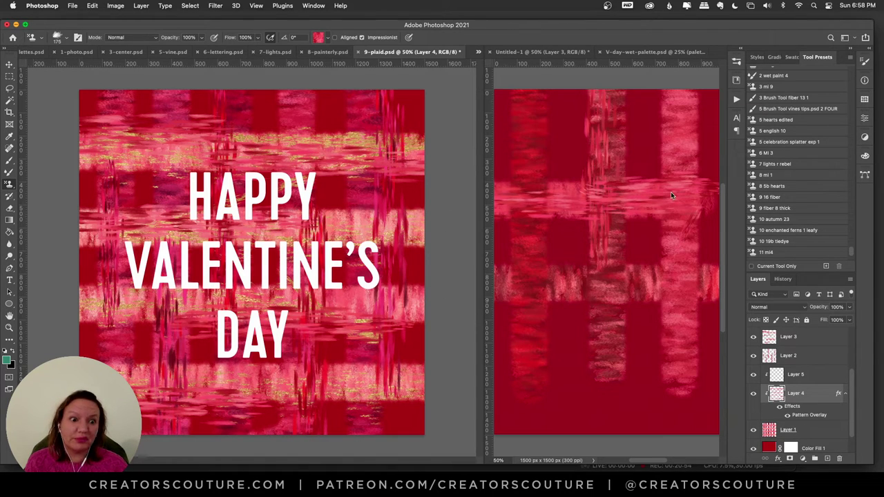
Step: Delete Layer 1, Layer 2 and Layer 3 from the Untitled-1 document, keeping Color Fill 1 and Background
key(ctrl+Tab)
shift+click(802, 358)
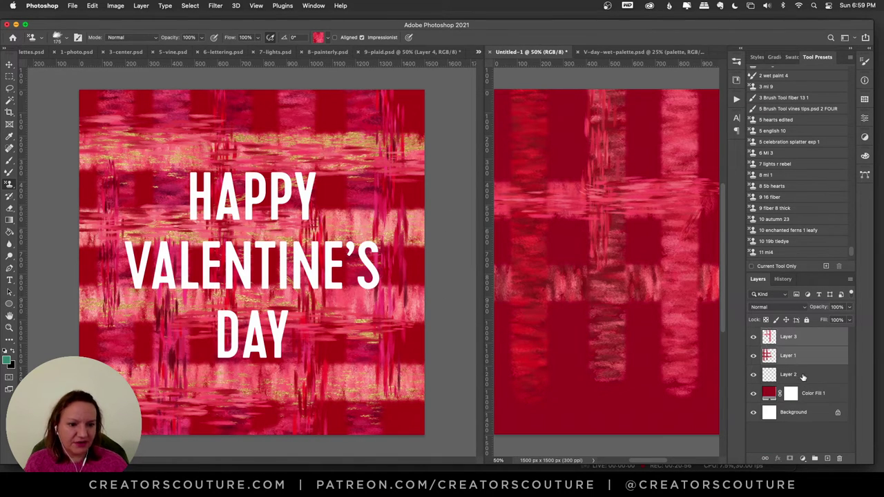
shift+click(800, 382)
key(Delete)
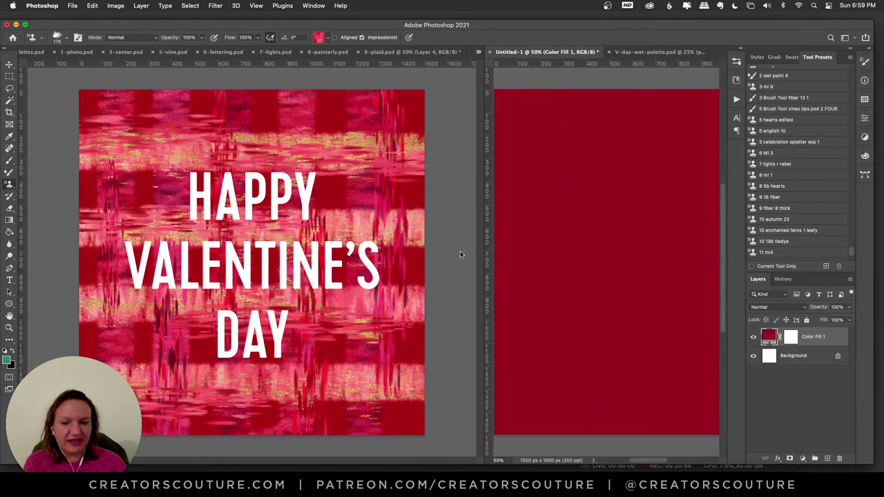
Step: Open 10-crafty.psd from the demos folder in Finder and return to Photoshop
key(super+Tab)
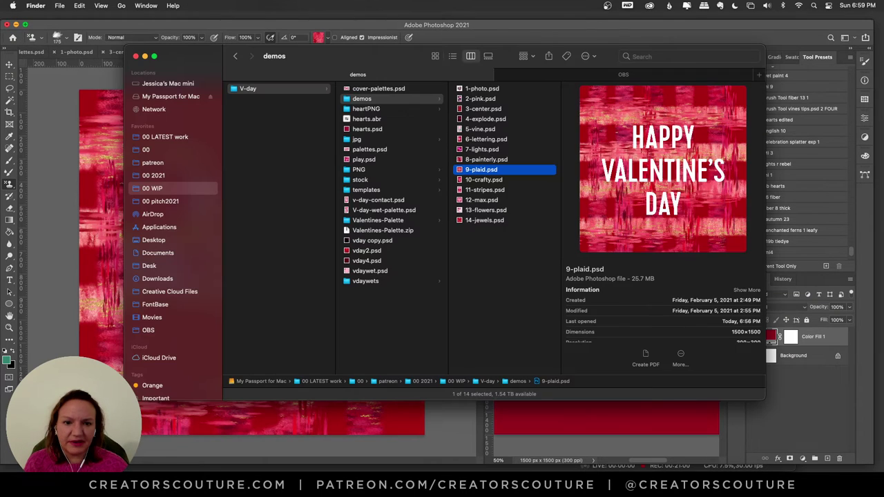
click(486, 181)
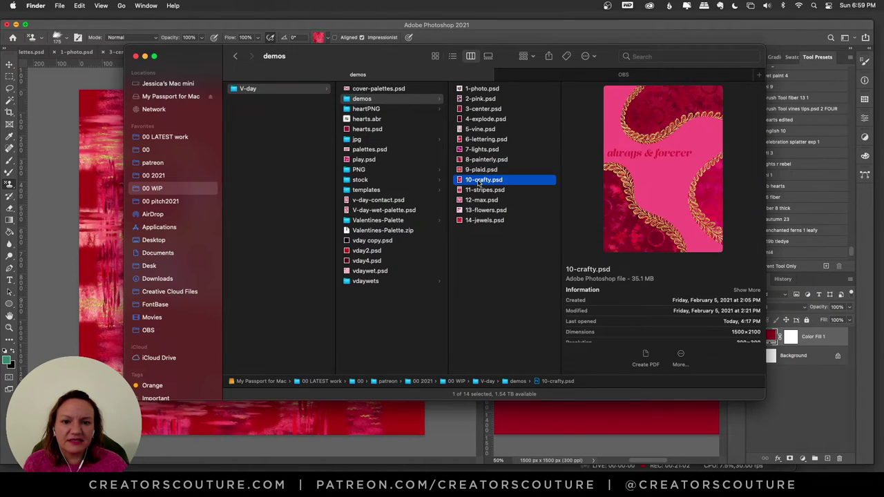
key(super+Tab)
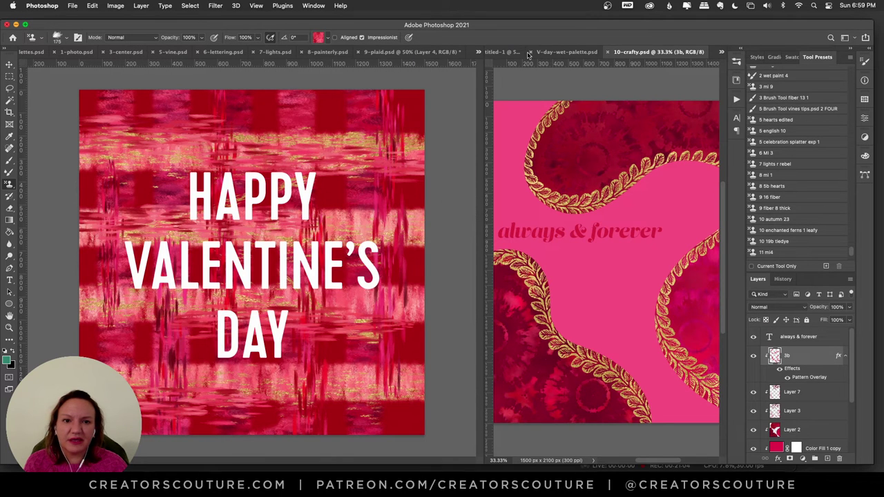
Step: Move 10-crafty.psd into the document group containing 9-plaid.psd and zoom it to 33.3% to show the whole canvas
drag(630, 52, 386, 54)
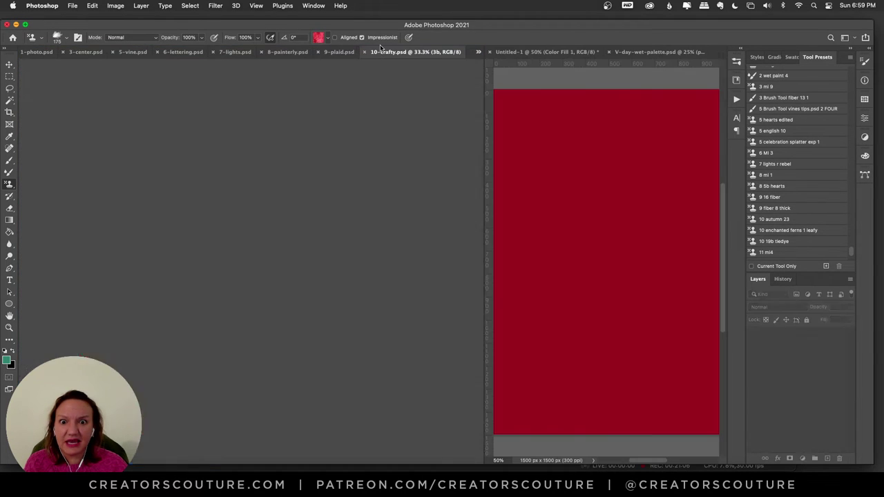
key(super+0)
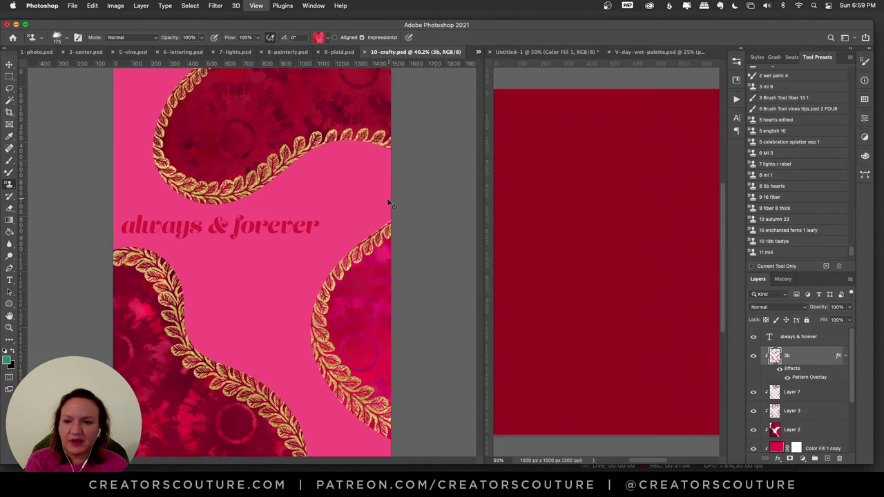
click(9, 327)
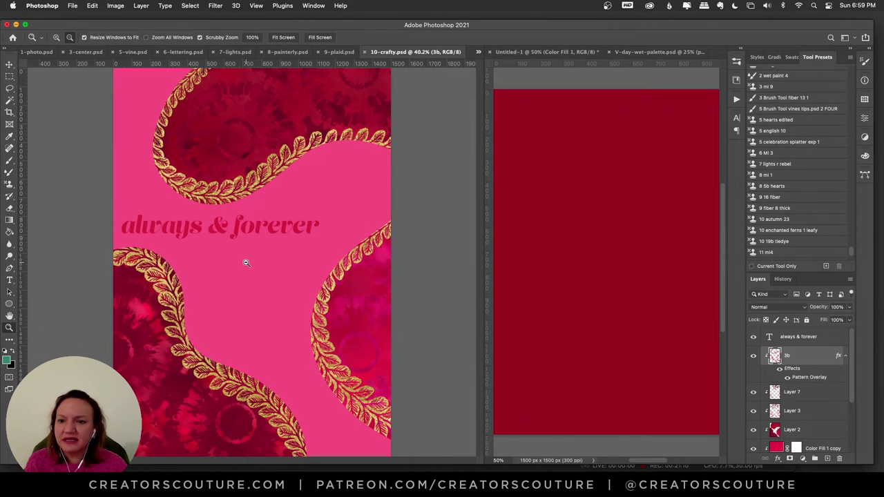
alt+click(244, 260)
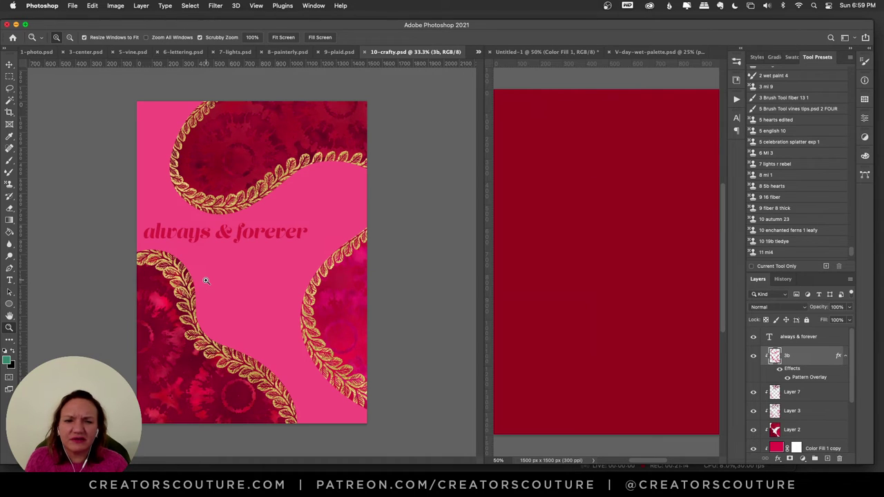
Step: Hide layers 3b, Layer 7 and Layer 3 in 10-crafty.psd and select Layer 2, leaving it visible
click(8, 64)
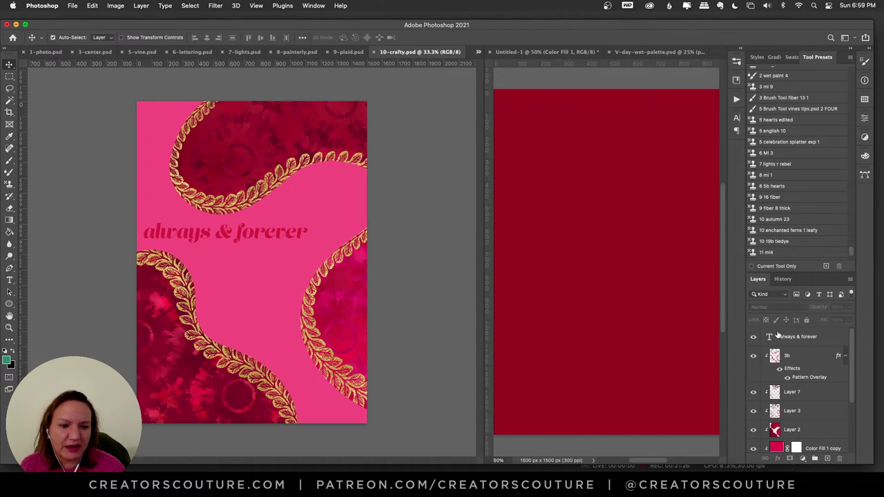
drag(754, 356, 759, 420)
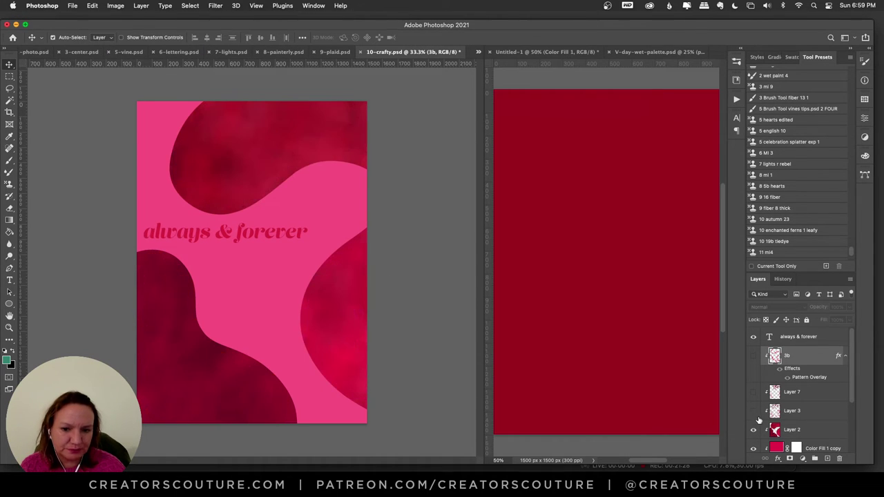
drag(852, 385, 850, 407)
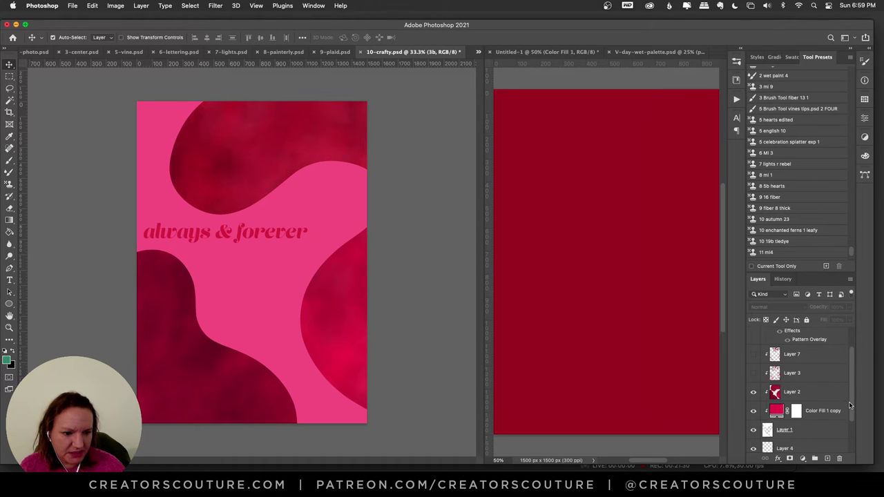
click(801, 394)
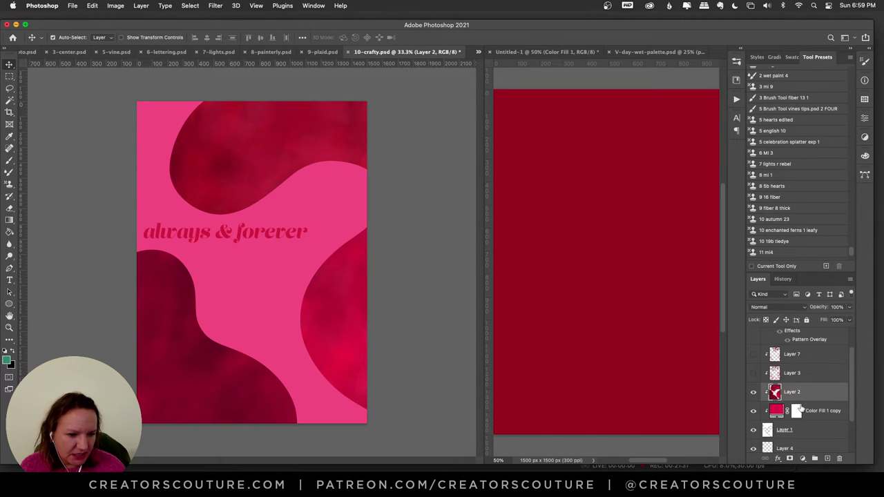
click(755, 394)
click(755, 394)
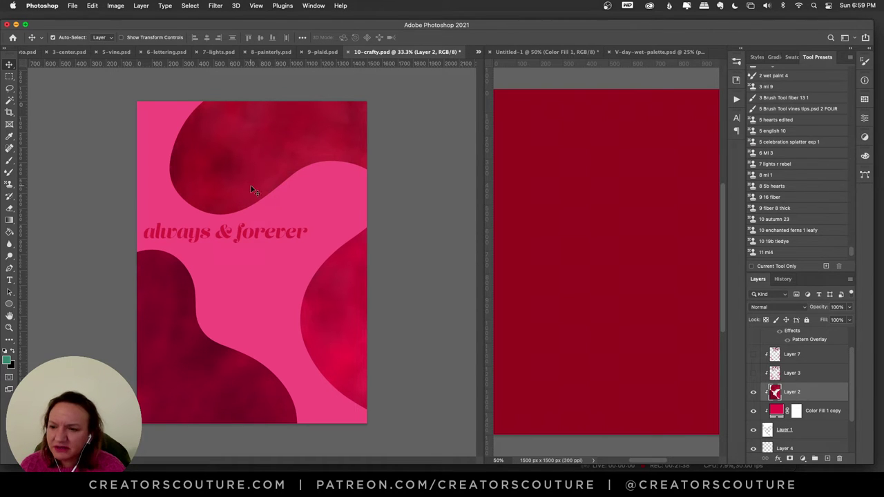
Step: Paint Layer 2's blob shapes with the 10 autumn 23 Pattern Stamp preset, using a dark maroon valentines pattern for the lower-left shape
click(10, 184)
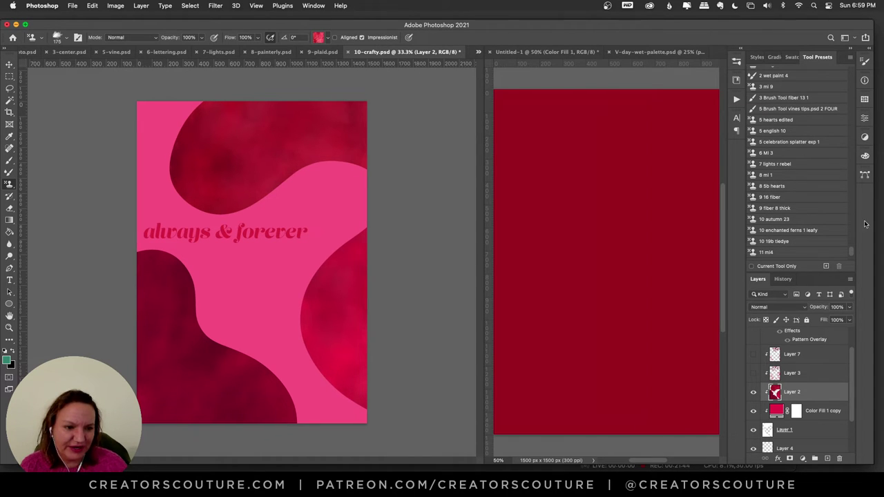
click(784, 219)
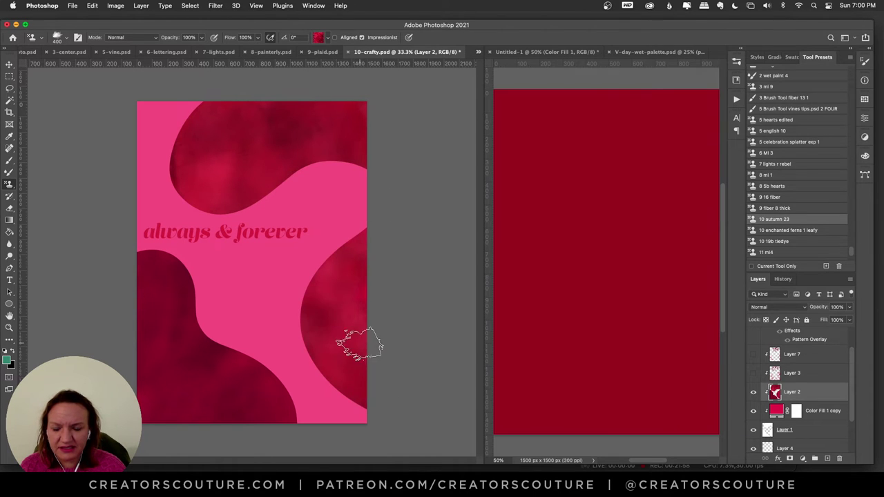
click(319, 31)
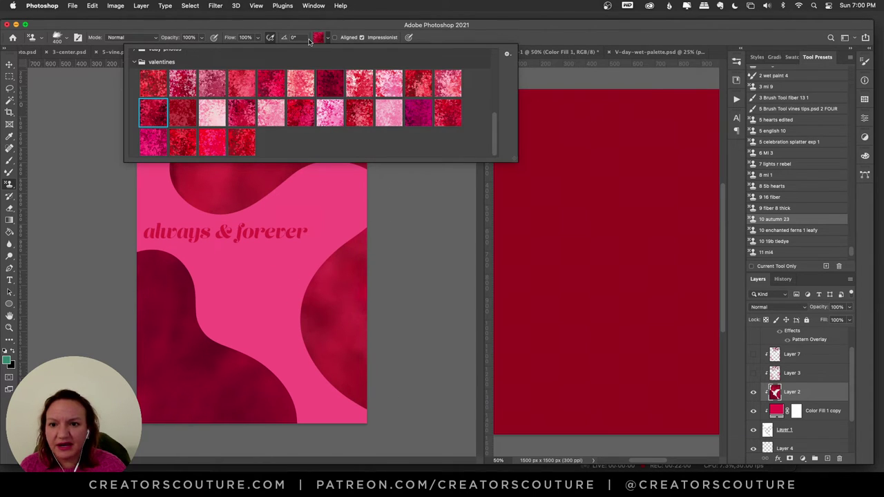
click(330, 83)
click(152, 259)
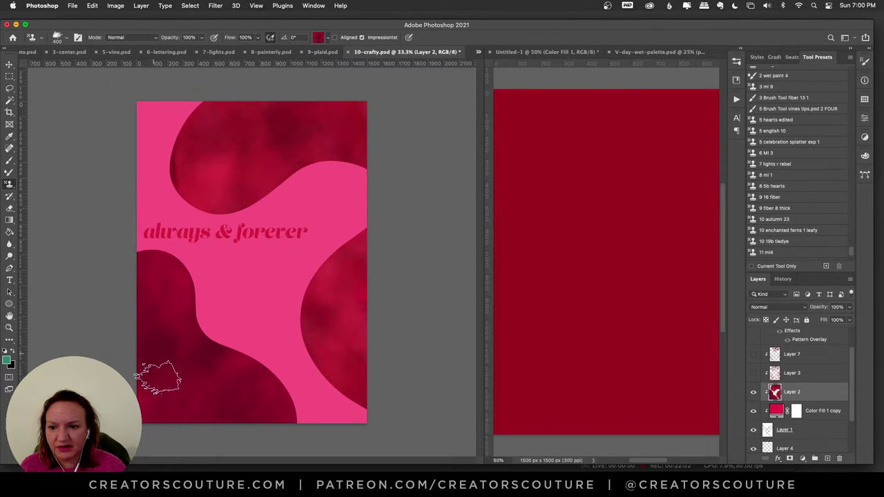
Step: Try painting the shape at the canvas's right edge with a bright red valentines pattern, and undo the painting
click(322, 39)
click(154, 83)
click(367, 256)
mouse_move(345, 304)
mouse_down()
mouse_move(347, 348)
mouse_move(333, 372)
mouse_up()
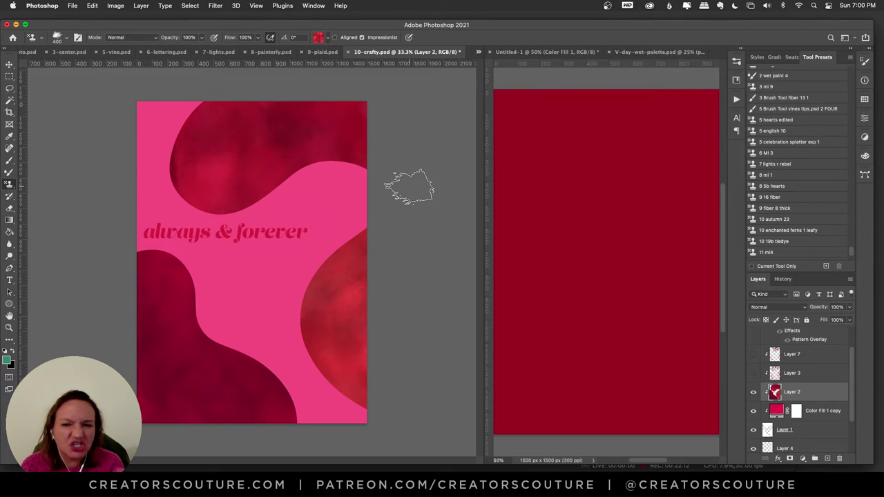
key(super+z)
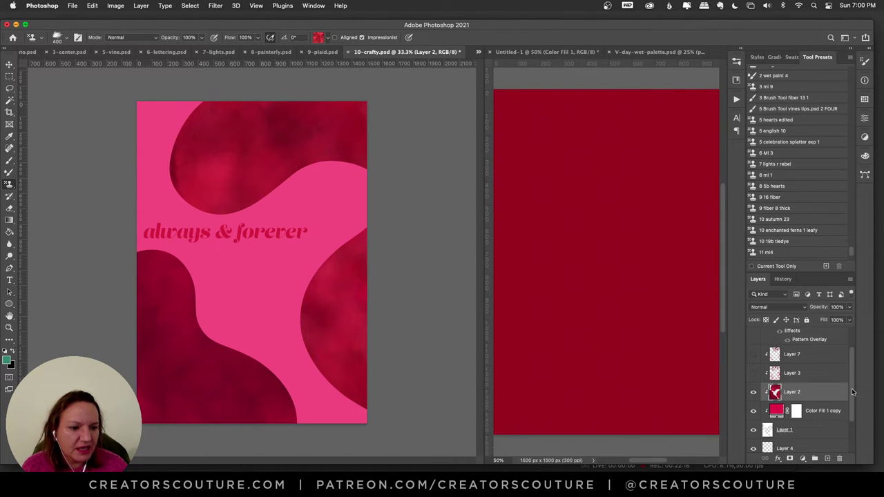
Step: Preview the tie-dye details of Layer 3 and Layer 7 over the painted shapes, and hide both layers again
scroll(852, 392, up, 2)
click(753, 412)
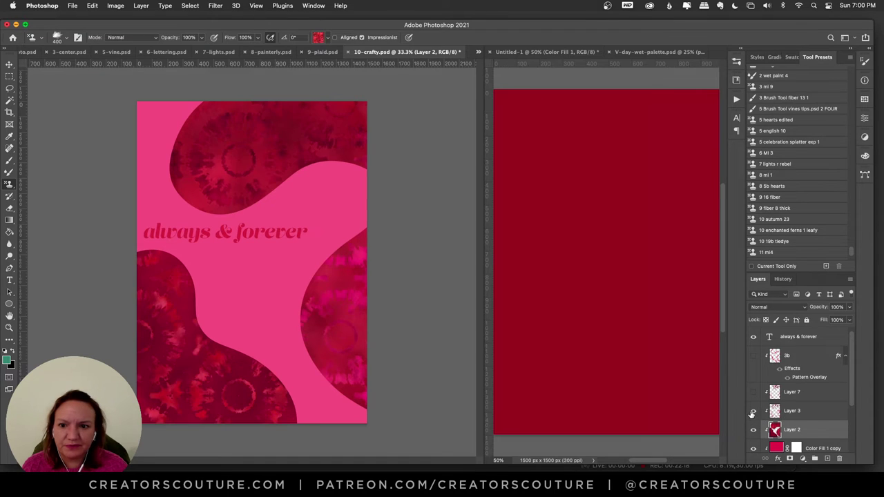
click(754, 411)
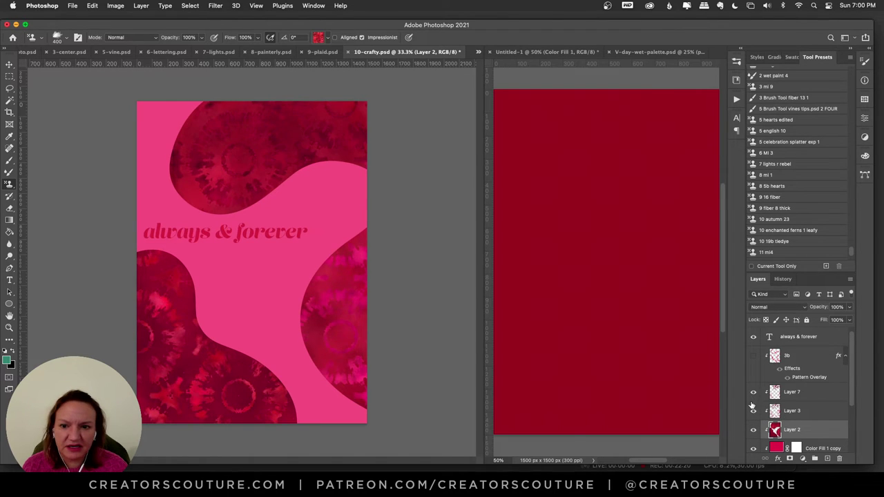
click(753, 413)
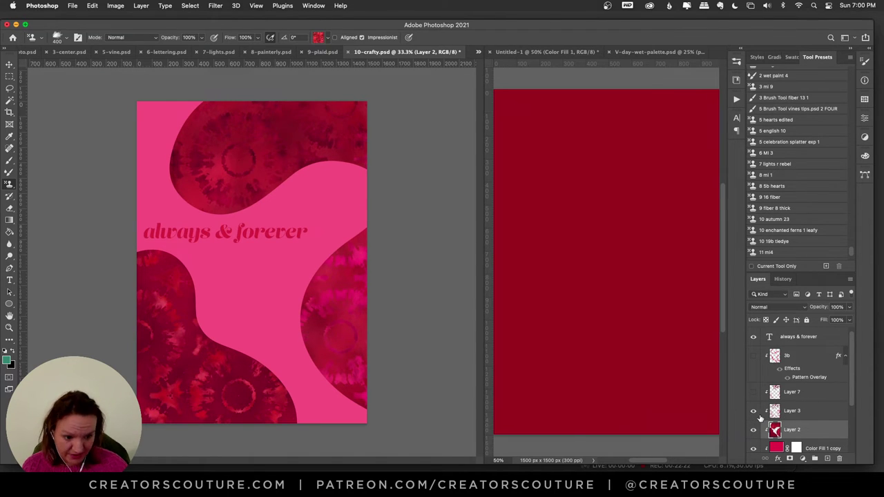
click(753, 412)
Step: Add a new layer above Layer 2 and paint the upper shape with the 10 19b tiedye preset and a coral-red valentines pattern
click(828, 459)
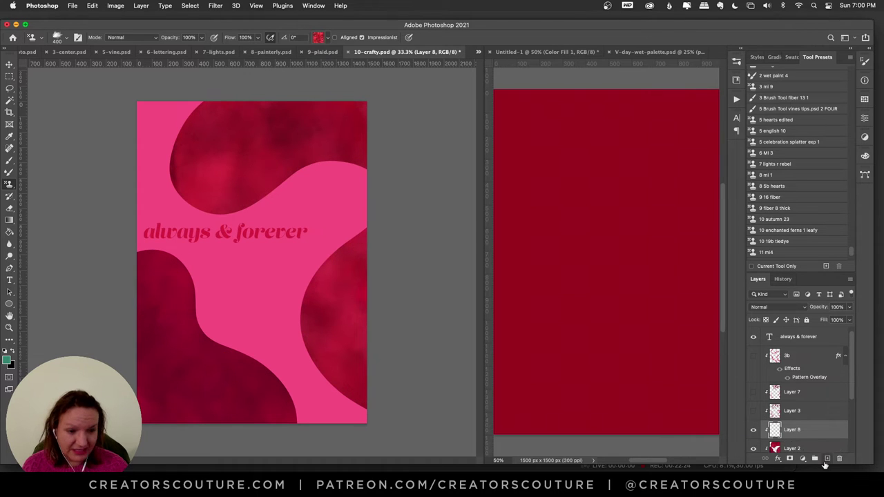
click(793, 243)
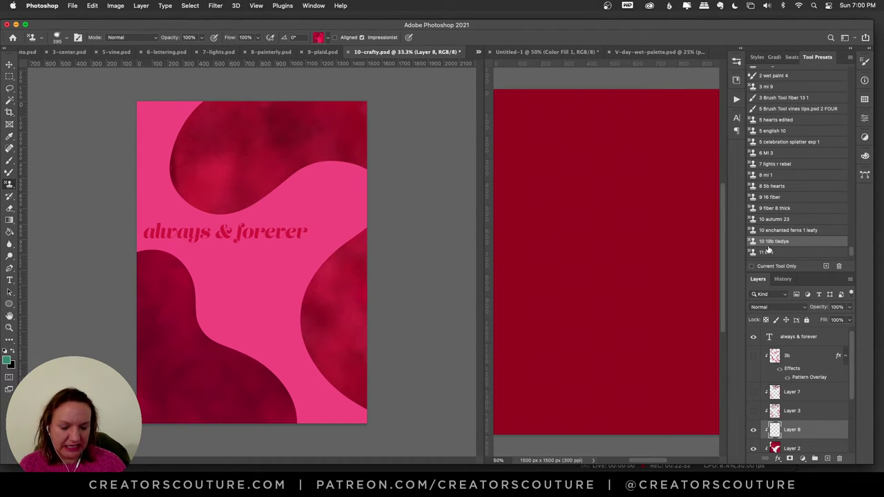
click(326, 37)
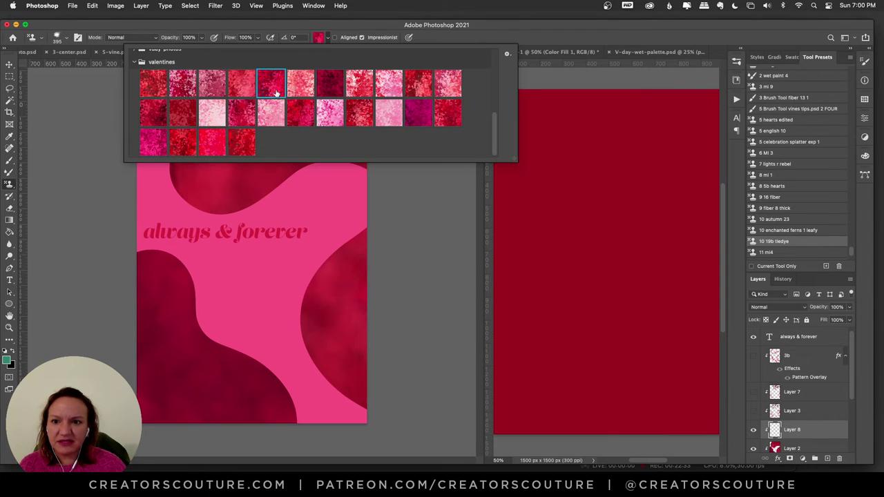
click(241, 83)
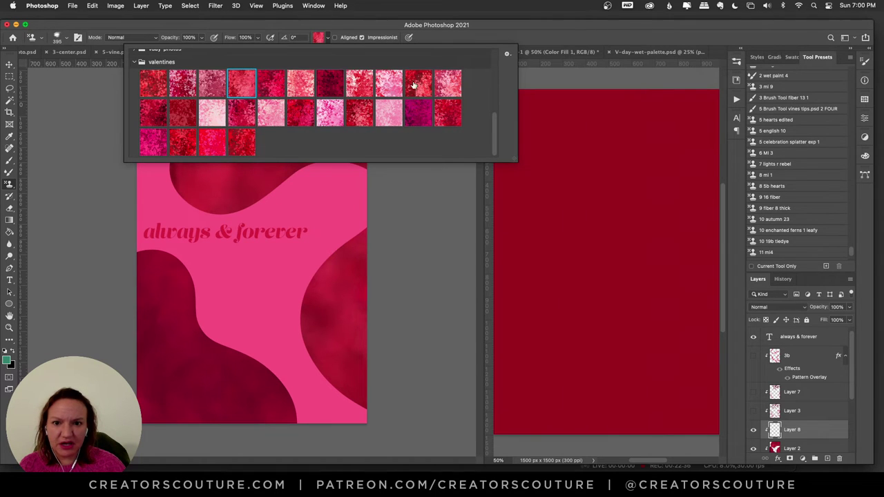
click(301, 113)
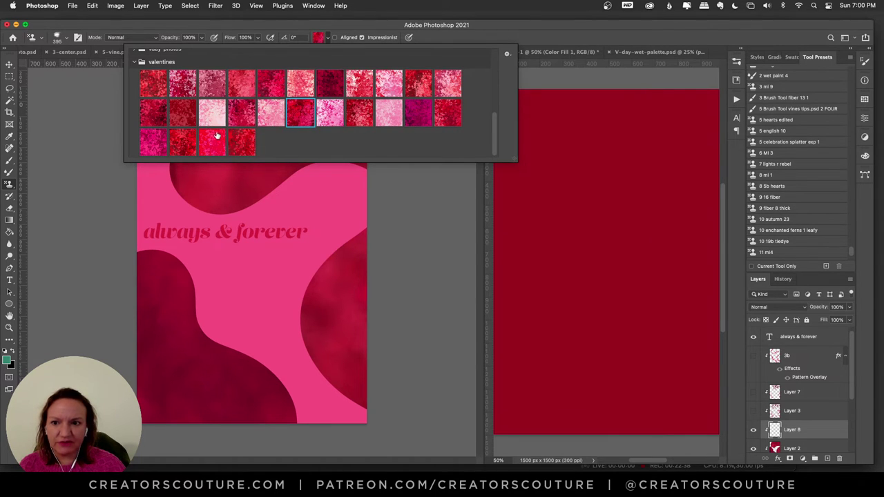
click(249, 90)
key(Return)
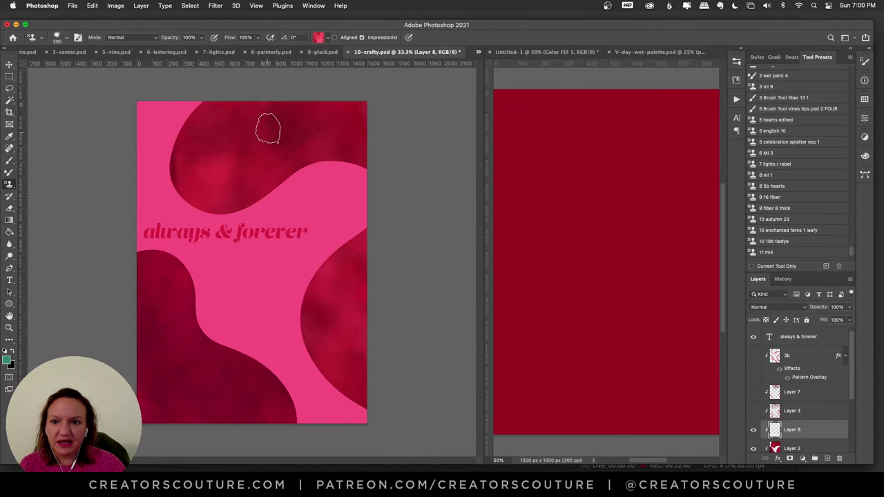
mouse_move(236, 109)
mouse_down()
mouse_move(188, 147)
mouse_move(218, 152)
mouse_move(280, 135)
mouse_move(215, 195)
mouse_move(261, 203)
mouse_move(286, 88)
mouse_move(298, 154)
mouse_move(360, 147)
mouse_move(437, 171)
mouse_up()
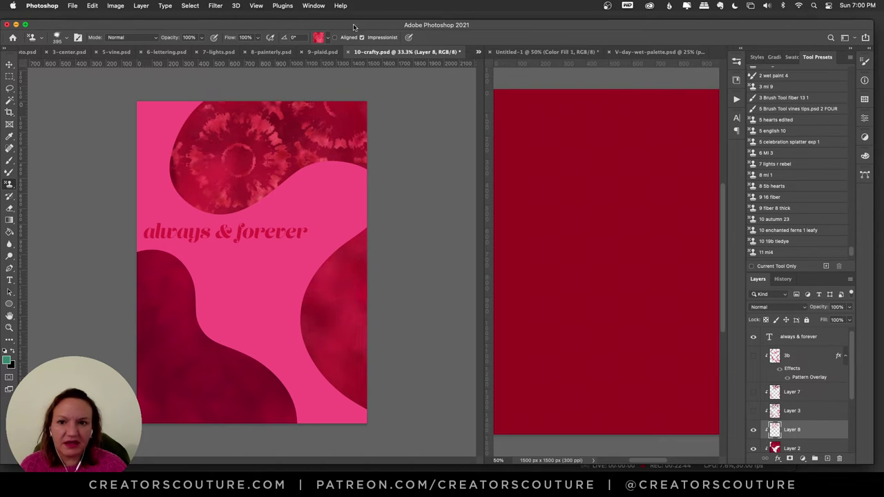
Step: Paint tie-dye texture over the shape at the canvas's right edge with a magenta valentines pattern
click(327, 37)
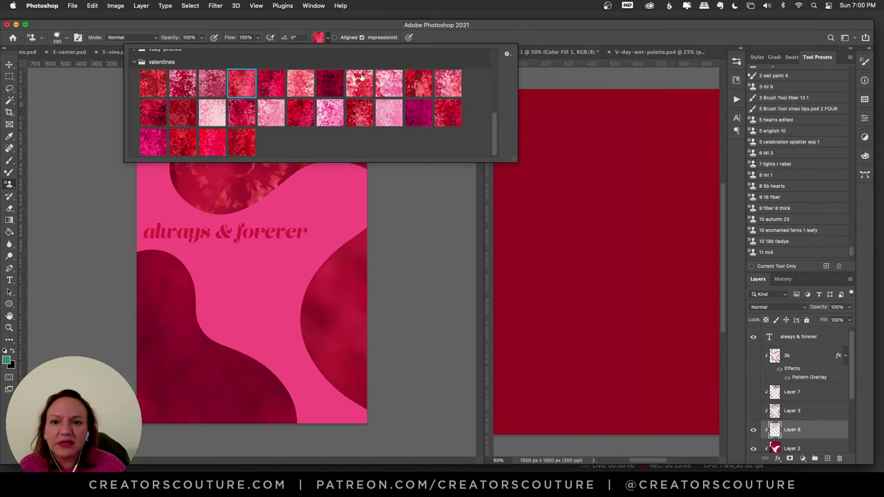
click(154, 144)
click(387, 253)
mouse_move(314, 288)
mouse_down()
mouse_move(354, 265)
mouse_move(371, 272)
mouse_move(343, 351)
mouse_move(366, 382)
mouse_move(323, 349)
mouse_move(353, 240)
mouse_move(340, 321)
mouse_move(414, 395)
mouse_up()
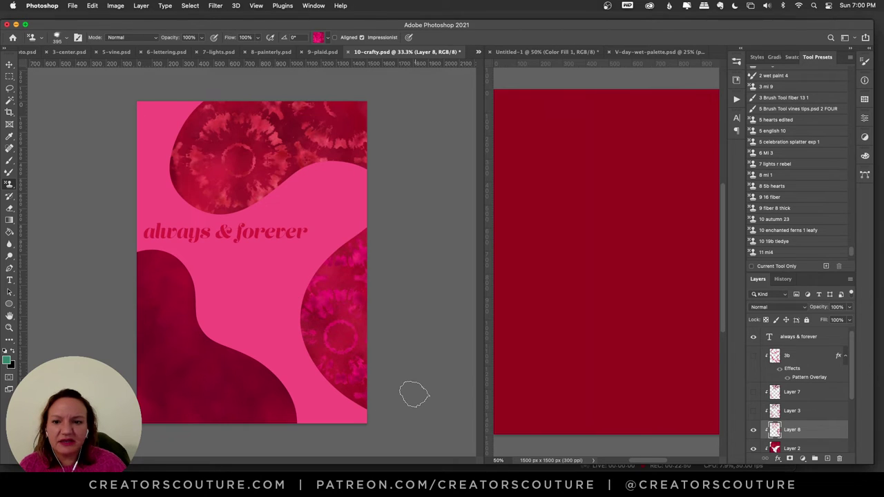
Step: Try painting the lower-left shape's tie-dye texture with a light coral-pink valentines pattern, and undo the painting
click(318, 37)
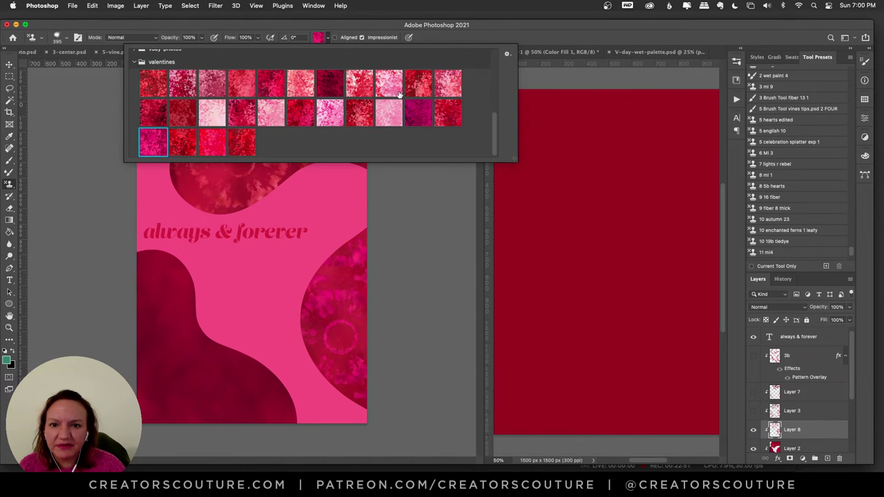
click(448, 83)
click(131, 269)
mouse_move(147, 273)
mouse_down()
mouse_move(157, 294)
mouse_move(181, 363)
mouse_move(165, 424)
mouse_move(270, 380)
mouse_up()
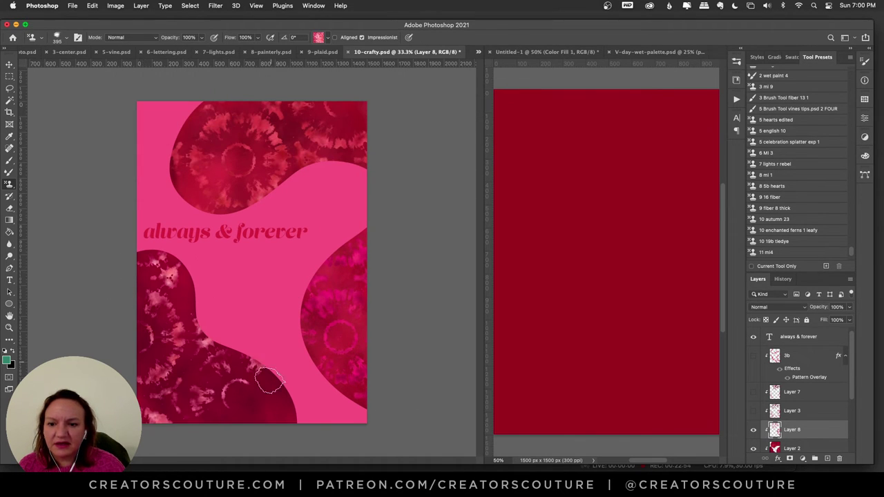
key(super+z)
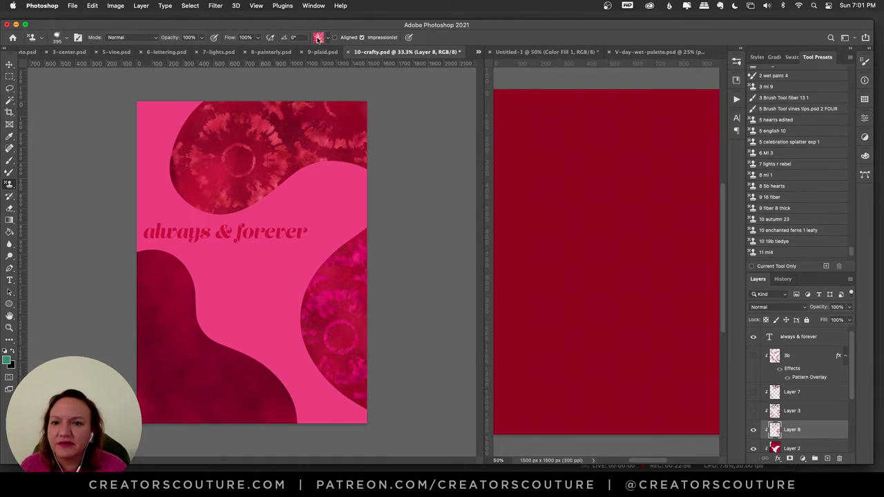
Step: Paint the lower-left shape's tie-dye texture with a crimson valentines pattern
click(318, 38)
click(271, 83)
click(155, 283)
mouse_move(154, 283)
mouse_down()
mouse_move(153, 309)
mouse_move(185, 331)
mouse_move(159, 424)
mouse_move(236, 350)
mouse_move(249, 391)
mouse_move(289, 418)
mouse_move(407, 414)
mouse_up()
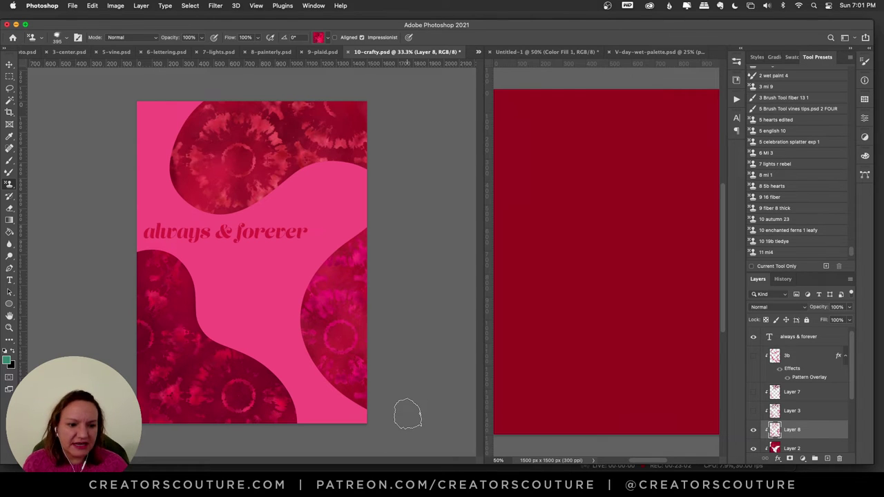
Step: Show layer 3b, clear its gold leaf borders and choose the 10 enchanted ferns 1 leafy preset
click(753, 355)
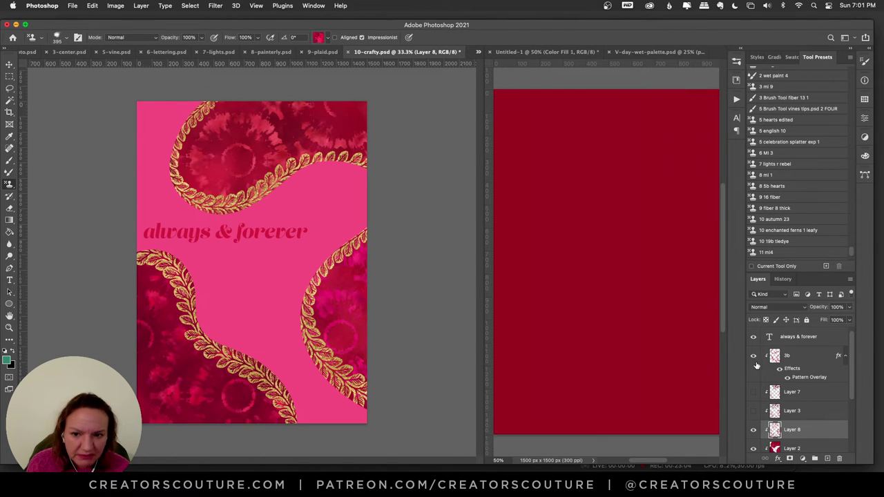
click(805, 358)
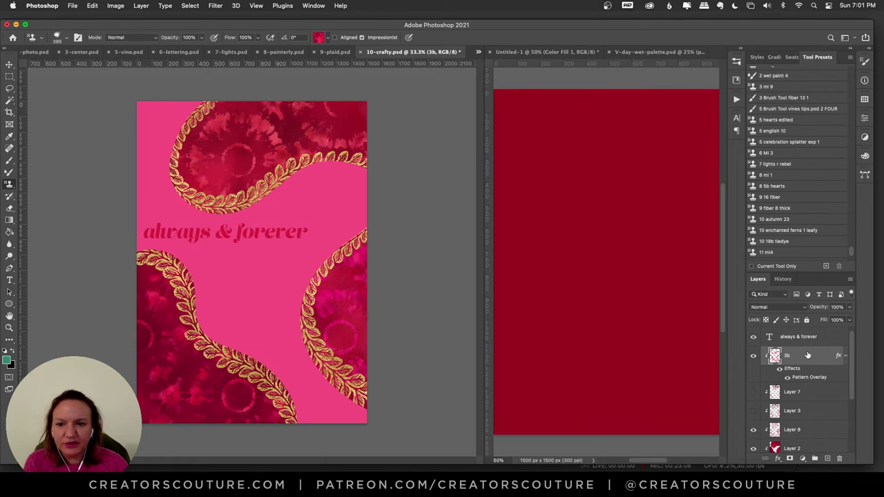
click(789, 235)
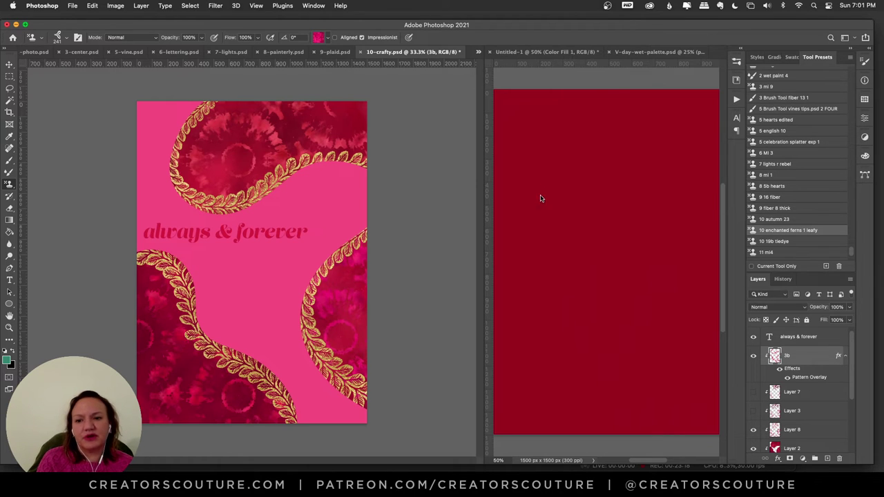
key(super+a)
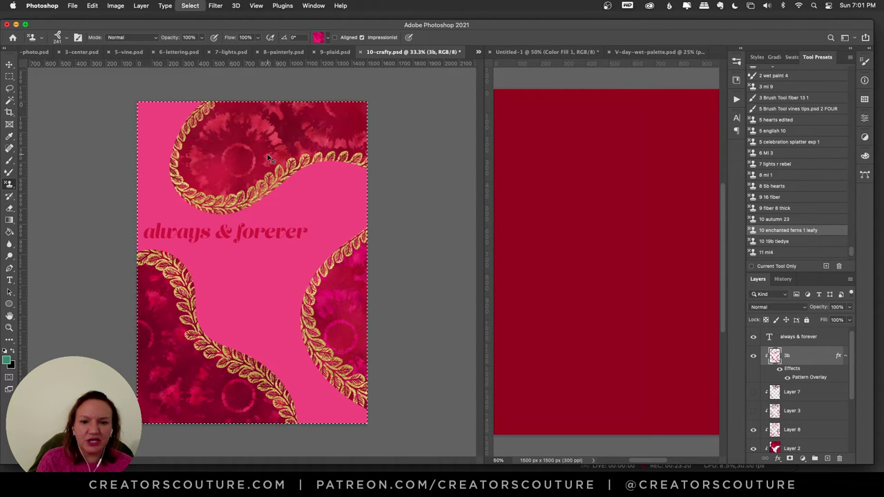
key(Delete)
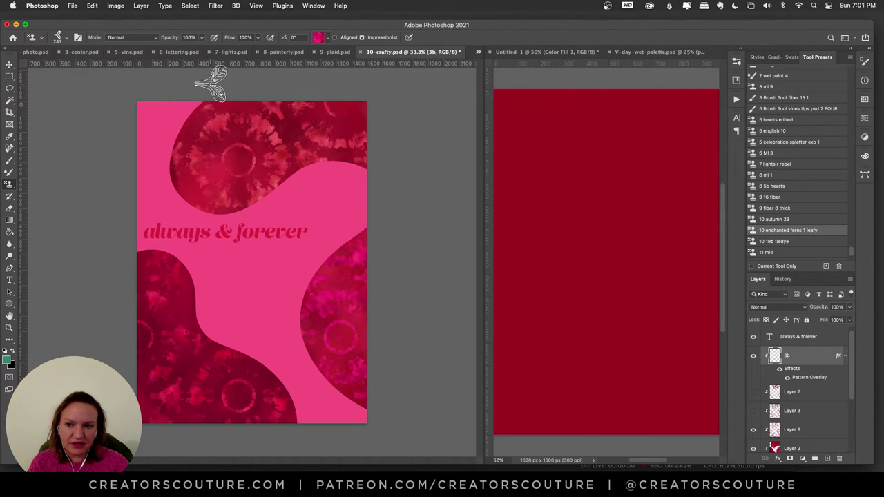
Step: Paint new gold leaf borders on layer 3b along the edges of all three tie-dye shapes
mouse_move(209, 83)
mouse_down()
mouse_move(183, 142)
mouse_move(197, 188)
mouse_up()
key(super+z)
mouse_move(207, 83)
mouse_down()
mouse_move(176, 169)
mouse_move(222, 208)
mouse_move(306, 158)
mouse_move(401, 213)
mouse_move(304, 301)
mouse_move(325, 370)
mouse_move(414, 425)
mouse_up()
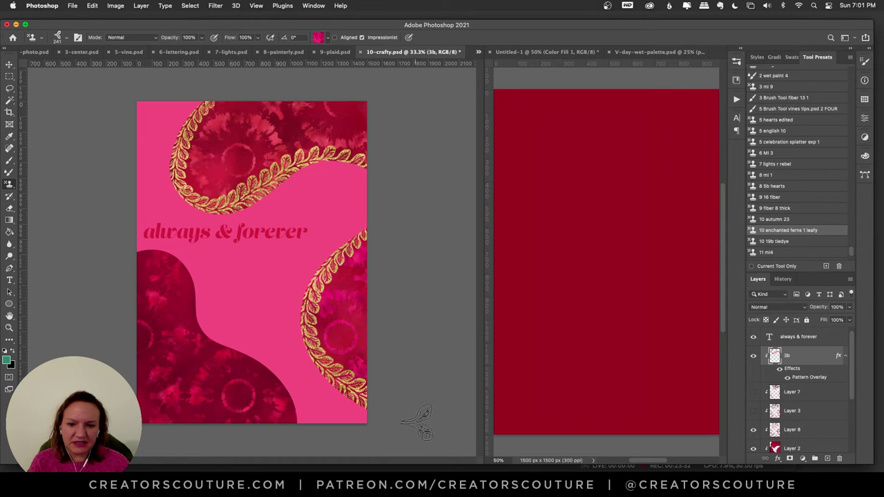
mouse_move(113, 257)
mouse_down()
mouse_move(181, 259)
mouse_move(194, 318)
mouse_move(283, 387)
mouse_move(294, 446)
mouse_up()
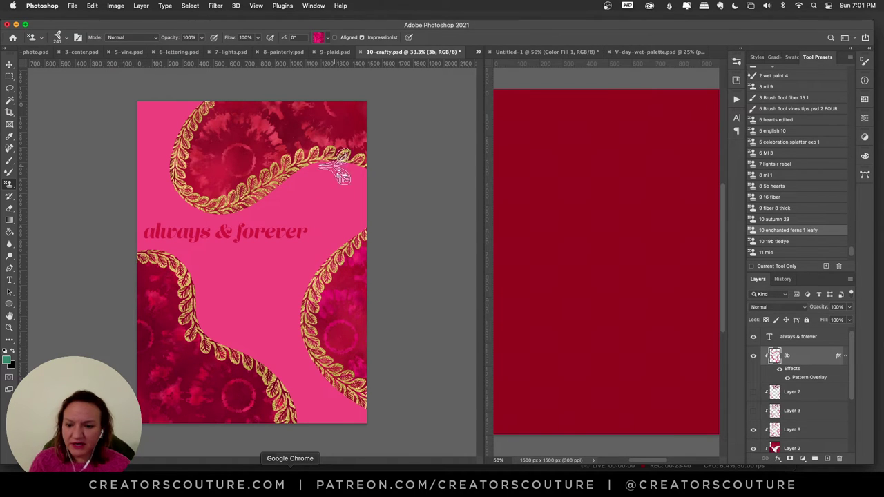
Step: Open 11-stripes.psd from the demos folder, hide Layer 1 copy and show Layer 1
click(297, 487)
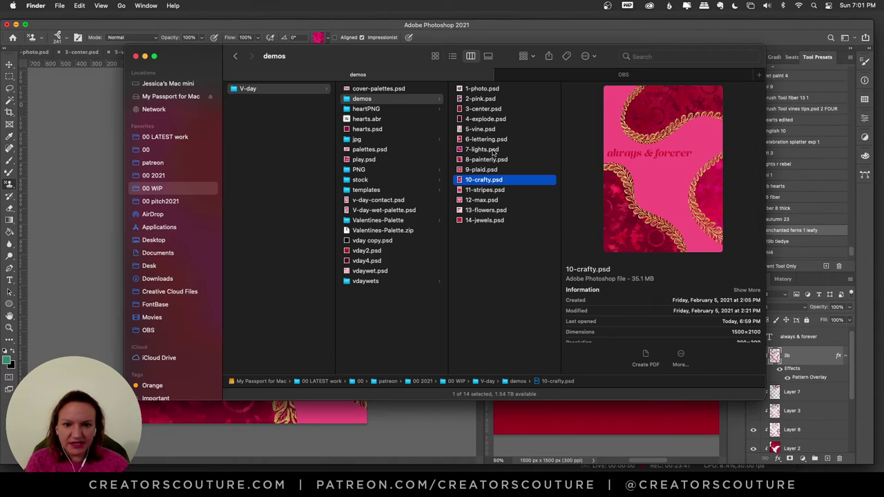
double_click(483, 190)
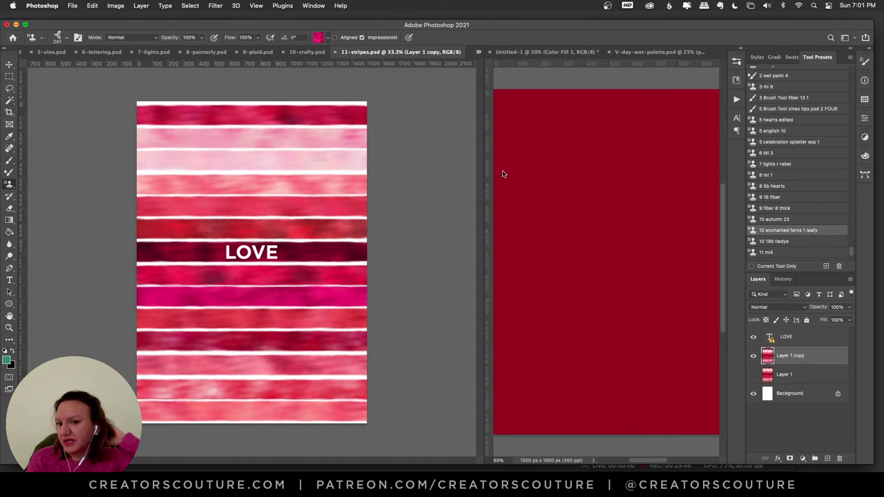
click(754, 356)
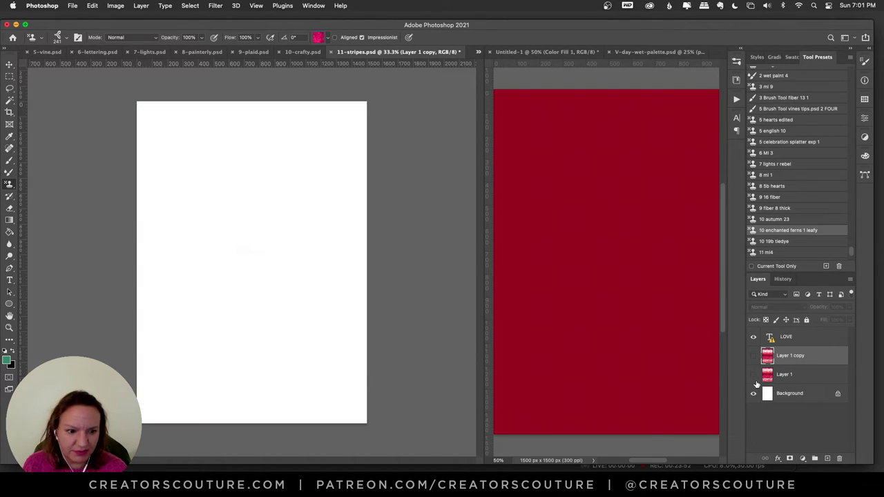
click(753, 376)
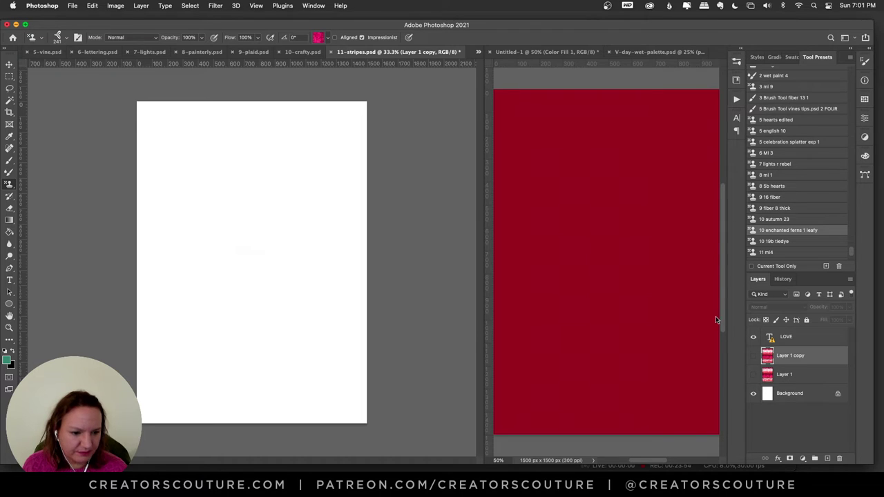
click(754, 376)
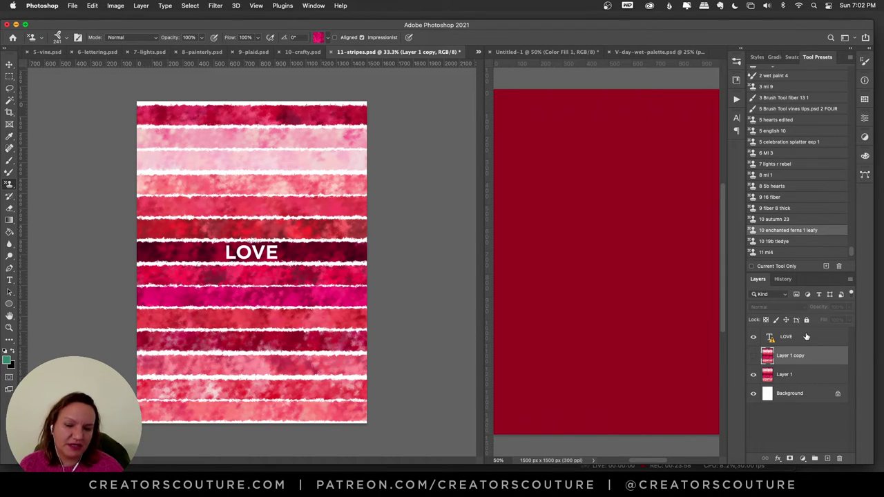
Step: Hide Color Fill 1 in Untitled-1 and paint a crimson horizontal stripe on a new layer with the 11 mi4 preset
click(779, 253)
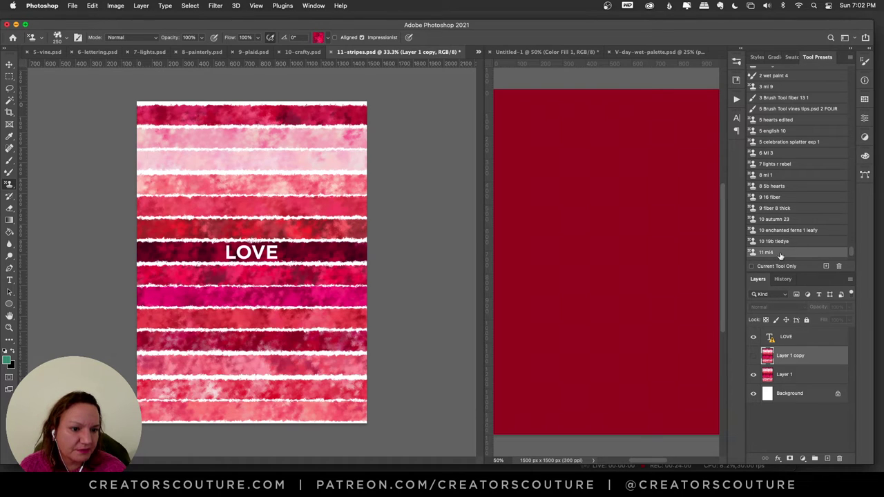
scroll(852, 253, down, 5)
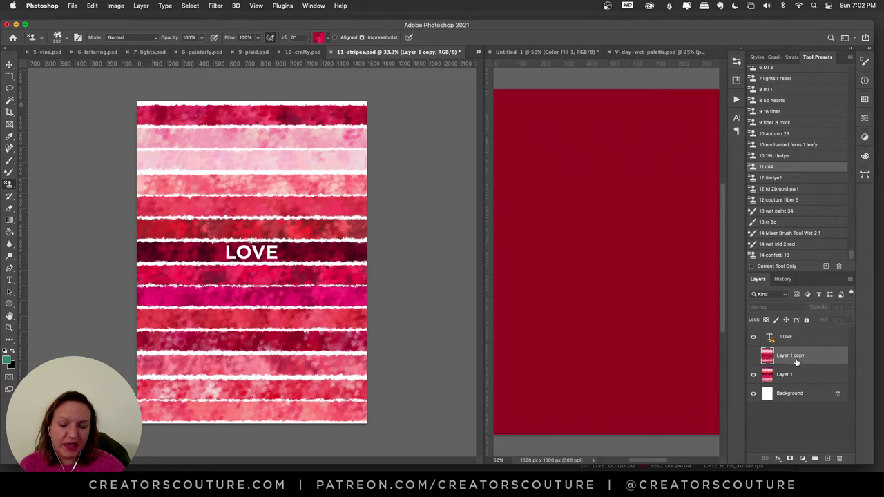
click(787, 376)
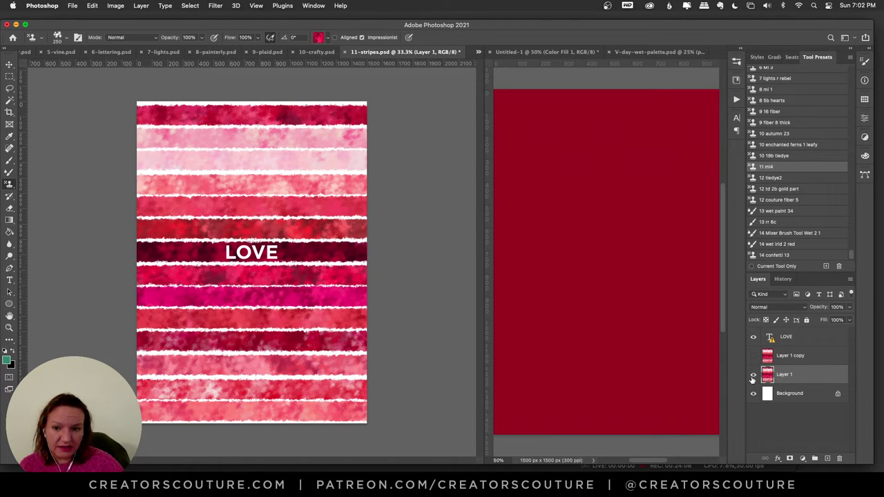
click(684, 368)
click(754, 337)
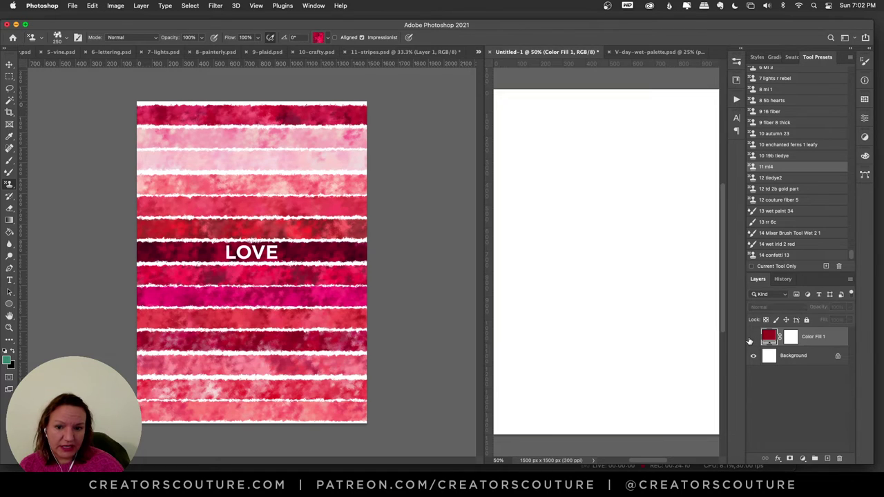
click(827, 459)
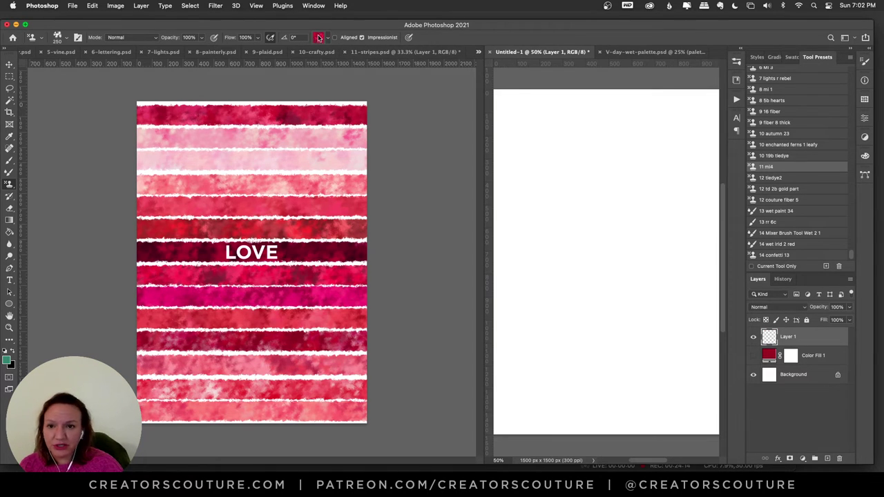
mouse_move(631, 159)
mouse_down()
mouse_move(660, 164)
mouse_move(523, 172)
mouse_up()
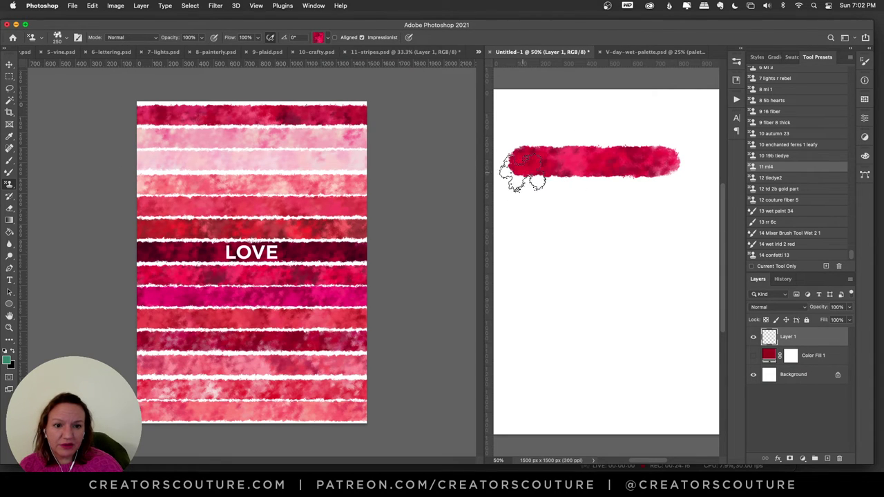
Step: Paint a coral-pink stripe and a light pink stripe below the crimson one, using matching valentines patterns
click(320, 39)
click(294, 87)
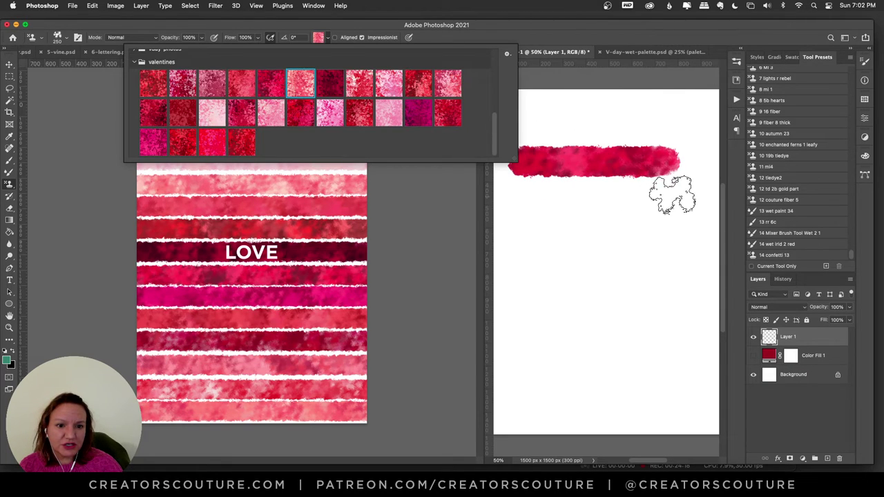
drag(672, 195, 509, 207)
key(super+z)
drag(661, 185, 532, 197)
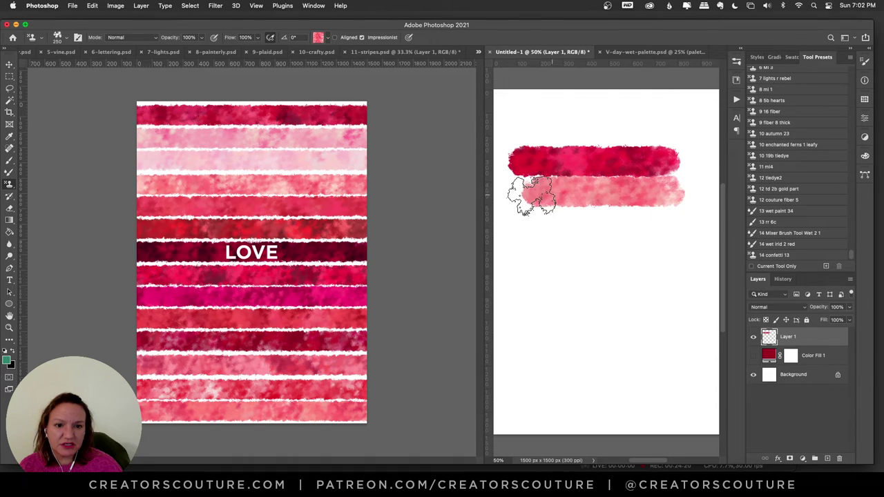
click(319, 38)
click(389, 83)
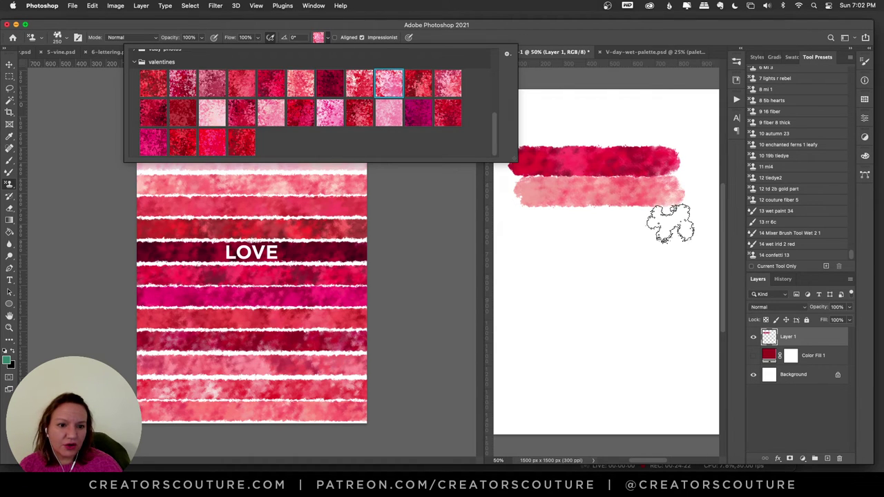
mouse_move(670, 222)
mouse_down()
mouse_move(519, 233)
mouse_move(670, 228)
mouse_up()
key(super+z)
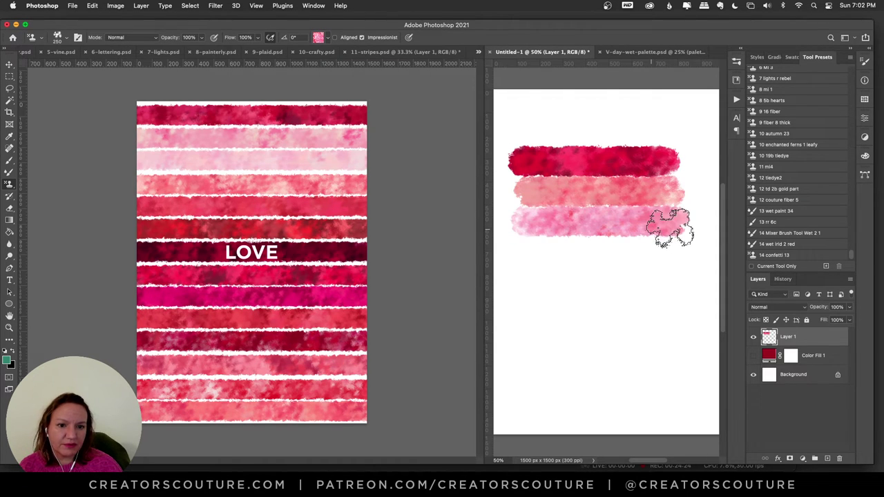
Step: Paint a mottled dark red stripe and a mixed red-and-pink stripe below the light pink one with valentines patterns
click(319, 38)
click(419, 82)
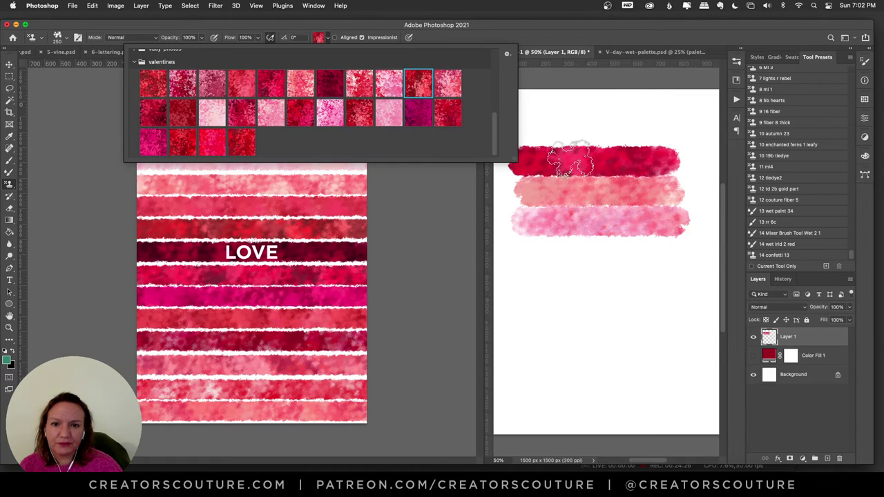
mouse_move(671, 233)
mouse_down()
mouse_move(526, 260)
mouse_move(532, 248)
mouse_move(668, 257)
mouse_up()
key(super+z)
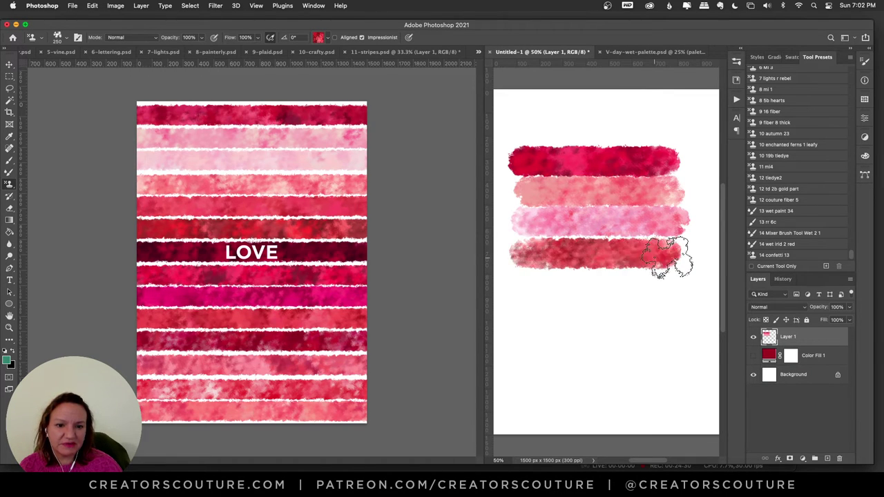
click(319, 38)
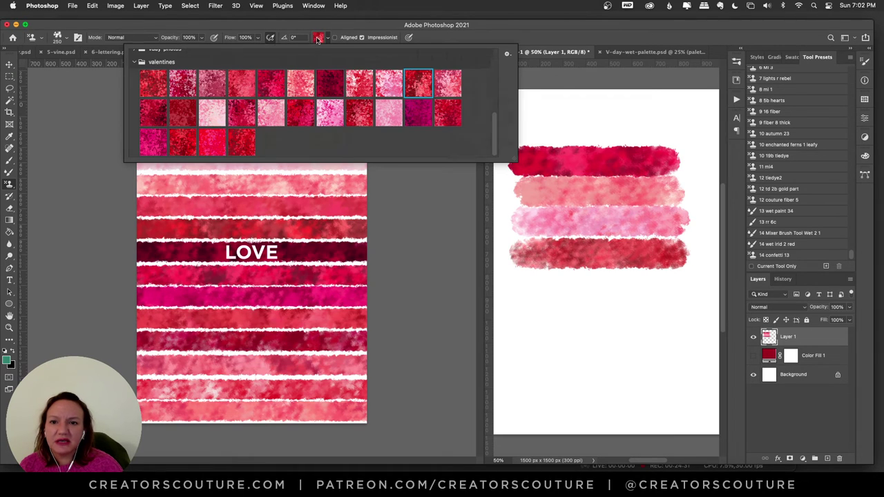
click(449, 94)
drag(684, 286, 529, 302)
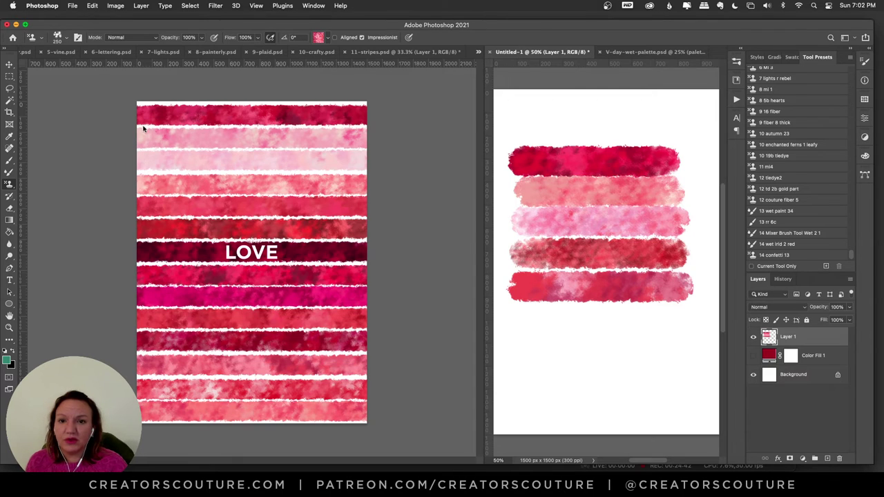
Step: Apply a Motion Blur at 0° and 93 pixels to Layer 1 of 11-stripes.psd, and show Layer 1 copy instead of Layer 1
click(223, 156)
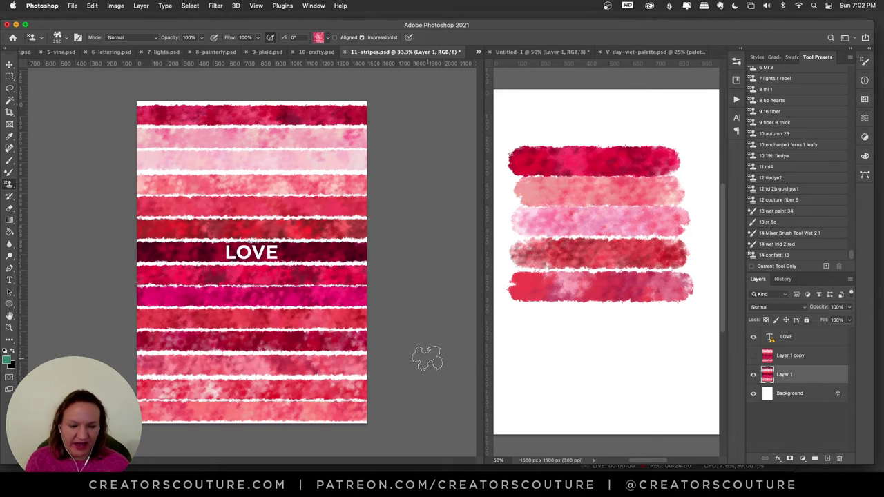
click(753, 375)
click(753, 375)
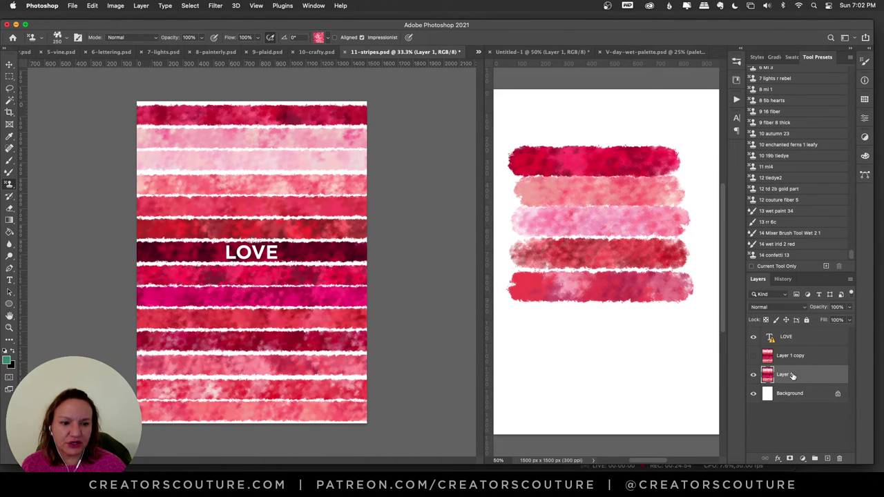
click(256, 6)
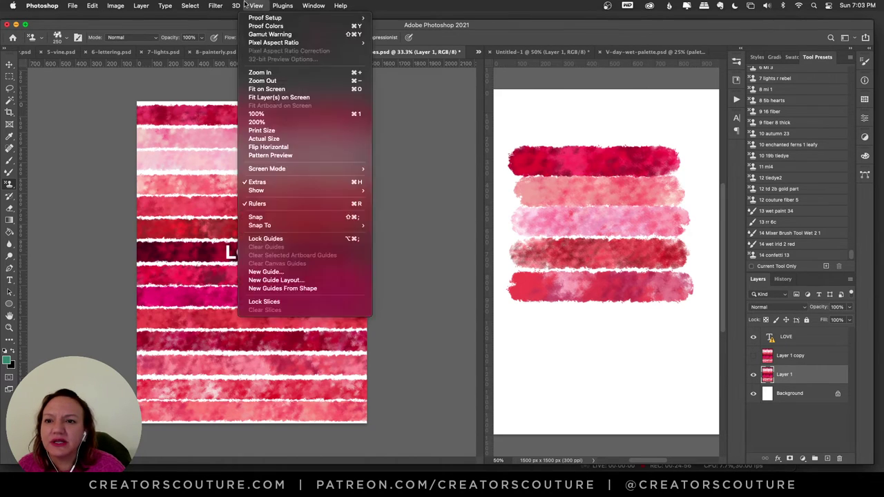
mouse_move(222, 5)
mouse_move(243, 141)
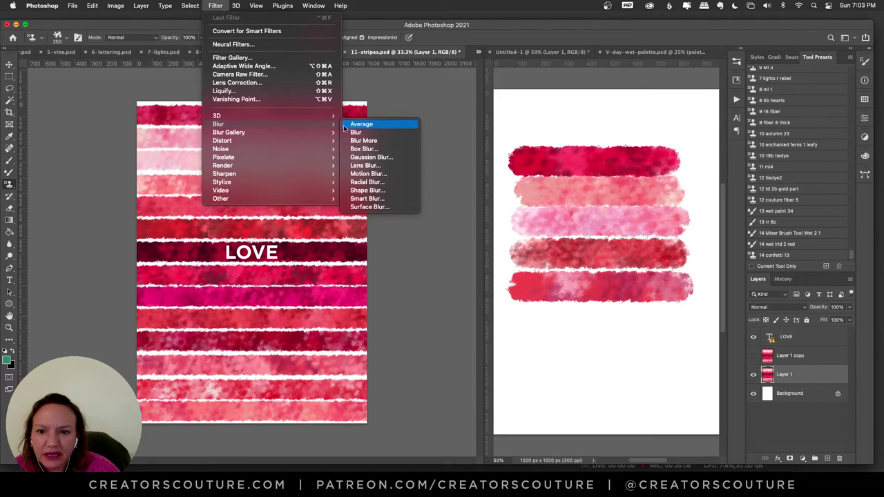
click(369, 174)
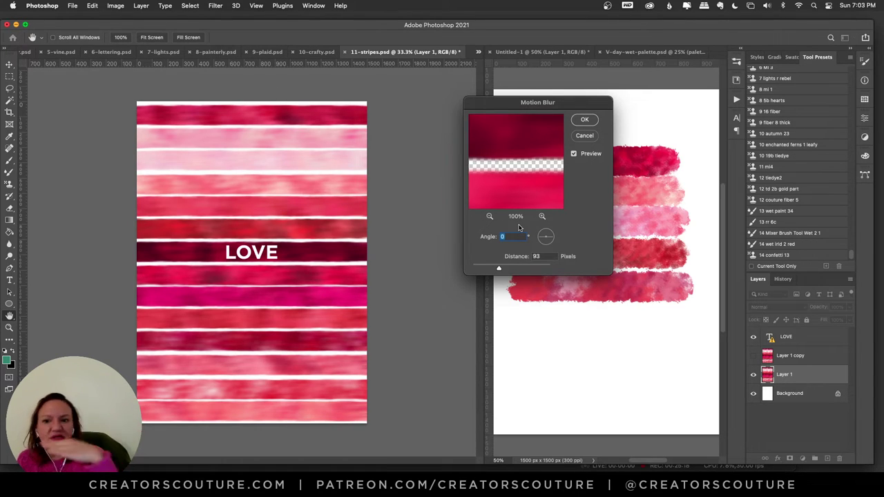
click(584, 120)
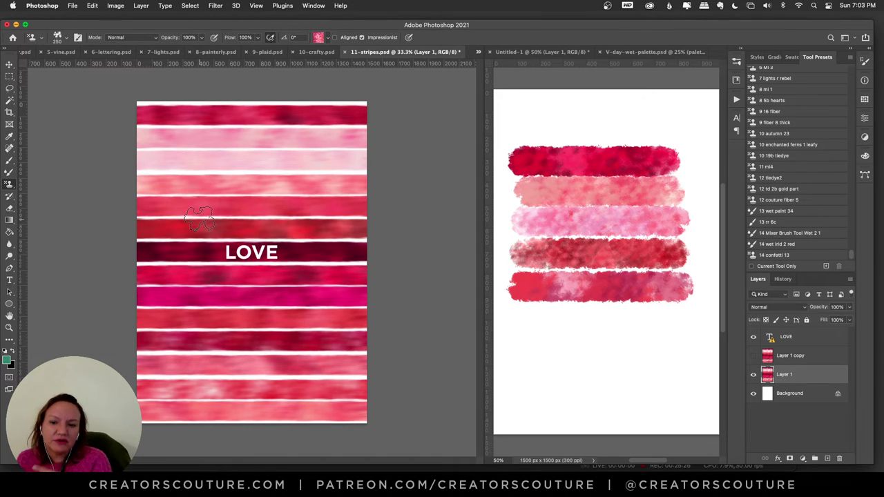
click(754, 376)
click(753, 358)
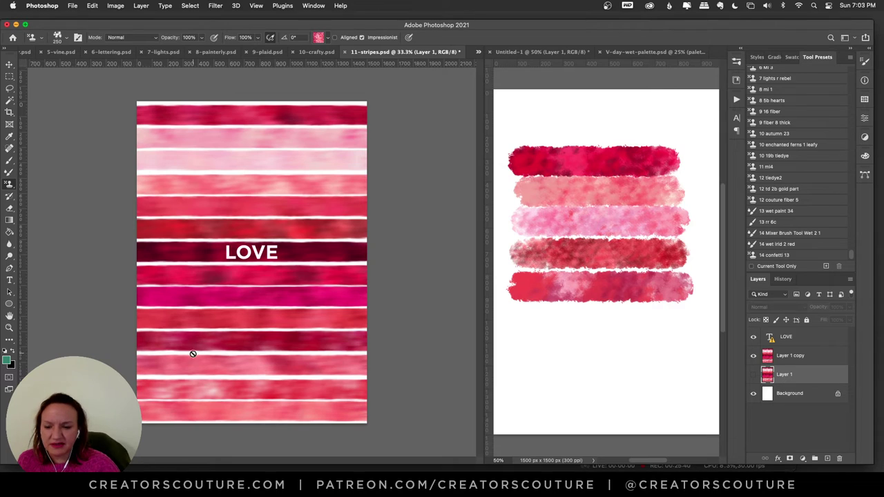
Step: Open 12-max.psd from the demos folder and switch to the Move tool
key(super+Tab)
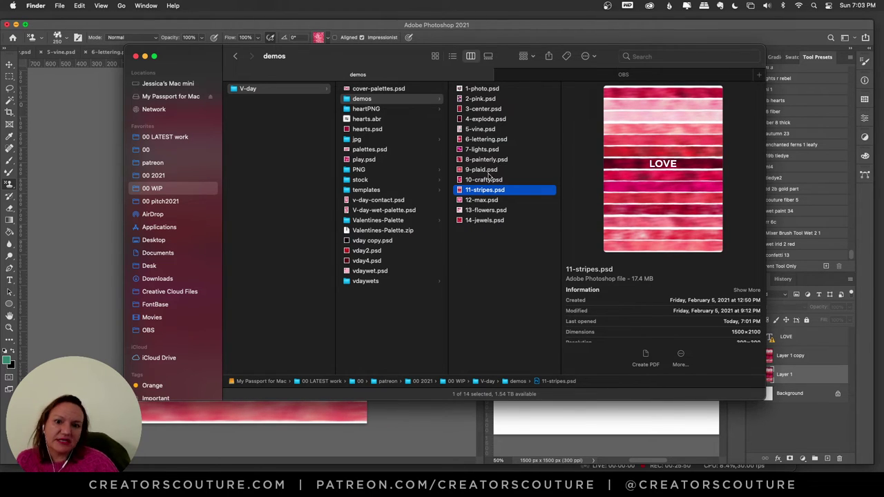
double_click(481, 200)
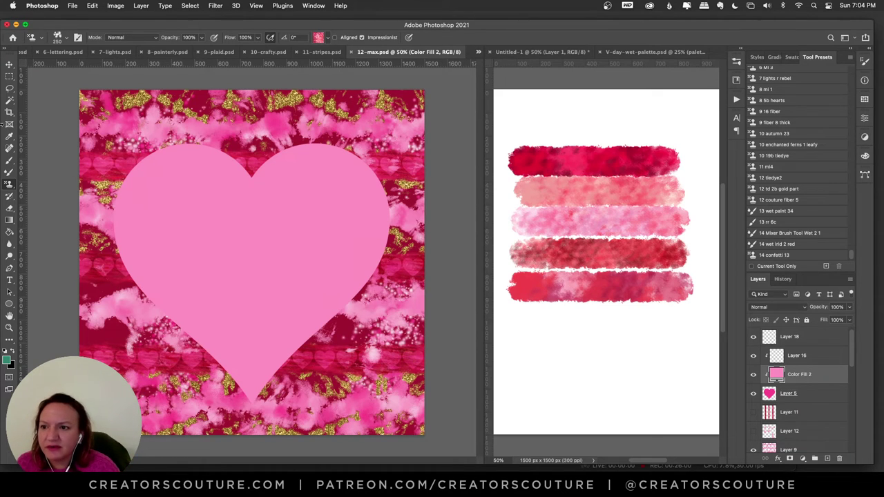
click(9, 64)
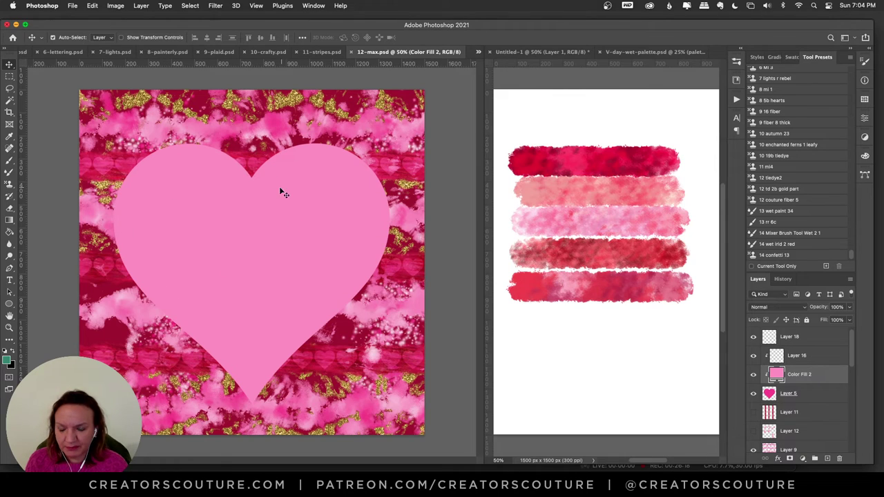
click(754, 393)
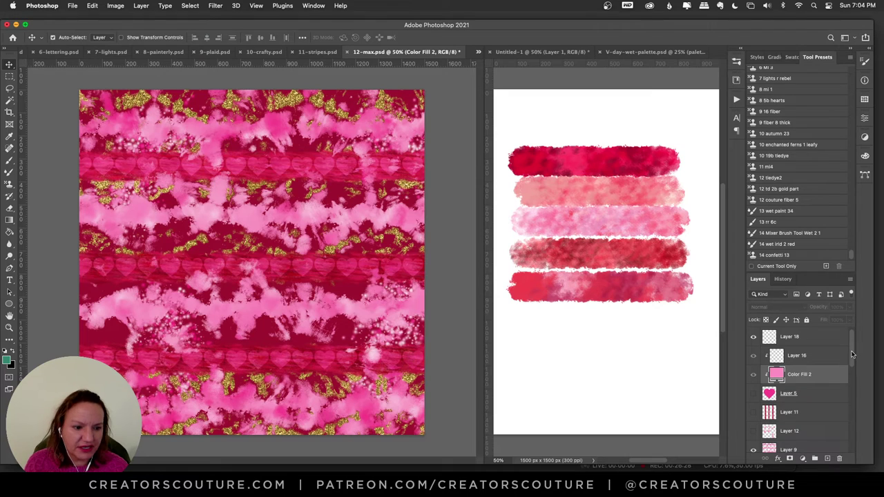
scroll(853, 358, down, 1)
scroll(852, 359, down, 3)
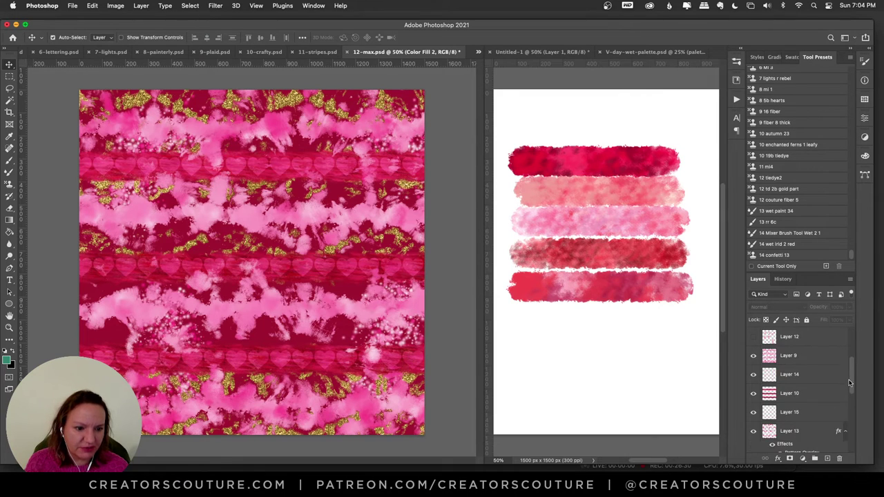
scroll(850, 379, down, 1)
click(754, 355)
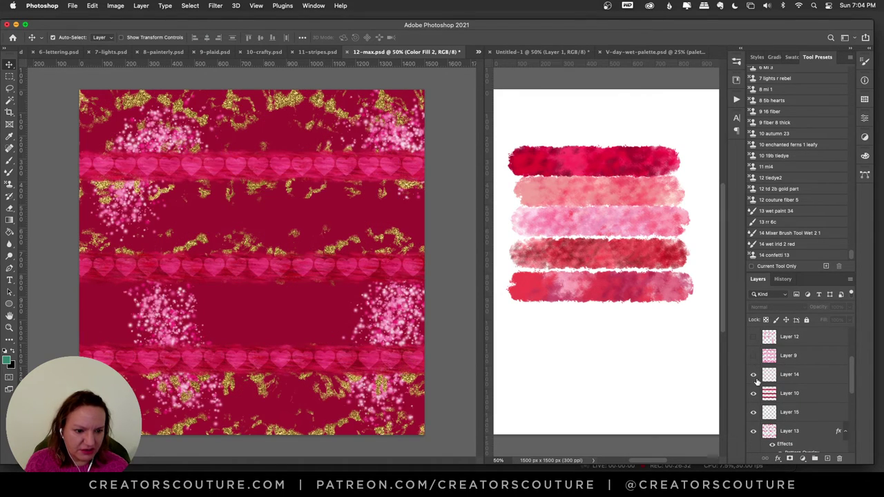
click(754, 393)
click(754, 412)
click(753, 373)
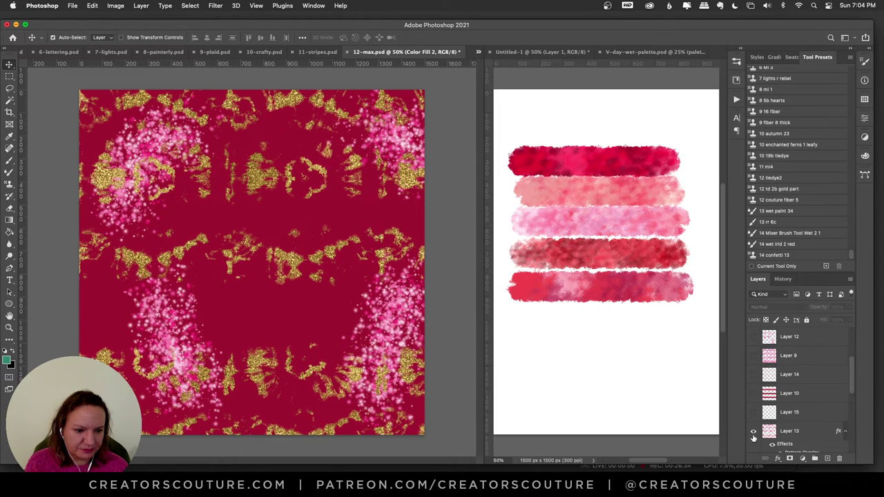
scroll(853, 382, down, 3)
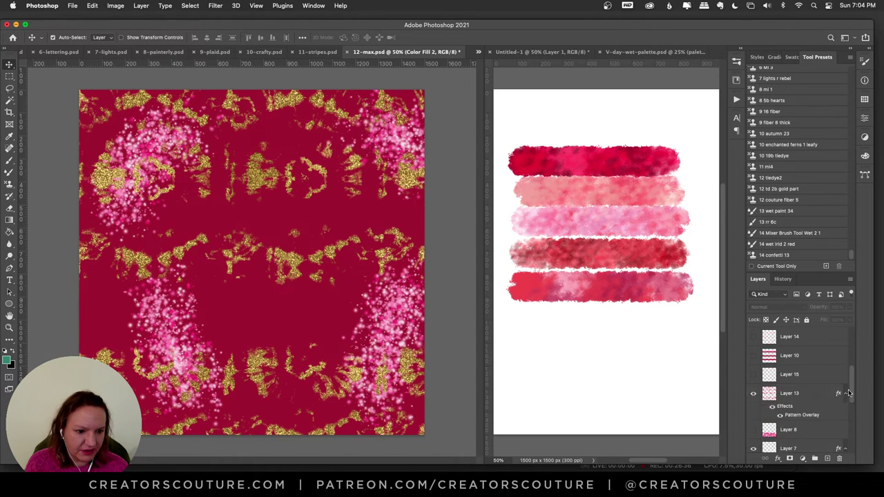
click(753, 375)
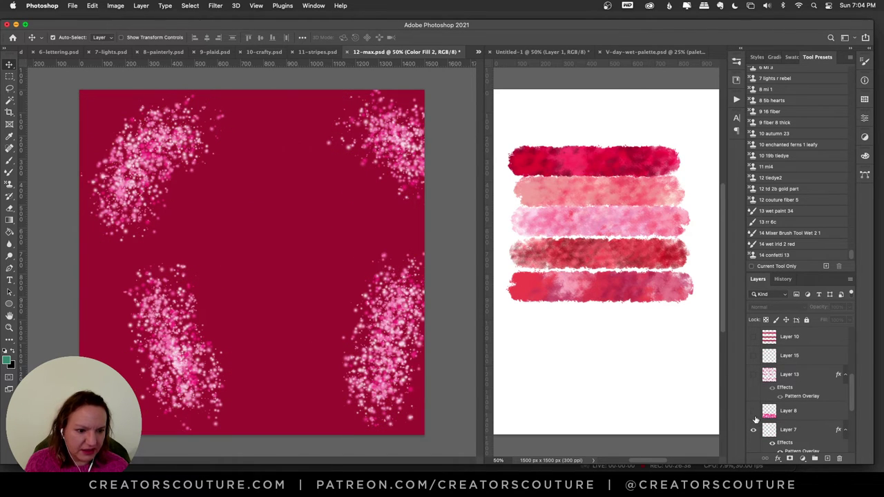
drag(855, 397, 852, 376)
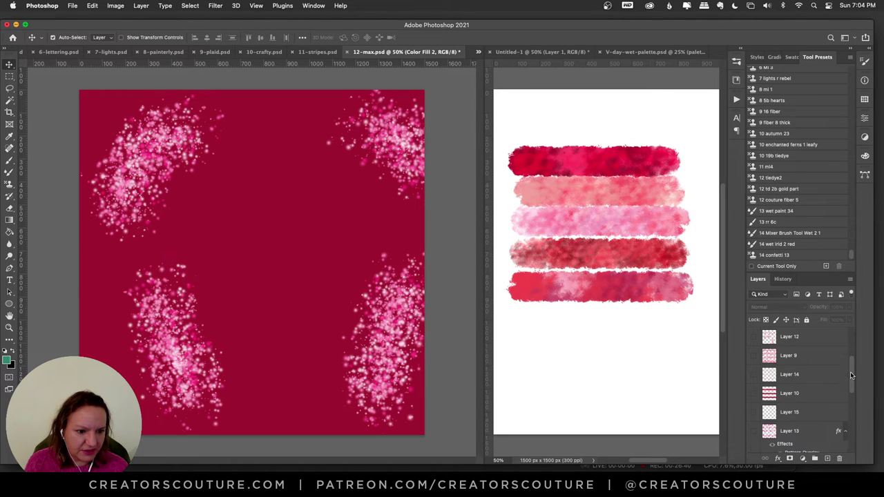
click(783, 279)
click(794, 302)
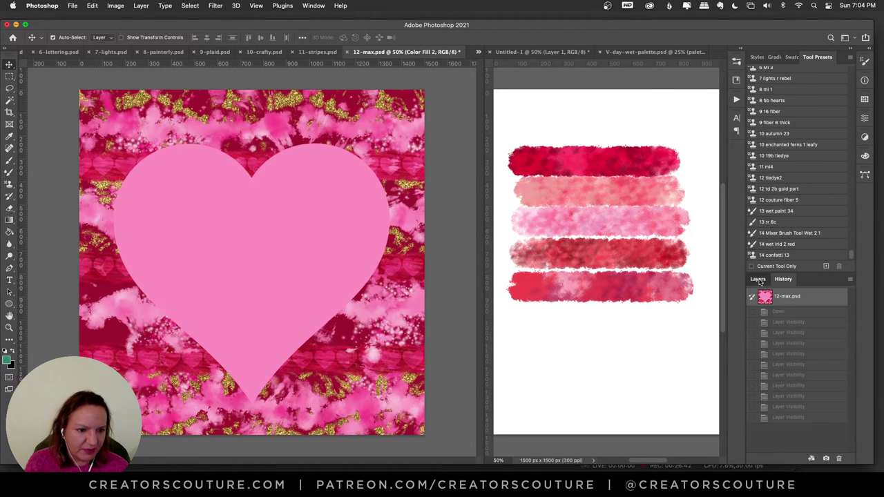
Step: Hide the heart on Layer 5 and clear Layer 9 for painting with the 12 tiedye2 preset
click(757, 279)
scroll(852, 376, up, 5)
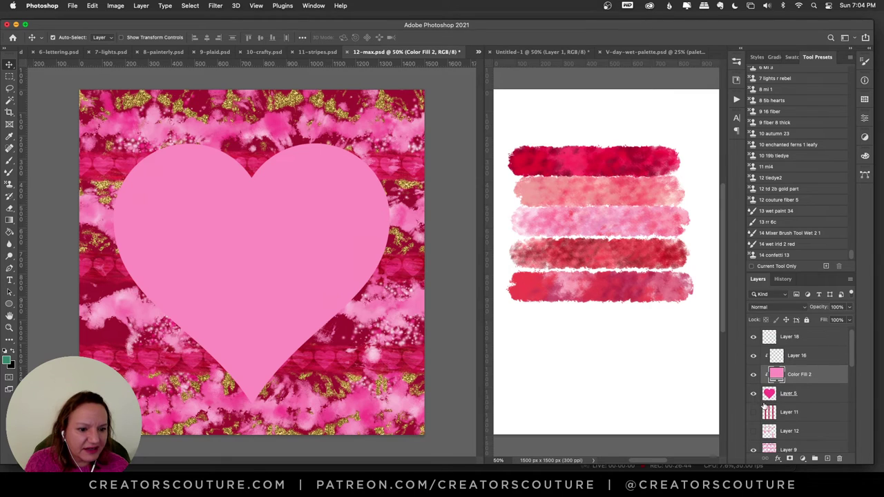
click(754, 393)
scroll(854, 360, down, 2)
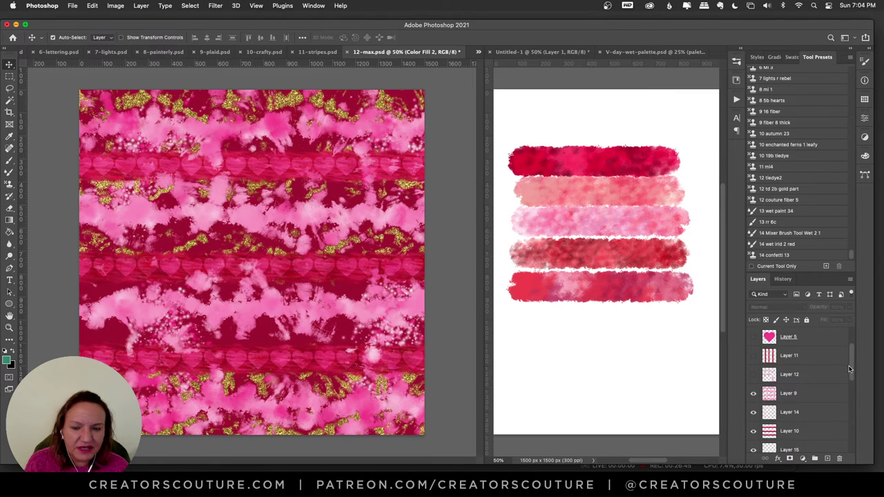
click(794, 394)
click(752, 393)
click(753, 394)
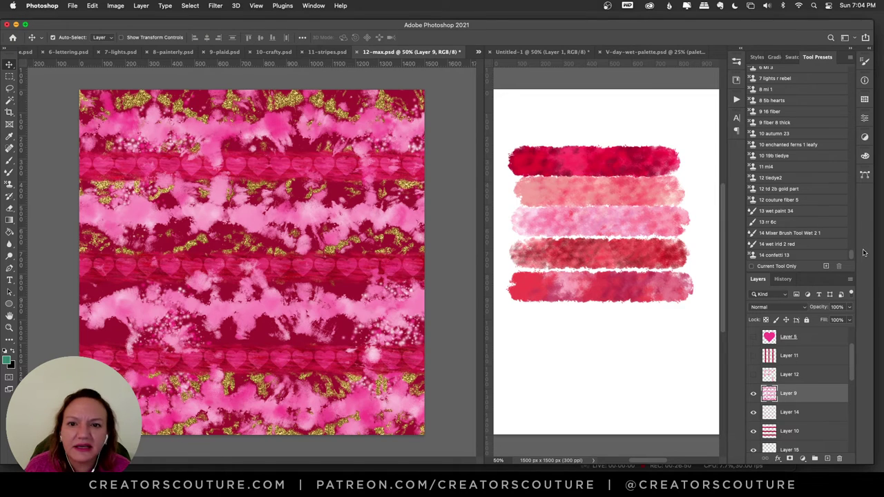
click(786, 178)
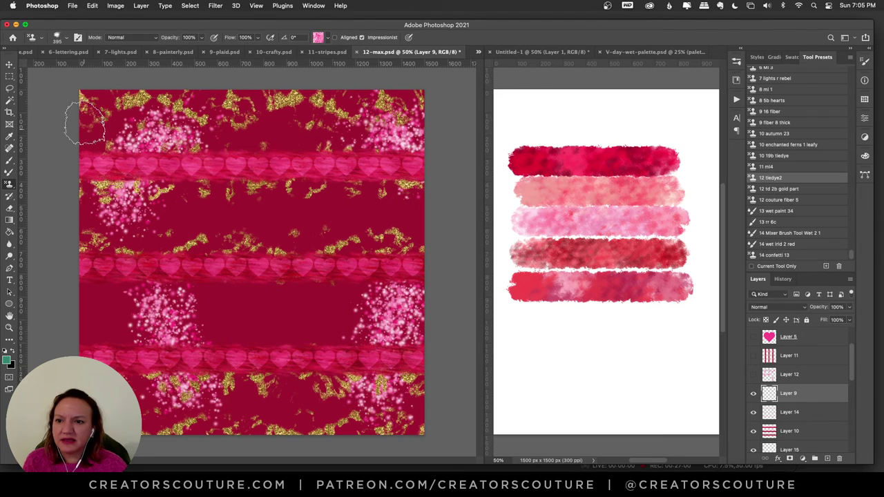
drag(55, 126, 399, 114)
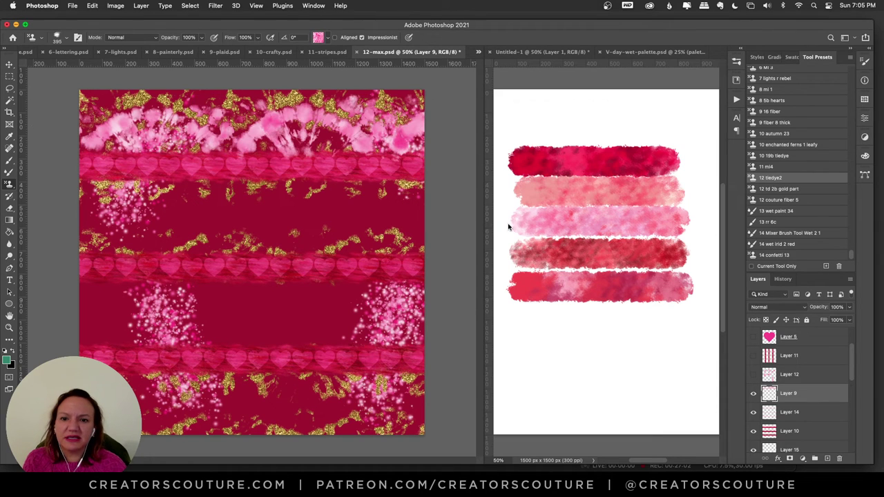
drag(408, 221, 95, 247)
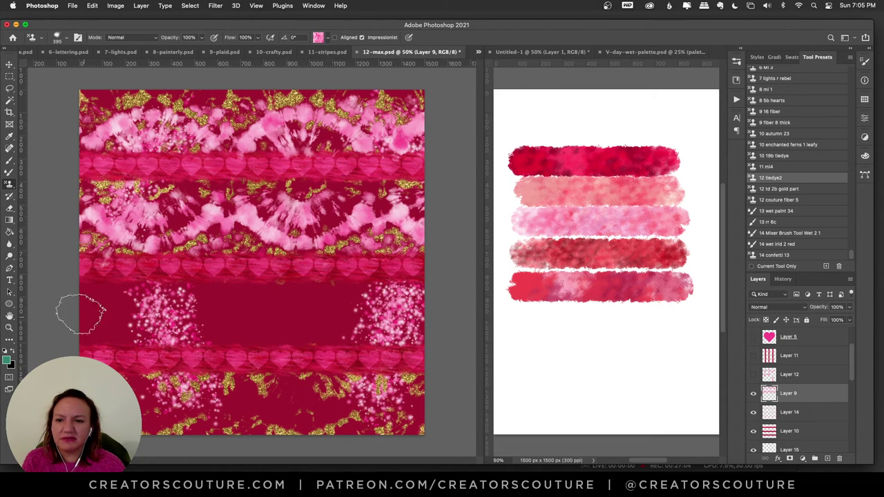
key(super+z)
key(super+z)
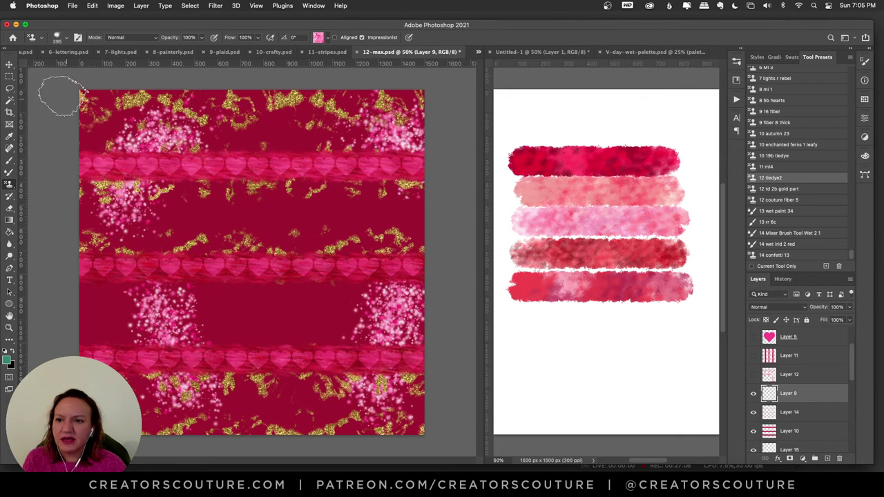
drag(60, 93, 425, 109)
key(super+z)
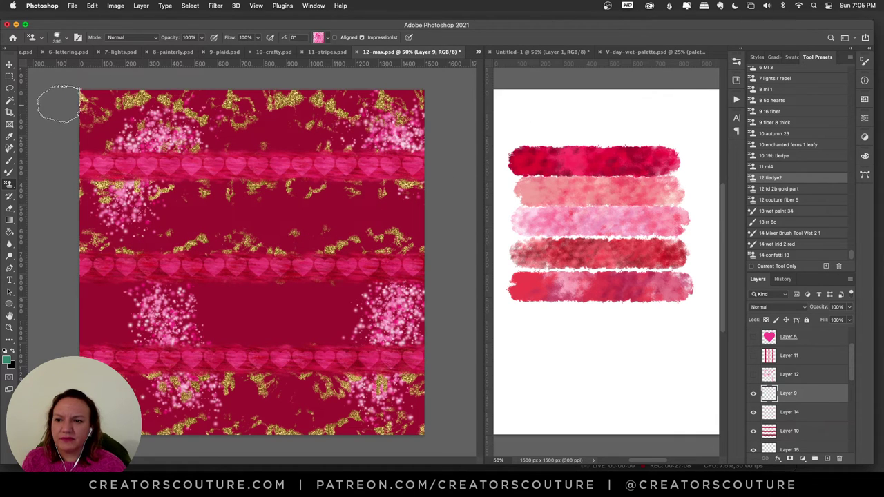
Step: Paint four horizontal pink tie-dye bands across Layer 9 between the heart stripes with the 12 tiedye2 preset
drag(59, 103, 425, 105)
mouse_move(454, 210)
mouse_down()
mouse_move(251, 228)
mouse_move(55, 220)
mouse_up()
drag(56, 307, 438, 300)
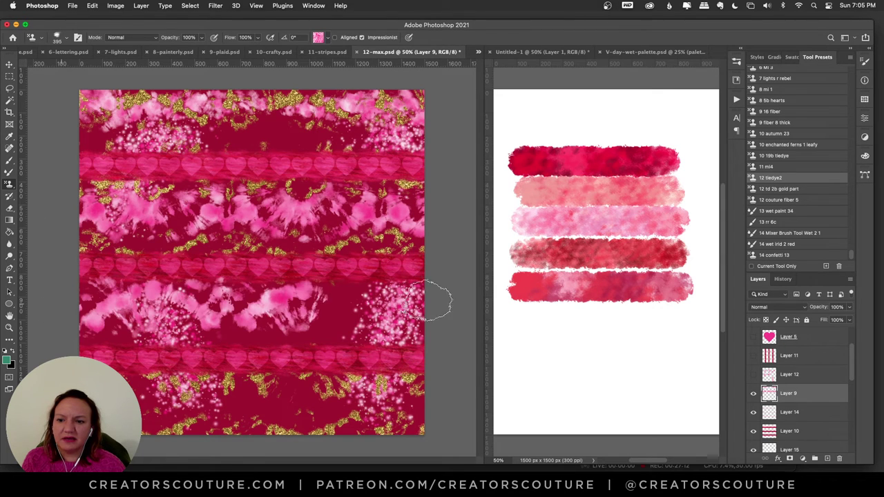
drag(446, 401, 2, 447)
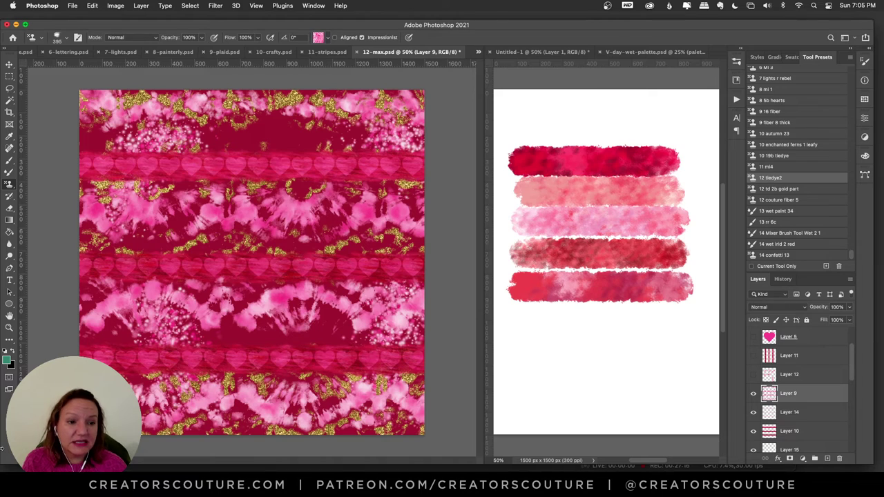
click(318, 37)
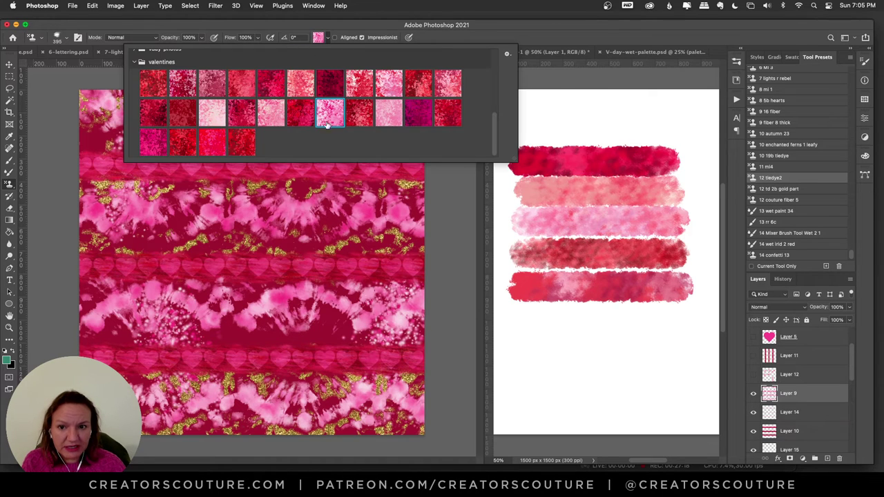
click(318, 39)
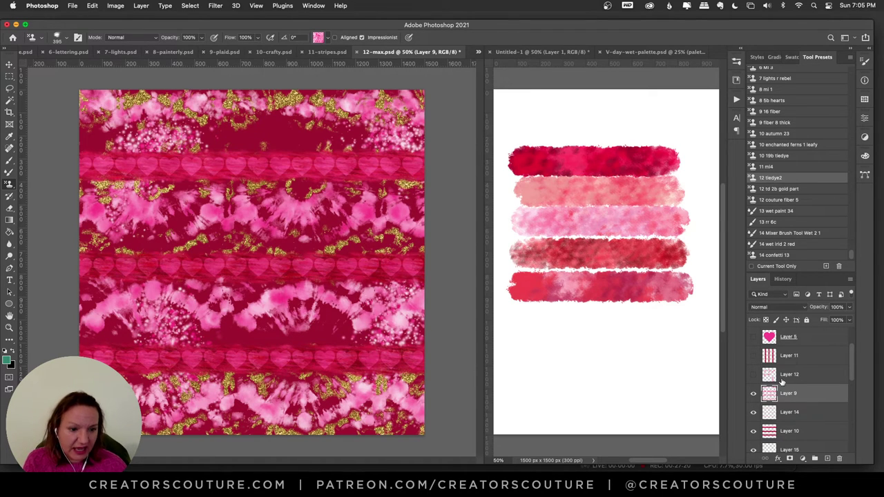
Step: Select Layer 13 and clear its existing gold texture so the layer is empty for painting
drag(854, 366, 847, 385)
click(795, 414)
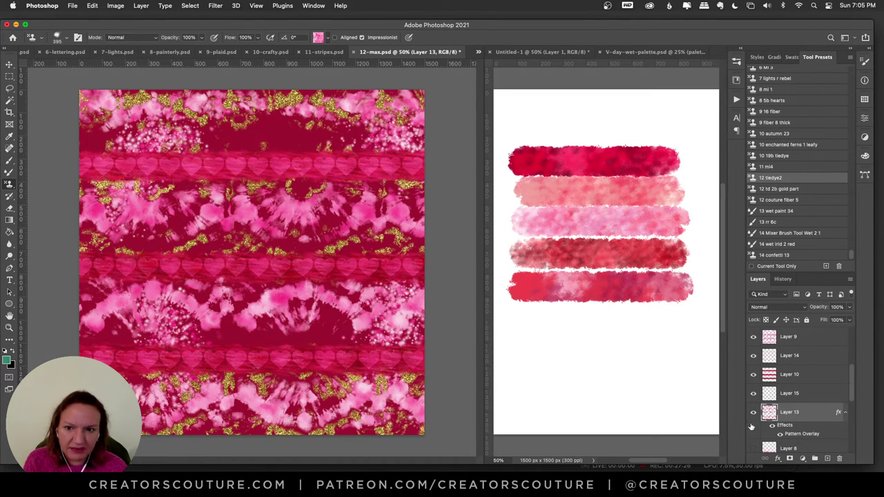
click(753, 425)
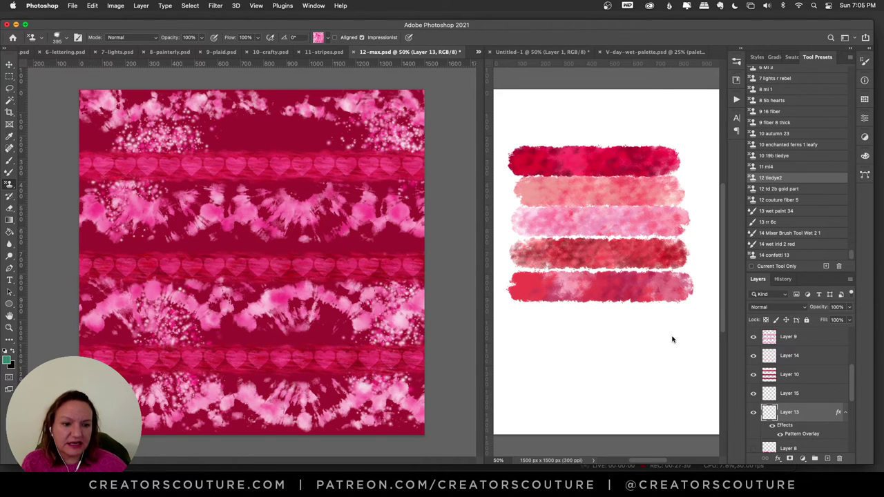
Step: Paint four horizontal gold glitter bands across Layer 13 over the pink tie-dye using the 12 td 2b gold part preset
click(779, 189)
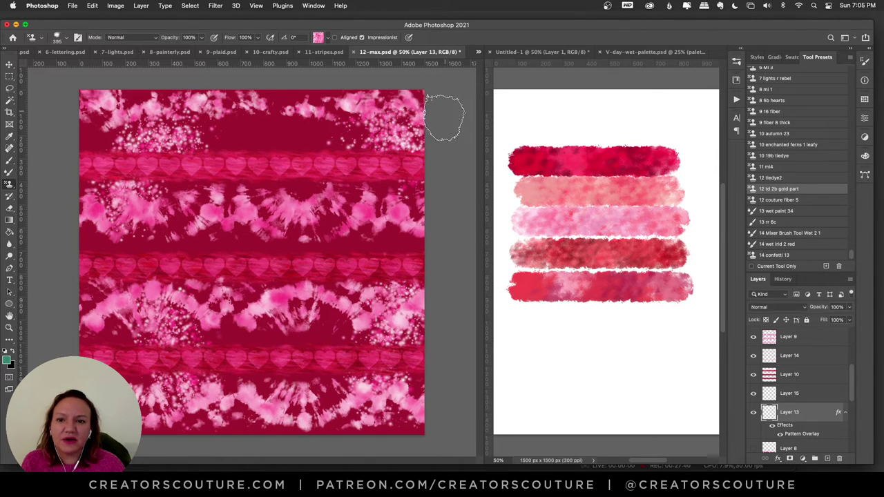
mouse_move(444, 117)
mouse_down()
mouse_move(248, 103)
mouse_move(82, 121)
mouse_up()
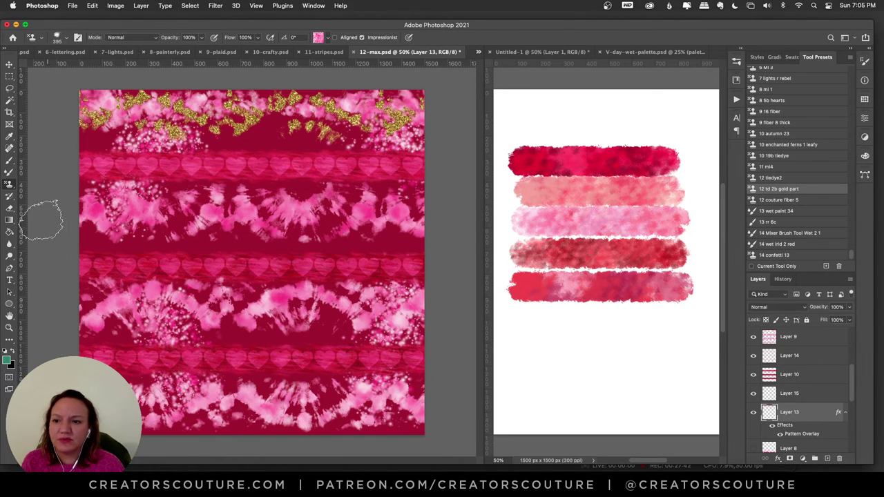
drag(42, 220, 461, 232)
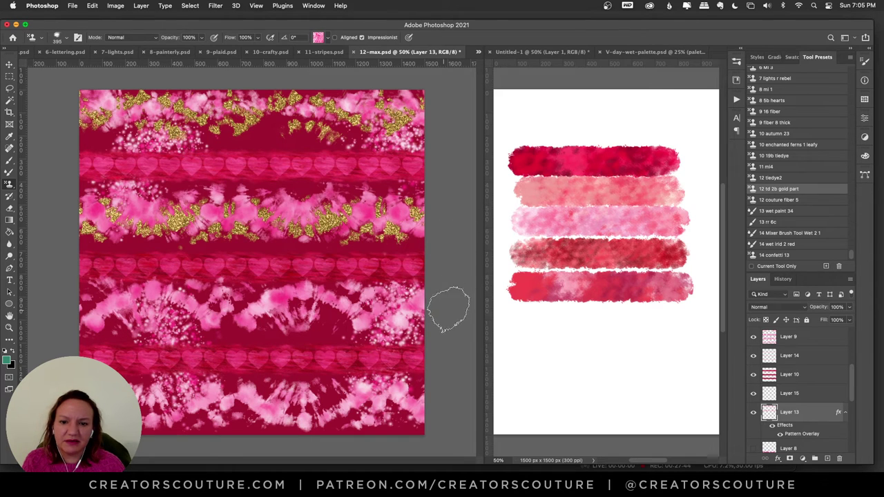
mouse_move(449, 309)
mouse_down()
mouse_move(344, 293)
mouse_move(83, 304)
mouse_up()
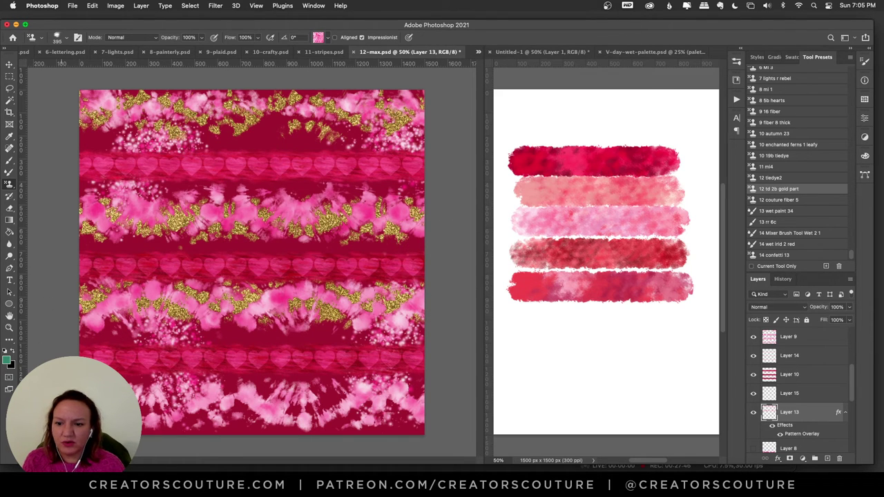
drag(141, 392, 461, 396)
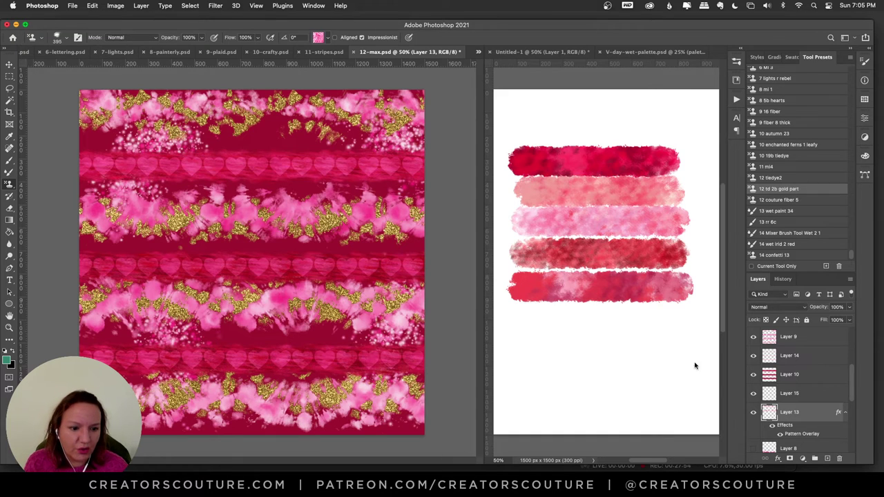
Step: Look through the neighbouring layers and toggle Layer 13's visibility to check the painted gold
mouse_move(853, 382)
mouse_down()
mouse_move(854, 413)
mouse_move(851, 397)
mouse_up()
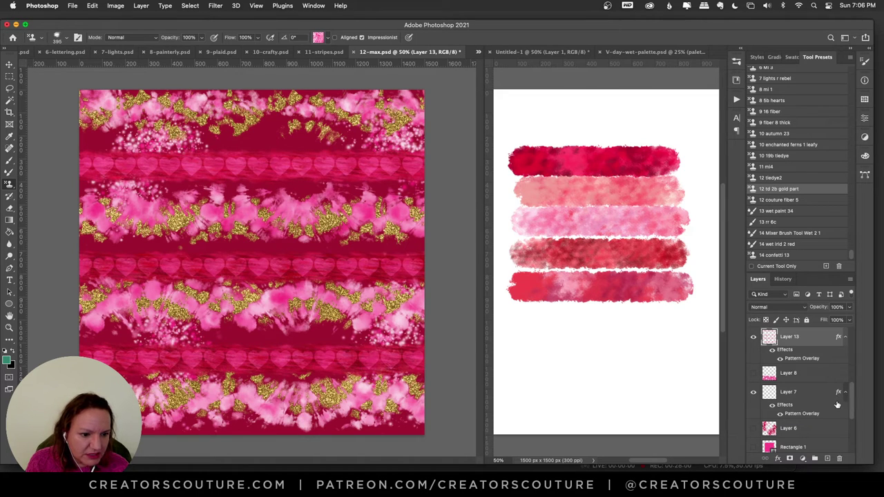
drag(854, 401, 848, 379)
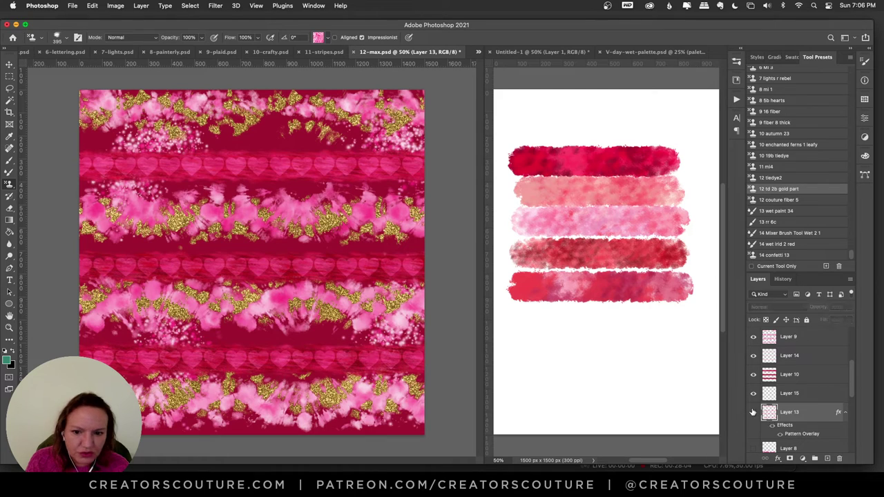
click(754, 414)
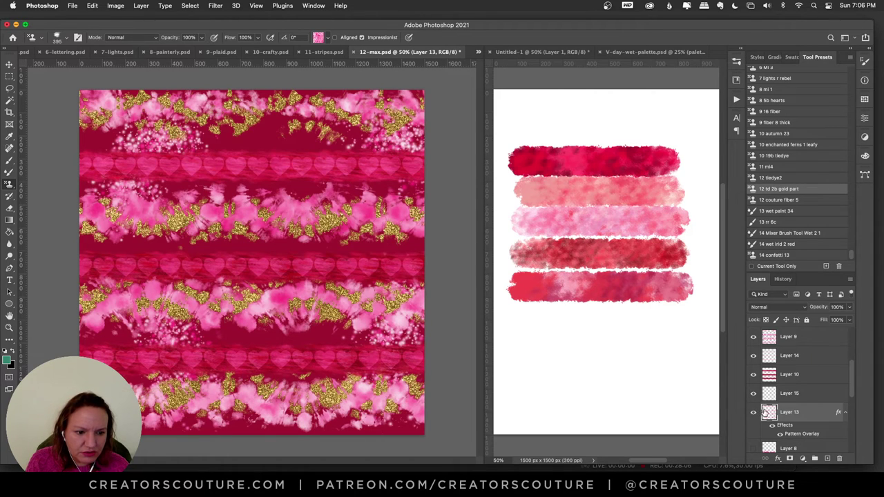
click(755, 414)
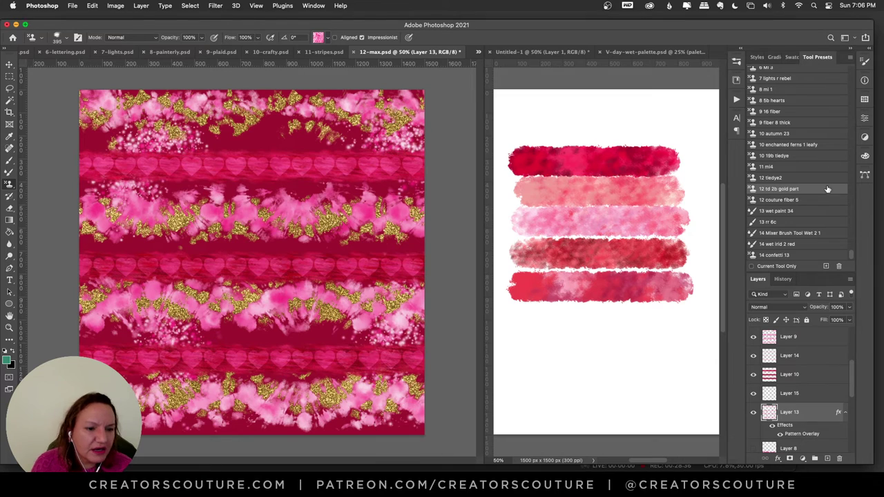
Step: Pick the pink splatter on the canvas to find its layer, and hide Layer 17
click(780, 233)
click(772, 222)
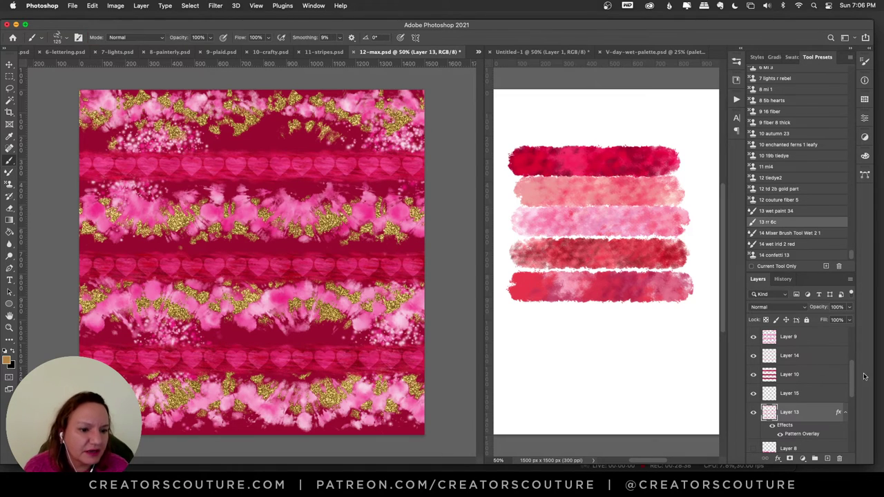
click(9, 65)
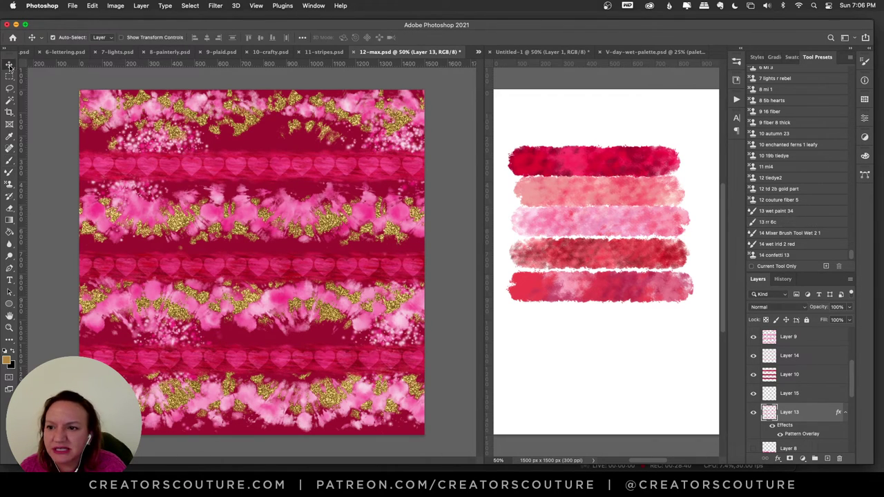
click(128, 140)
scroll(852, 416, down, 1)
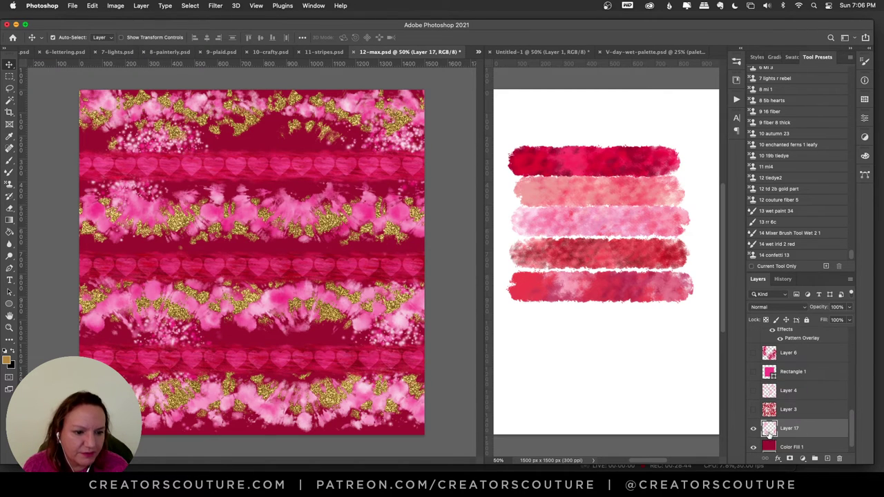
click(753, 428)
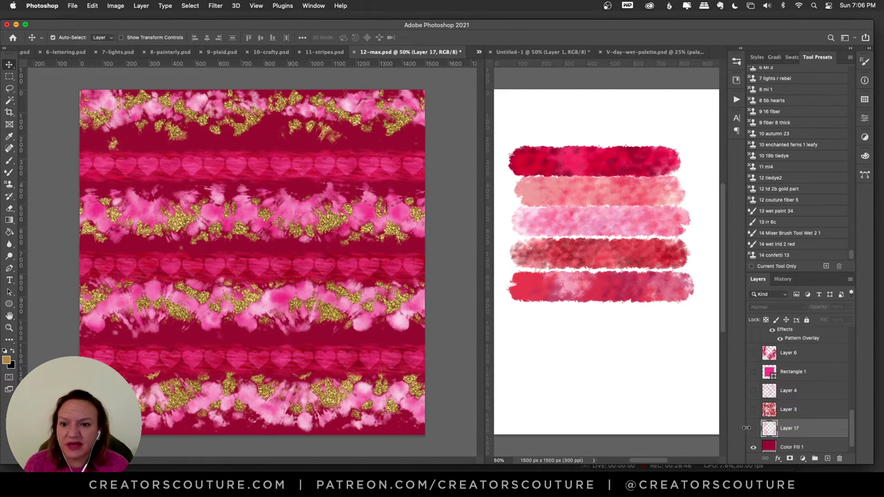
click(754, 429)
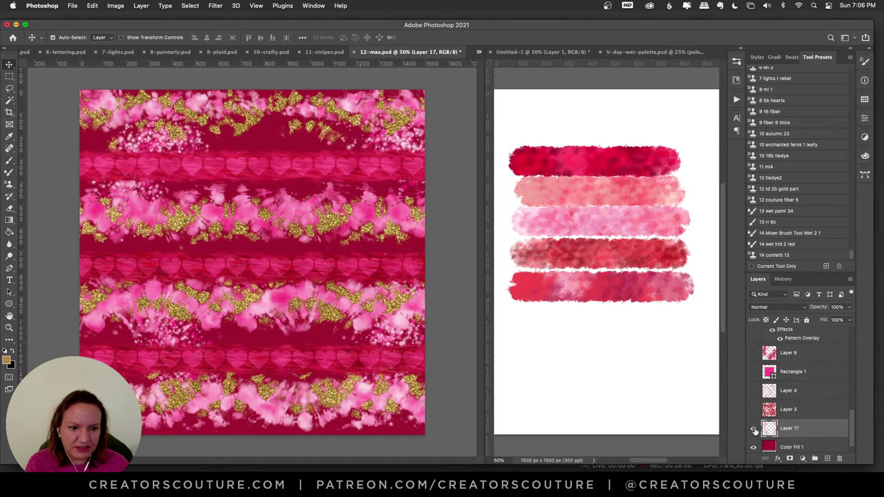
click(753, 429)
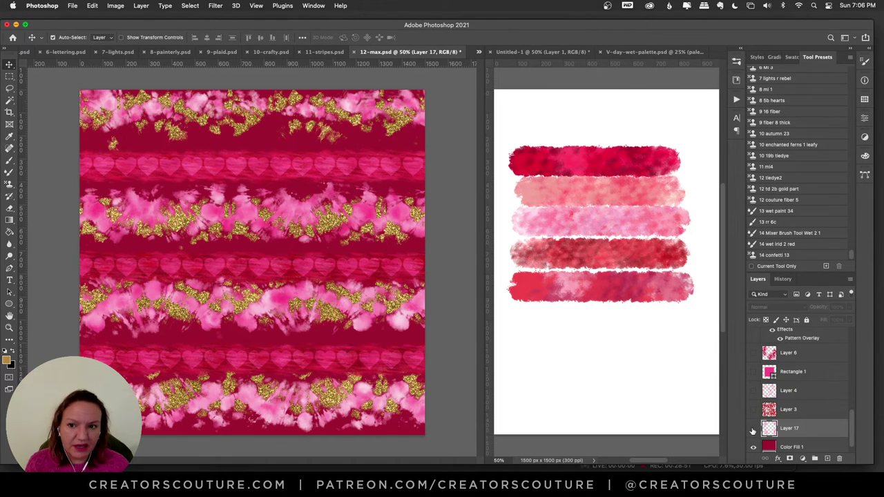
Step: Add two empty layers above Layer 17 and load the 13 rr 6c brush preset
click(828, 459)
click(828, 458)
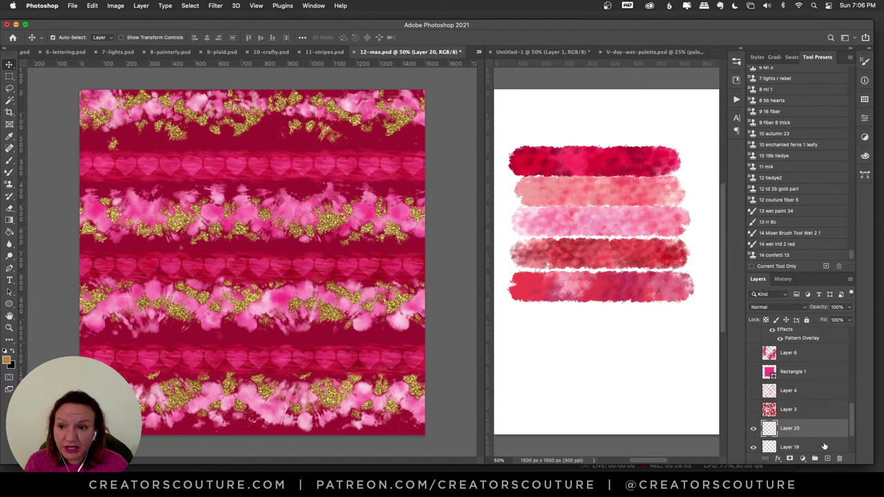
click(10, 184)
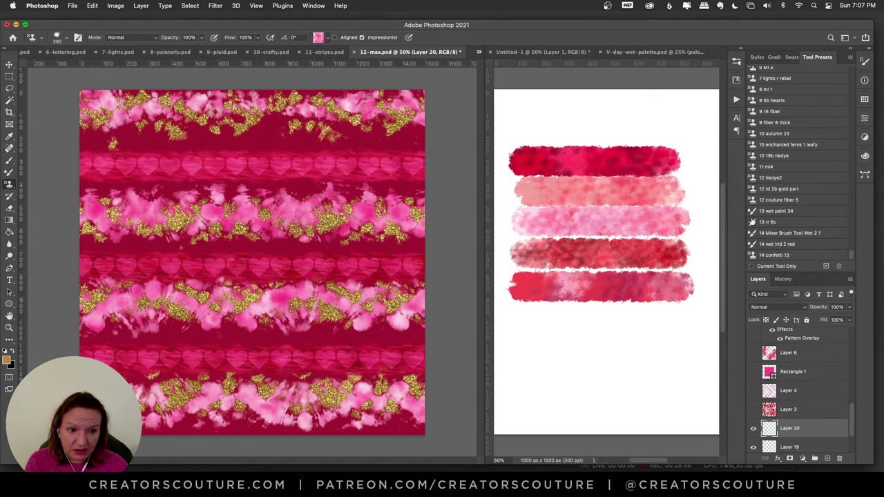
click(783, 222)
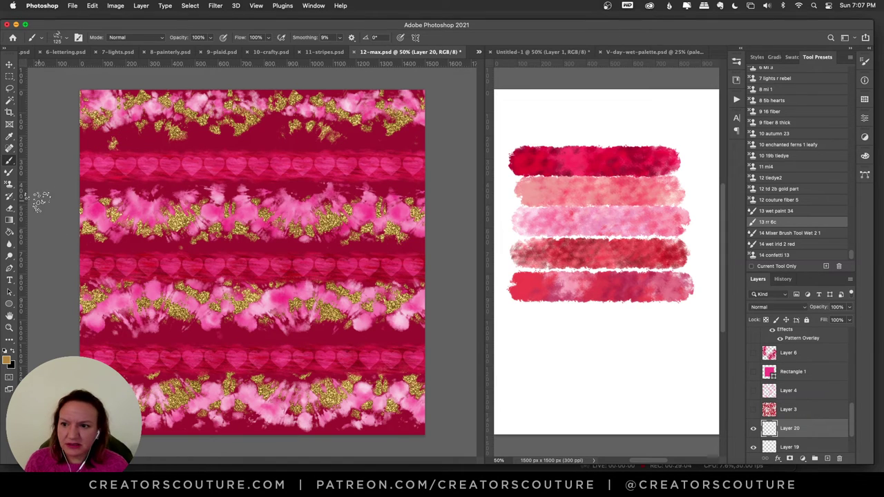
Step: Save the loaded 125 px splatter brush as a new brush preset
click(736, 62)
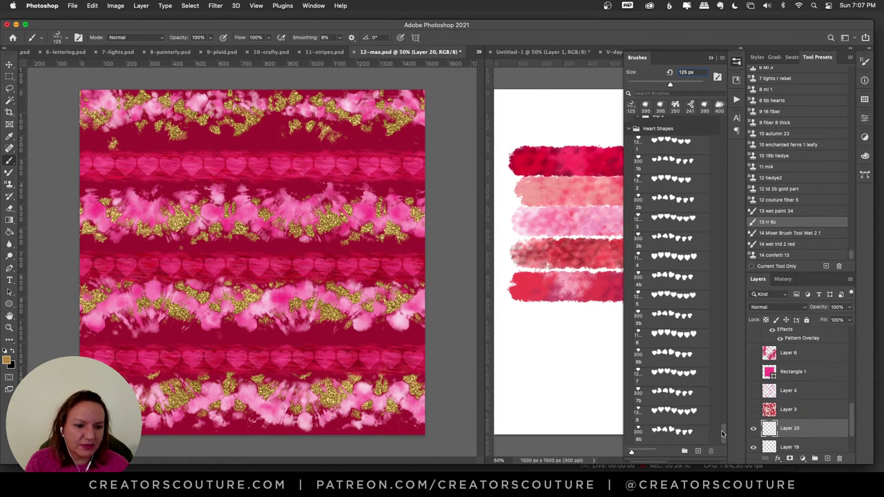
click(698, 451)
click(542, 234)
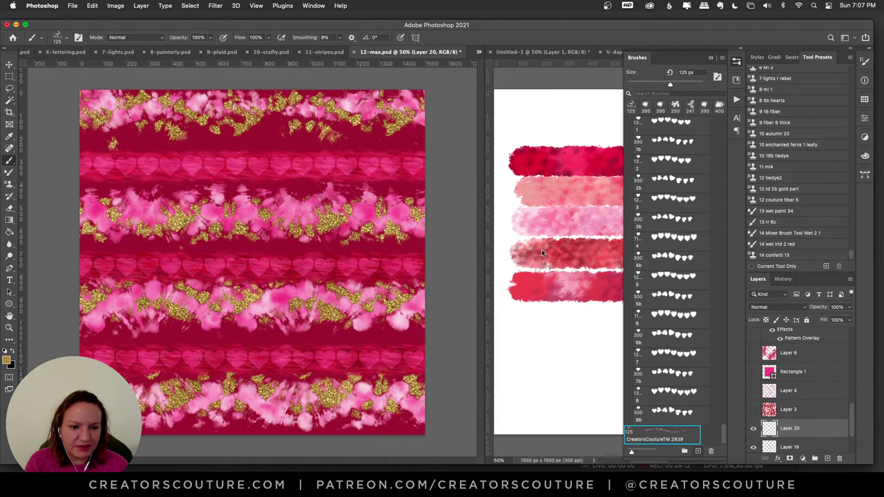
Step: Switch to the Pattern Stamp tool and give it the newly saved 125 px splatter brush
click(9, 185)
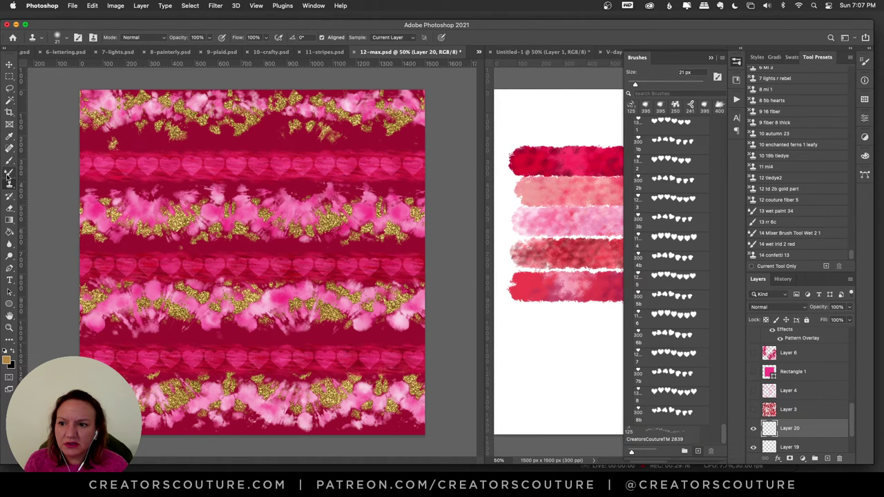
right_click(10, 185)
click(38, 185)
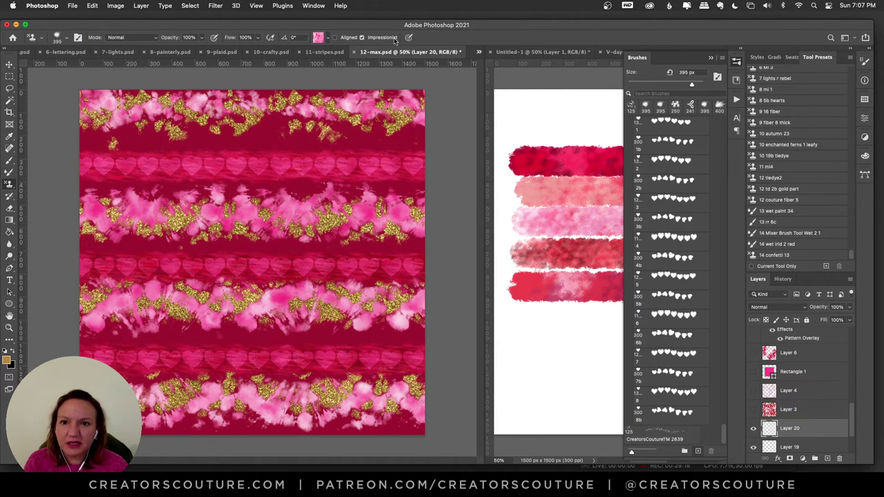
click(669, 429)
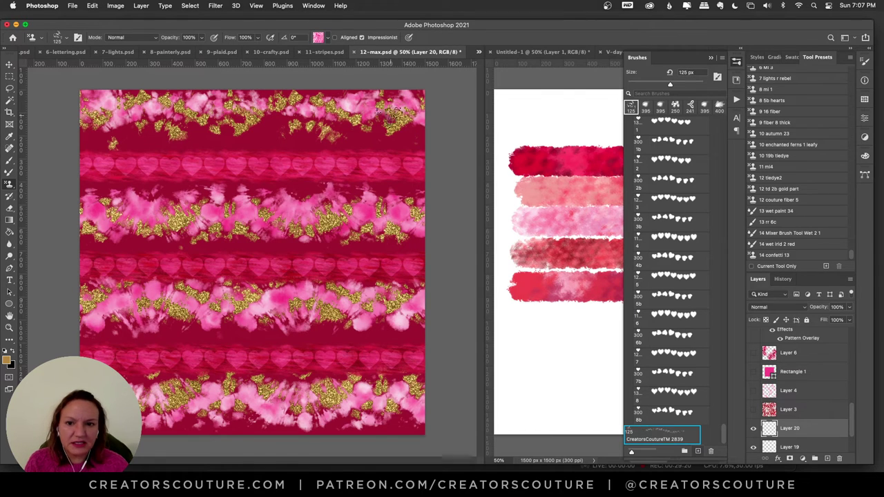
Step: Paint pink splatter patches on Layer 20 along the edges of the tie-dye bands with the Pattern Stamp
click(346, 134)
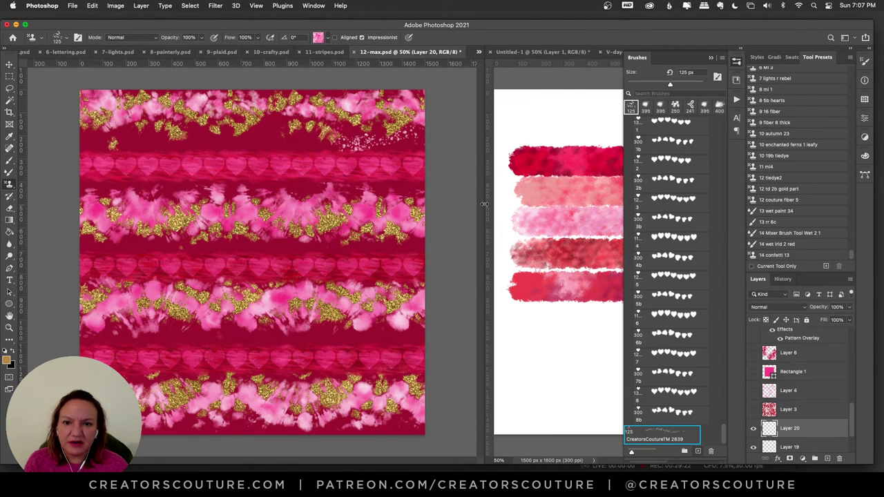
click(91, 129)
click(124, 135)
click(185, 121)
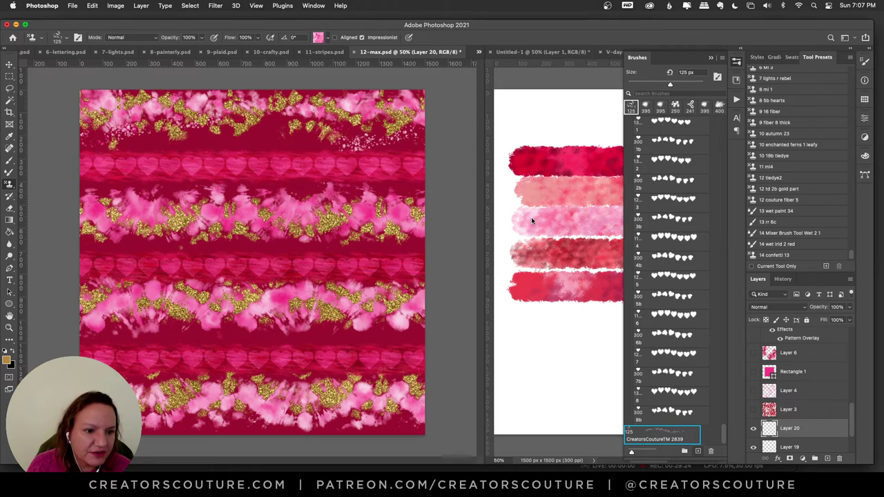
click(134, 246)
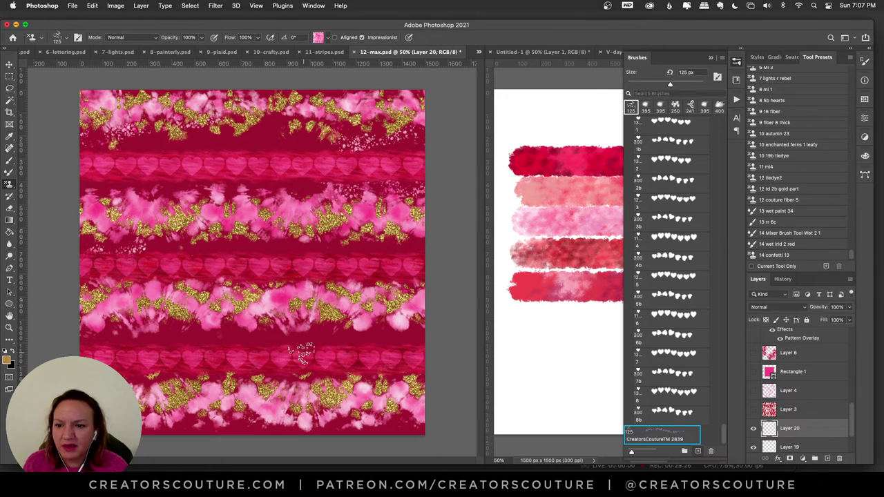
click(344, 333)
click(408, 336)
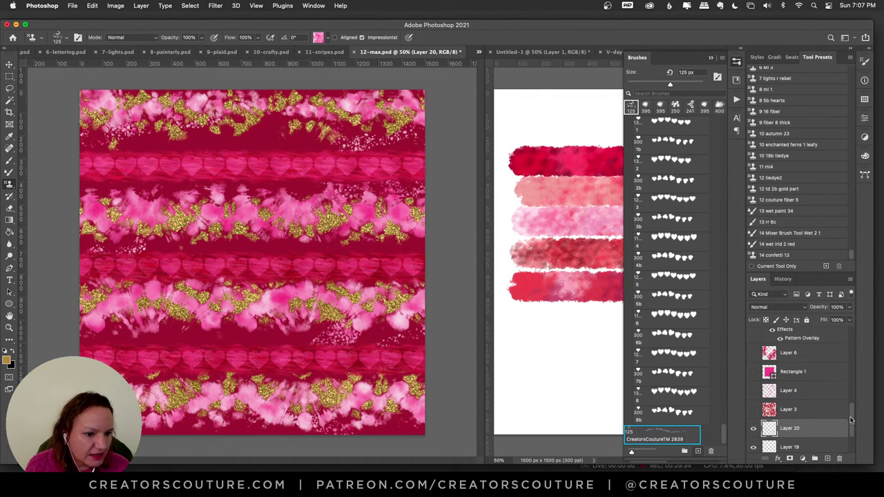
Step: Select the striped Layer 10 from the canvas with the Move tool and toggle its visibility to check its content
scroll(851, 420, up, 3)
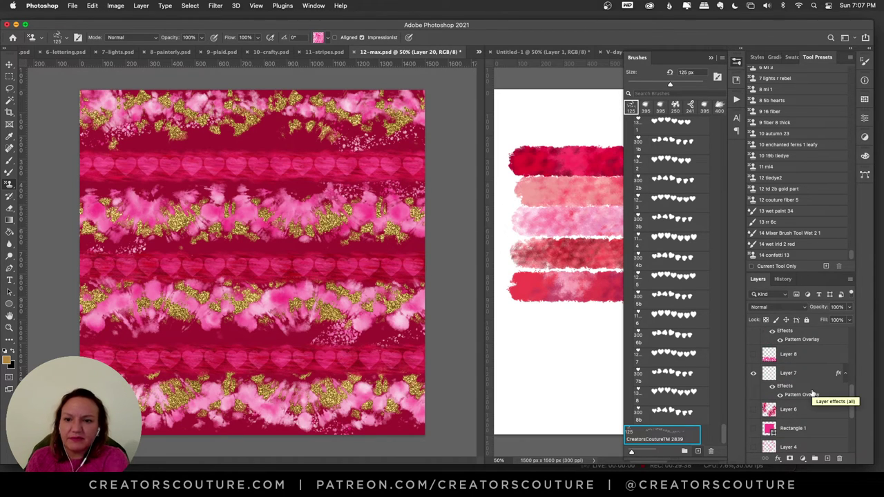
click(10, 65)
click(180, 153)
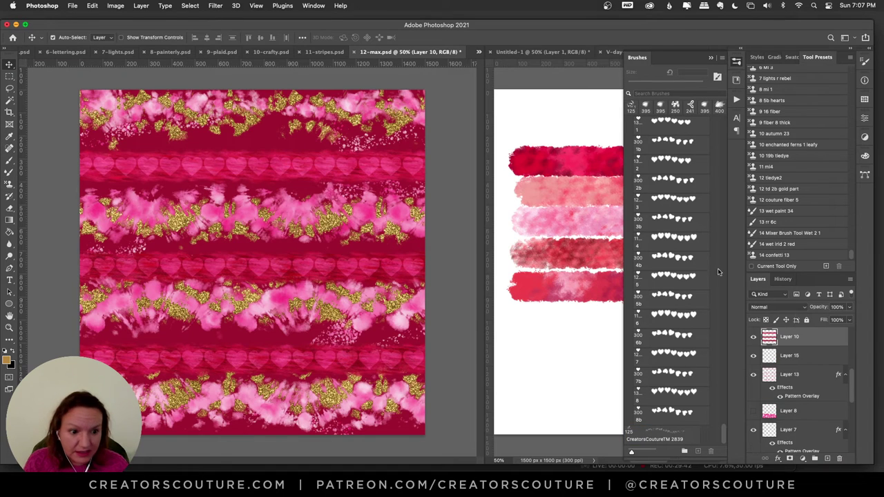
click(749, 338)
click(749, 338)
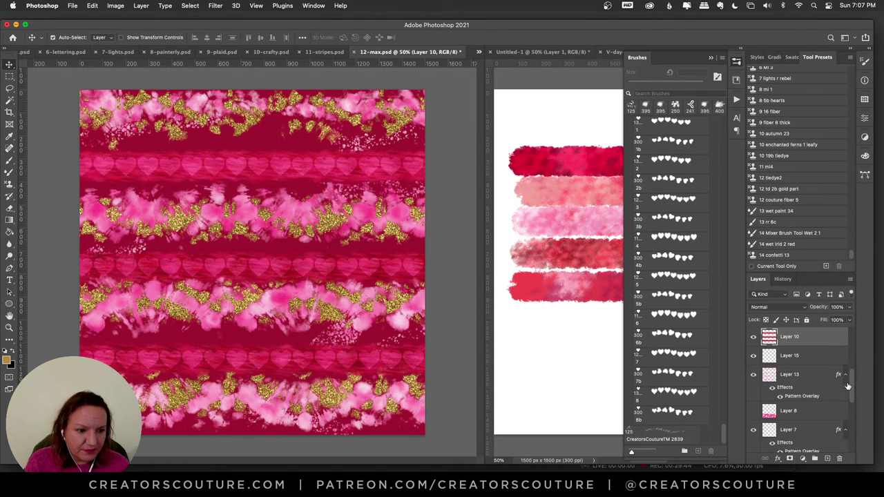
Step: Check Layer 9's visibility, and hide the hearts on Layer 14 and the red stripes on Layer 10
scroll(842, 371, up, 3)
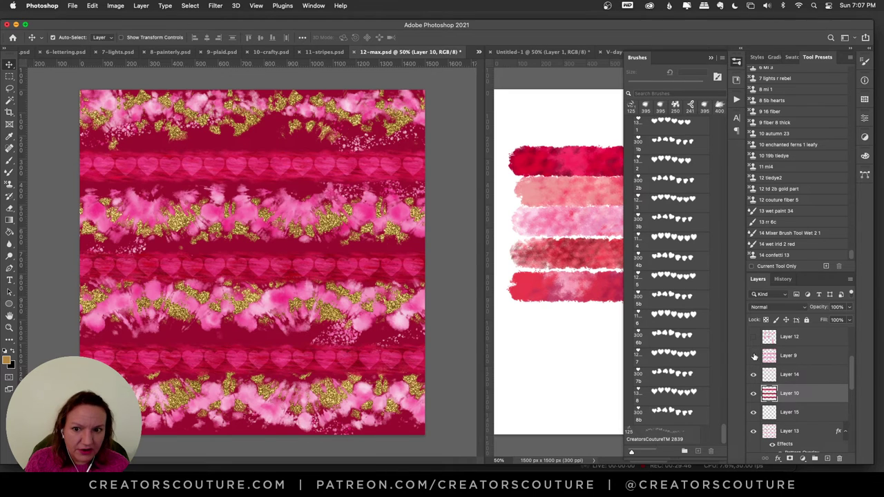
click(753, 355)
click(753, 355)
click(754, 374)
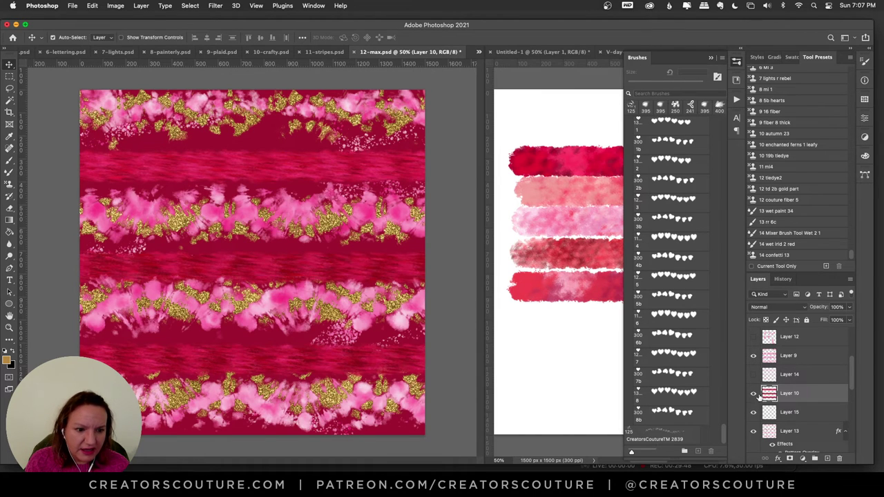
click(753, 393)
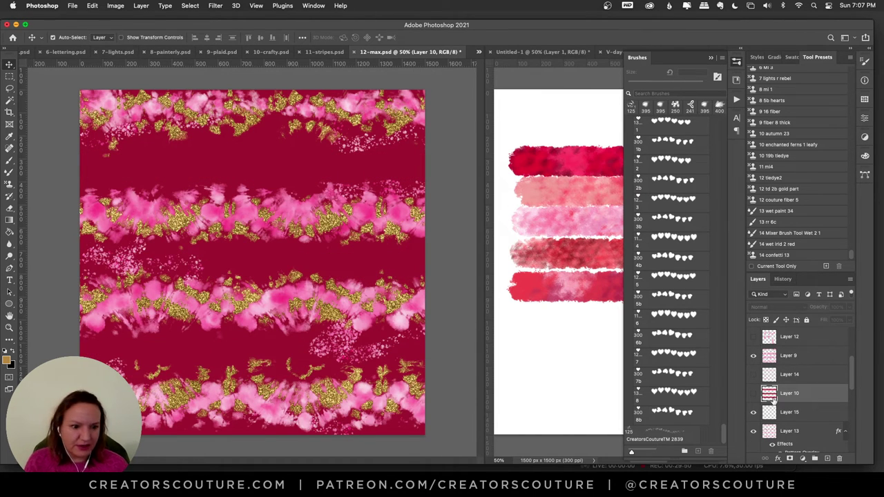
Step: Add a layer above Layer 10 and paint three horizontal red fiber bands between the tie-dye bands with the "12 couture fiber 5" preset
click(828, 459)
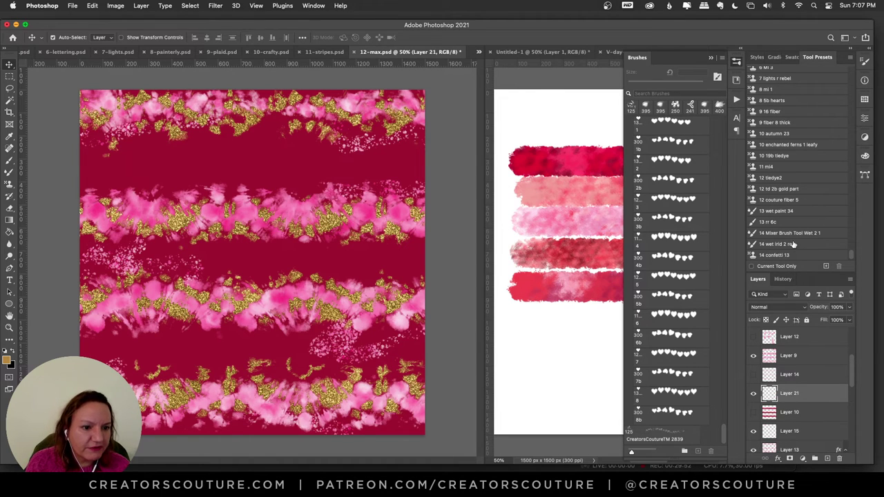
click(783, 200)
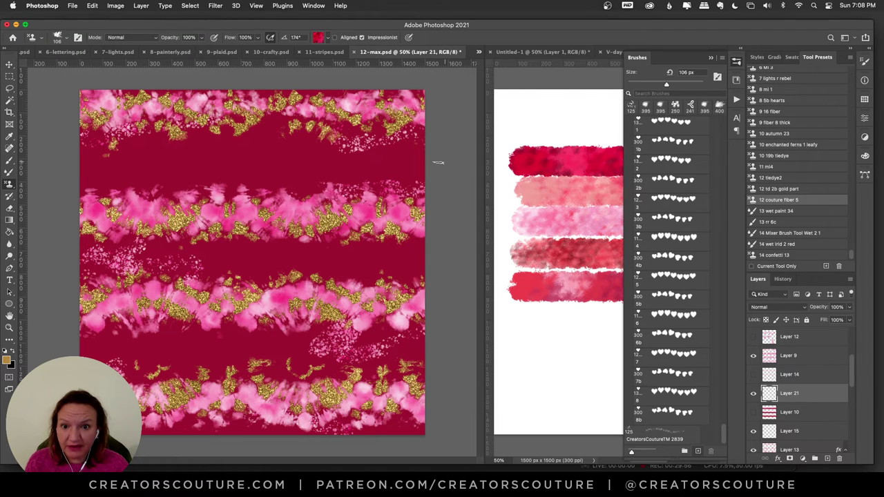
drag(438, 162, 80, 160)
drag(70, 260, 480, 273)
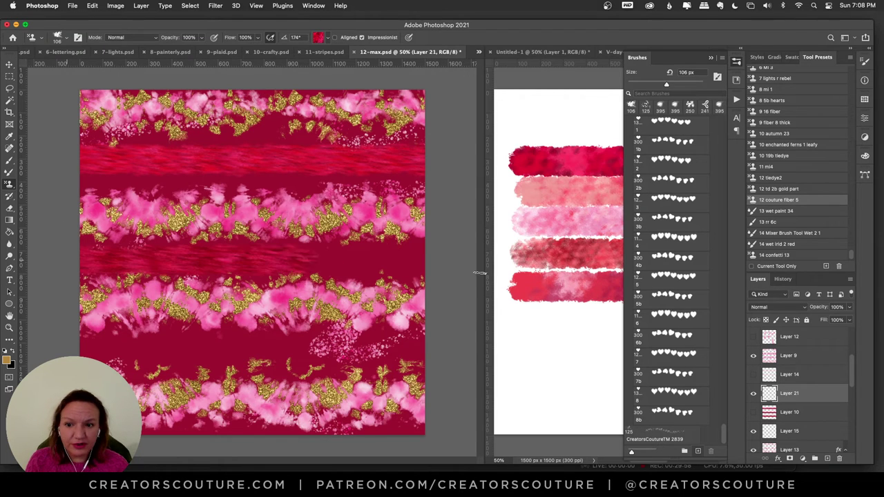
drag(448, 358, 76, 362)
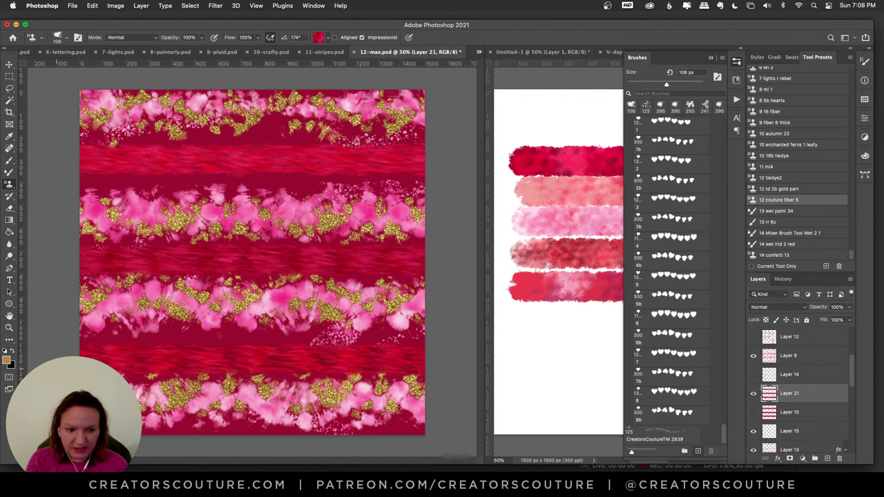
Step: Add another layer above the fiber bands and show the heart rows on Layer 14
click(827, 460)
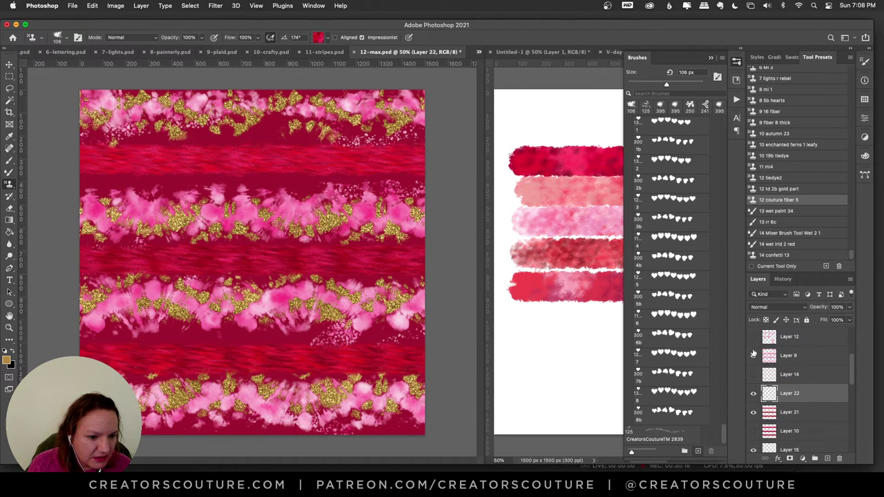
click(754, 374)
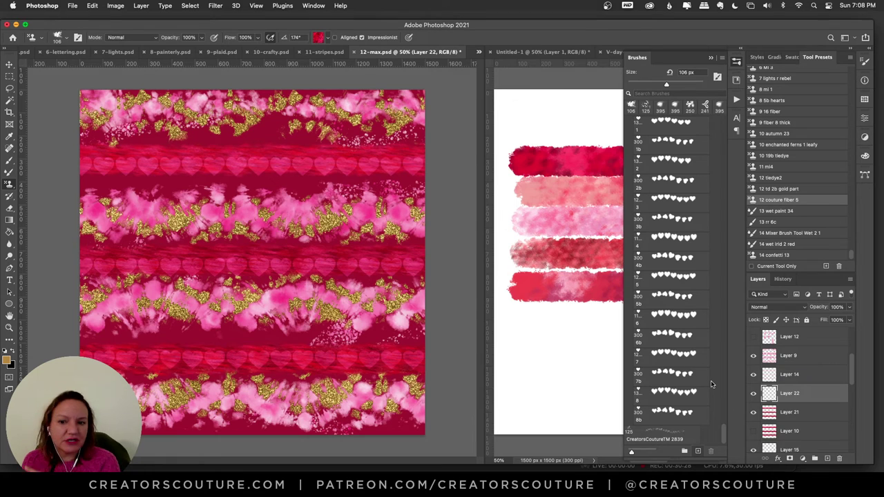
Step: Identify the hearts layer by toggling Layer 9, and nudge Layer 14's heart rows upward to centre them on the red fiber bands
click(798, 357)
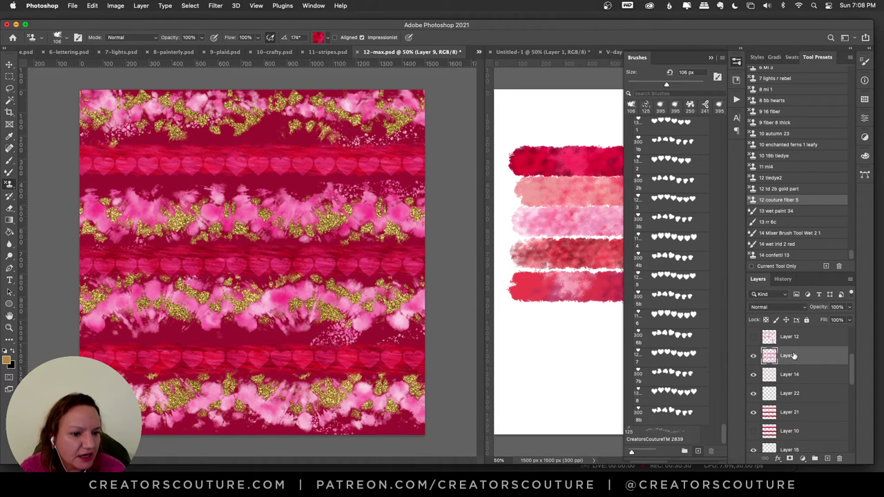
click(754, 356)
click(754, 357)
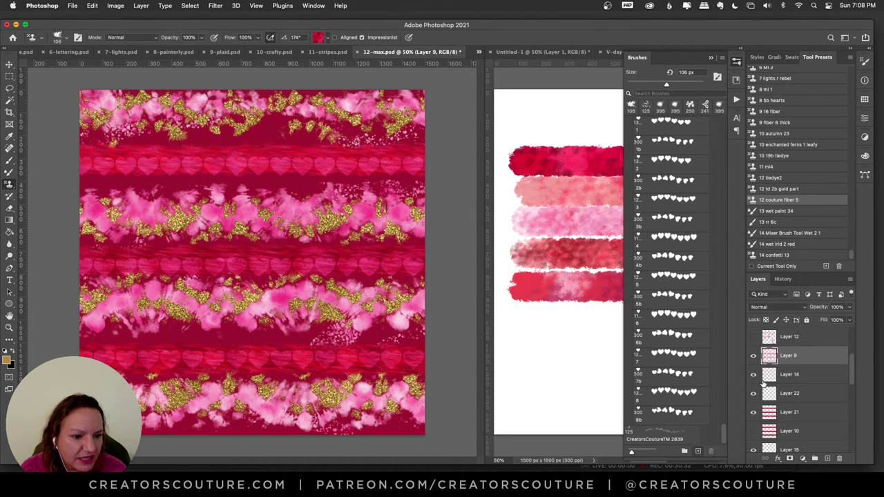
click(760, 376)
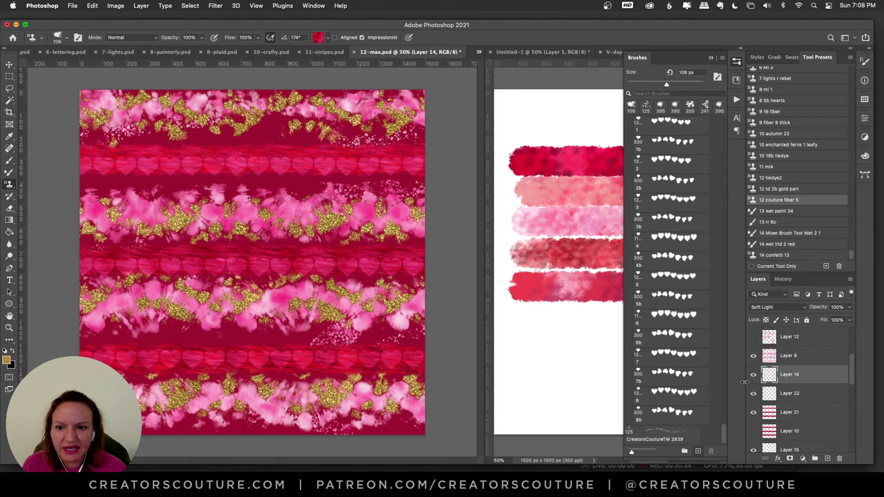
click(7, 63)
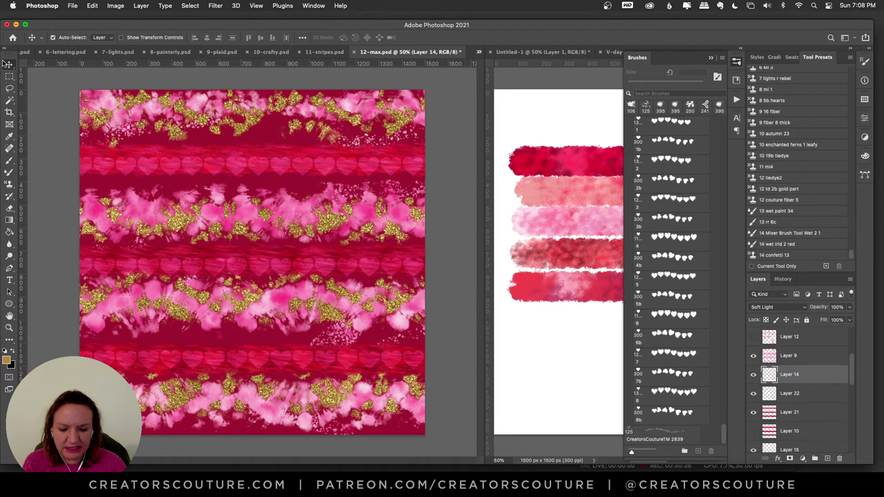
key(shift+Up)
key(shift+Up)
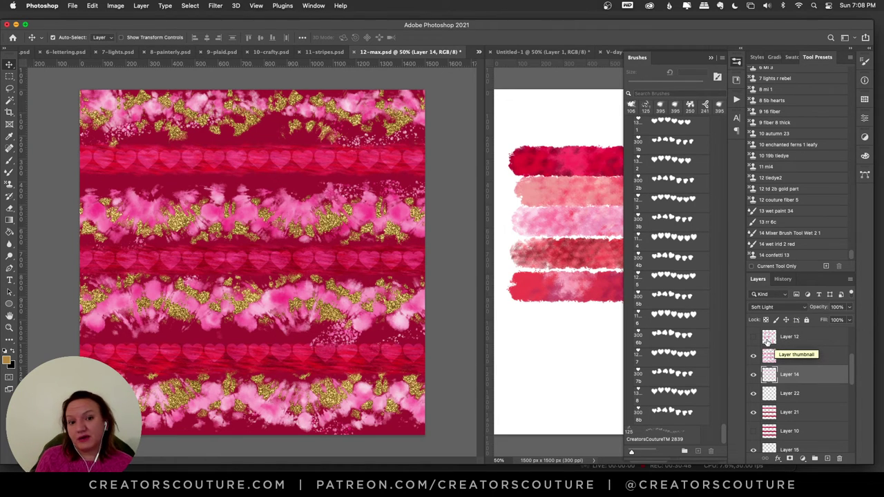
Step: Show the large heart on Layer 5 together with its clipped pink fill
drag(855, 366, 844, 326)
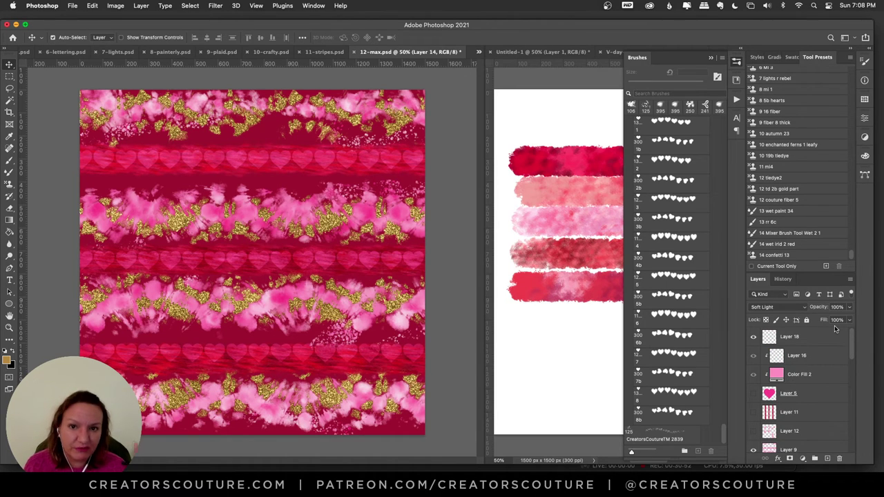
click(753, 394)
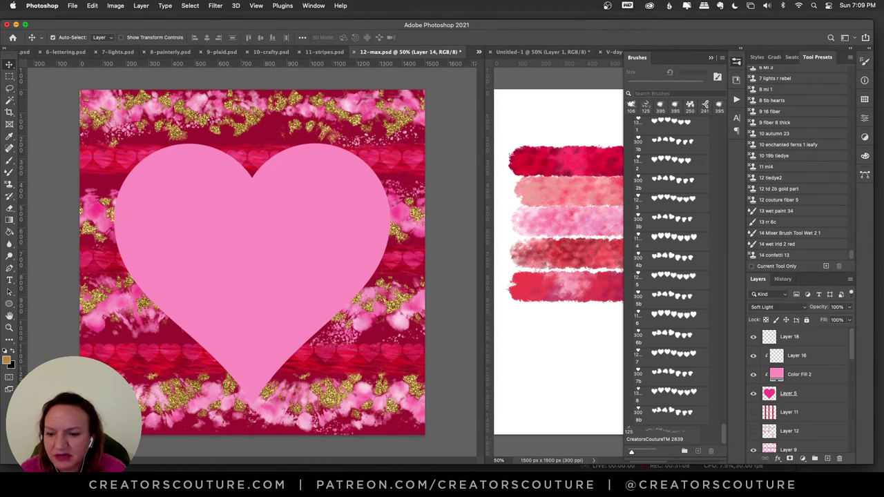
Step: Switch to Finder and open 13-flowers.psd from the demos folder in Photoshop
key(super+Tab)
click(486, 211)
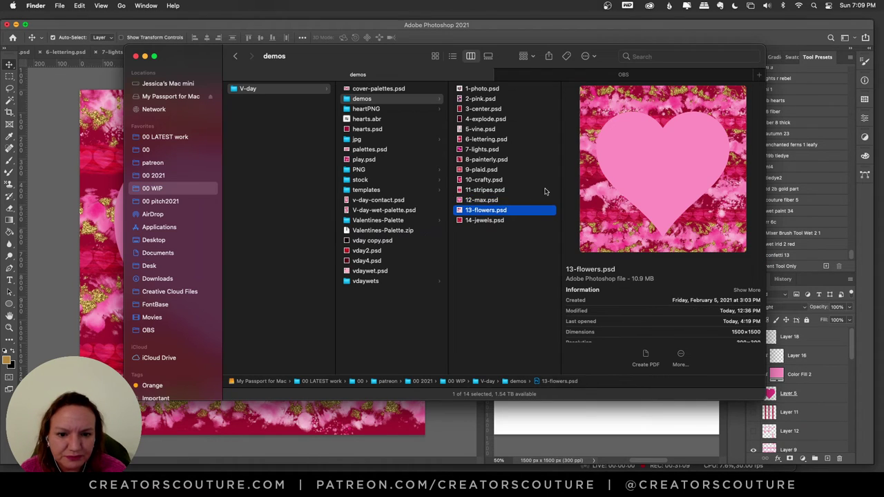
double_click(486, 211)
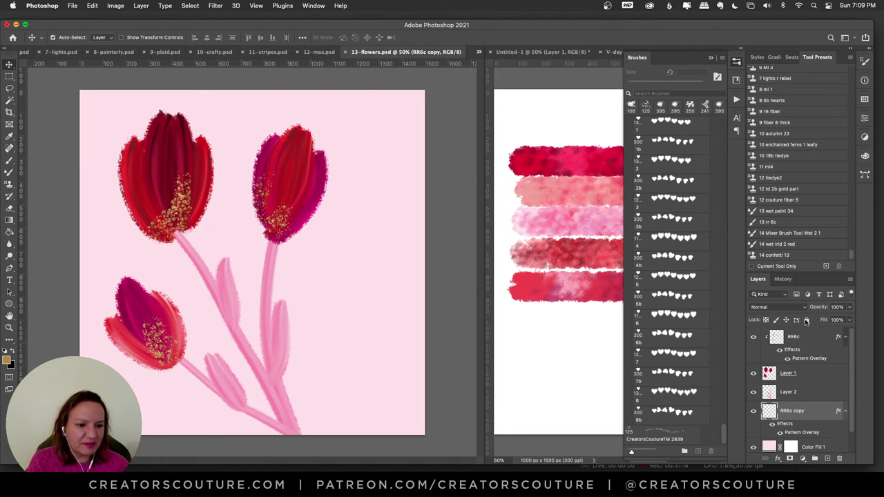
Step: Add two new layers above RR6c and load the "13 wet paint 34" Mixer Brush preset
click(819, 344)
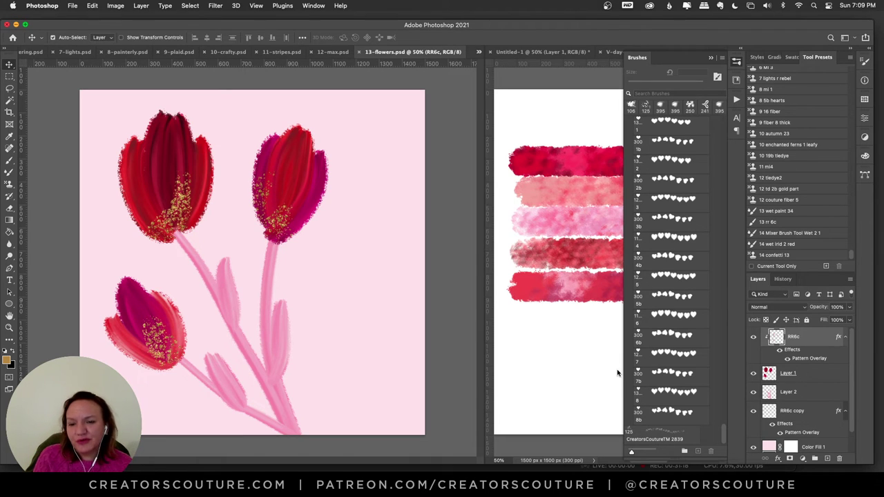
click(828, 459)
click(828, 459)
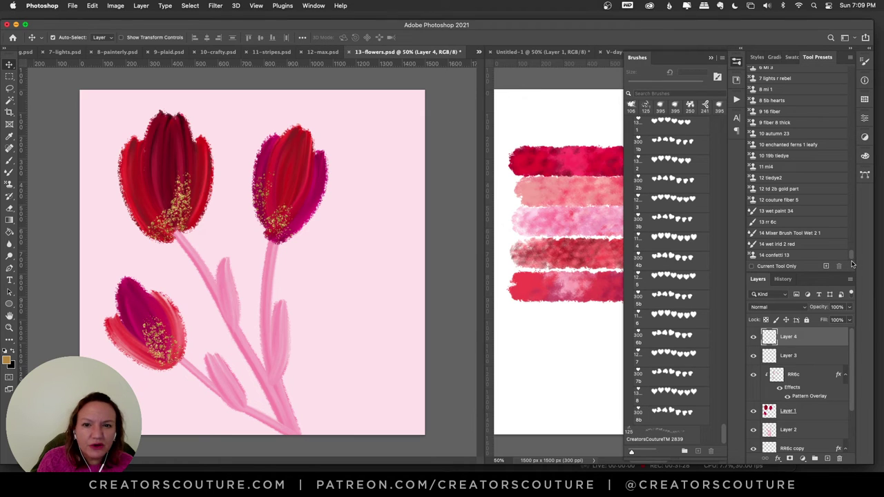
click(773, 212)
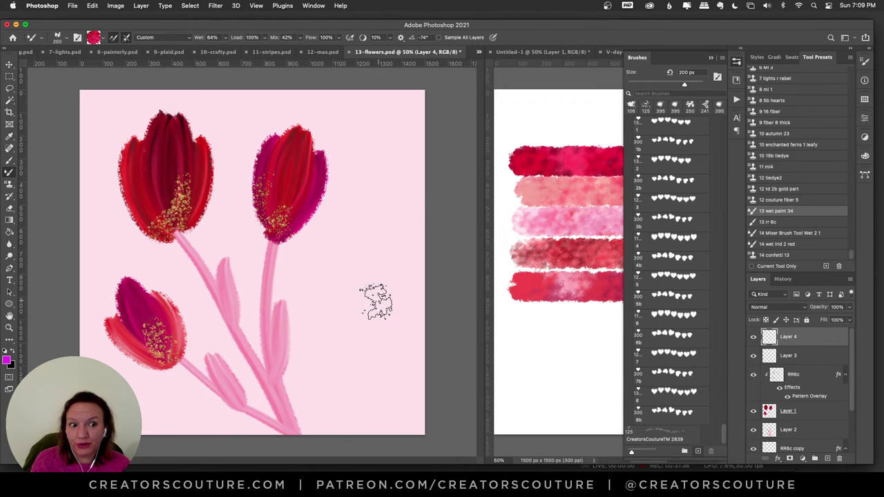
drag(351, 238, 407, 354)
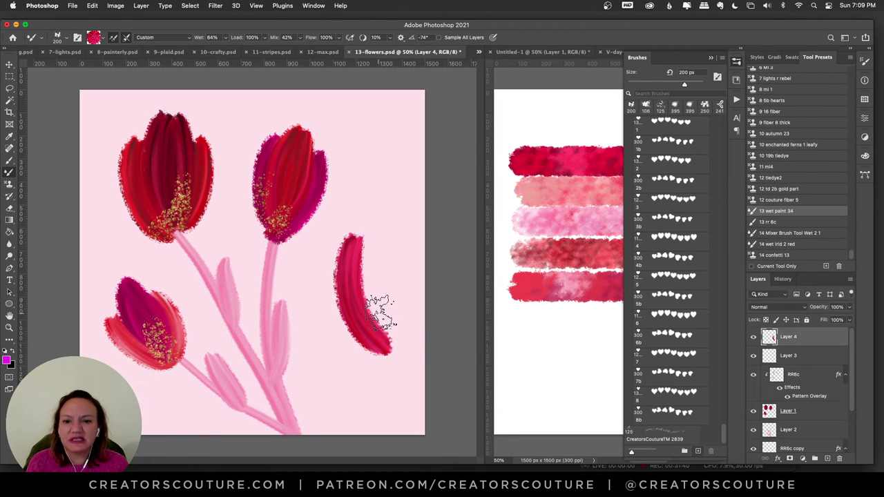
key(ctrl+z)
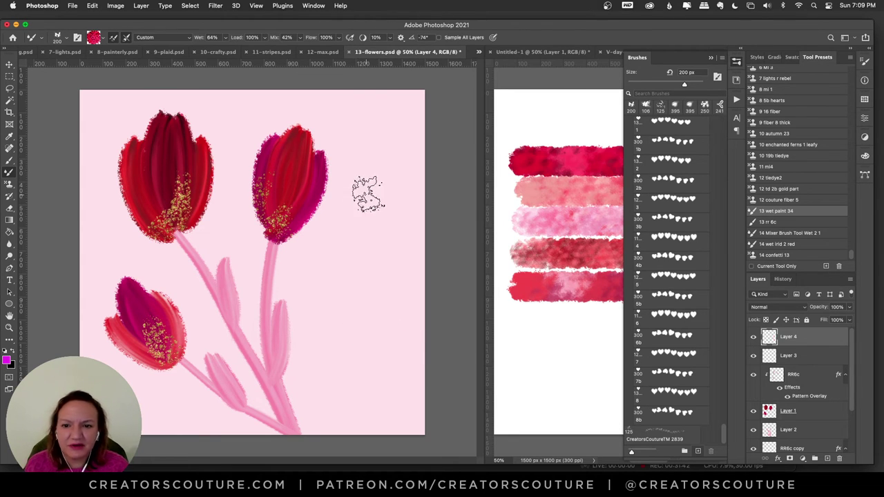
drag(363, 195, 365, 294)
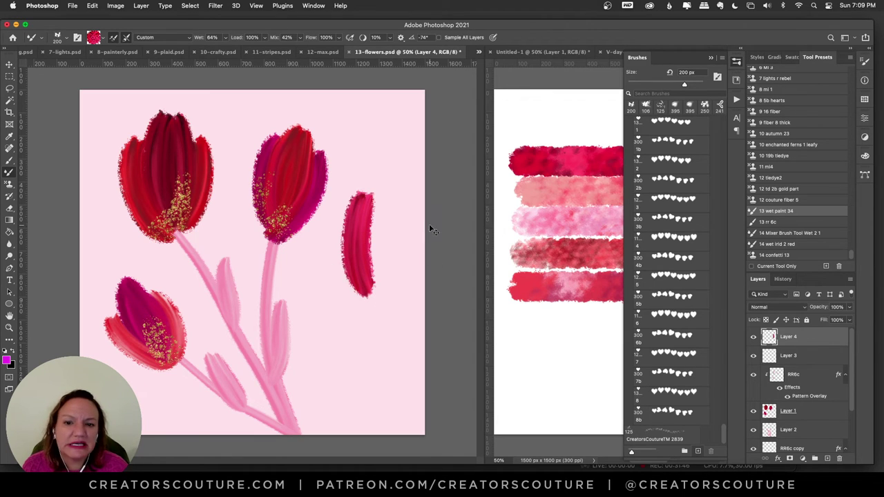
key(ctrl+z)
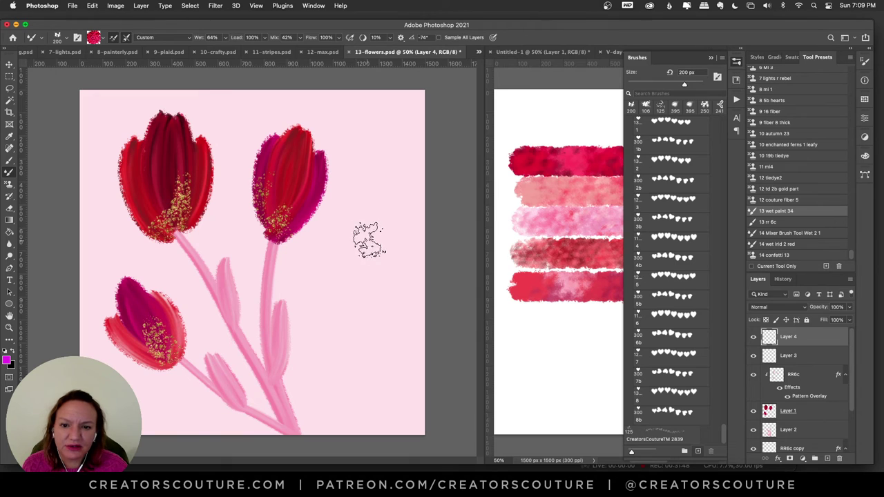
Step: Paint the red central petals of a new tulip on Layer 4, beside the existing flowers, repainting the second stroke
drag(369, 226, 367, 289)
mouse_move(371, 218)
mouse_down()
mouse_move(386, 260)
mouse_move(356, 296)
mouse_up()
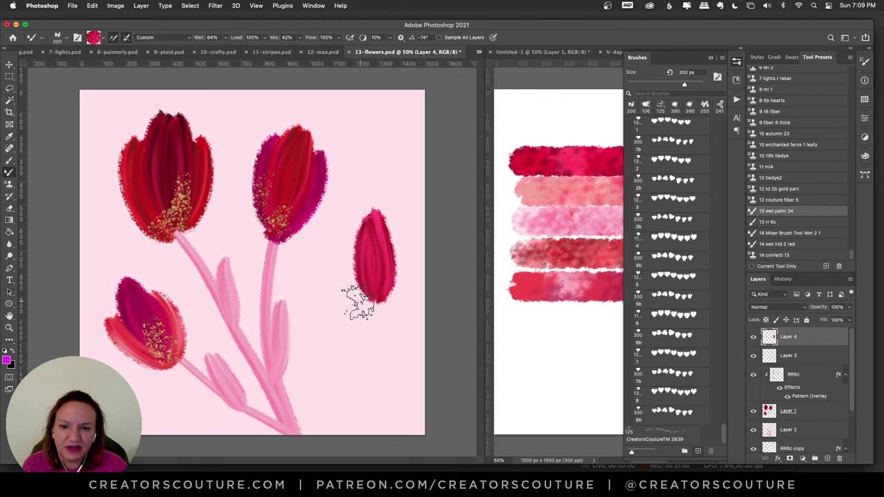
key(ctrl+z)
drag(381, 223, 355, 301)
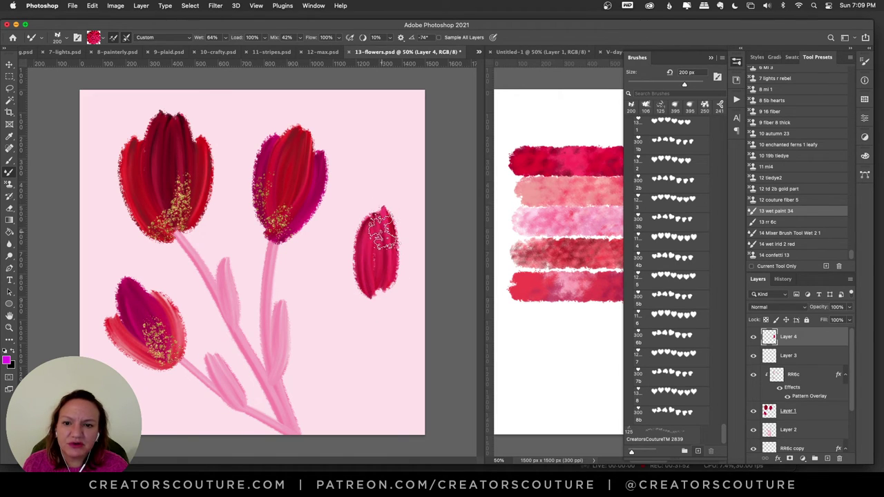
Step: Collapse the brush list and load the Mixer Brush with the bright pink swatch from V-day-wet-palette.psd
click(736, 61)
click(553, 53)
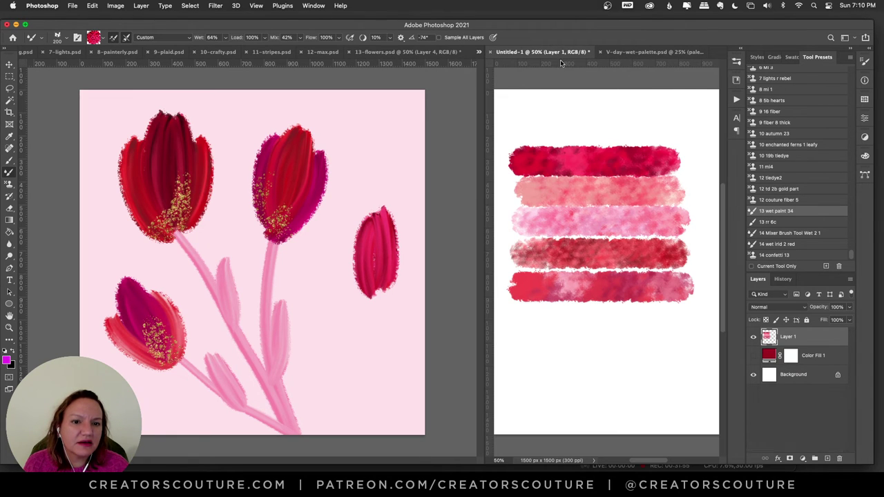
click(628, 52)
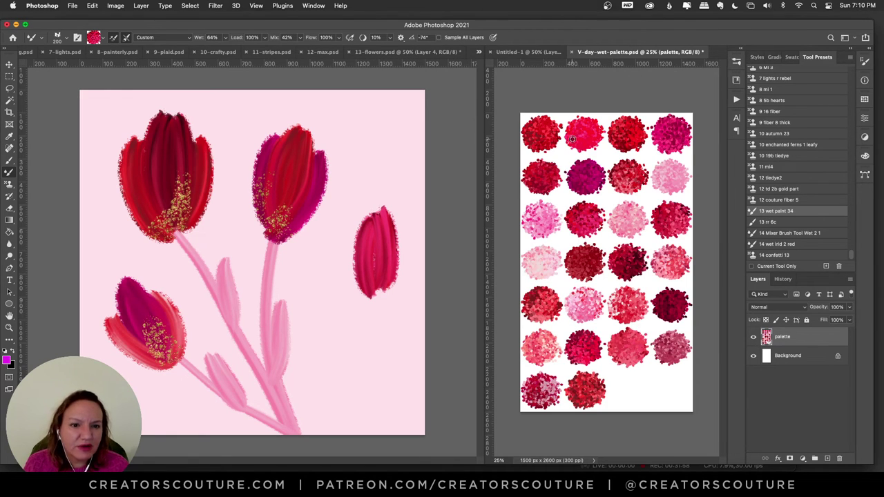
alt+click(540, 219)
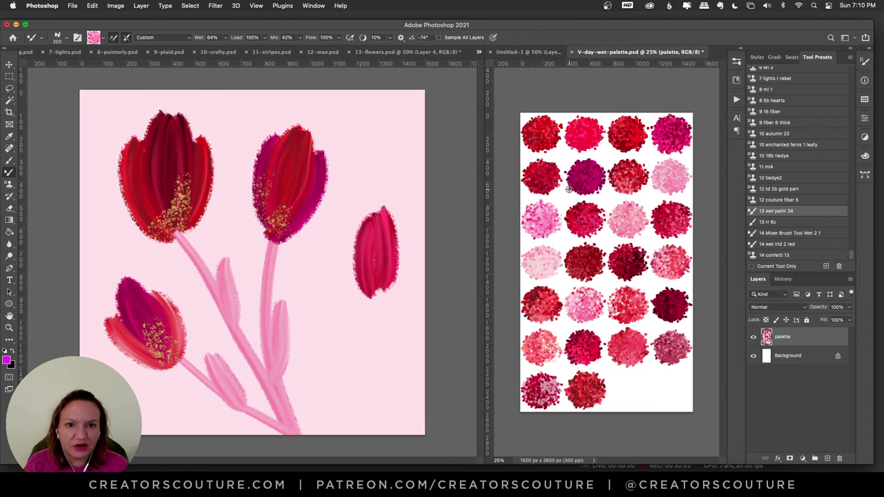
Step: Paint pink outer petals on both sides of the new tulip in 13-flowers.psd and blend its base into a point
click(366, 205)
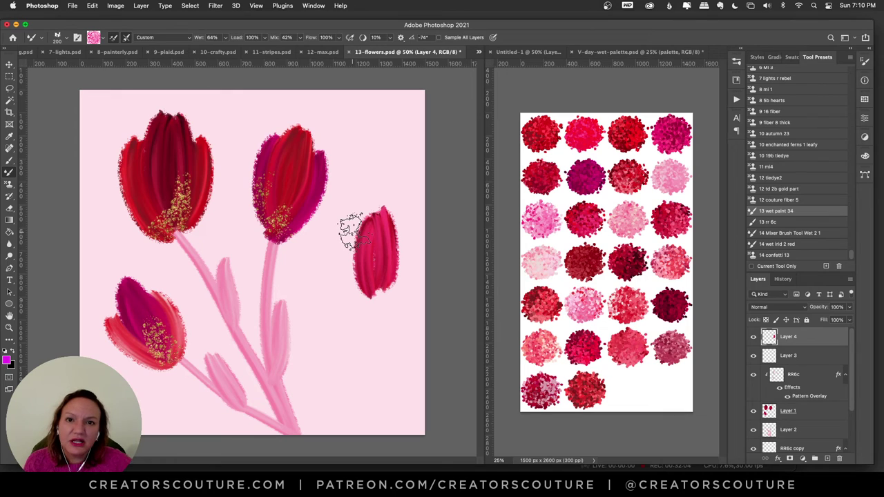
drag(351, 231, 397, 325)
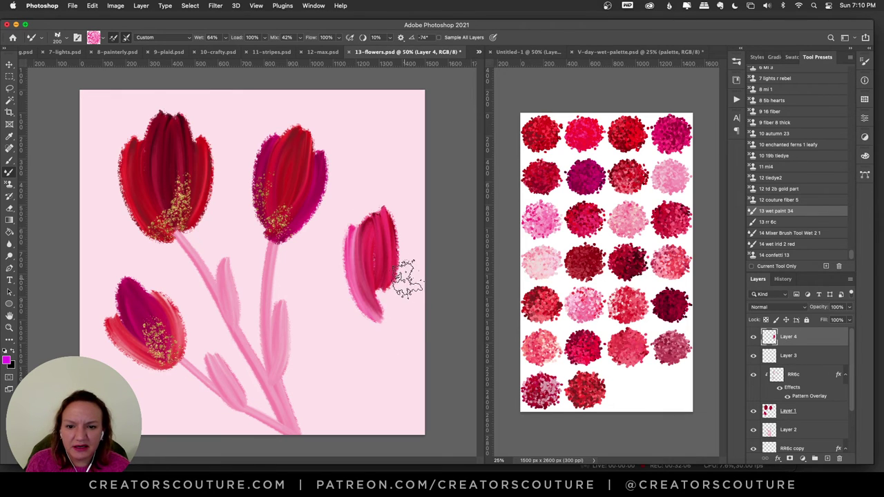
key(super+z)
mouse_move(354, 232)
mouse_down()
mouse_move(366, 291)
mouse_move(403, 262)
mouse_move(393, 213)
mouse_move(398, 251)
mouse_move(367, 316)
mouse_up()
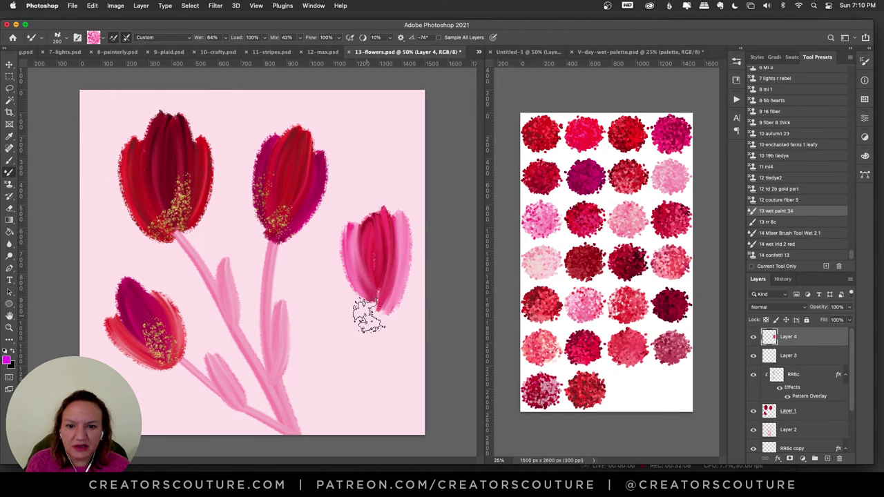
drag(376, 263, 380, 309)
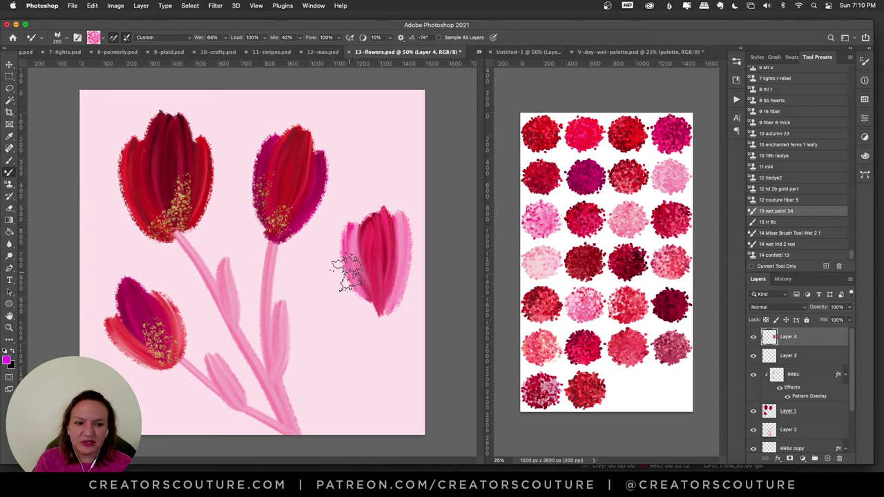
Step: Load the palest pink swatch from the wet palette and paint a stem with two leaves below the new tulip
click(557, 252)
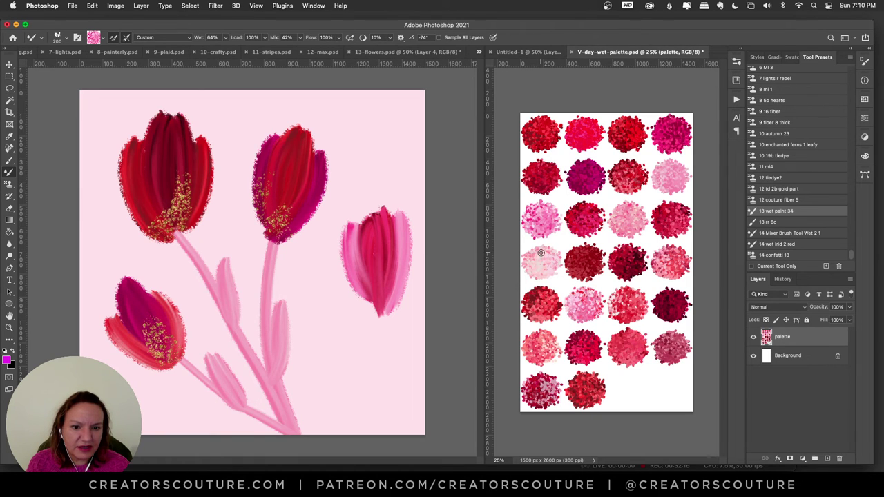
alt+click(541, 274)
click(420, 321)
drag(379, 314, 384, 434)
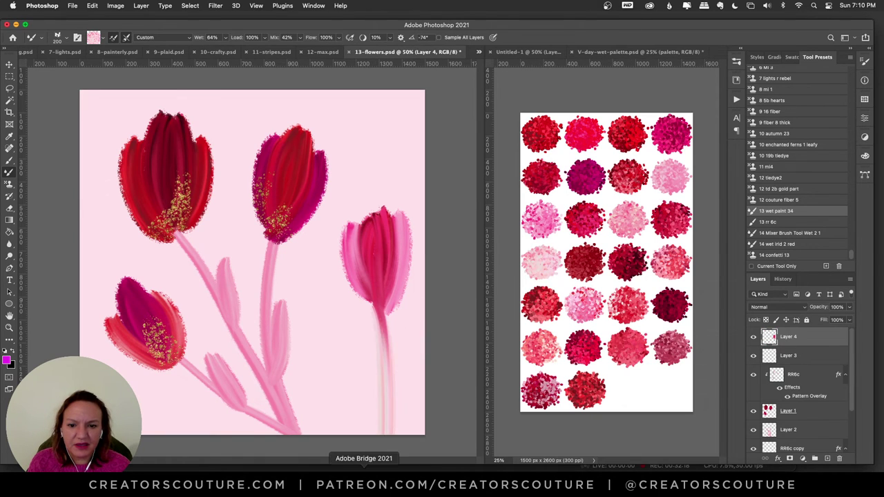
mouse_move(381, 391)
mouse_down()
mouse_move(360, 350)
mouse_move(406, 337)
mouse_up()
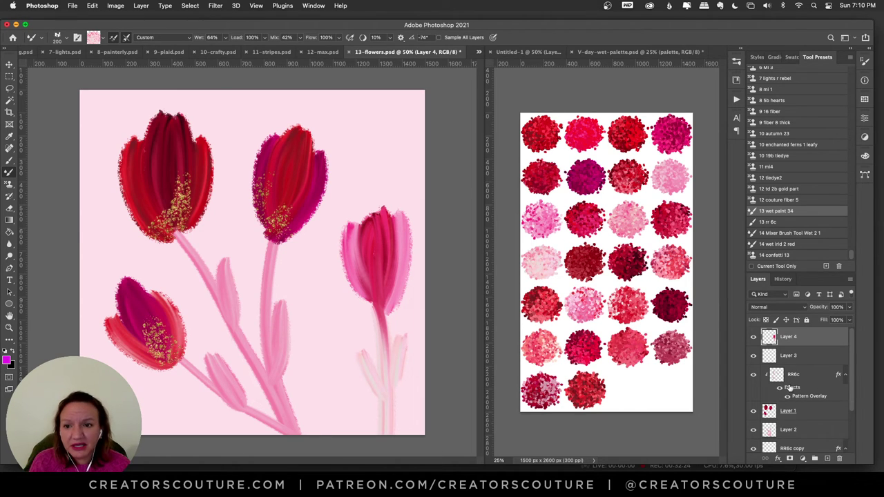
Step: Try gold speckles on the largest red tulip with the 13 rr 6c preset on the RR6c layer, and undo the strokes
click(778, 223)
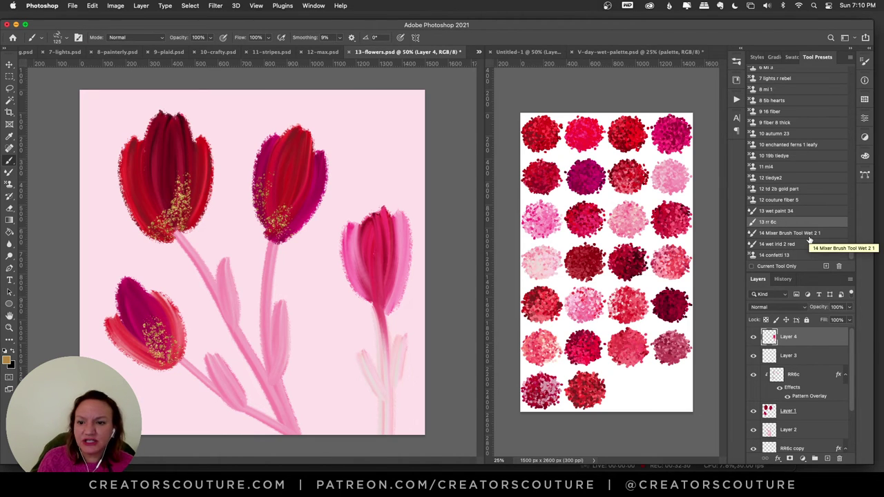
click(791, 379)
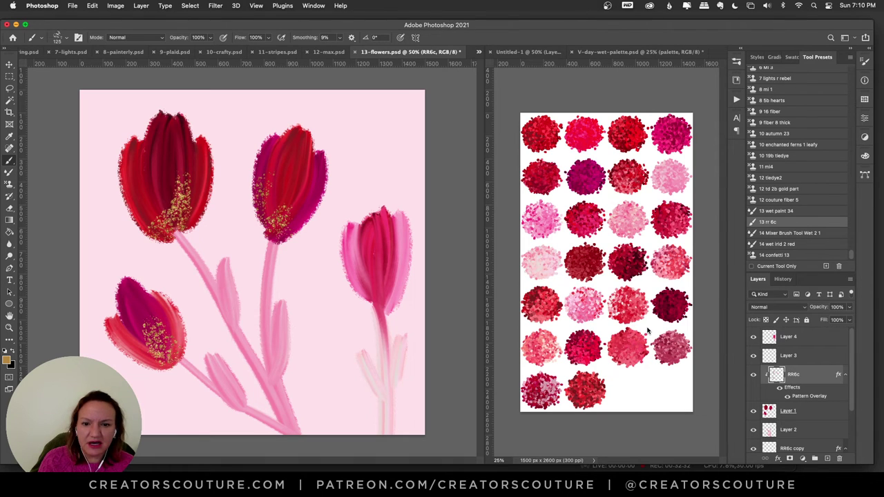
drag(148, 138, 139, 215)
drag(146, 142, 138, 207)
drag(148, 162, 156, 238)
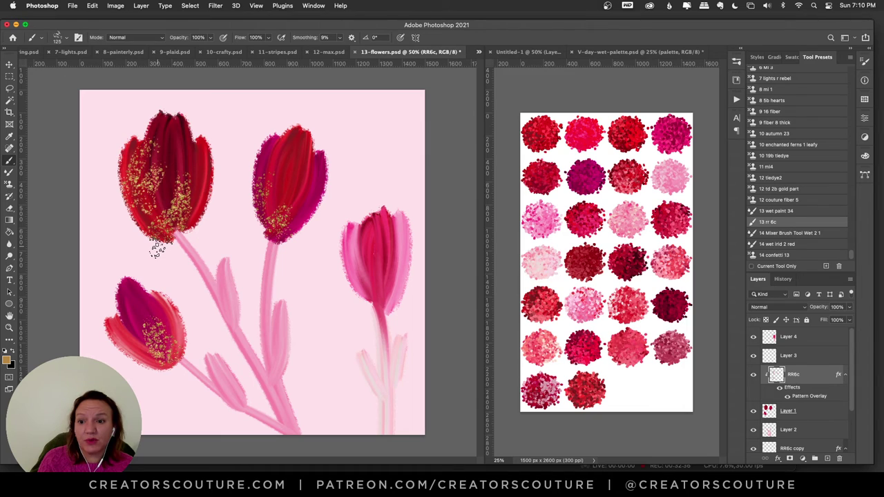
key(super+z)
drag(175, 133, 129, 157)
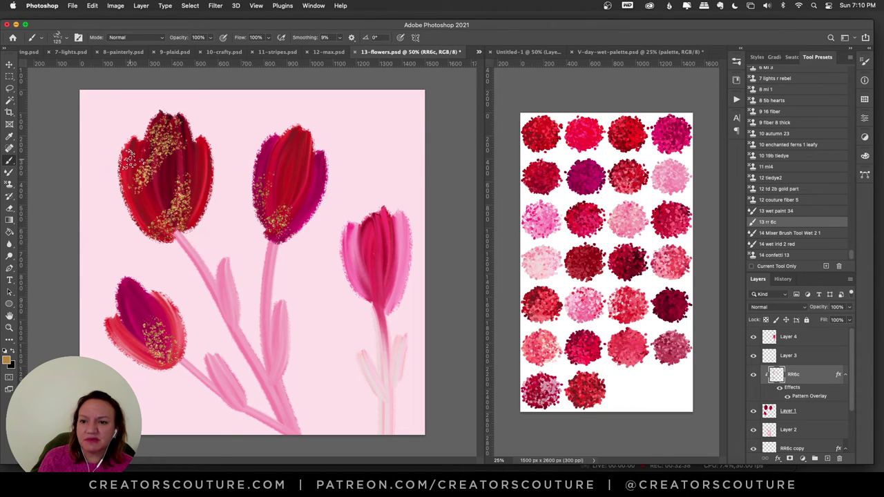
key(super+z)
key(super+z)
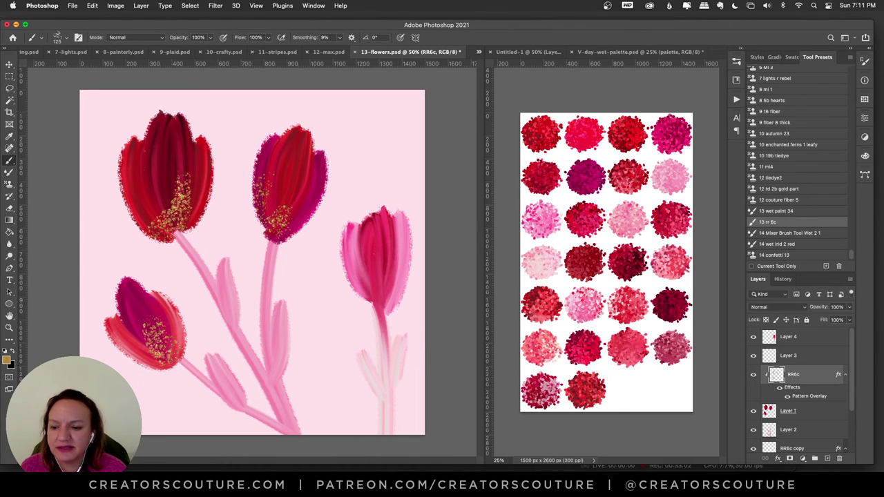
Step: Switch to Finder and open 14-jewels.psd from the demos folder in Photoshop
key(super+Tab)
click(494, 230)
click(485, 221)
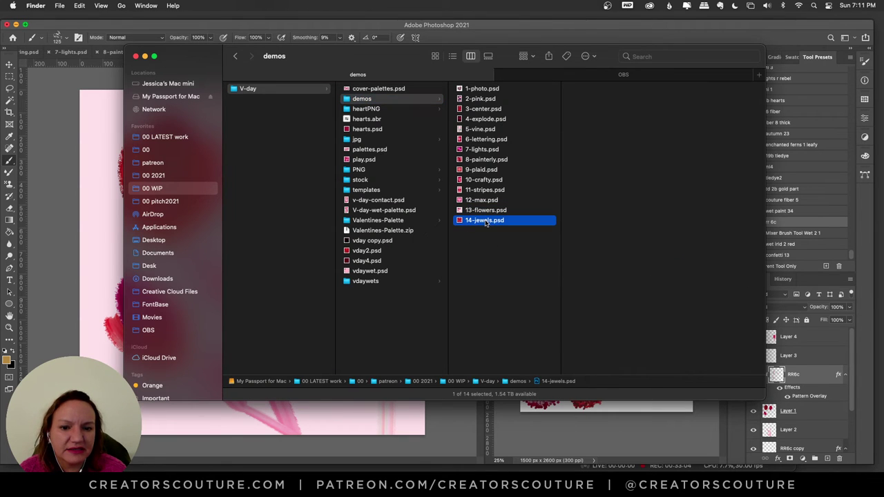
double_click(484, 221)
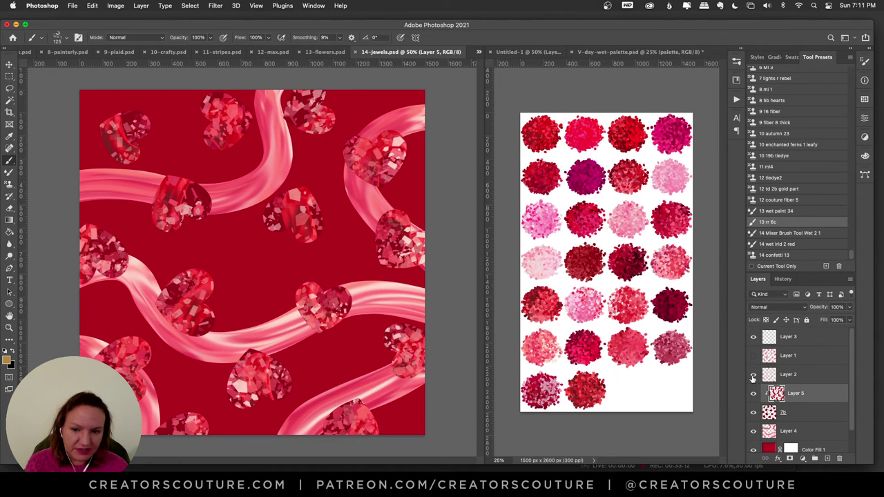
Step: Hide Layer 2, Layer 5 and Layer 4 in 14-jewels.psd, and add two new layers above Layer 4
click(754, 376)
click(754, 393)
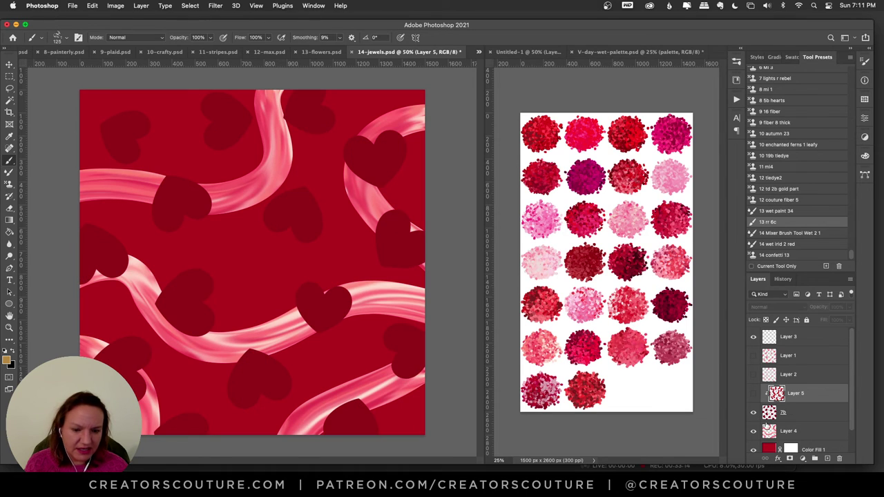
click(754, 432)
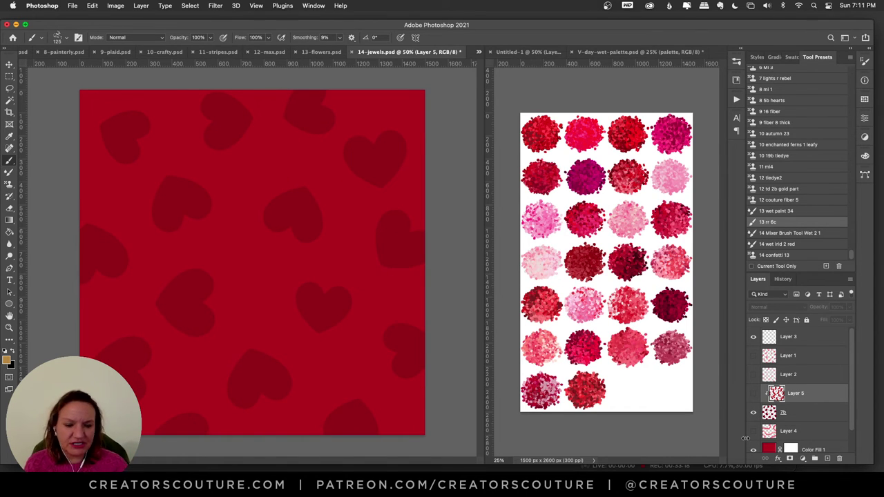
click(825, 435)
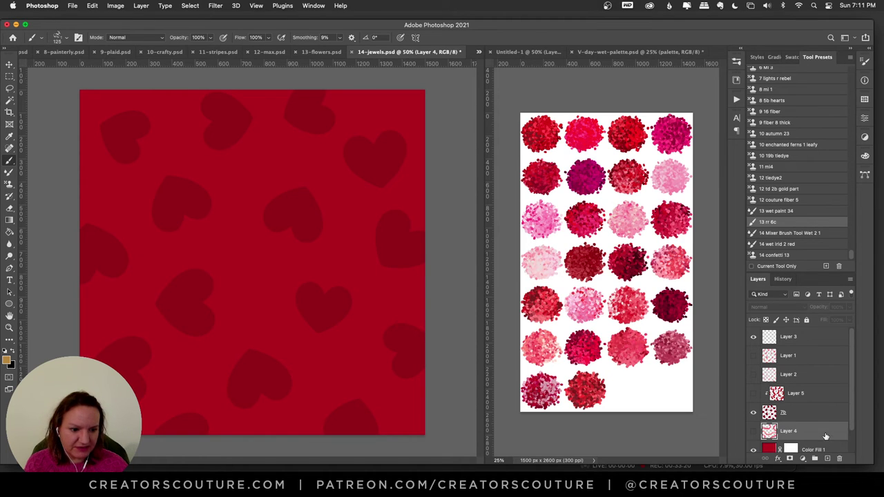
double_click(828, 458)
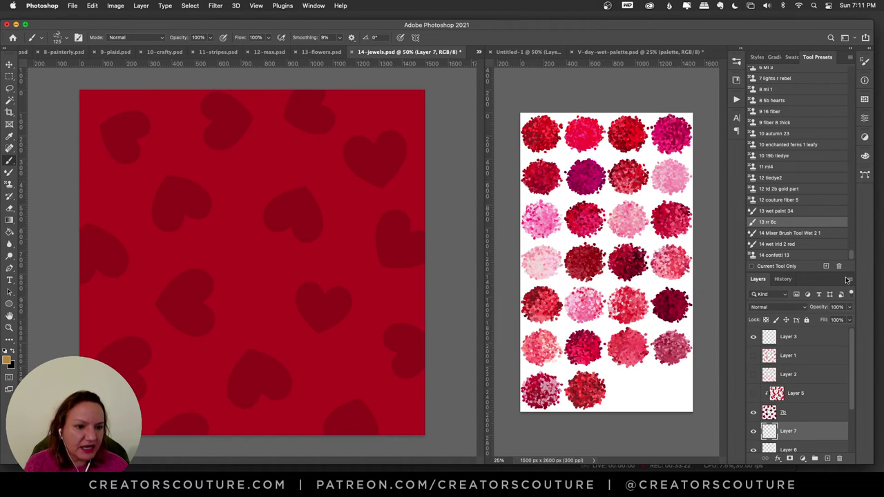
Step: Paint wavy pink ribbons across the canvas on Layer 7 with the 14 Mixer Brush Tool Wet 2 1 preset, keeping Layer 4 hidden
click(804, 233)
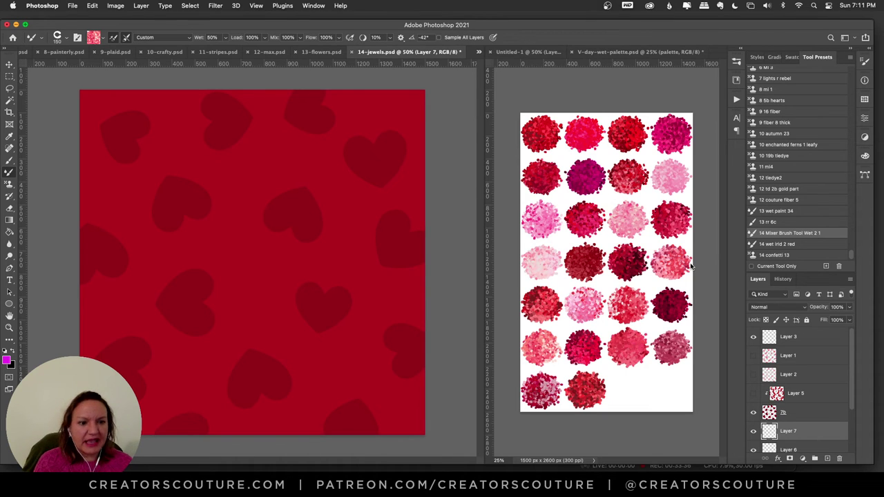
click(615, 145)
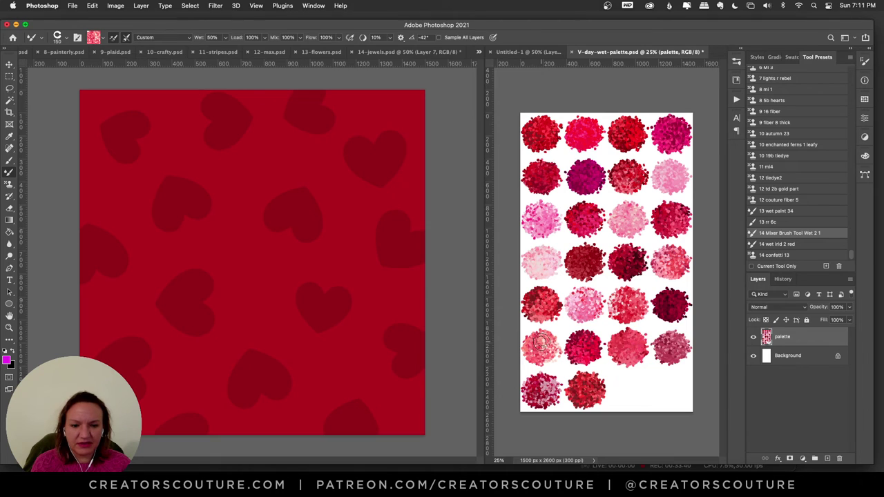
click(373, 82)
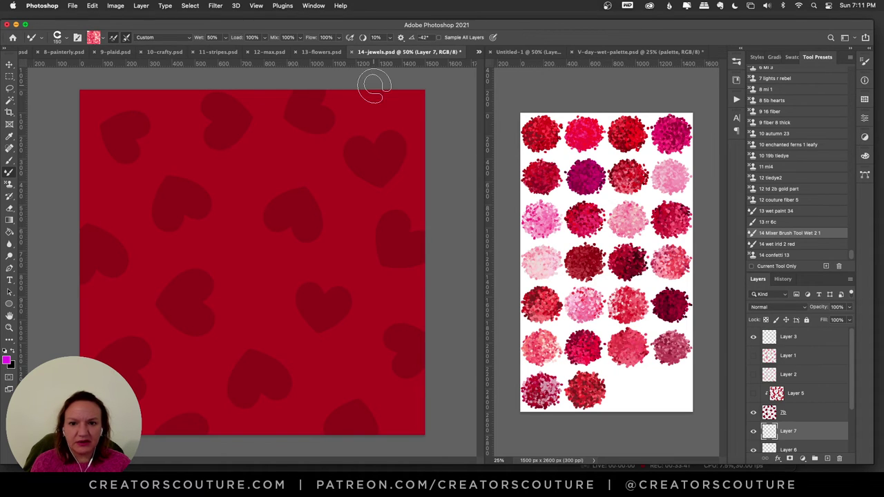
scroll(852, 405, down, 1)
scroll(851, 408, down, 2)
click(753, 412)
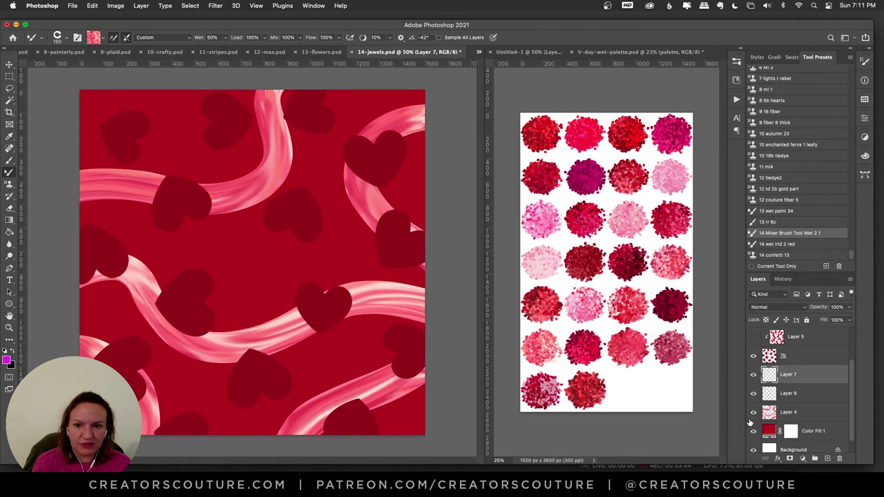
click(753, 412)
mouse_move(434, 108)
mouse_down()
mouse_move(350, 168)
mouse_move(446, 304)
mouse_move(418, 322)
mouse_up()
drag(159, 83, 84, 307)
mouse_move(275, 98)
mouse_down()
mouse_move(242, 160)
mouse_move(303, 260)
mouse_move(206, 403)
mouse_move(254, 462)
mouse_up()
mouse_move(427, 337)
mouse_down()
mouse_move(313, 402)
mouse_move(362, 462)
mouse_move(65, 342)
mouse_up()
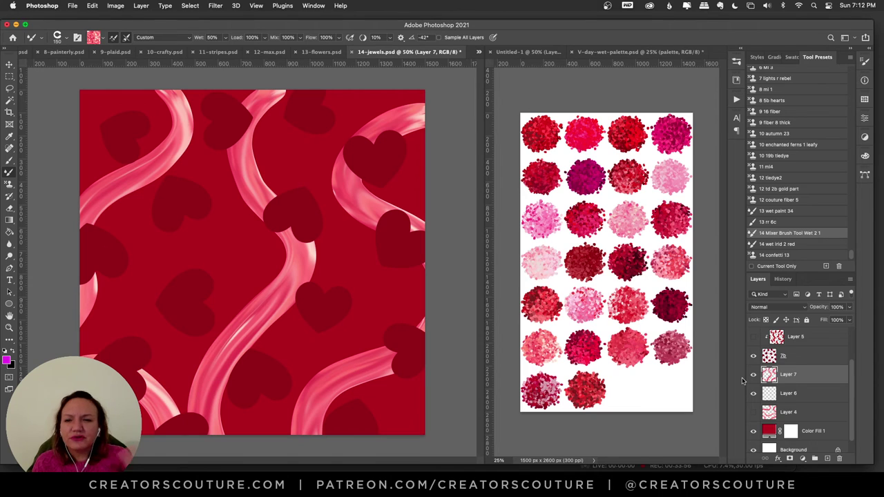
Step: Hide the newly painted ribbons on Layer 7, show the original Layer 4 ribbons, and select the 7b hearts layer
click(754, 374)
click(754, 412)
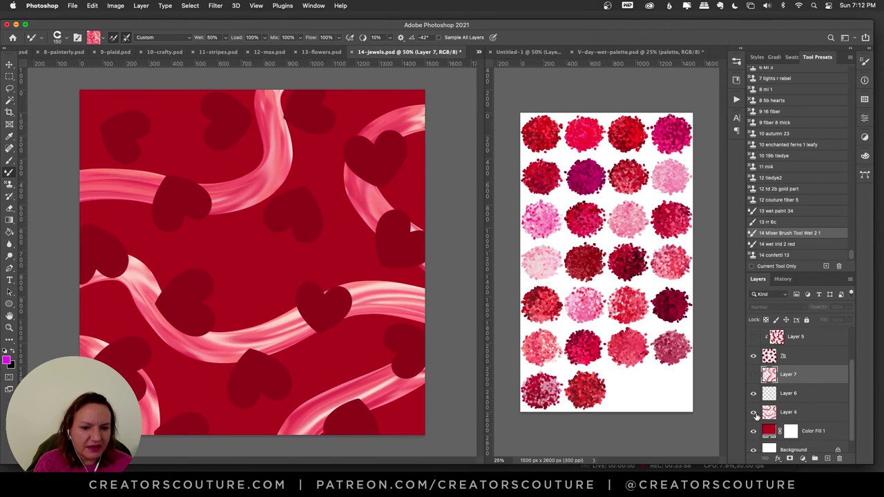
click(807, 362)
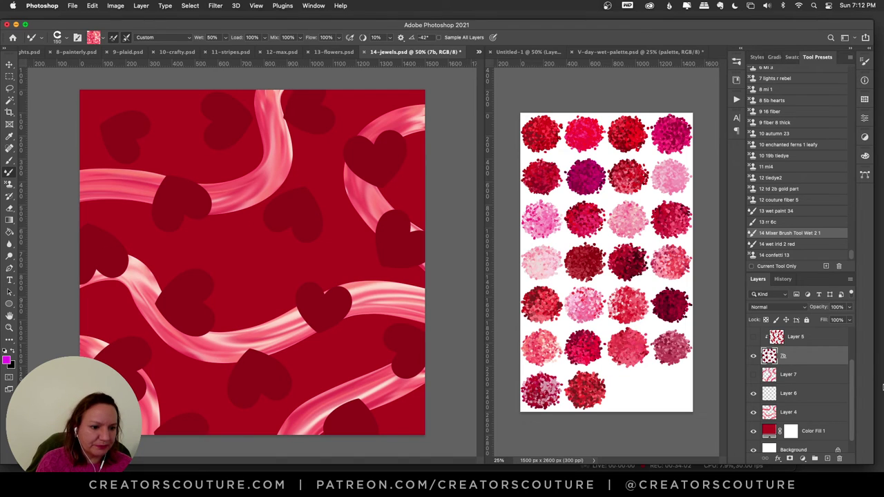
Step: Examine how Layer 5 and Layer 2 each decorate the hearts by toggling their visibility, leaving both hidden
drag(853, 403, 849, 389)
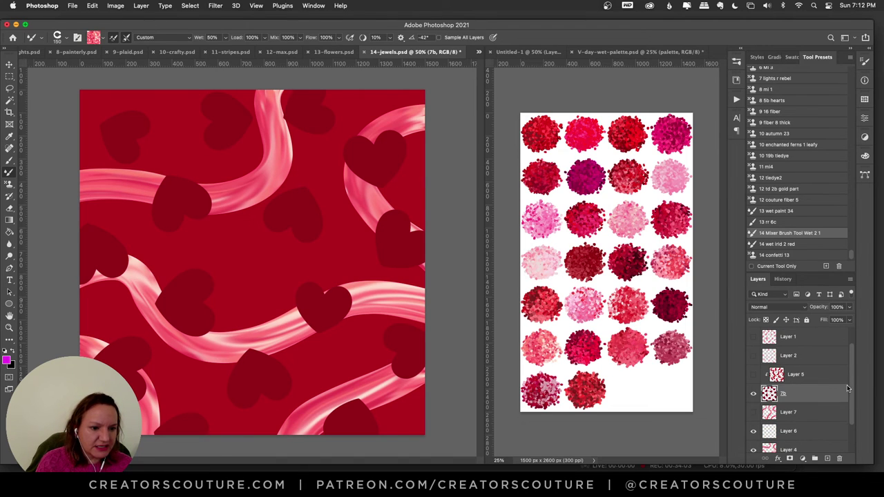
click(754, 375)
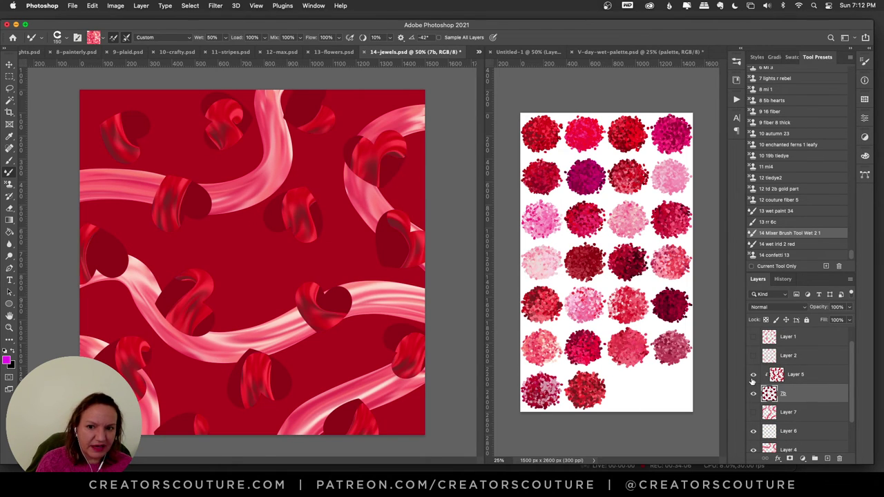
click(754, 377)
scroll(853, 368, up, 1)
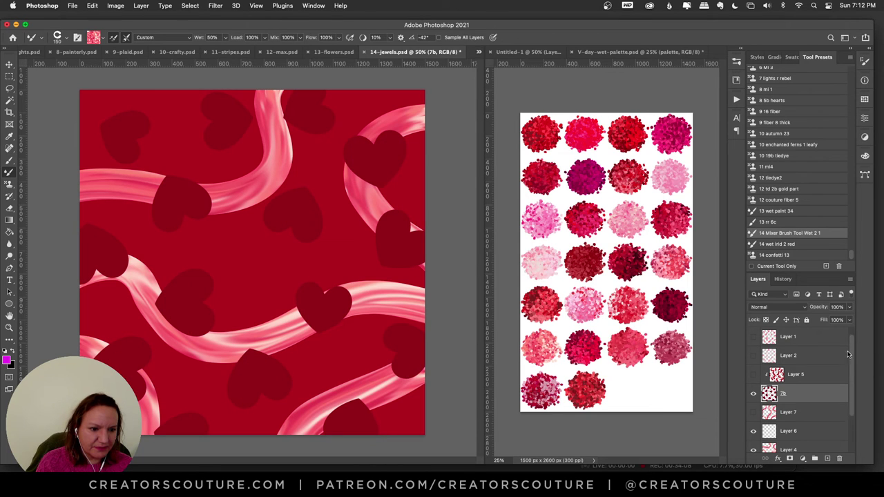
click(754, 356)
click(754, 356)
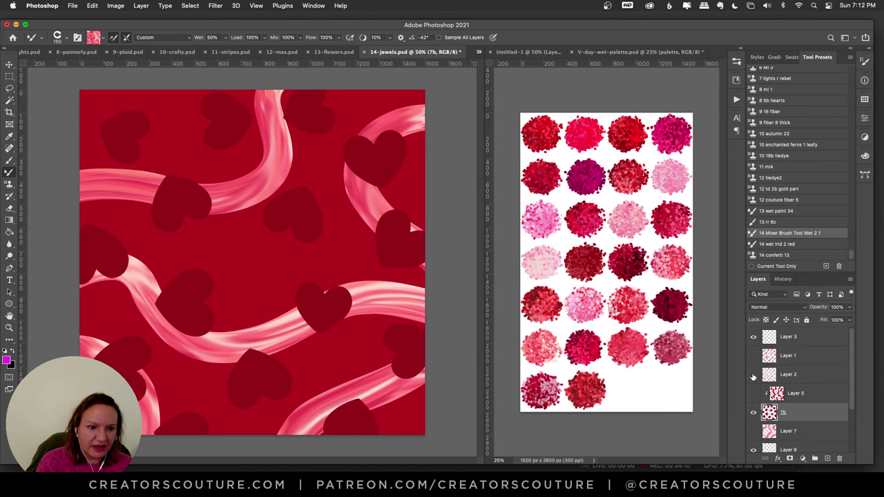
click(754, 375)
click(753, 375)
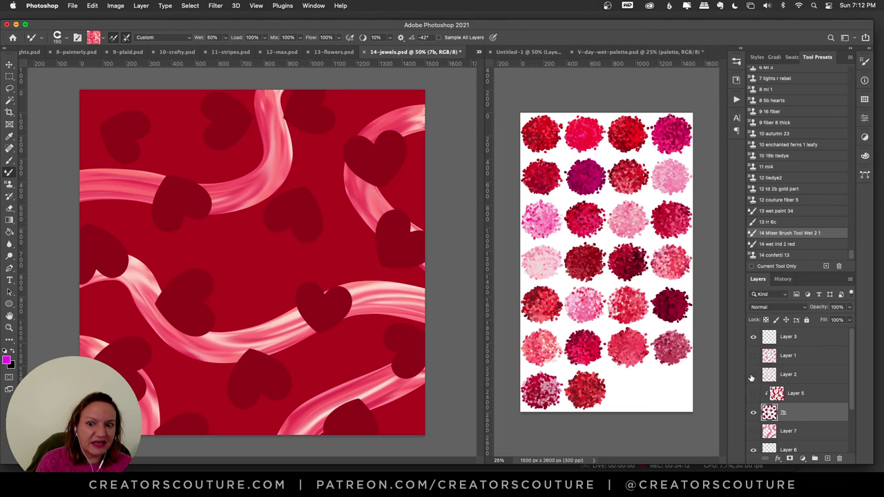
click(753, 374)
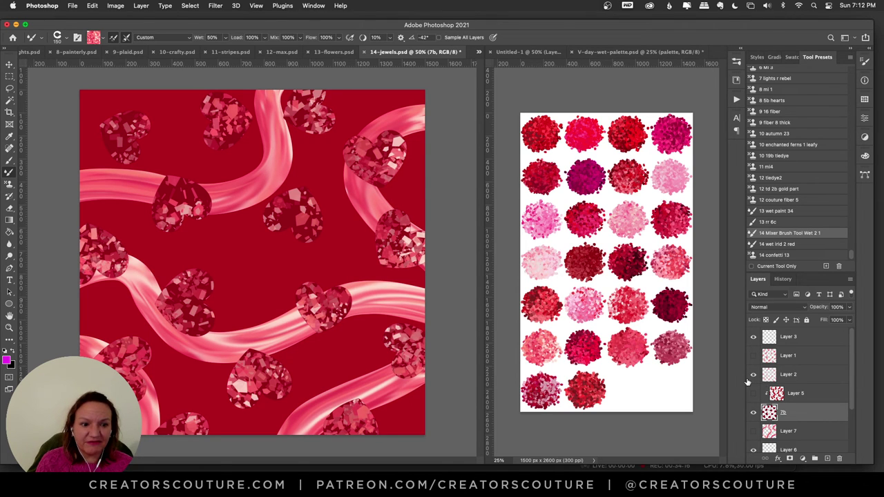
click(753, 376)
click(753, 375)
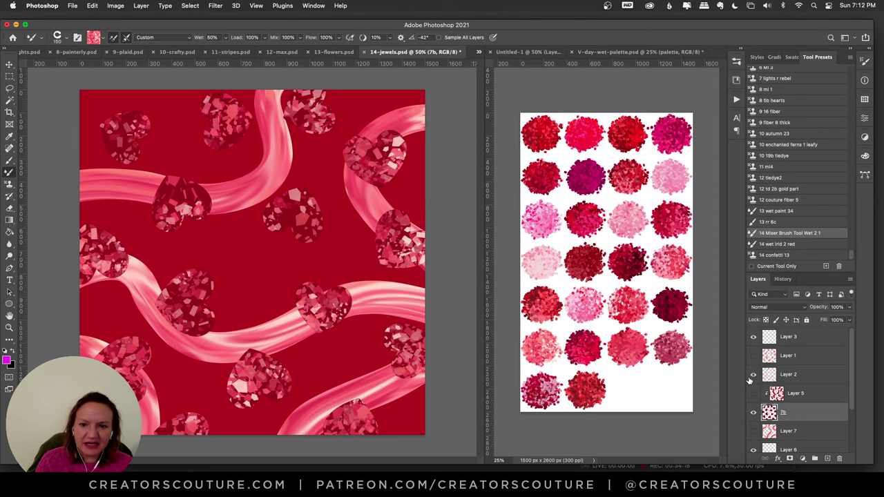
click(753, 376)
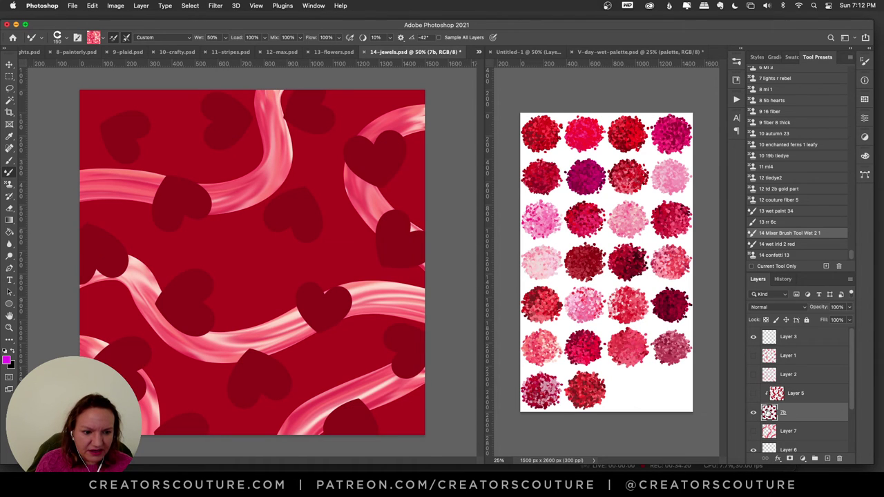
click(753, 375)
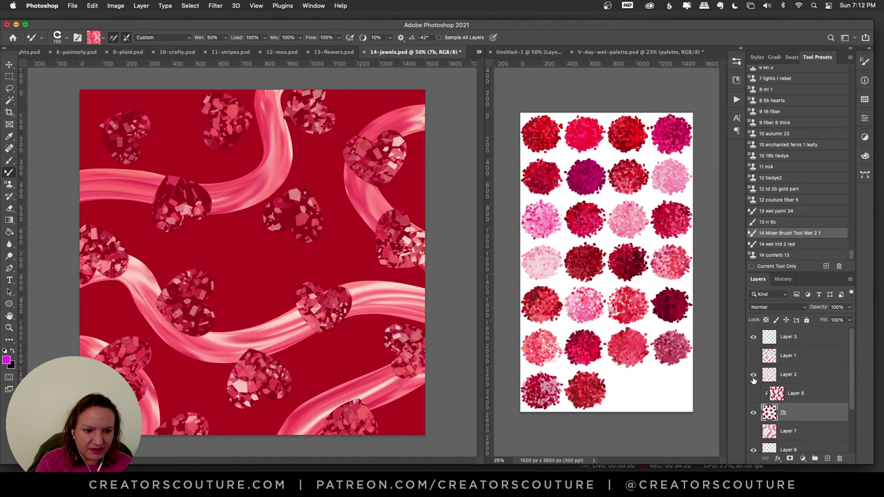
click(753, 376)
Step: Add a new layer clipped to the 7b hearts and choose the 14 confetti 13 tool preset
click(828, 458)
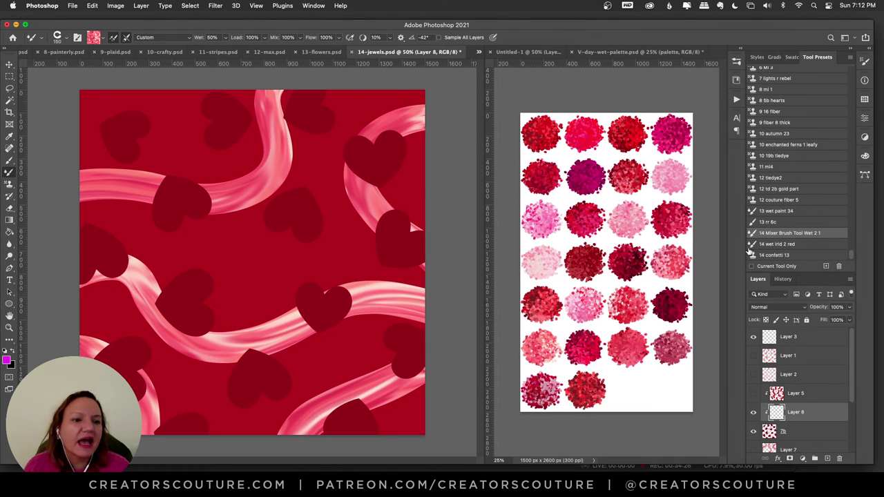
click(779, 244)
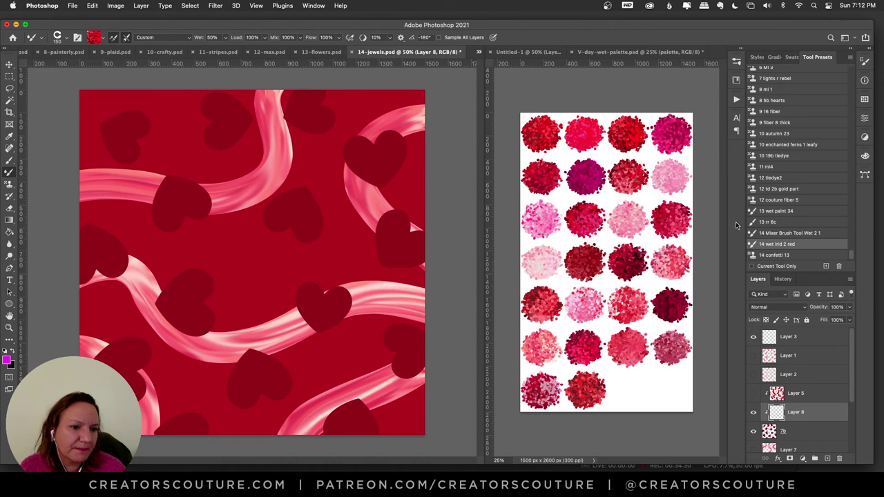
click(786, 255)
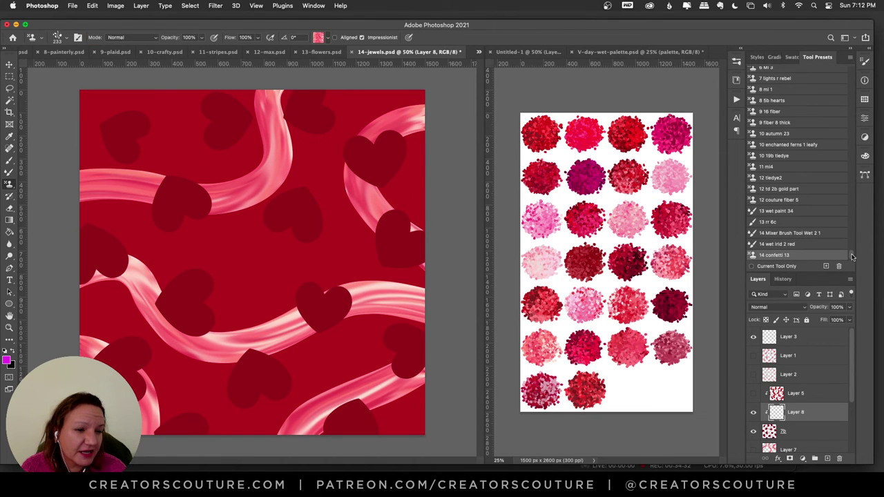
Step: Try confetti strokes on two plain hearts near the middle of the canvas, and undo them
mouse_move(302, 198)
mouse_down()
mouse_move(292, 197)
mouse_move(290, 214)
mouse_up()
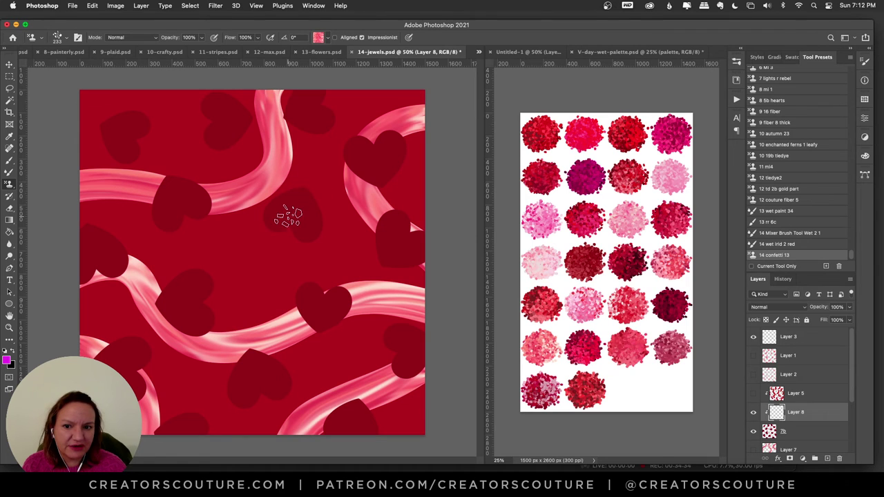
drag(330, 294, 345, 313)
key(super+z)
key(super+z)
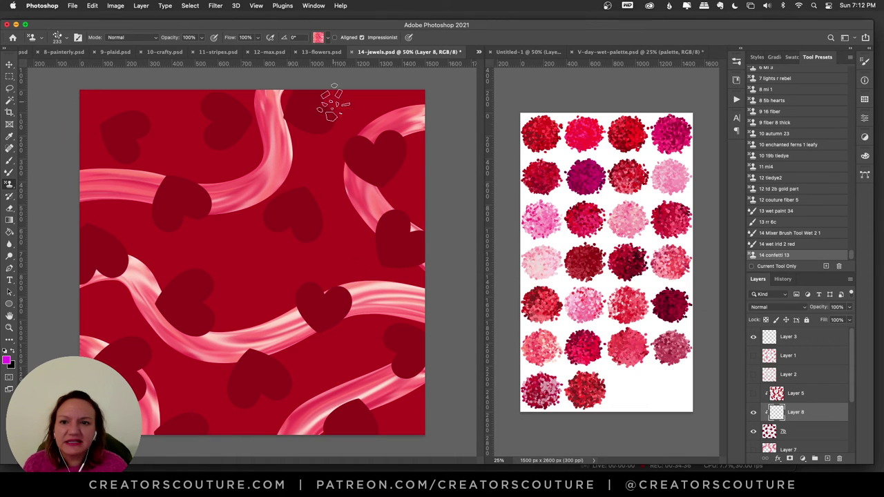
Step: Paint gem-like confetti fragments with the 14 confetti 13 preset over all the hearts on clipped Layer 8
click(316, 39)
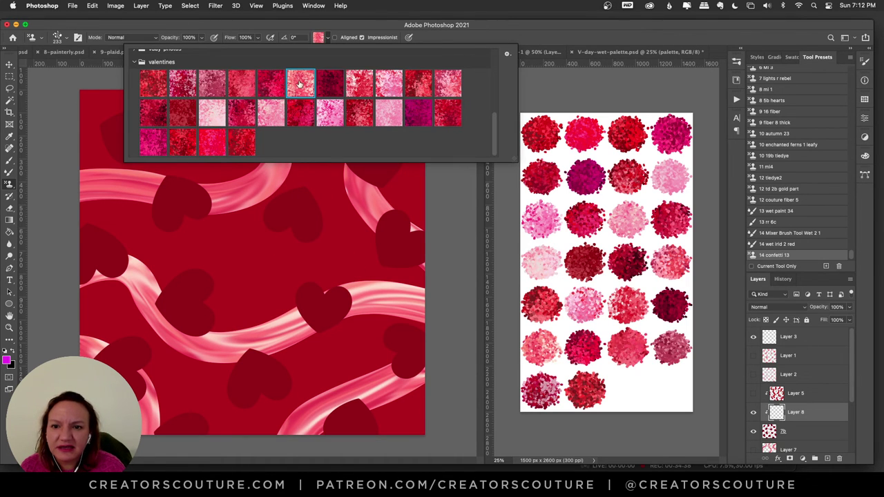
click(330, 29)
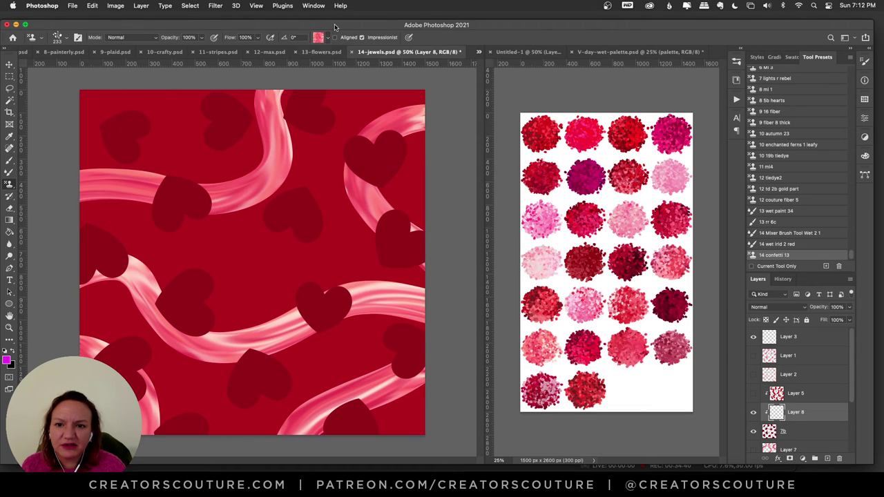
drag(289, 97, 311, 125)
drag(385, 197, 373, 158)
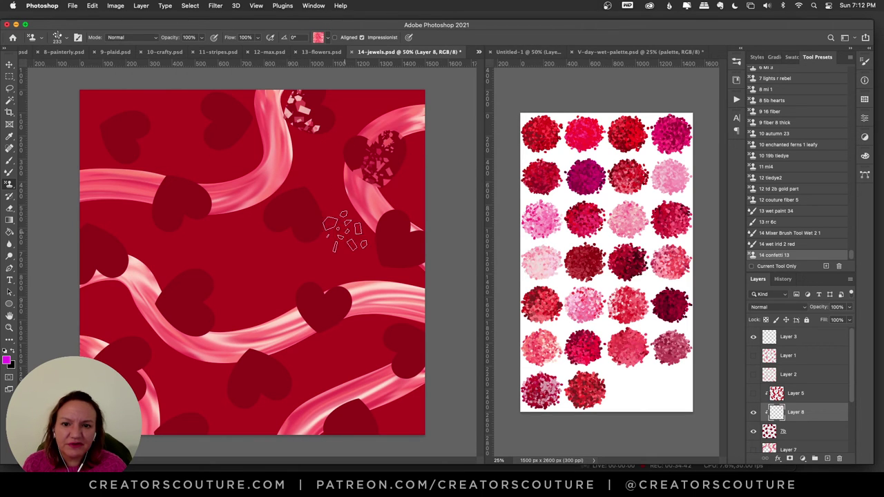
drag(304, 208, 294, 223)
drag(214, 111, 222, 137)
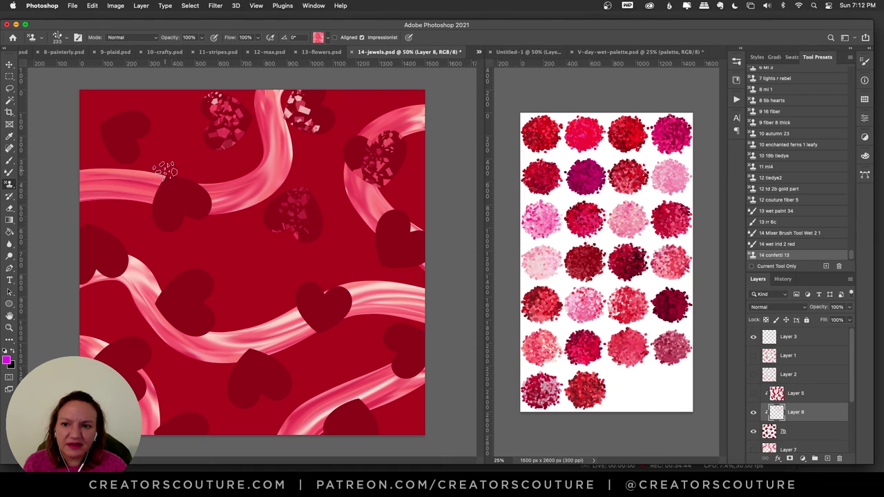
drag(121, 103, 126, 149)
drag(149, 183, 200, 206)
drag(418, 235, 404, 245)
drag(401, 342, 399, 353)
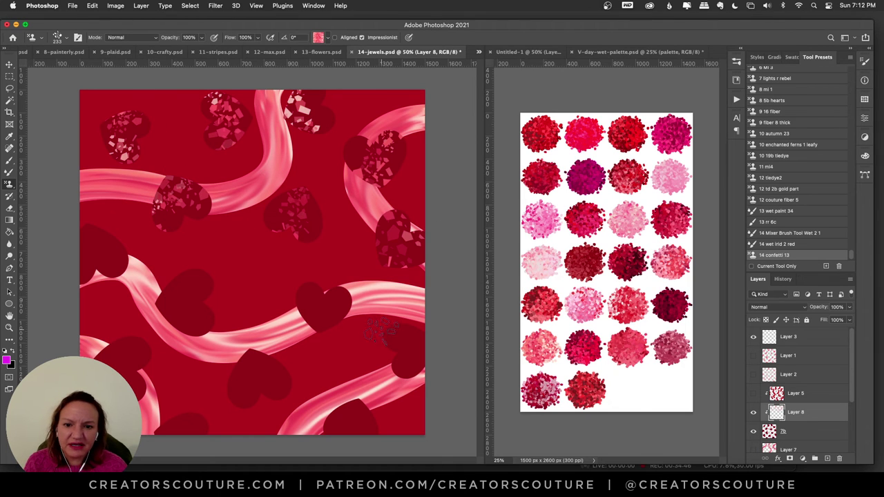
drag(324, 294, 314, 308)
drag(200, 293, 176, 315)
mouse_move(94, 222)
mouse_down()
mouse_move(86, 277)
mouse_move(121, 270)
mouse_up()
drag(118, 322, 138, 352)
drag(270, 356, 242, 384)
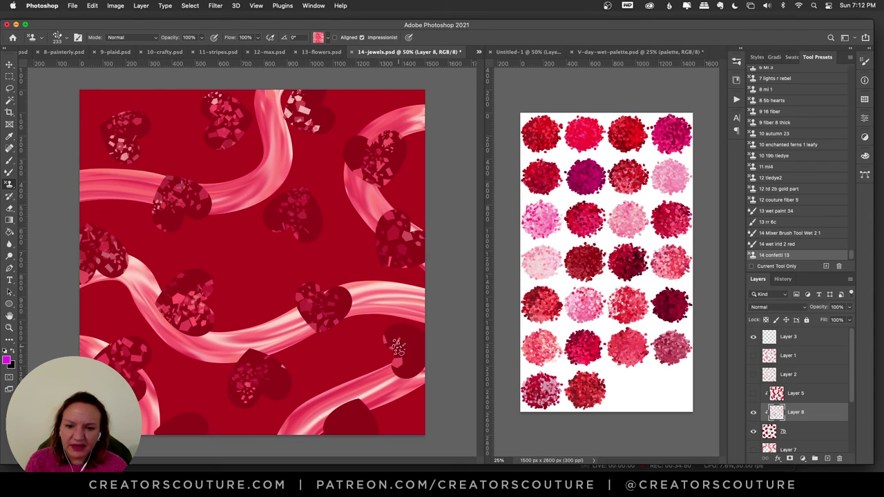
drag(404, 342, 415, 339)
mouse_move(339, 414)
mouse_down()
mouse_move(335, 436)
mouse_move(356, 432)
mouse_up()
mouse_move(176, 415)
mouse_down()
mouse_move(171, 447)
mouse_move(200, 439)
mouse_up()
drag(276, 211, 290, 228)
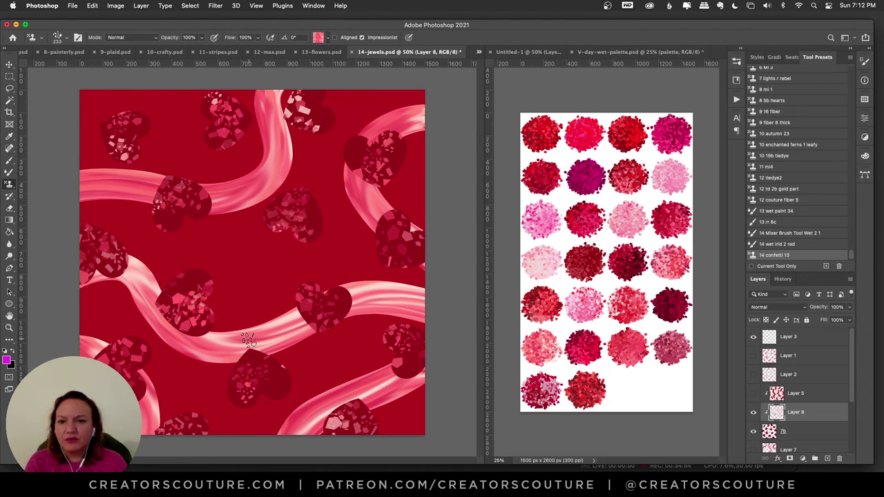
mouse_move(173, 208)
mouse_down()
mouse_move(181, 197)
mouse_move(197, 204)
mouse_up()
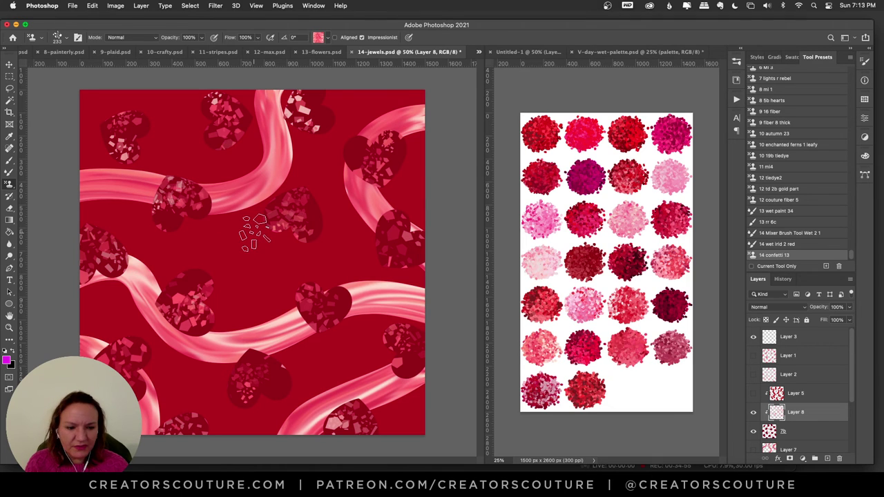
Step: Add a new clipped layer directly above the 7b hearts and choose the 14 wet irid 2 red tool preset
click(800, 431)
click(827, 458)
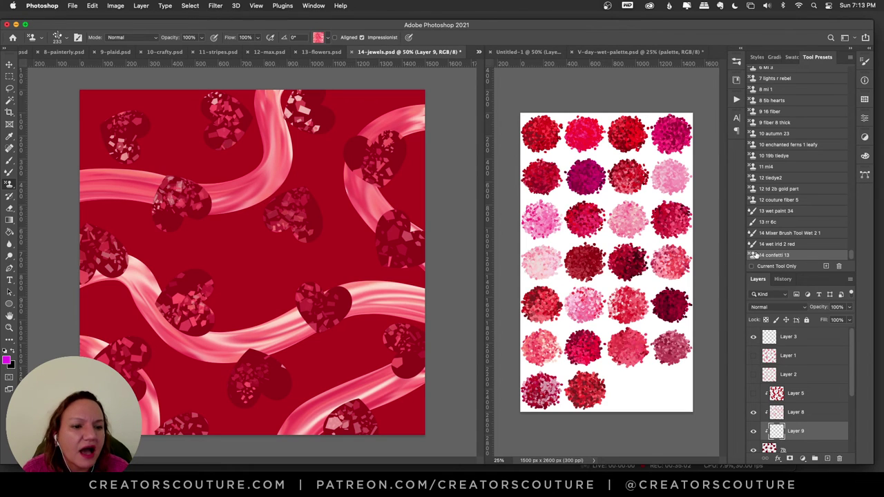
click(788, 246)
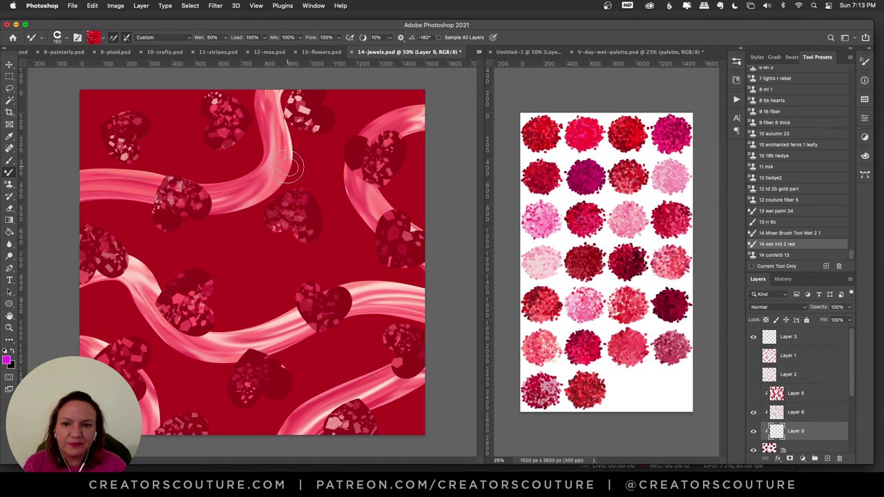
Step: Paint glossy red mixer brush strokes across the hearts on Layer 9, beneath the confetti layer
drag(287, 190, 311, 235)
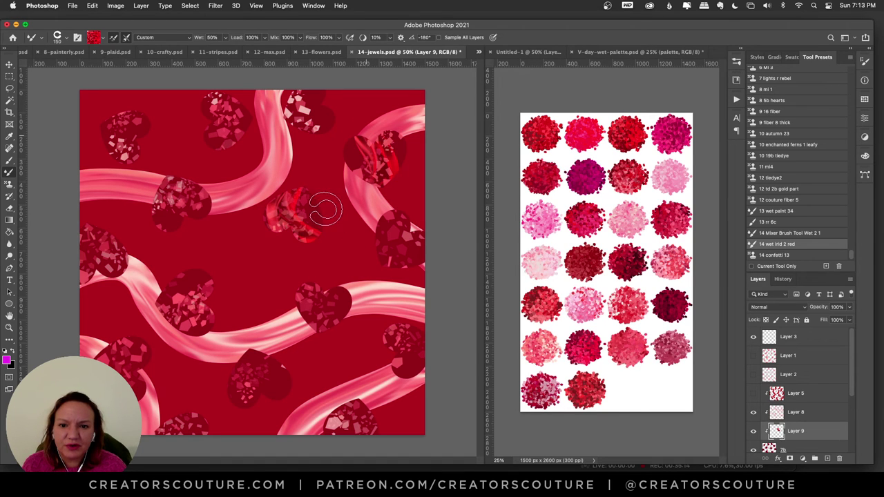
drag(356, 146, 383, 169)
drag(302, 110, 310, 119)
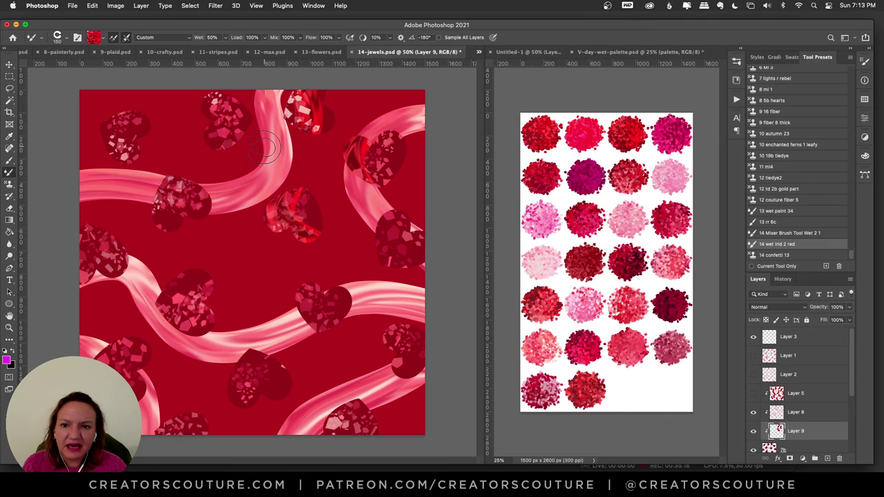
drag(215, 111, 223, 119)
drag(124, 122, 129, 130)
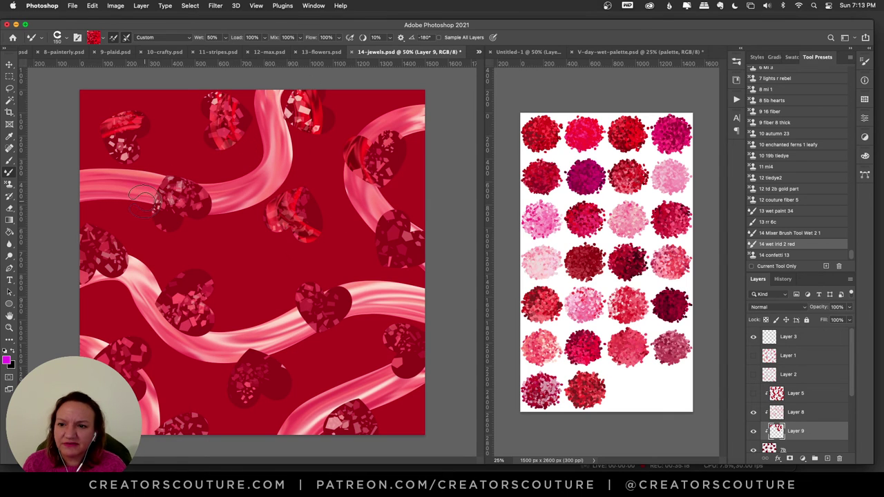
drag(102, 249, 112, 266)
drag(207, 286, 169, 307)
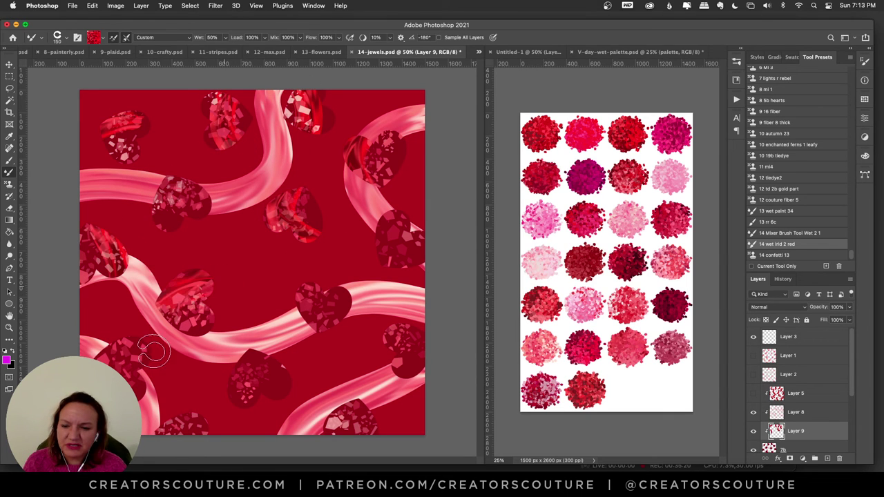
drag(312, 291, 330, 328)
drag(406, 363, 407, 328)
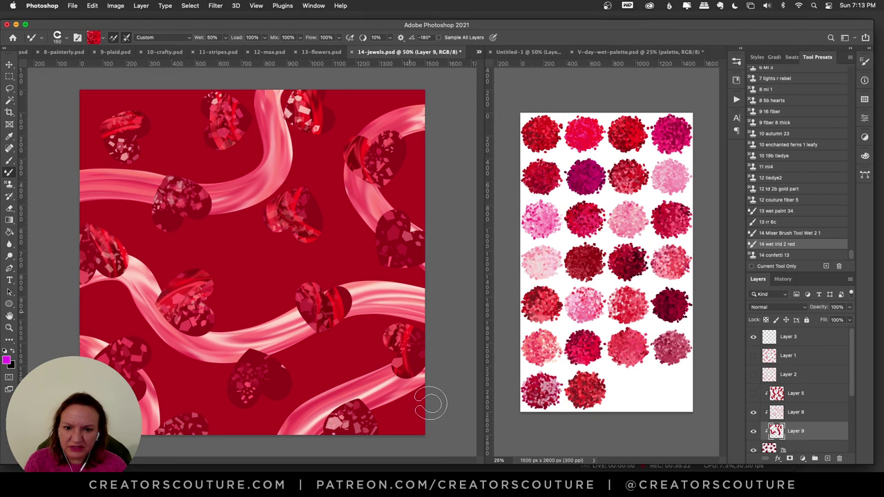
drag(243, 363, 271, 378)
drag(123, 333, 125, 370)
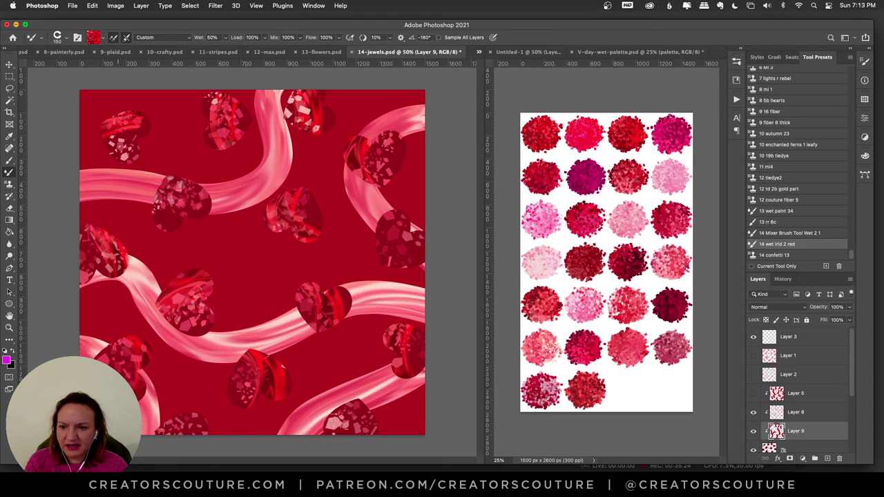
drag(177, 415, 184, 430)
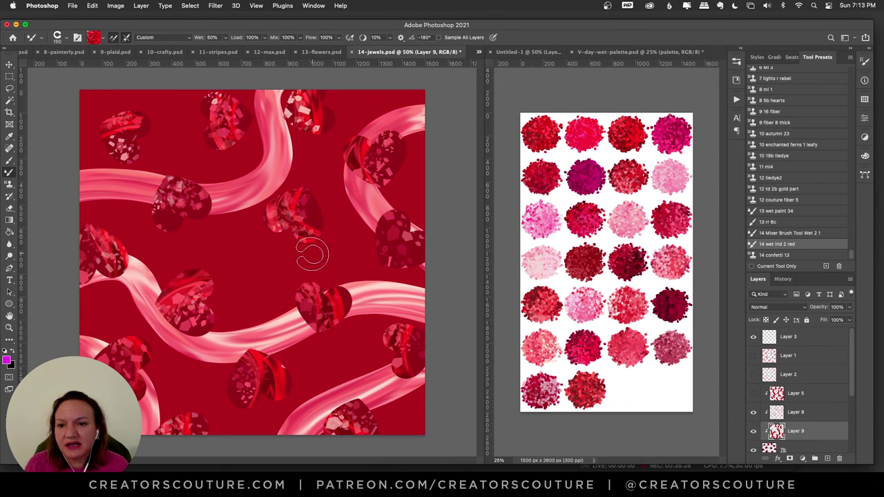
Step: Revert 14-jewels.psd to its opening history snapshot and return to the layer list
click(783, 279)
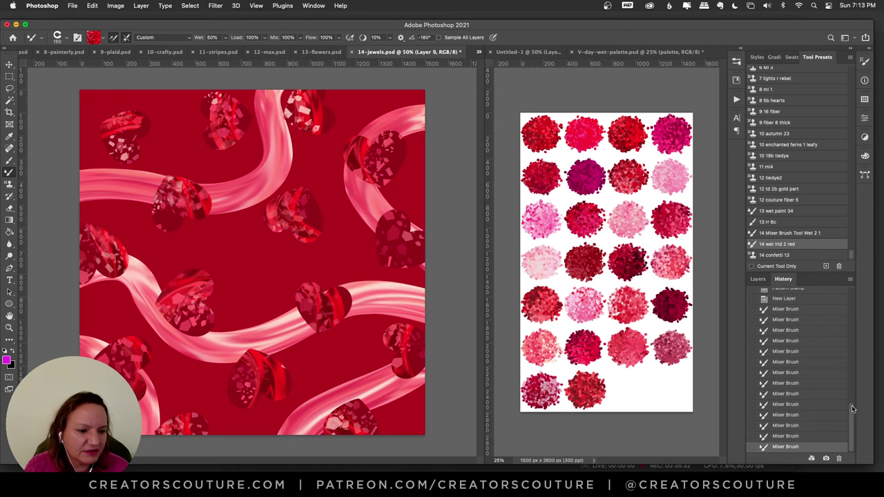
mouse_move(855, 411)
mouse_down()
mouse_move(854, 359)
mouse_move(823, 273)
mouse_up()
click(785, 299)
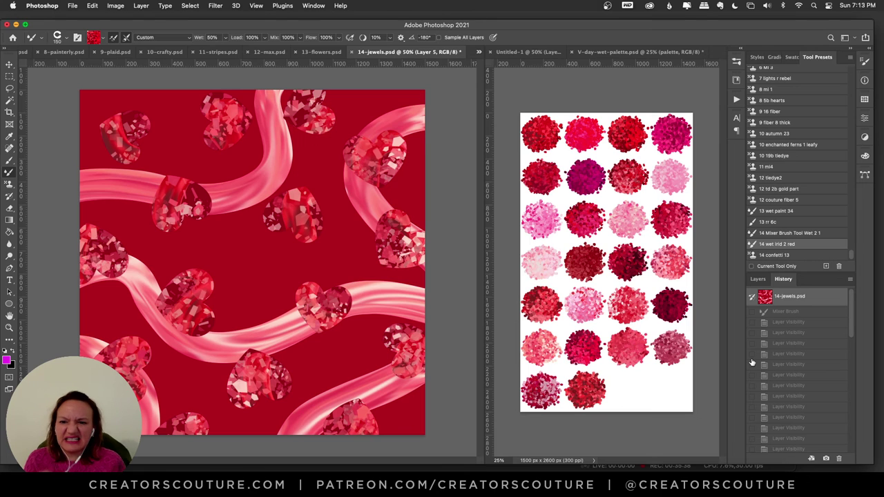
click(759, 279)
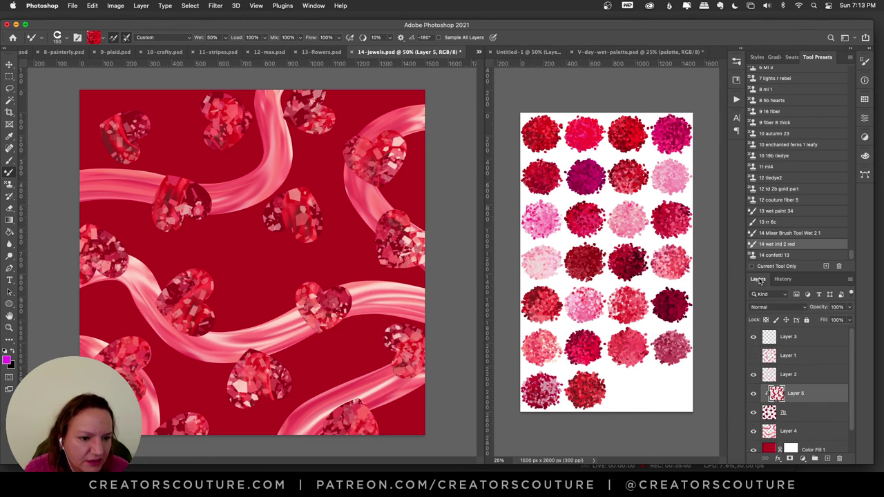
Step: Select Layer 2 and toggle its visibility to compare the hearts with and without its fragments
click(785, 373)
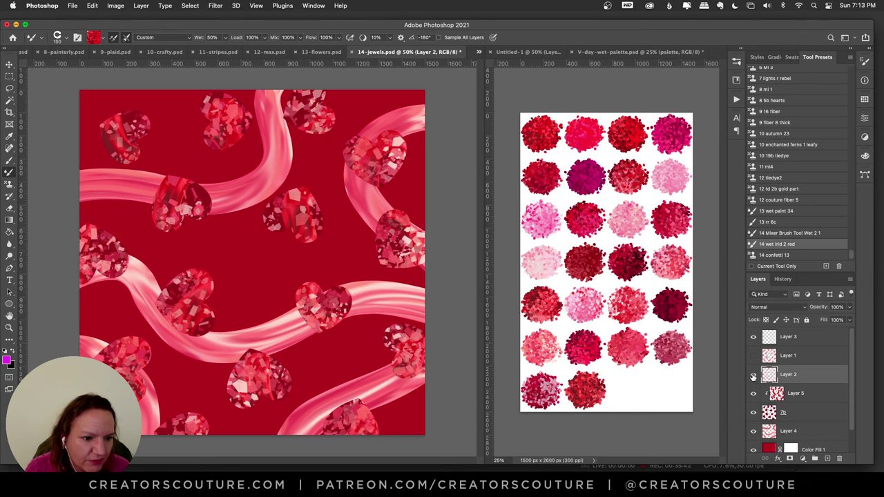
click(754, 375)
click(754, 374)
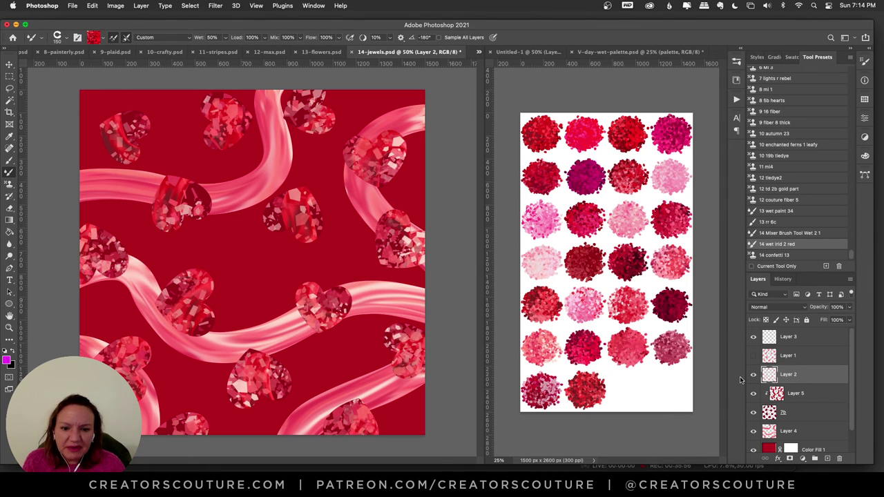
Step: Switch to Finder and open 4-explode.psd from the demos folder in Photoshop
key(super+Tab)
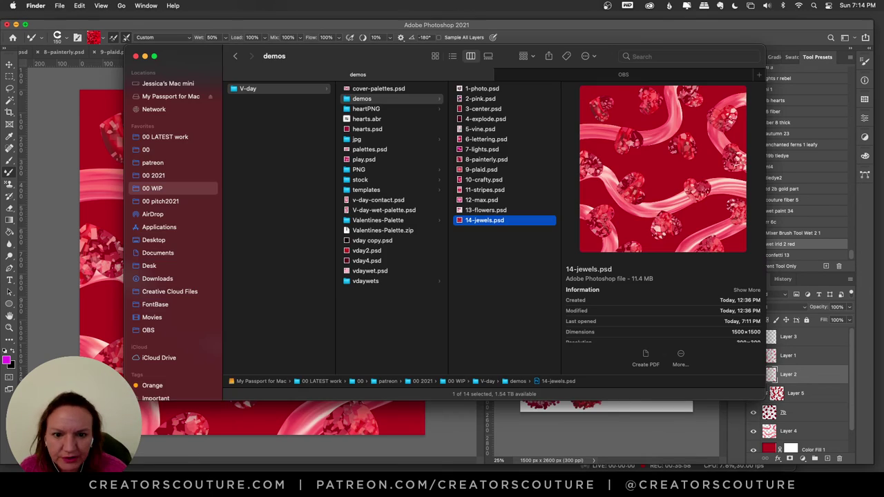
click(491, 119)
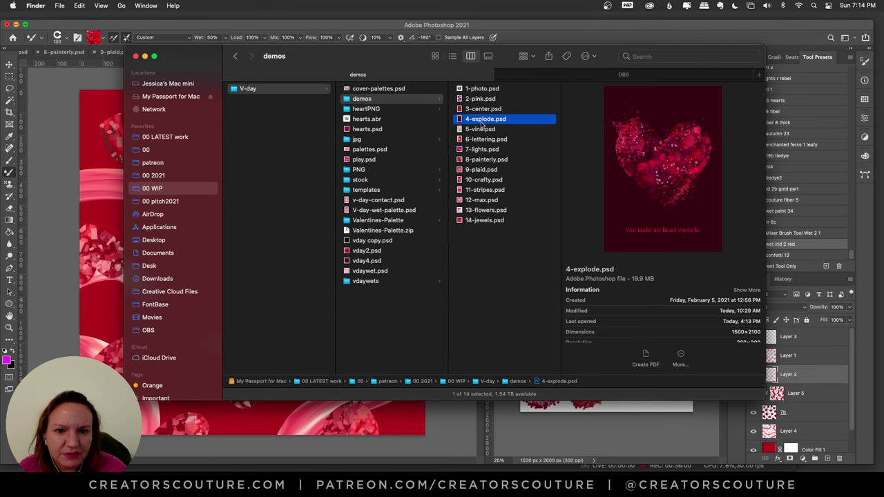
key(super+Tab)
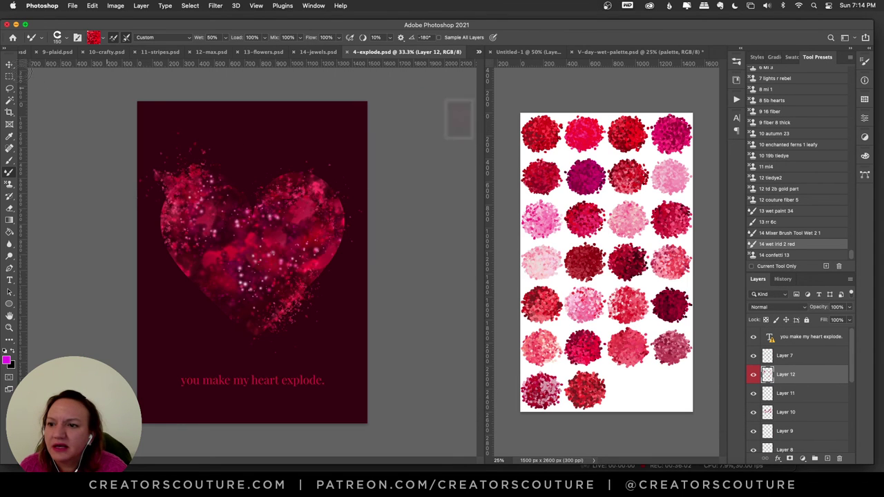
Step: Activate the Pattern Stamp tool and browse the brush library to the numbered splatter brushes
click(9, 64)
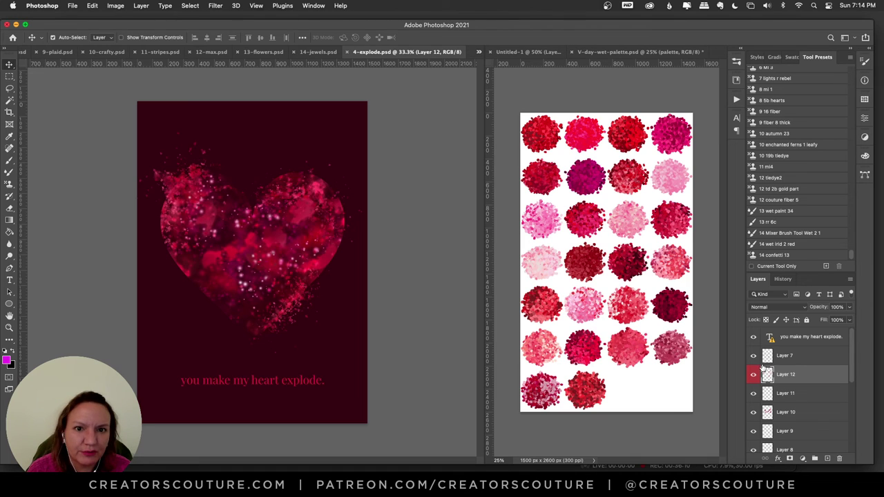
click(736, 61)
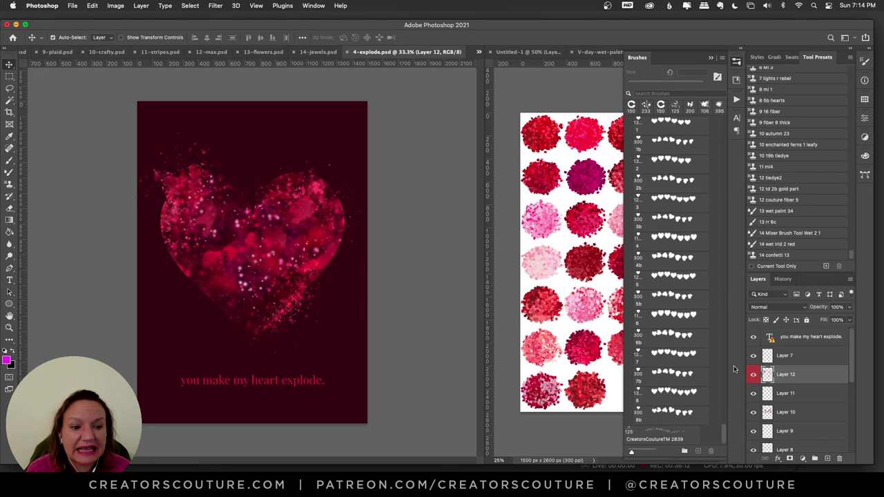
click(10, 184)
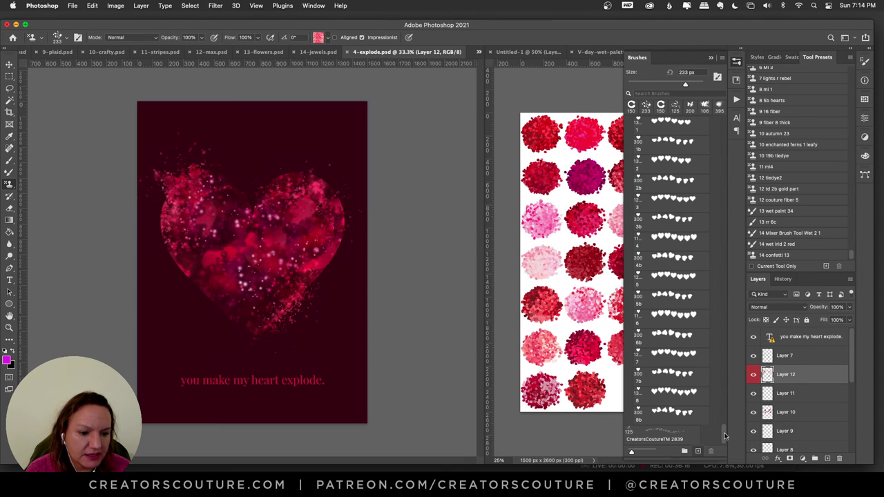
drag(725, 435, 708, 265)
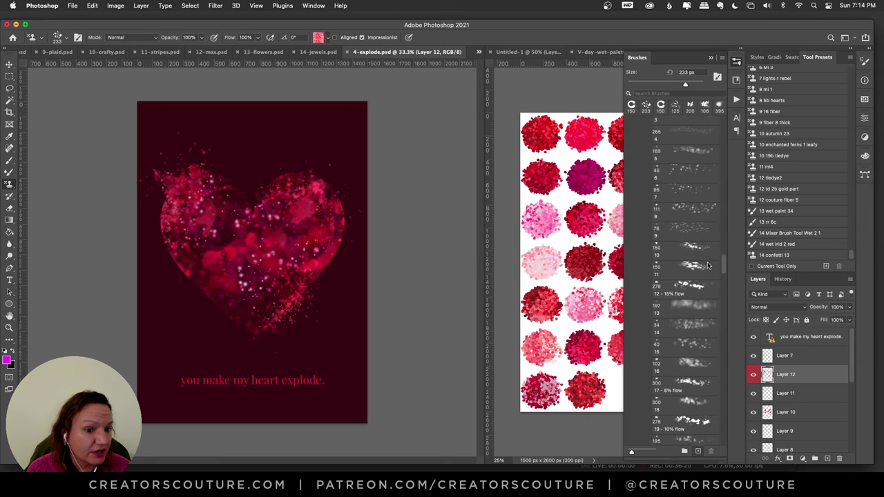
scroll(707, 265, down, 3)
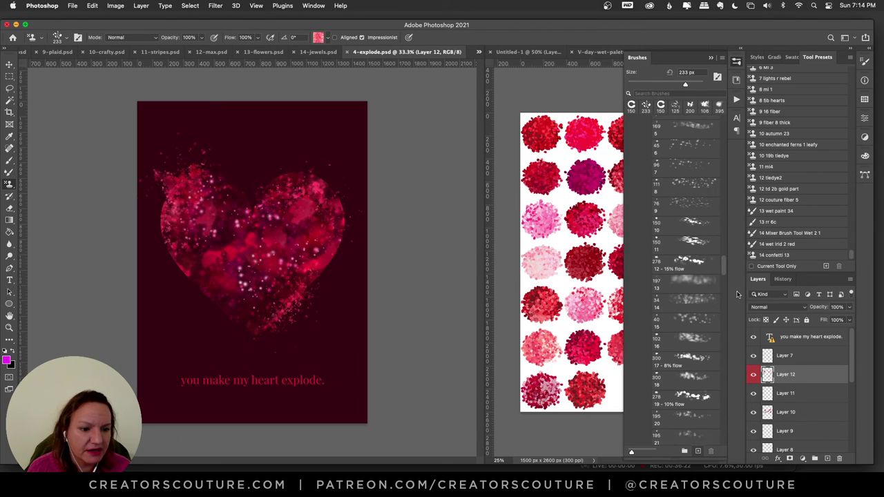
Step: Hide the painted heart artwork on Layers 12, 7, 11, 10, 9, 8, 6 and 4, keeping the caption and background visible
click(753, 373)
drag(754, 356, 755, 421)
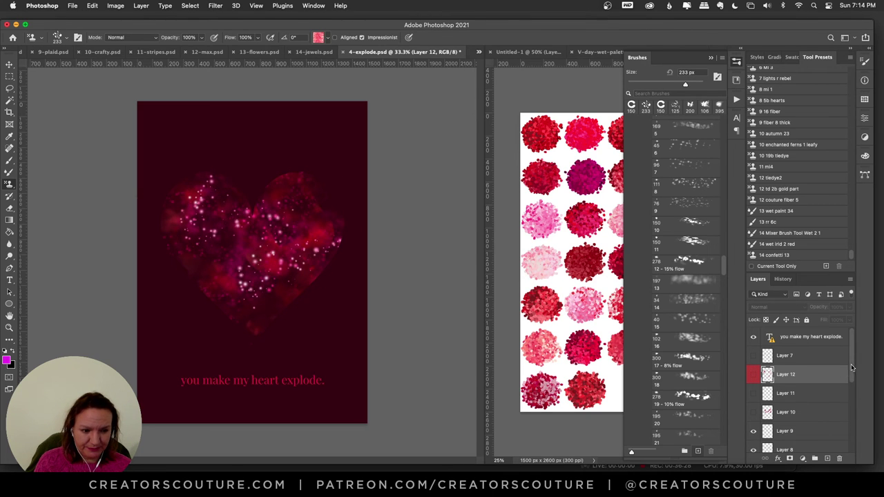
scroll(851, 368, down, 2)
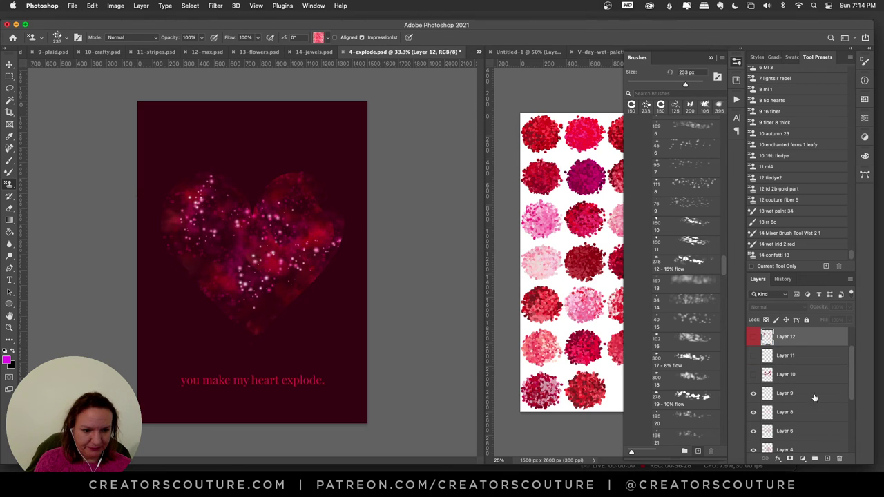
click(754, 412)
scroll(850, 379, down, 3)
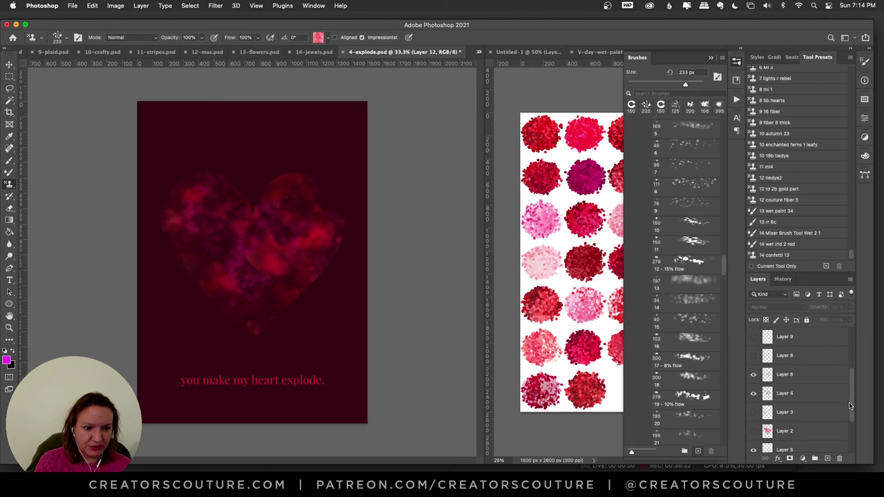
click(754, 375)
click(754, 393)
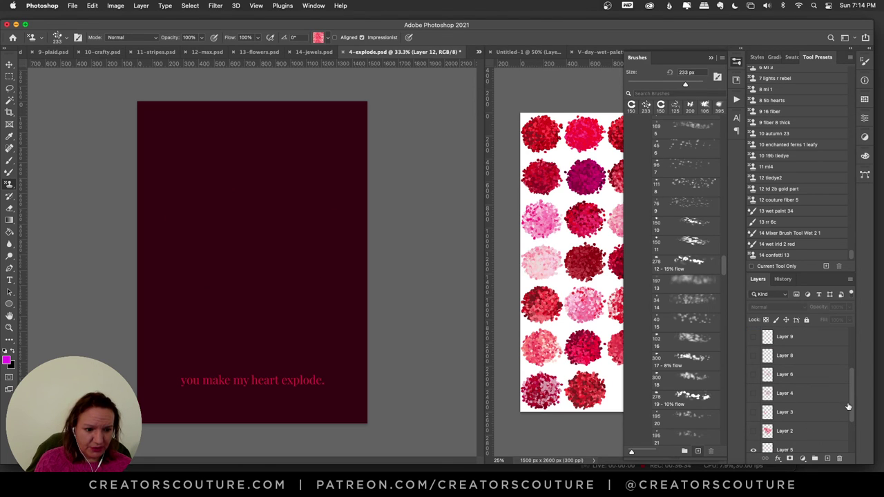
scroll(852, 402, down, 3)
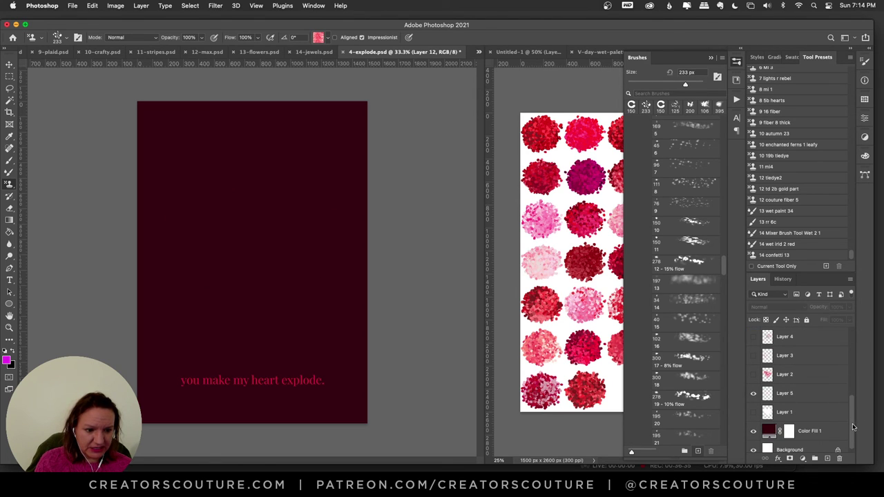
Step: Load the heart shape of Layer 1 as a selection, keeping Layer 1 itself hidden
click(754, 412)
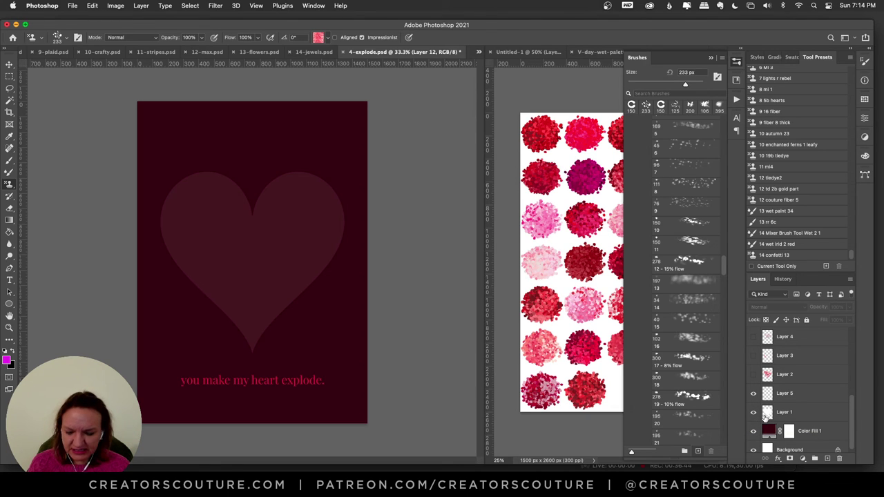
super+click(767, 413)
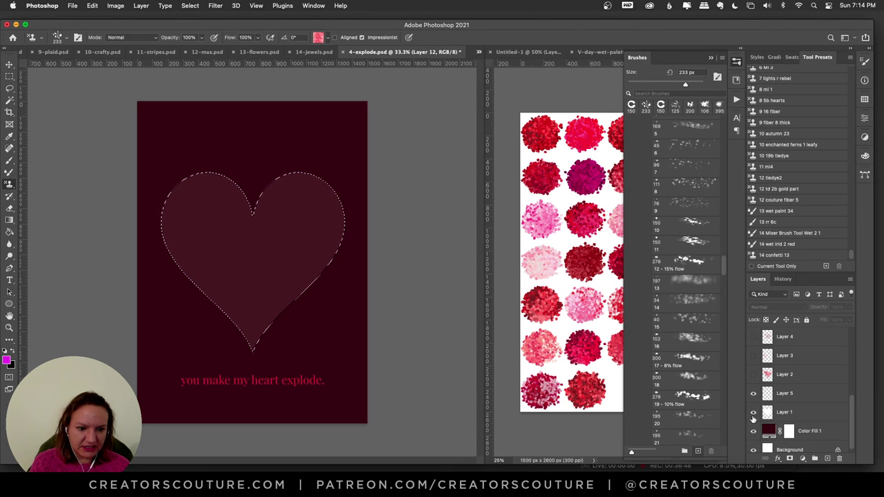
click(754, 412)
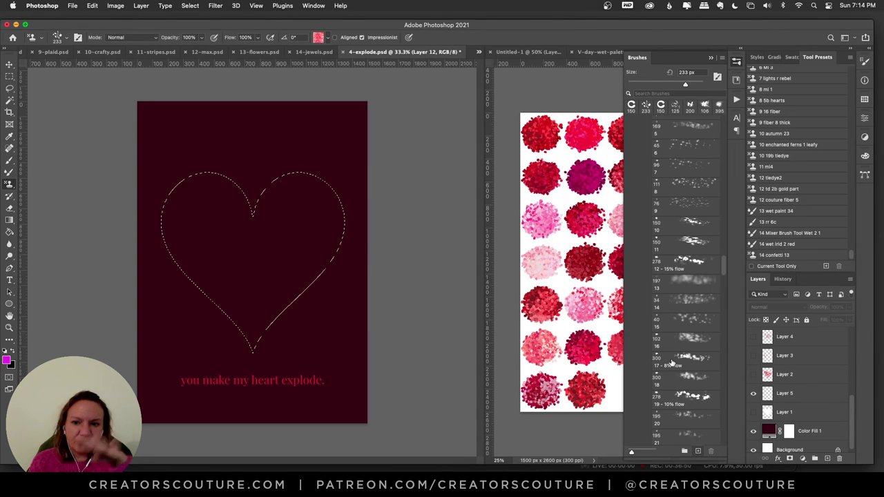
Step: Preview Layer 2 and hide it again, leaving Layers 4 and 6 visible as the heart's soft colour haze
click(754, 376)
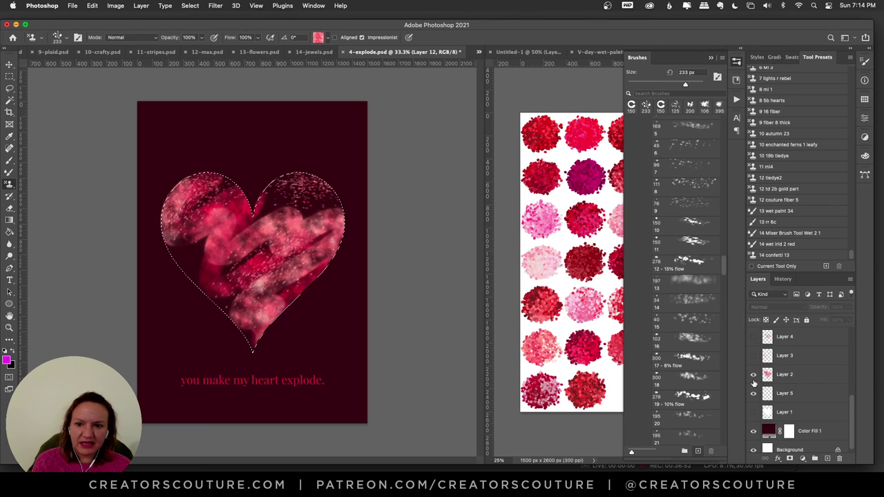
click(754, 376)
drag(852, 408, 847, 385)
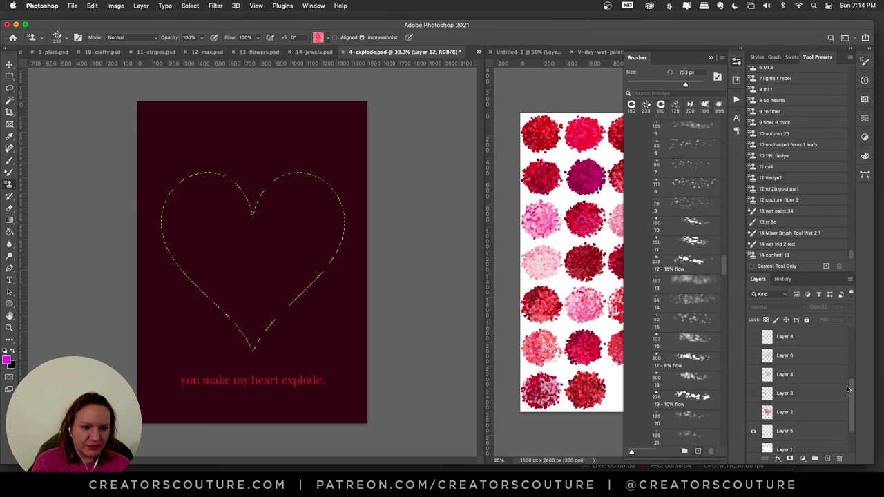
click(754, 375)
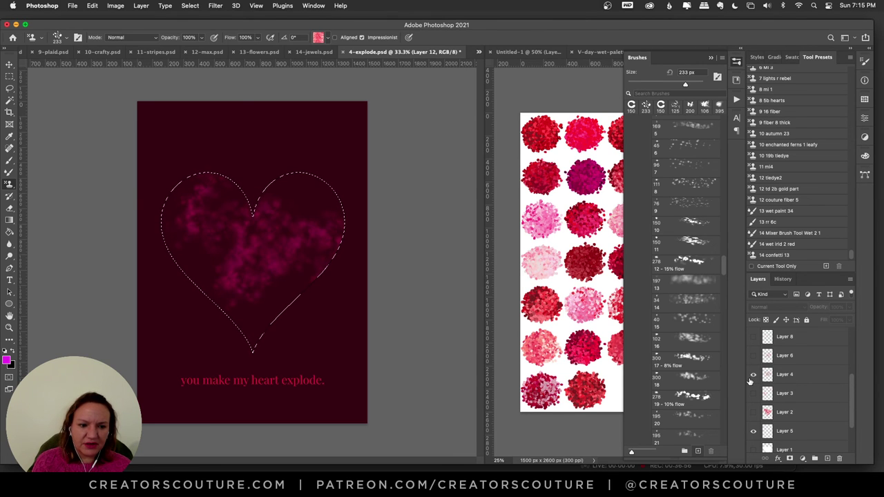
click(754, 375)
click(754, 394)
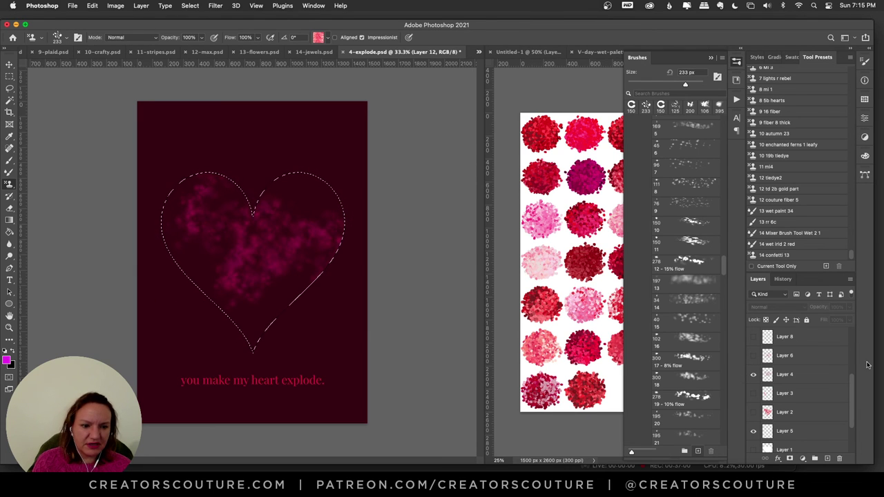
click(753, 356)
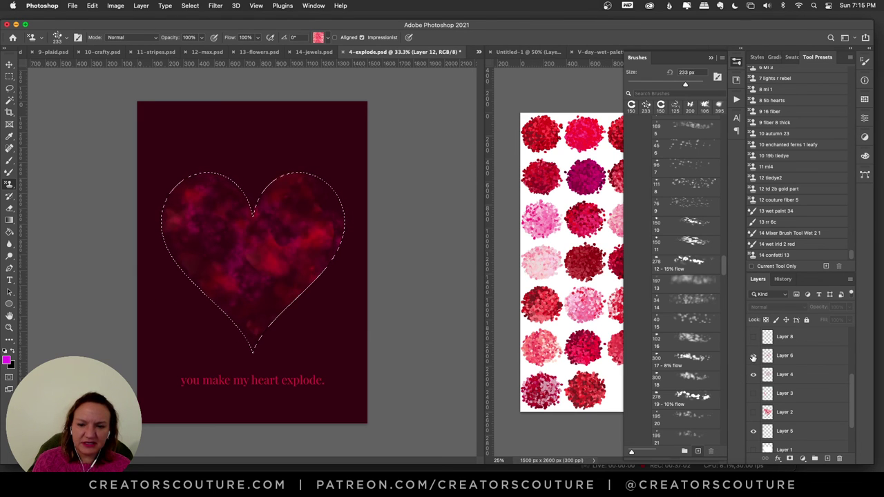
click(754, 356)
click(754, 356)
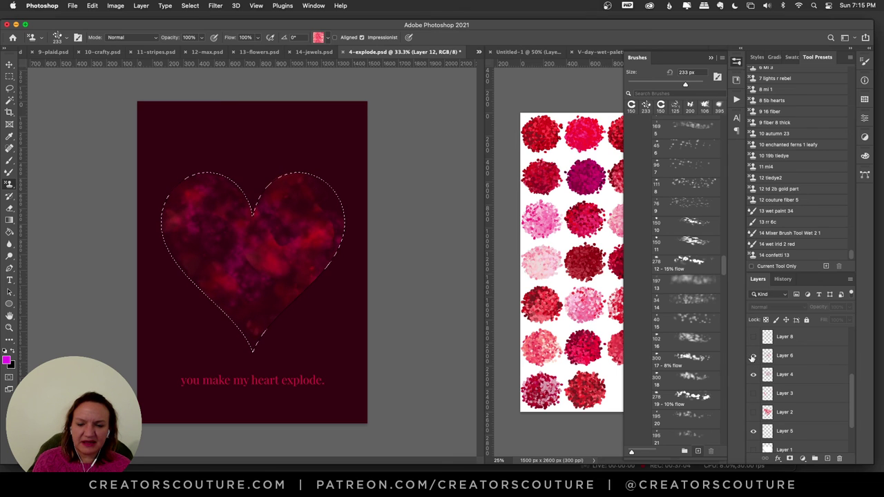
Step: Show Layers 8, 9 and 10 to build up the sparkles and larger blotches inside the heart
scroll(851, 388, up, 2)
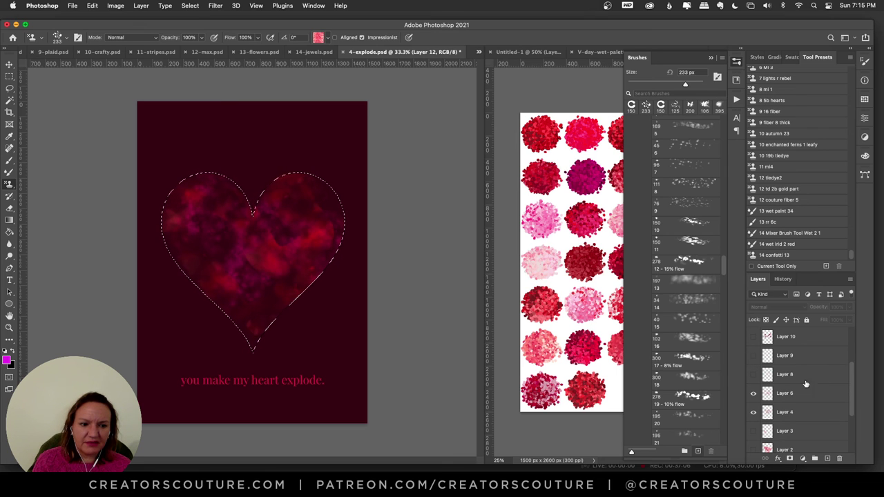
click(754, 376)
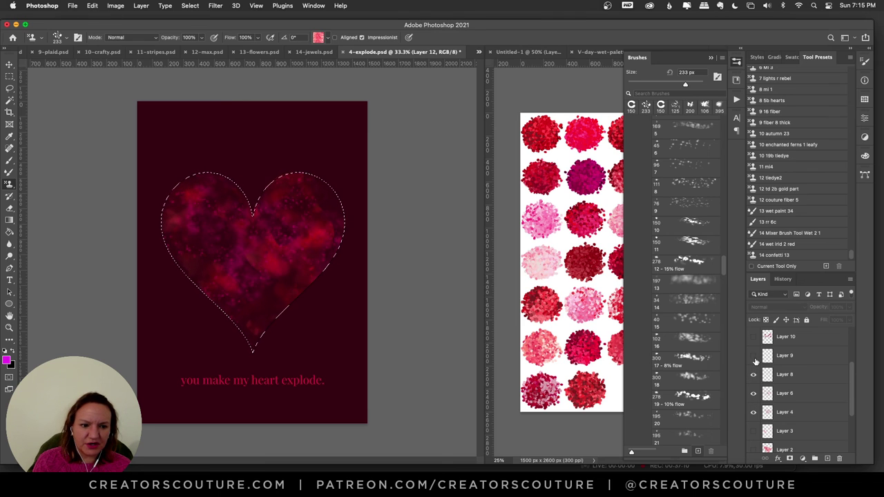
click(754, 356)
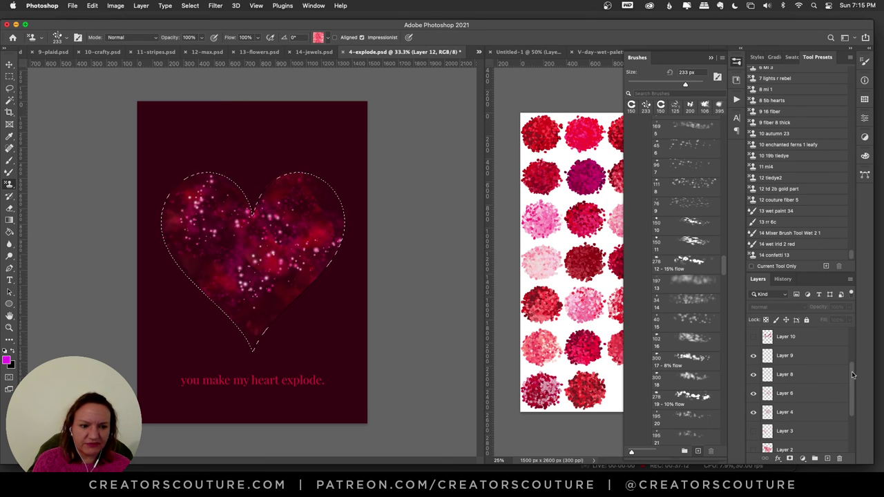
scroll(854, 375, up, 2)
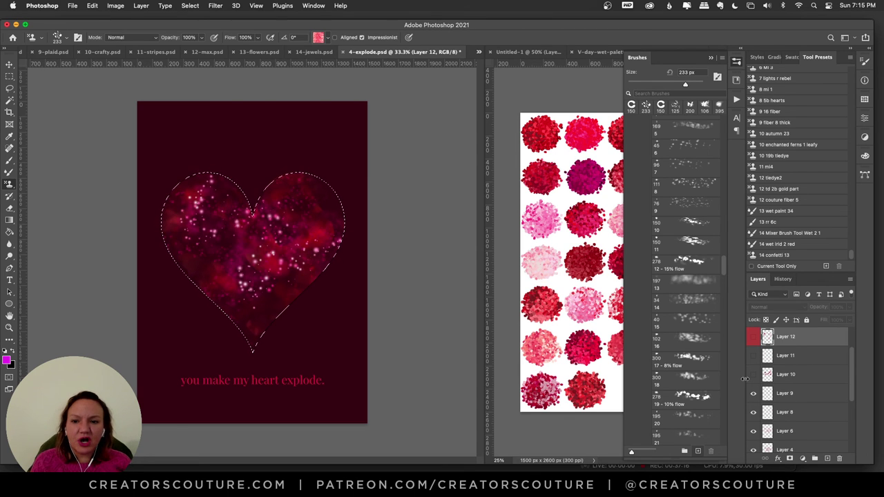
click(754, 374)
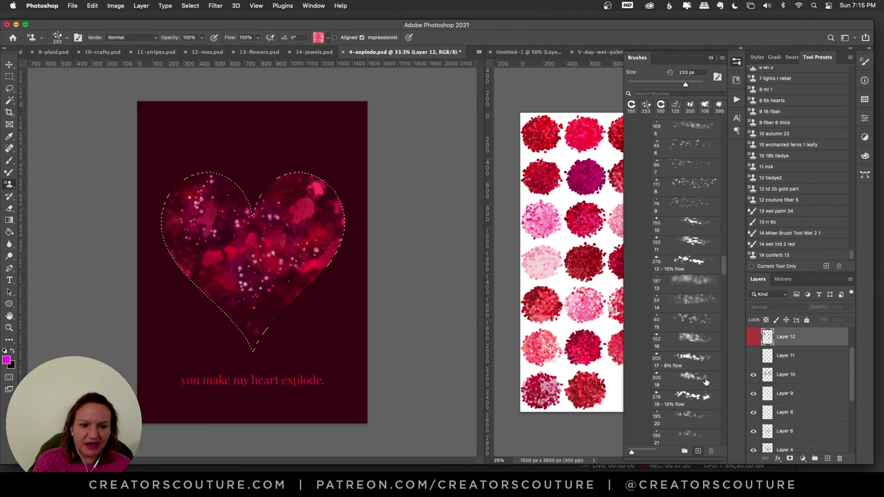
Step: Show Layers 7 and 12 to add the remaining speckles and the splatter bursting past the heart's edge
click(679, 415)
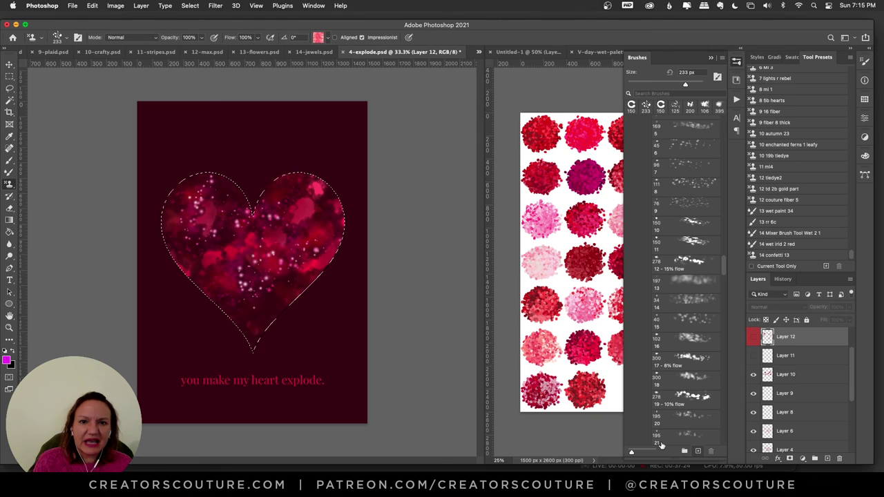
click(679, 417)
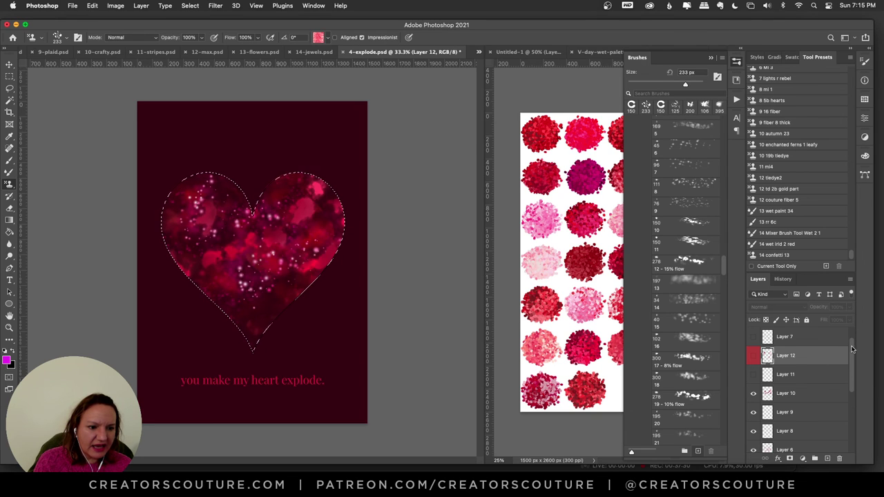
scroll(850, 349, up, 1)
click(754, 356)
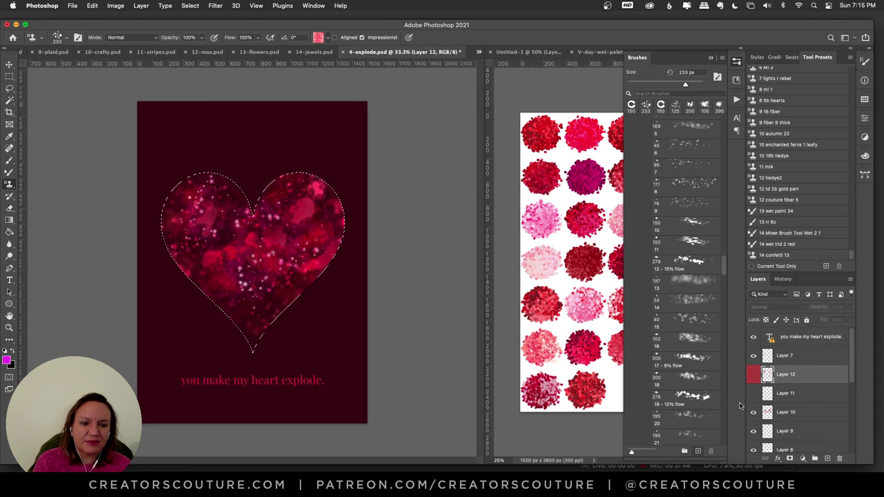
click(753, 374)
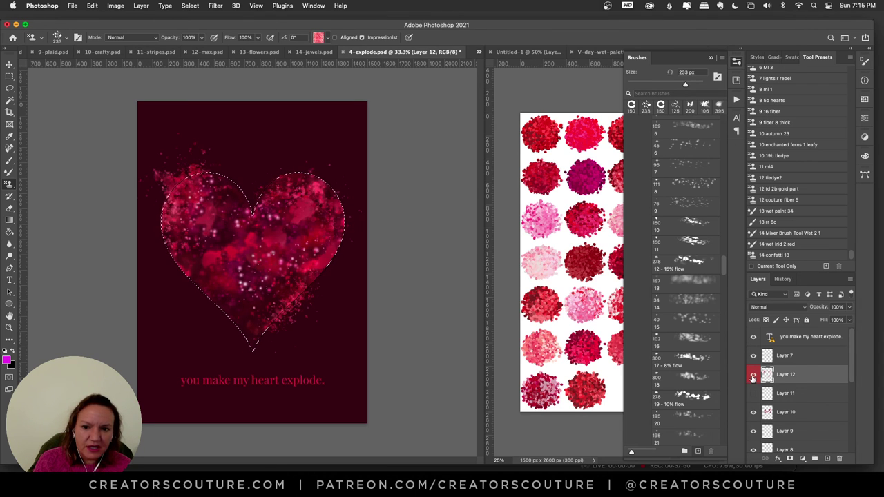
Step: Deselect the heart outline and toggle Layer 12 to compare the heart with and without its outer splatter
scroll(724, 277, down, 5)
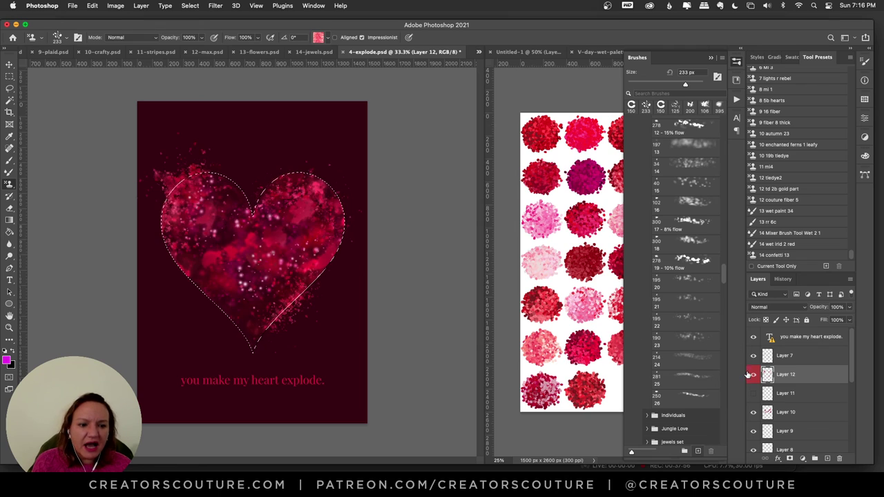
key(super+d)
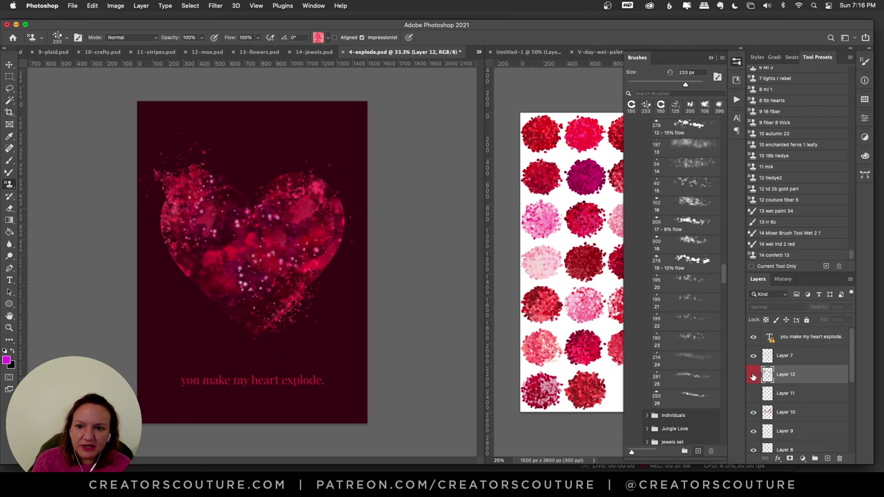
click(753, 374)
click(753, 374)
click(754, 373)
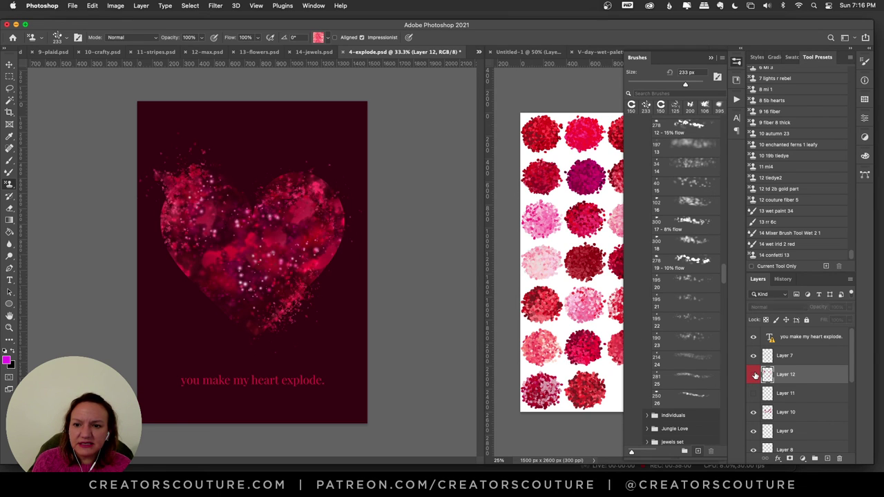
click(754, 374)
click(754, 374)
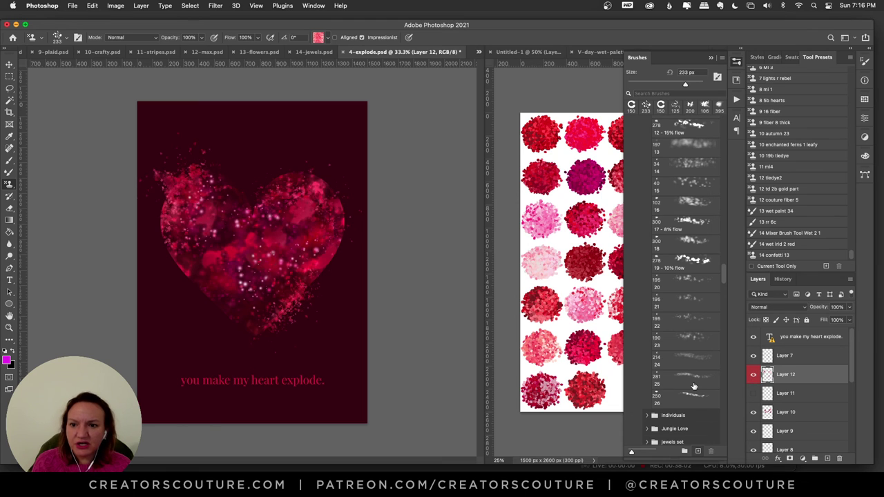
Step: On a new layer above the hidden Layer 12, try a splatter stroke with brush 22 near the caption and undo it
click(694, 385)
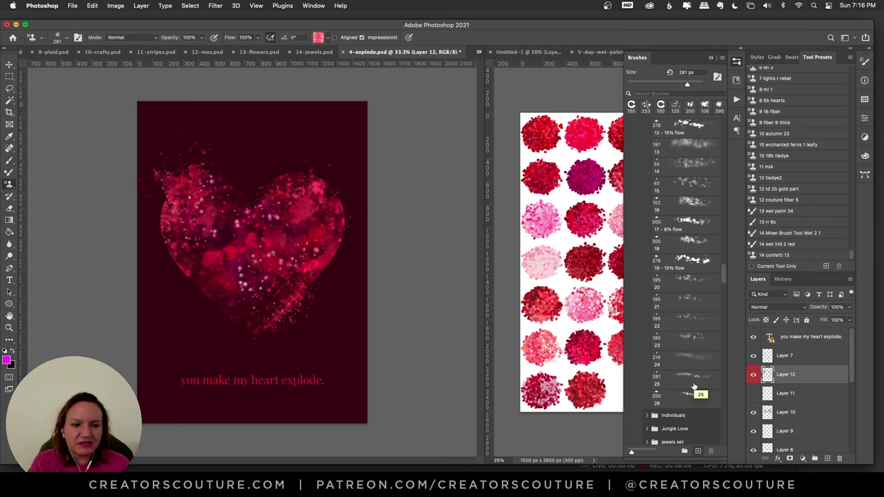
click(827, 458)
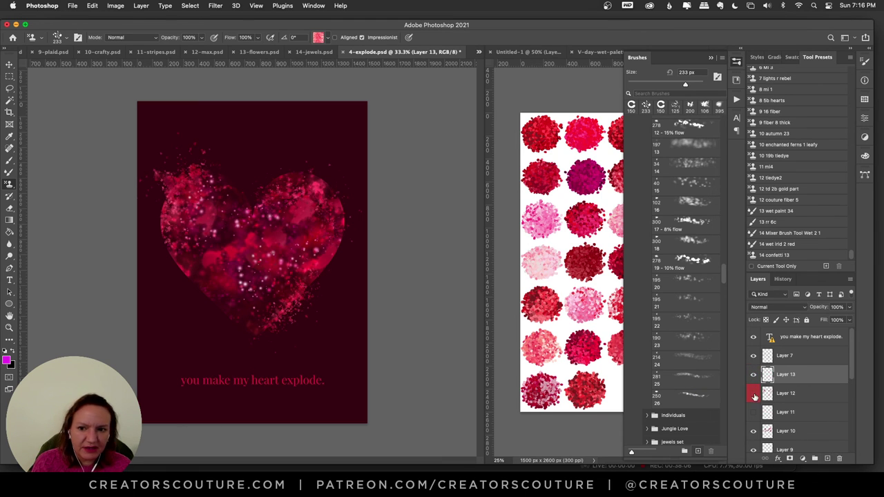
click(755, 396)
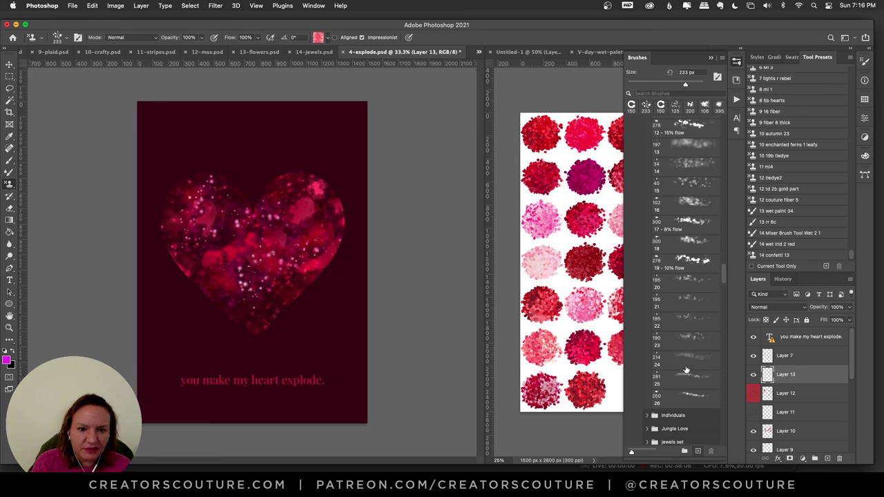
click(677, 322)
drag(344, 350, 308, 397)
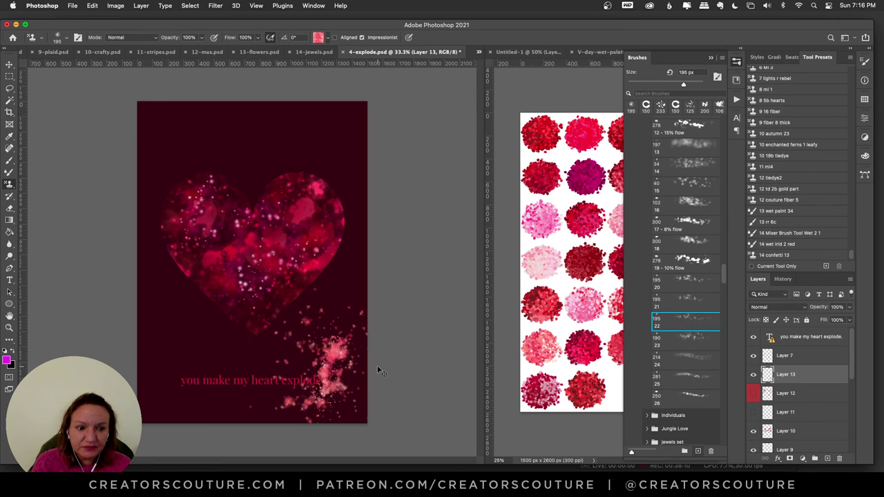
key(super+z)
Step: Choose a deep crimson confetti pattern from the valentines group and stamp brush 22 splatter around the heart's upper lobes and lower edges
click(318, 37)
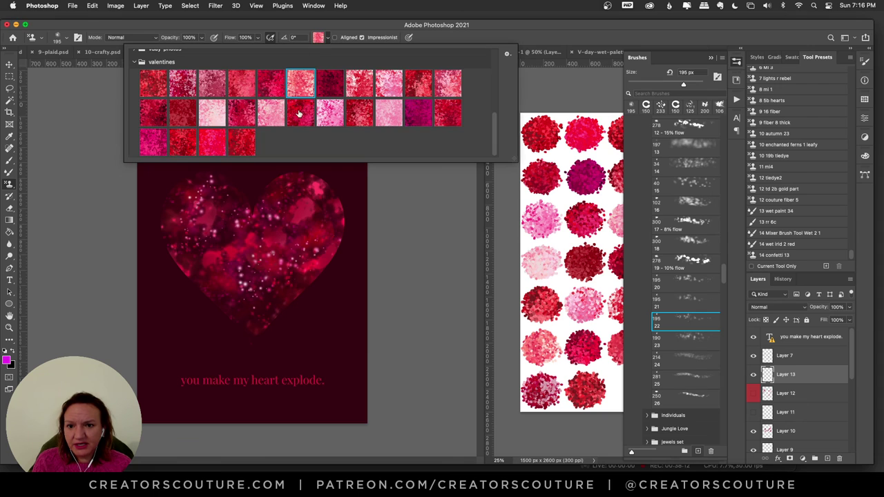
click(242, 113)
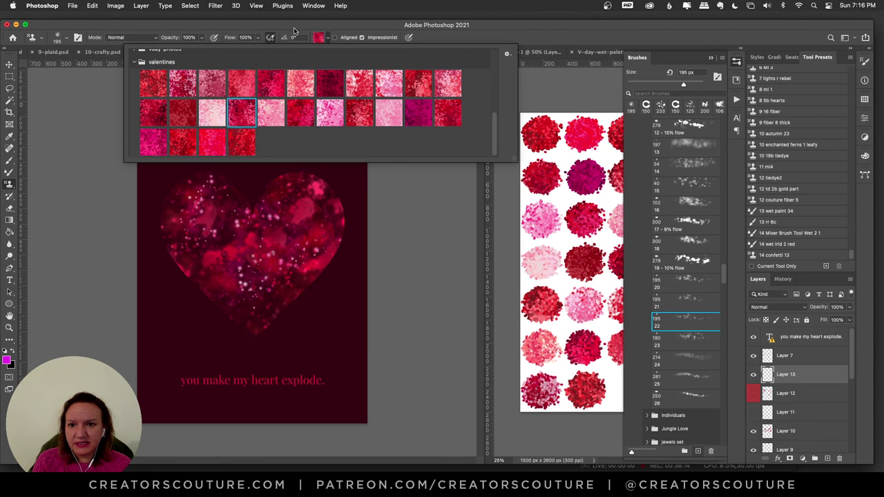
click(212, 215)
click(197, 204)
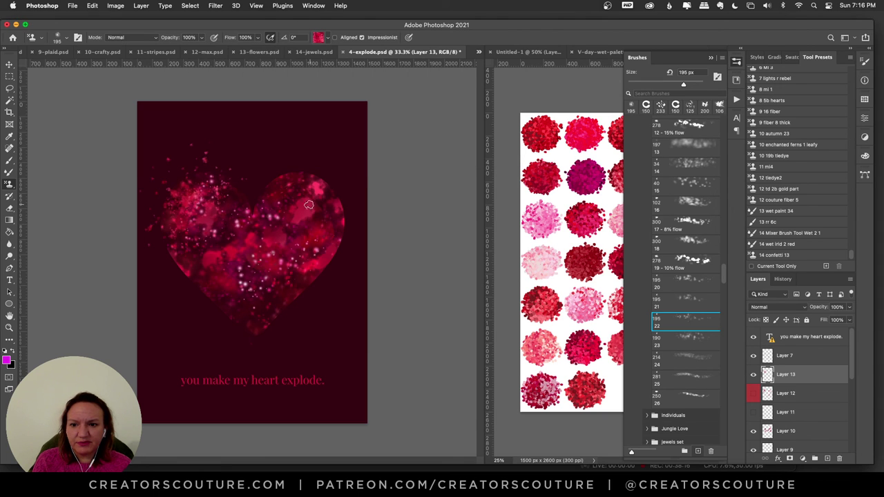
key(super+z)
click(190, 202)
click(288, 192)
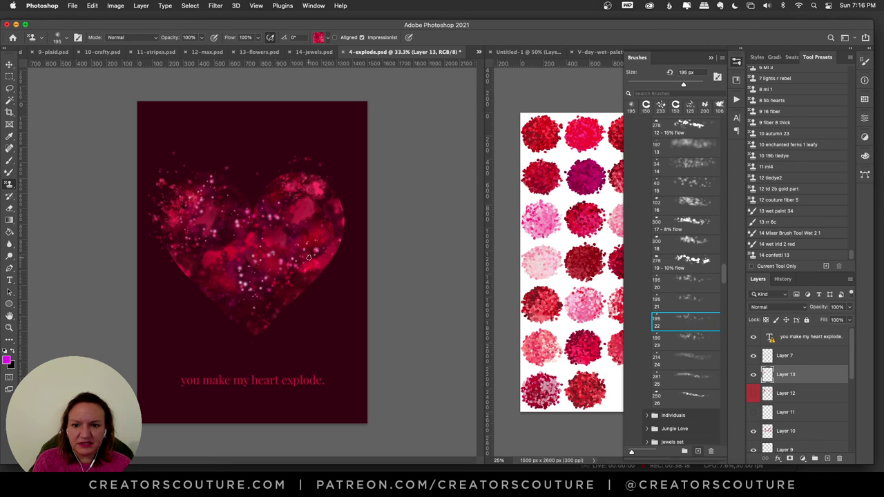
drag(318, 264, 276, 326)
click(235, 312)
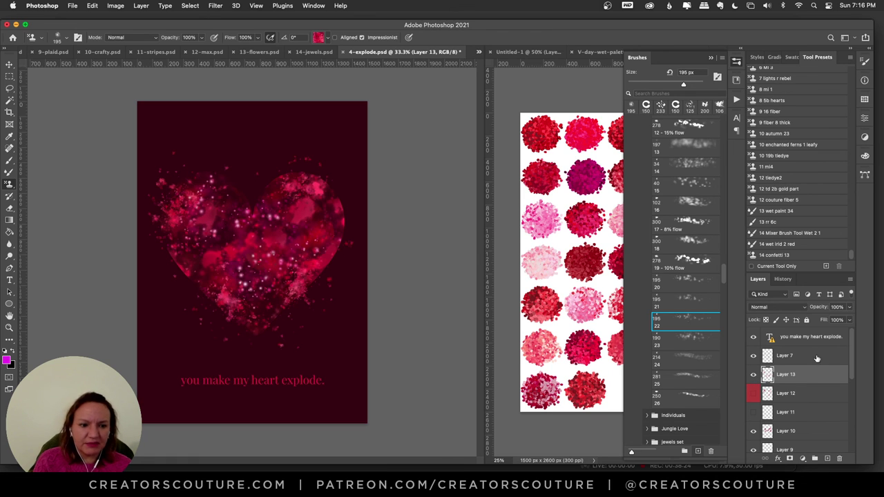
Step: Hide the new splatter layer, show Layer 12 again and pick splatter brush 26
click(753, 397)
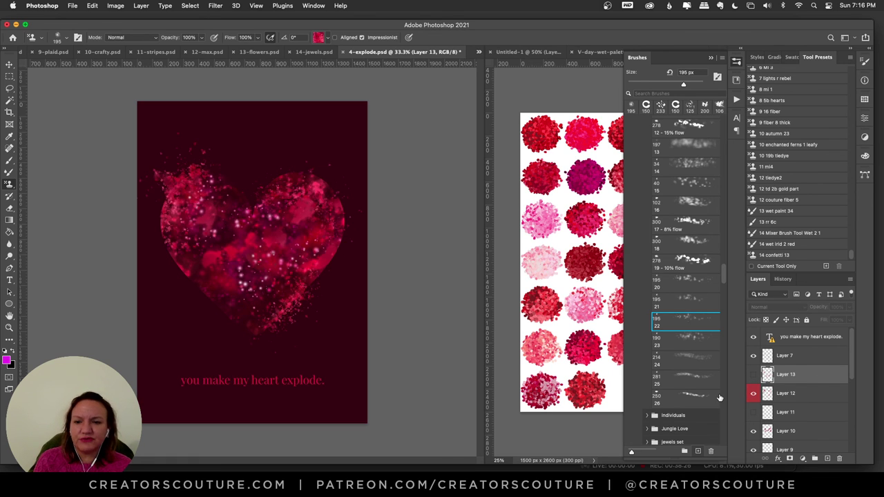
click(719, 399)
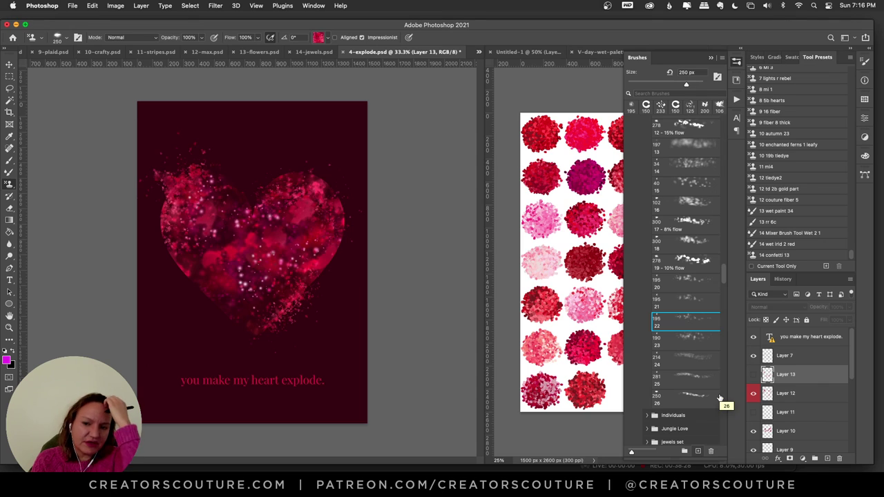